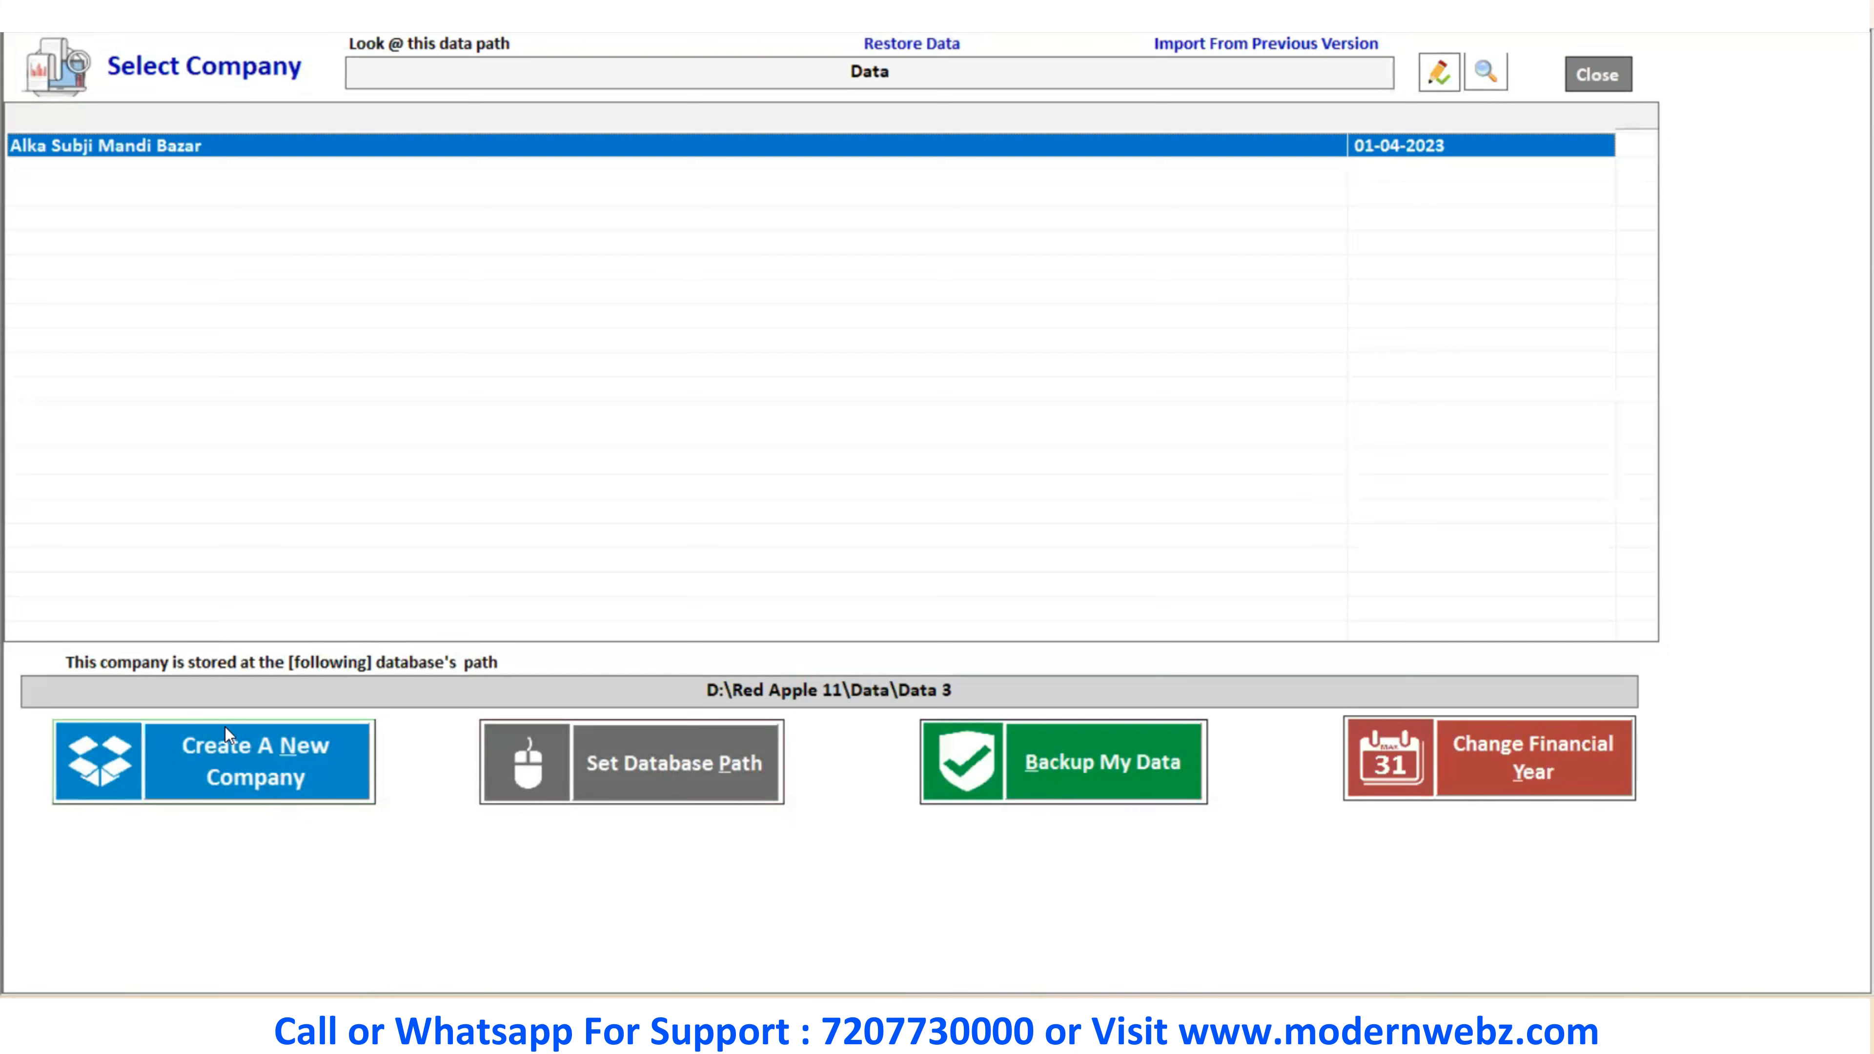
# Open the new company form, look over its address and Books Start on fields, and close it without creating a company
pyautogui.click(215, 747)
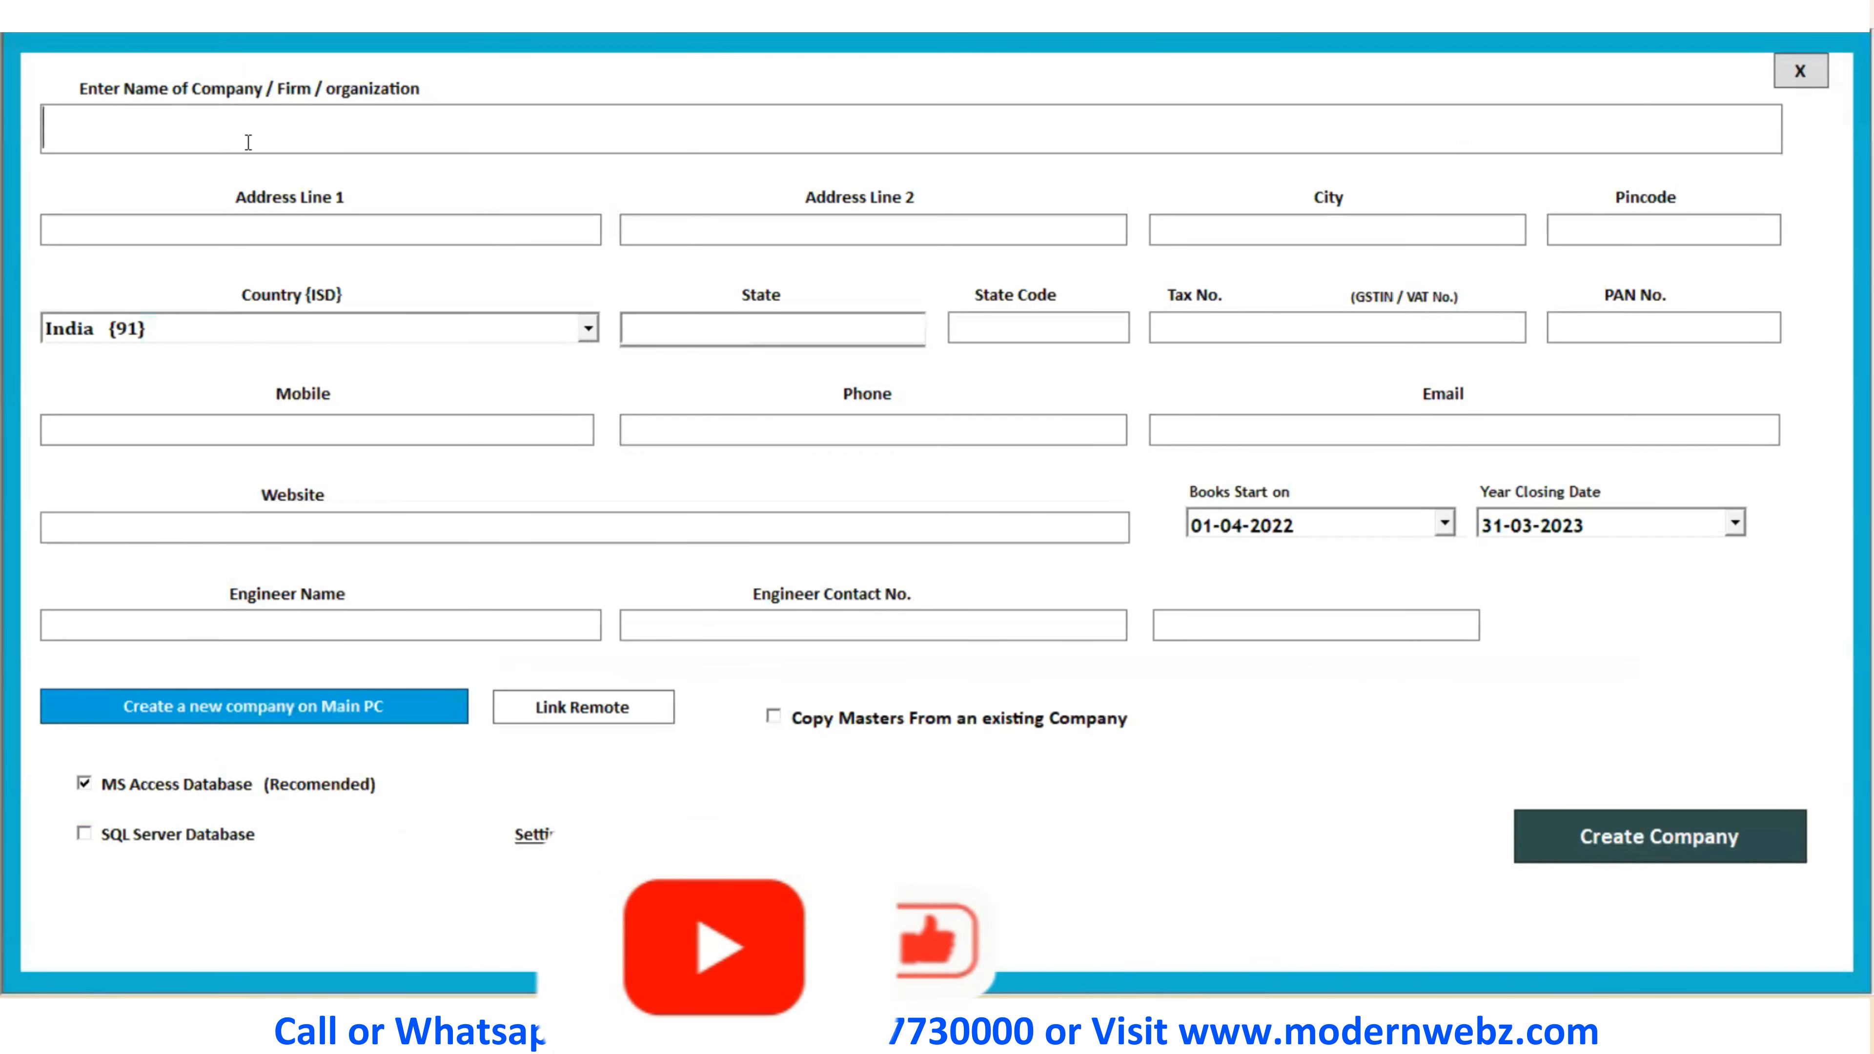
pyautogui.click(260, 229)
pyautogui.click(844, 235)
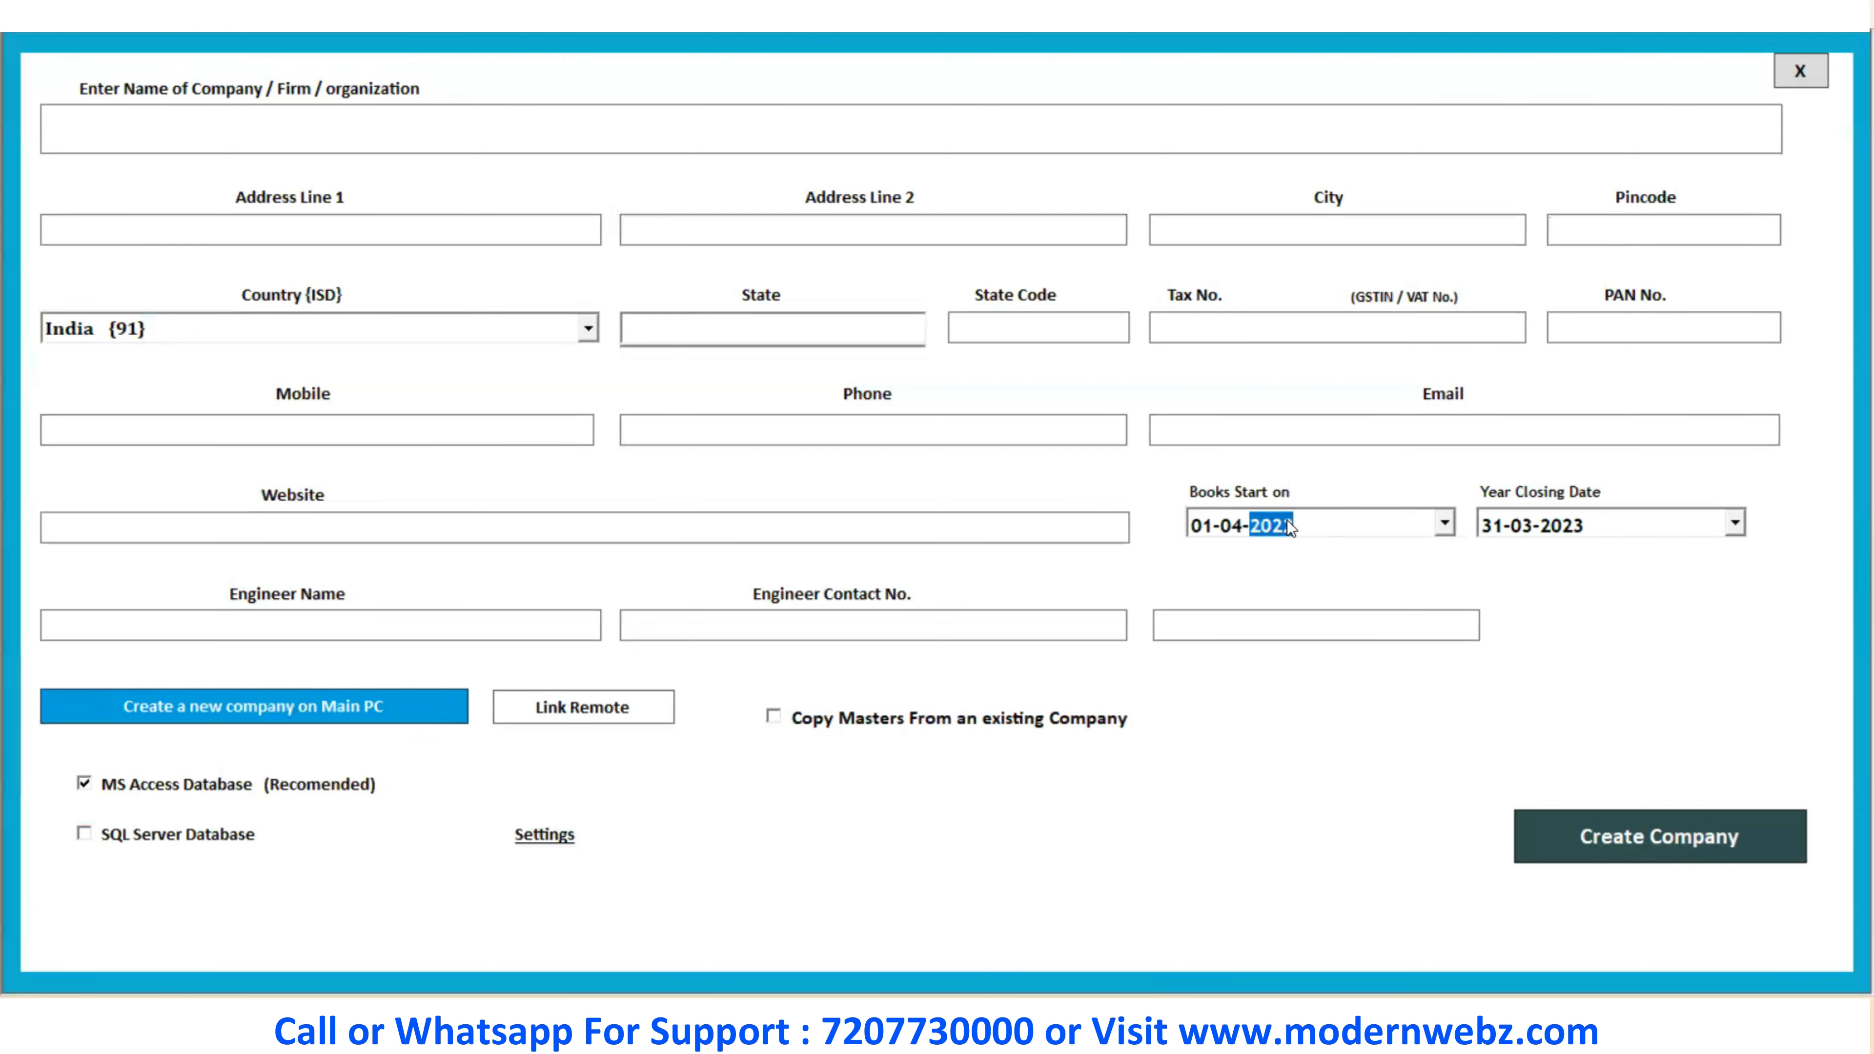
pyautogui.press('Up')
pyautogui.click(1799, 72)
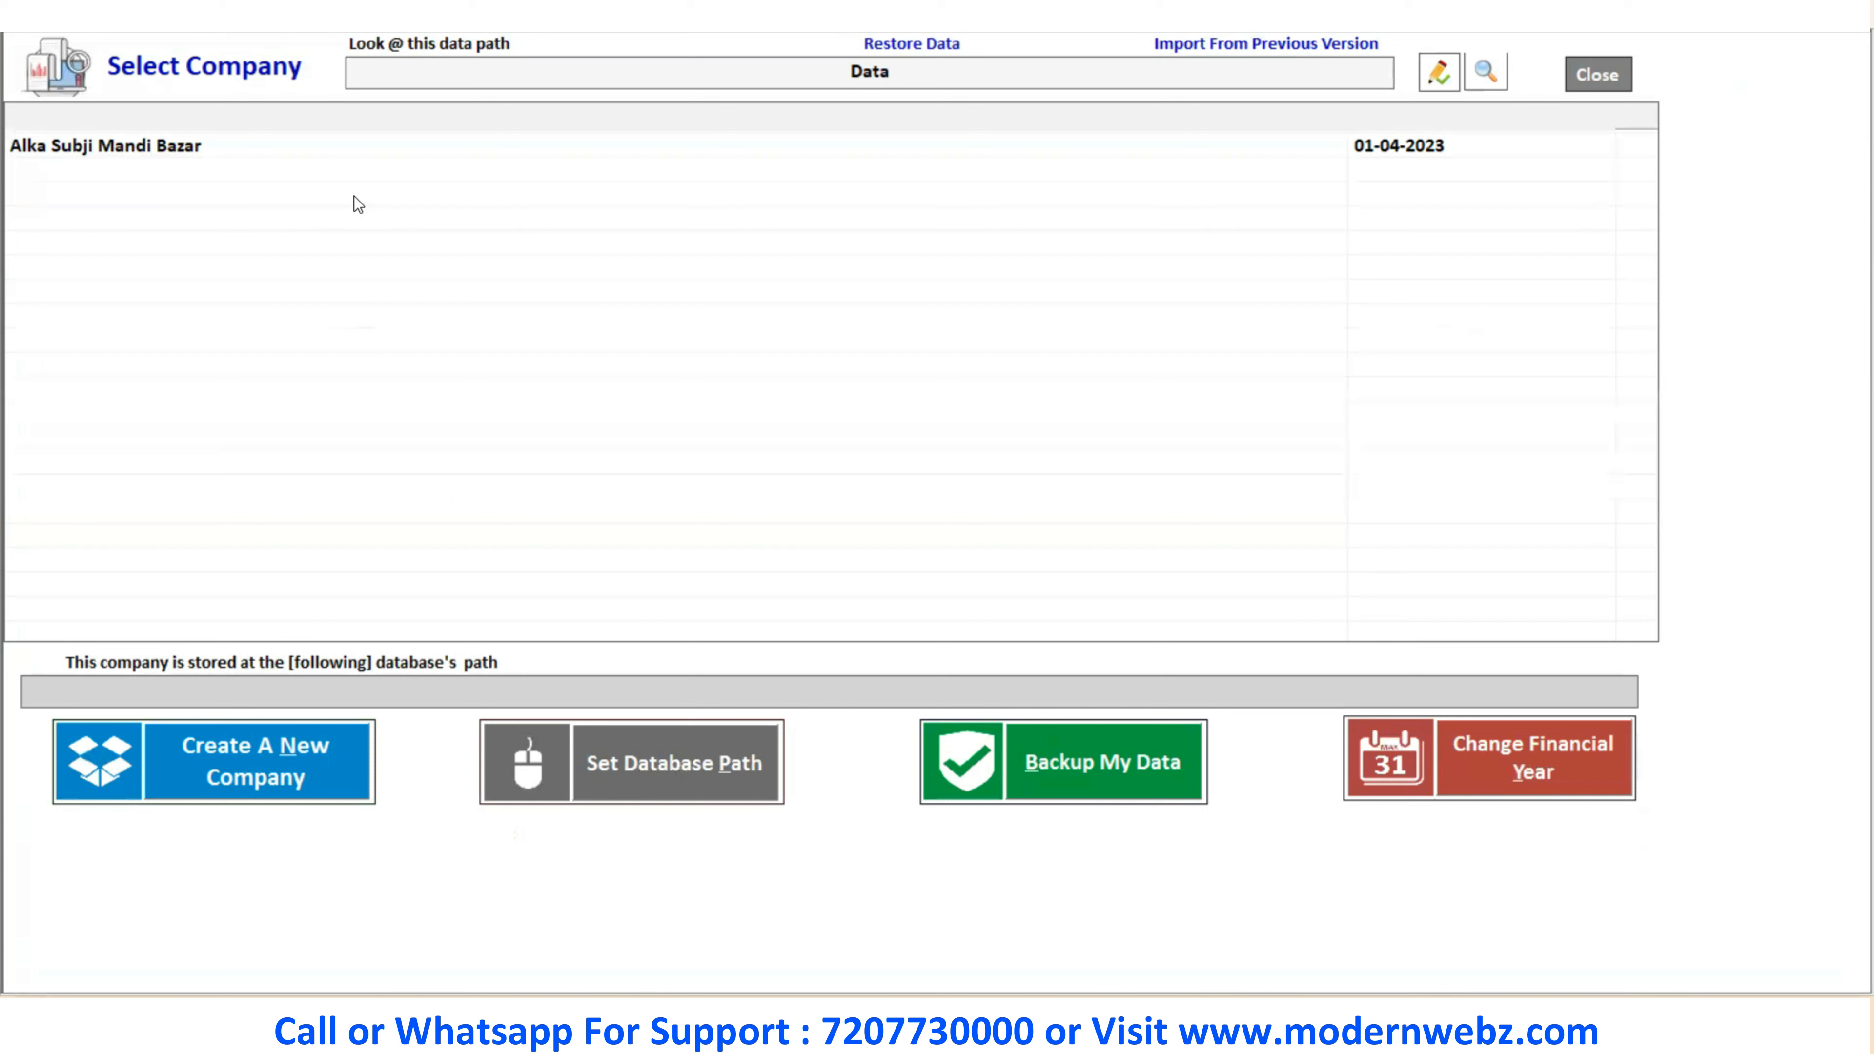
# Log in to the Alka Subji Mandi Bazar company with the user name and password, and refresh the dashboard figures
pyautogui.click(320, 160)
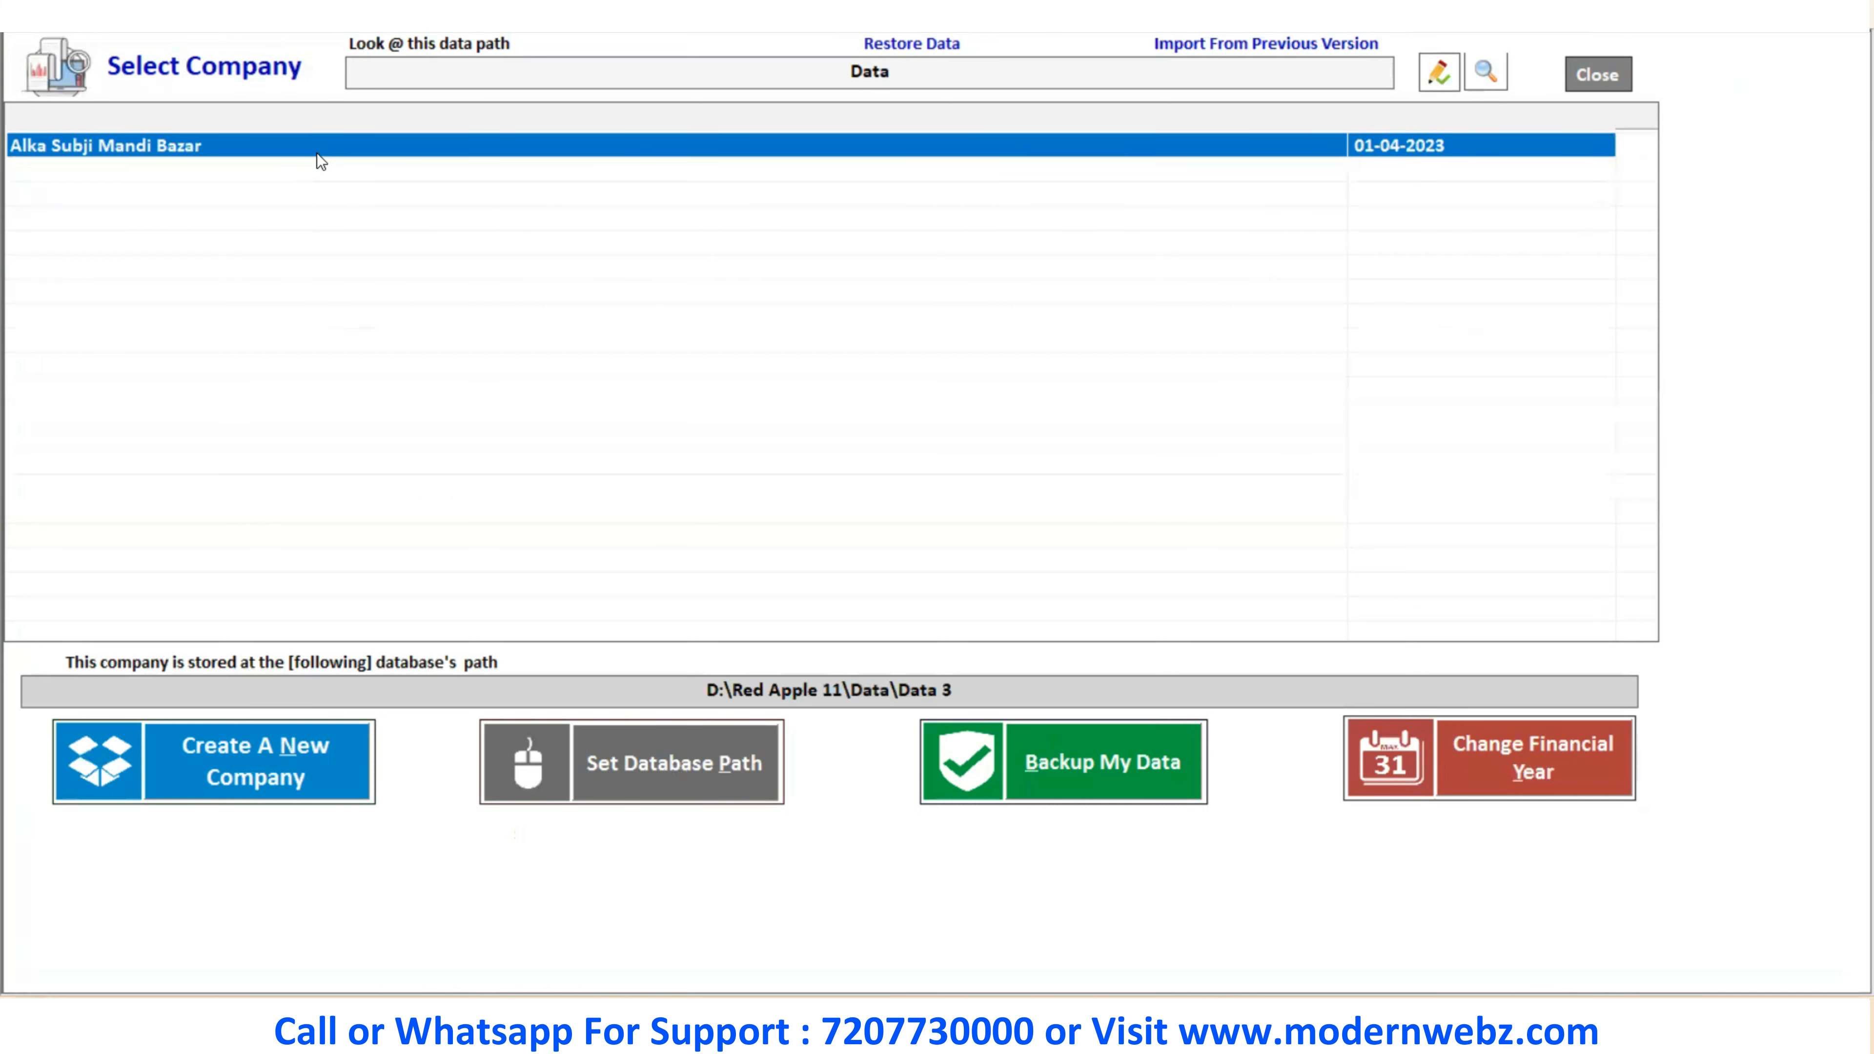
pyautogui.doubleClick(317, 152)
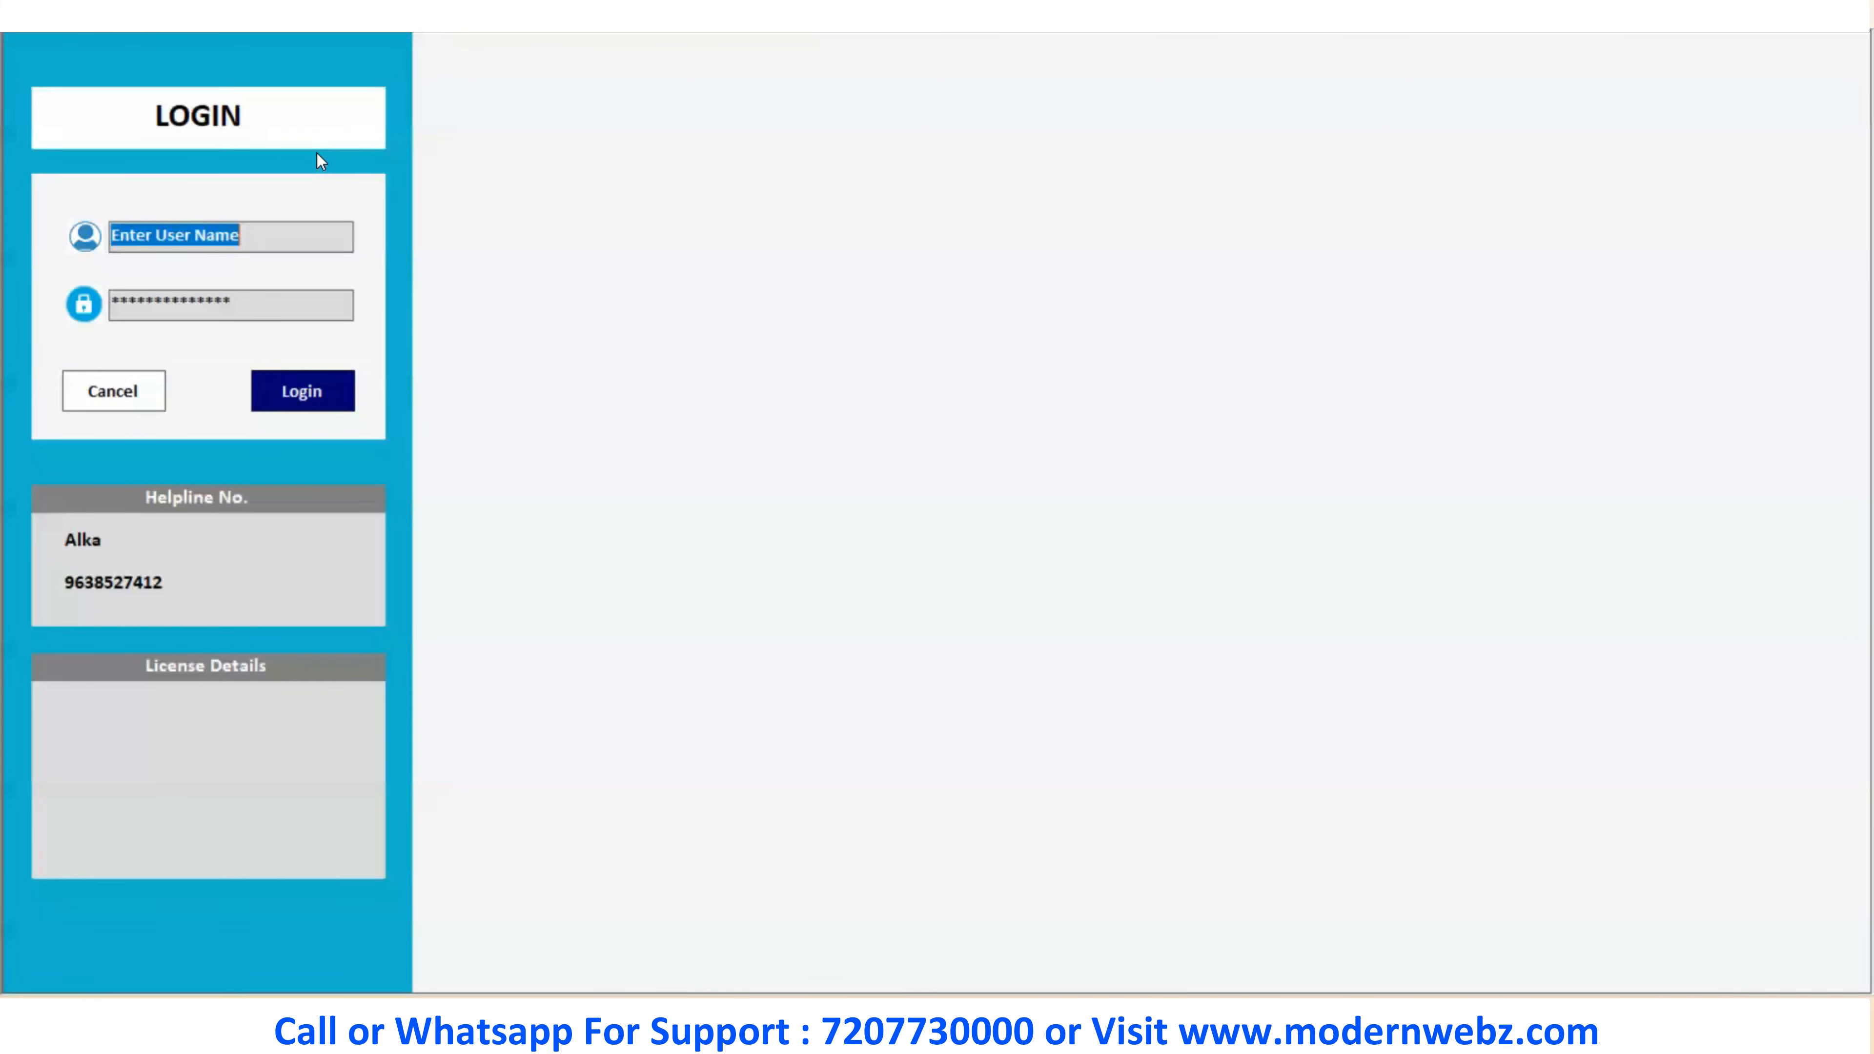
pyautogui.write('1')
pyautogui.press('Tab')
pyautogui.write('1')
pyautogui.press('Return')
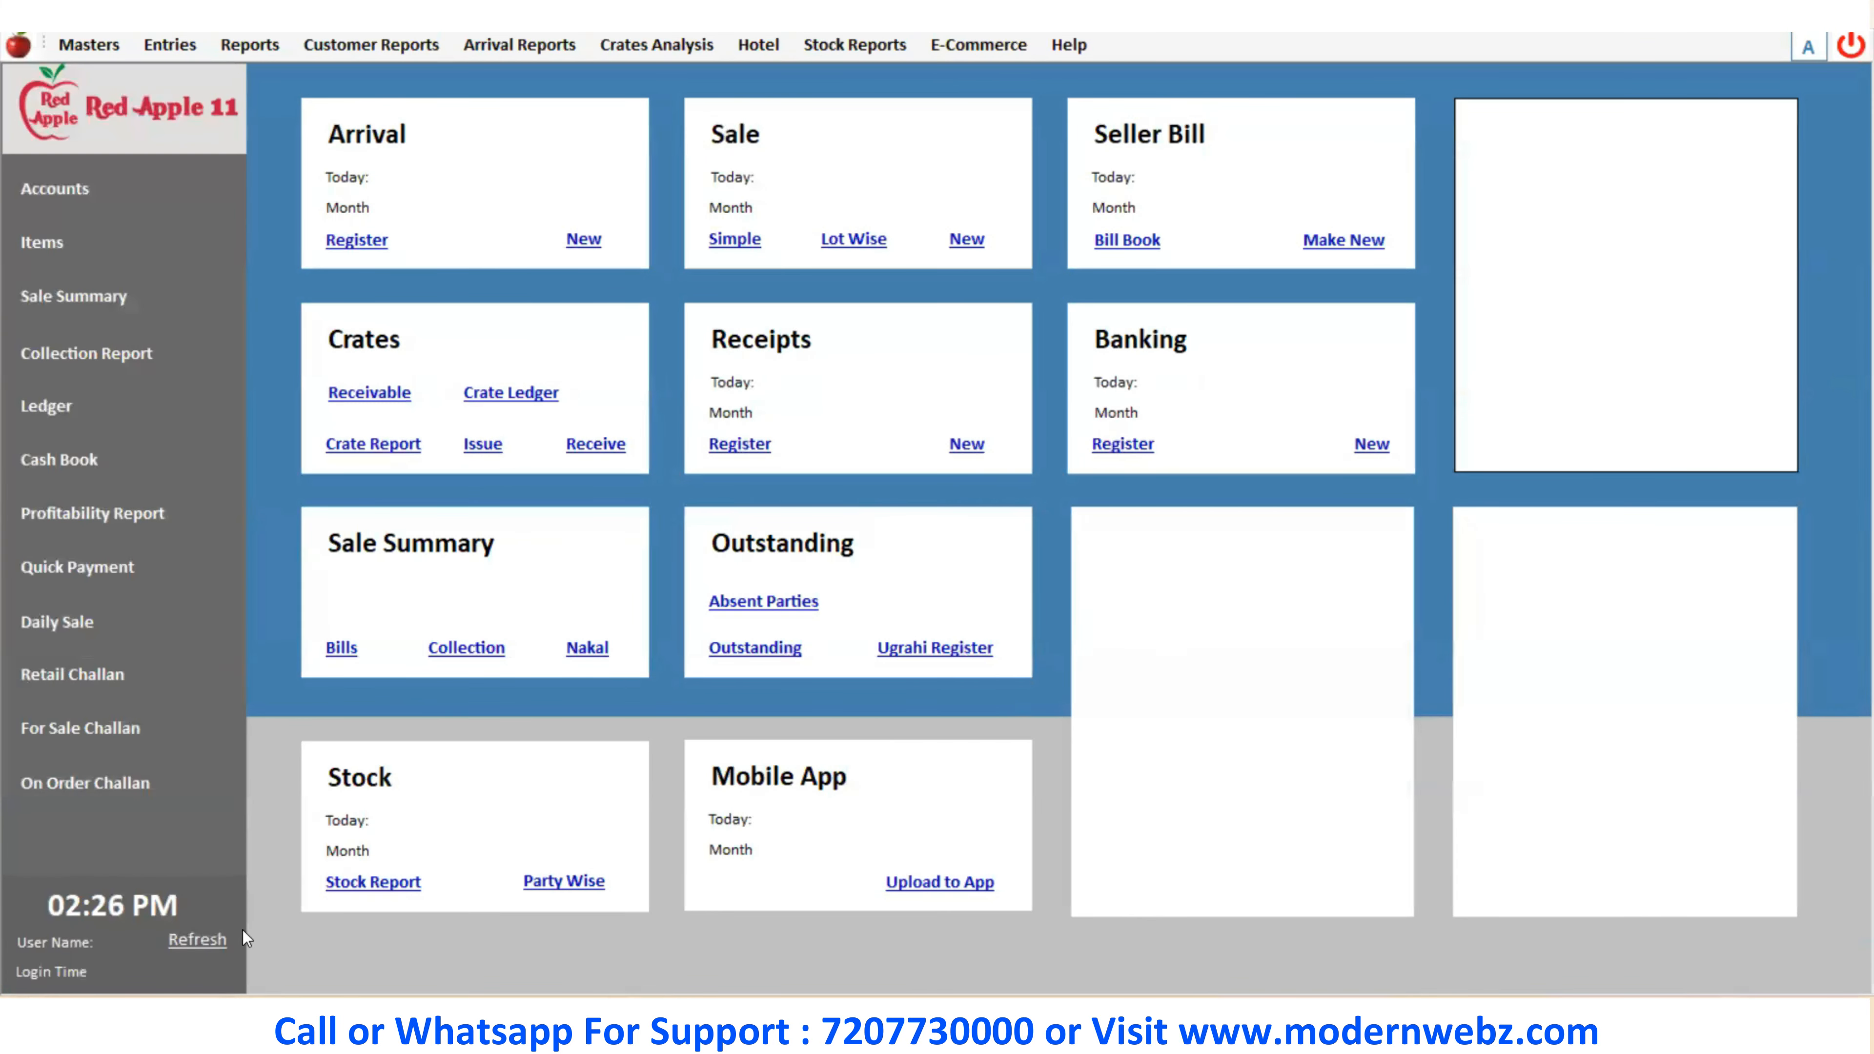
pyautogui.click(194, 941)
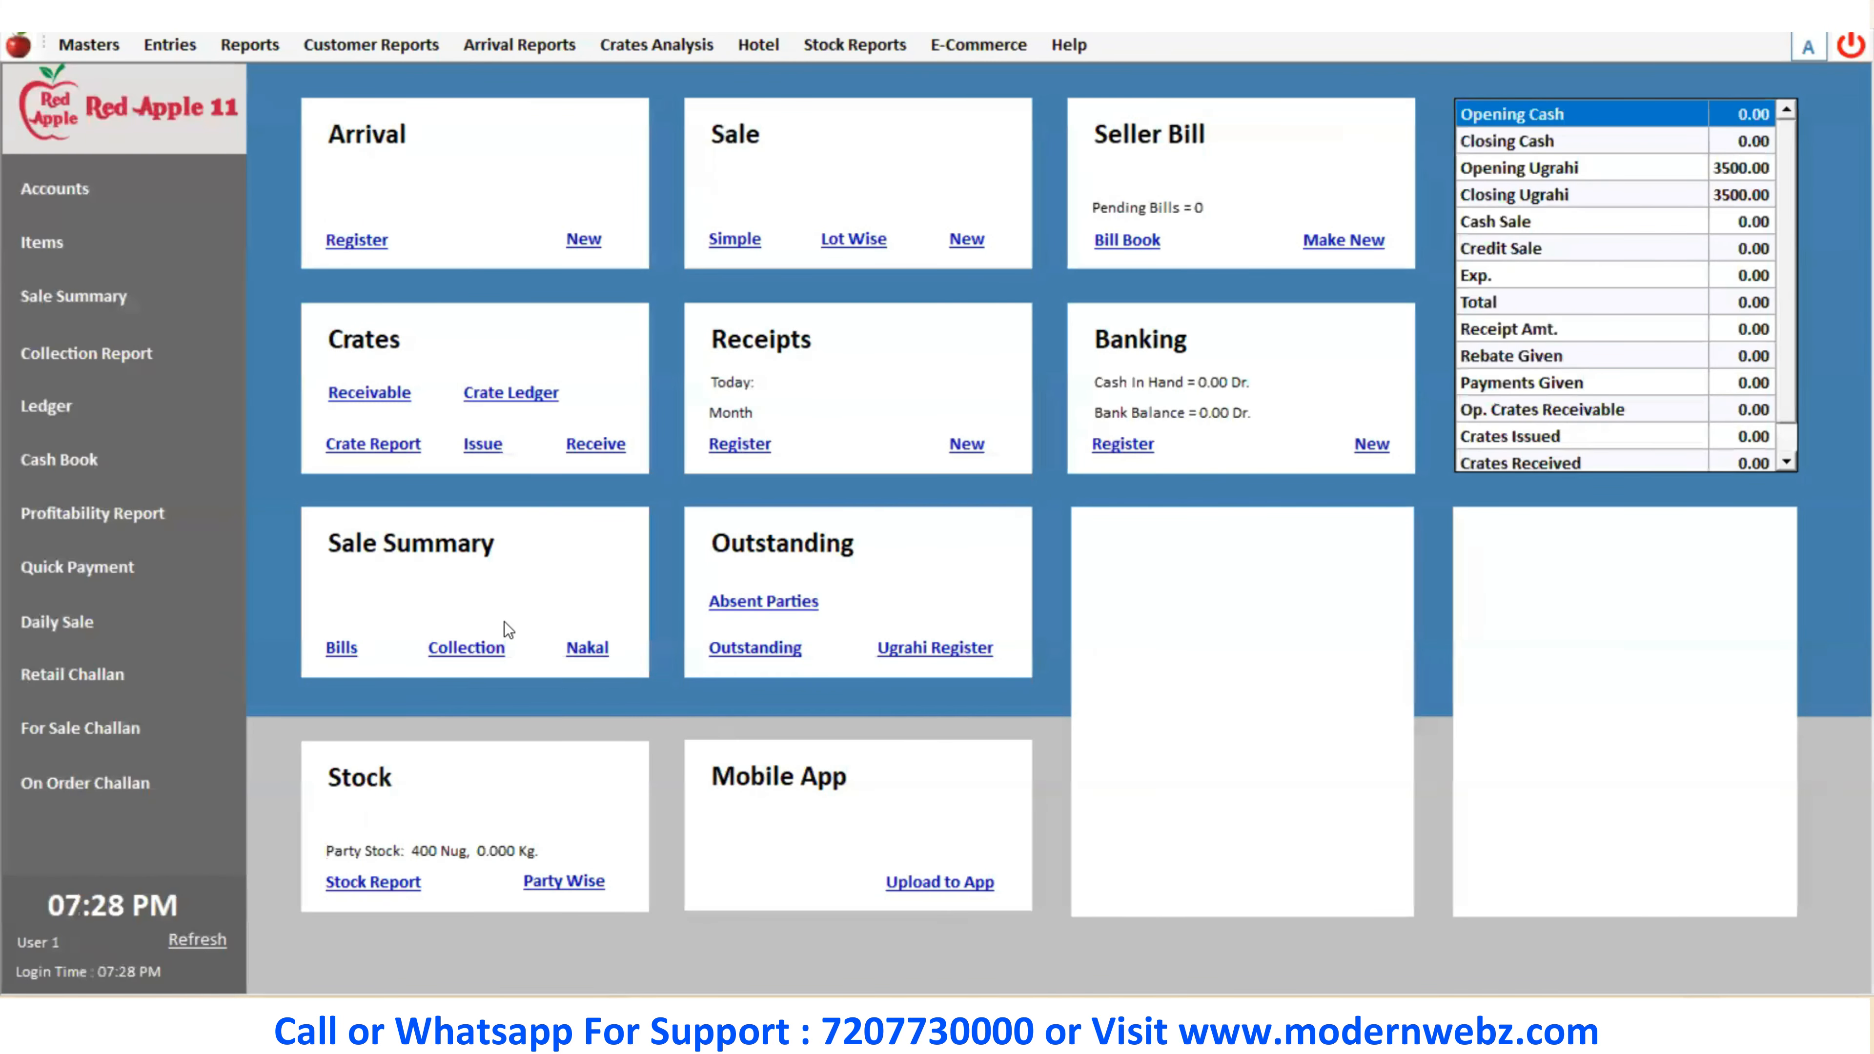
# Review the user master by listing the existing users and turning off Full Rights to see the individual permissions, and close it
pyautogui.click(94, 46)
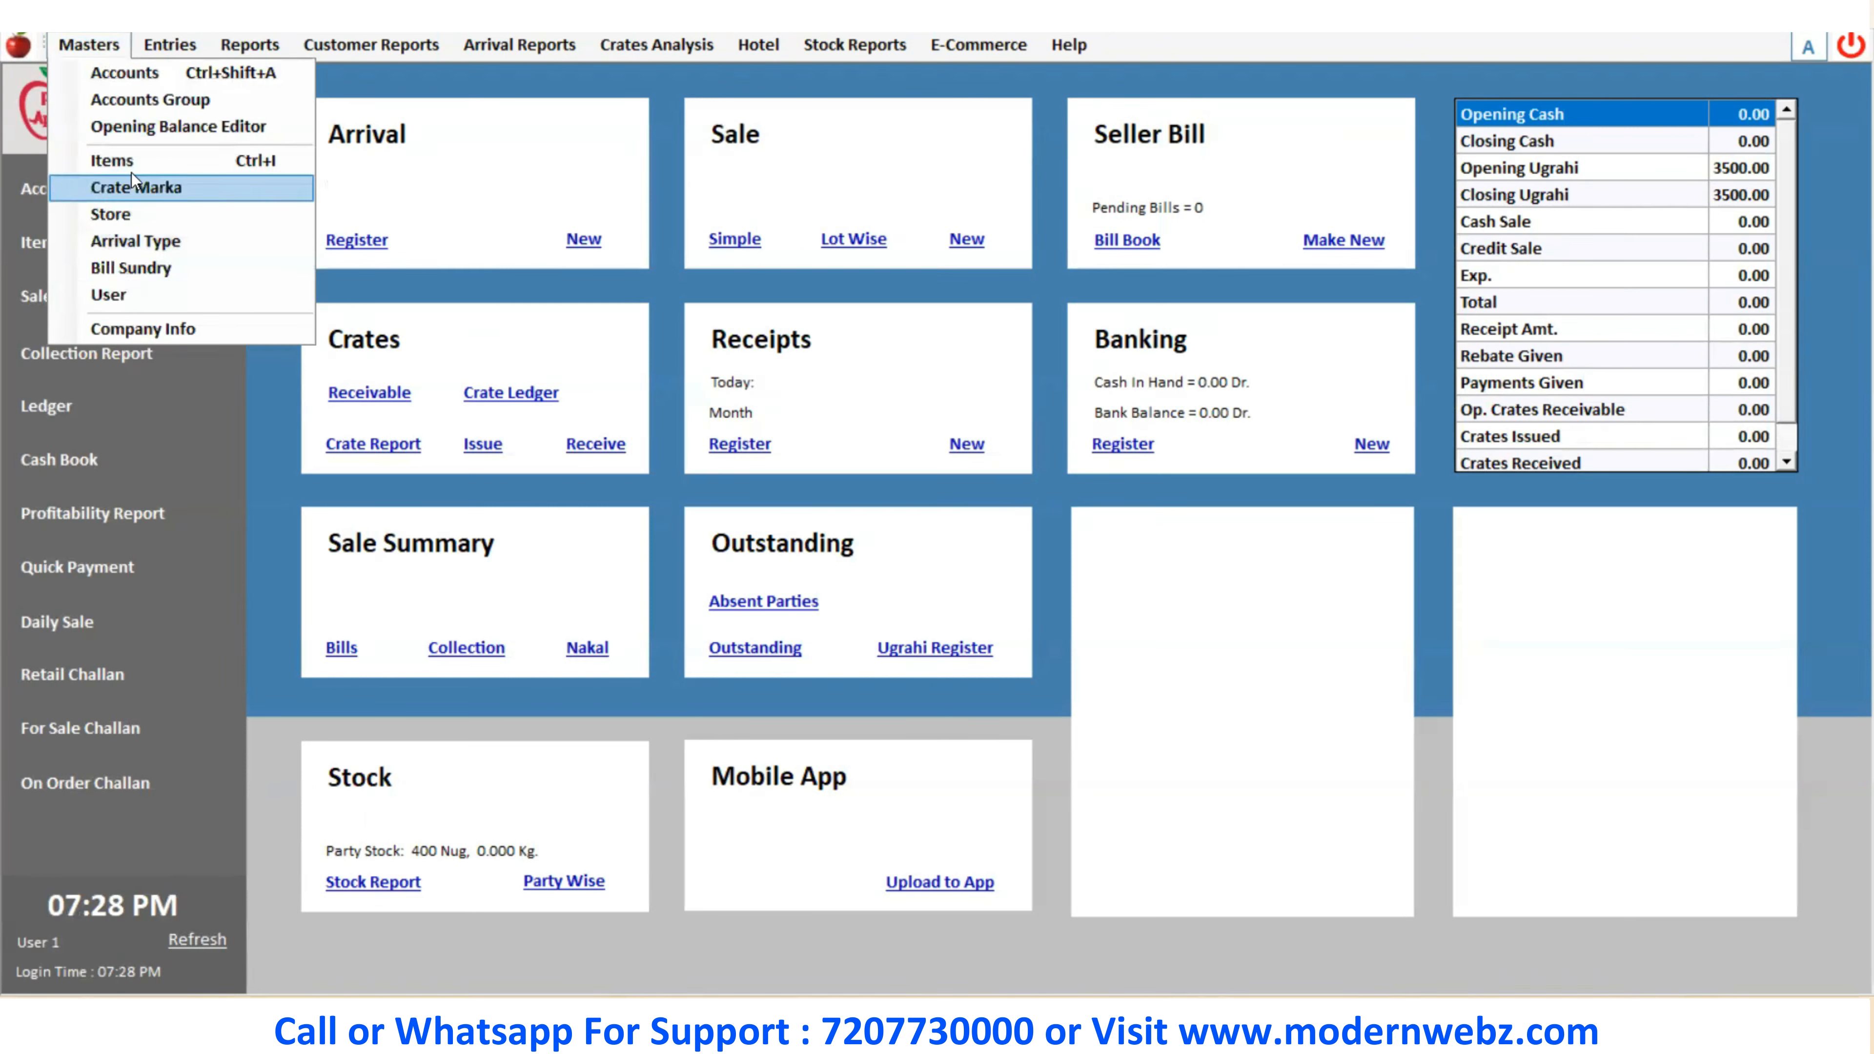
pyautogui.click(1257, 627)
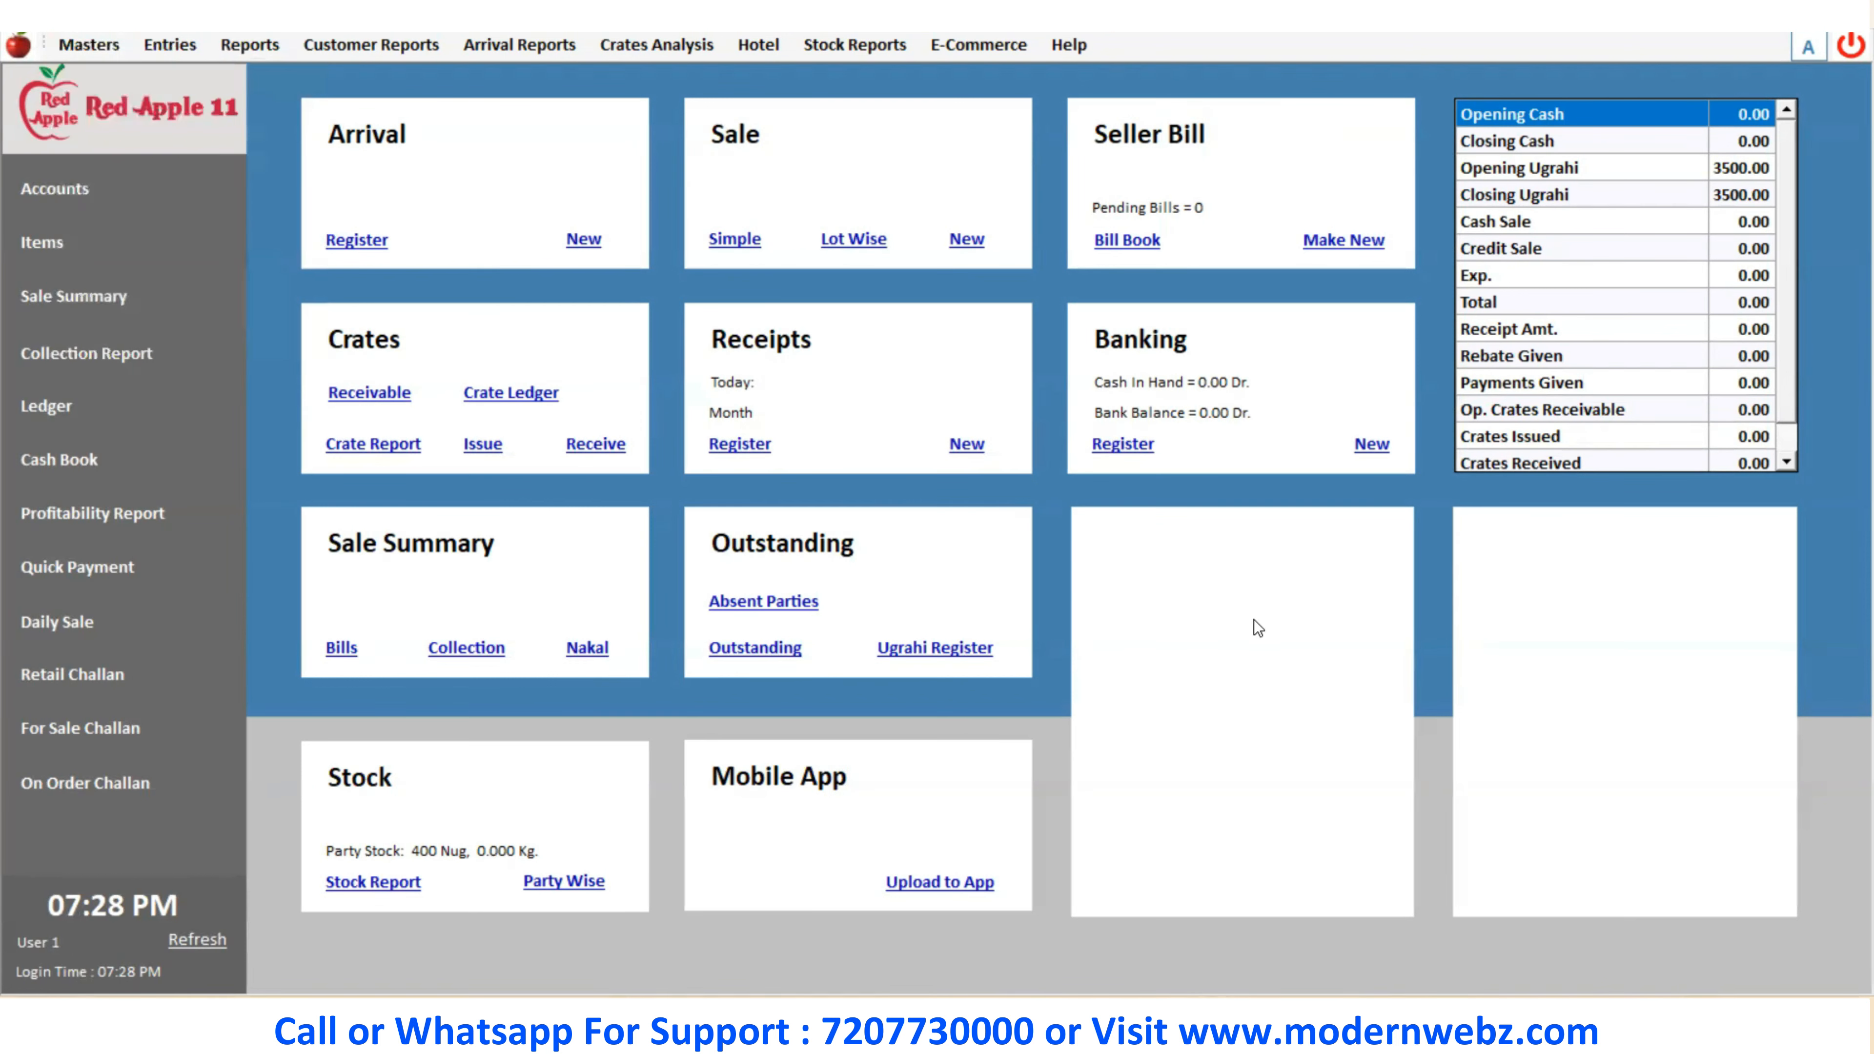
pyautogui.click(108, 42)
pyautogui.click(133, 293)
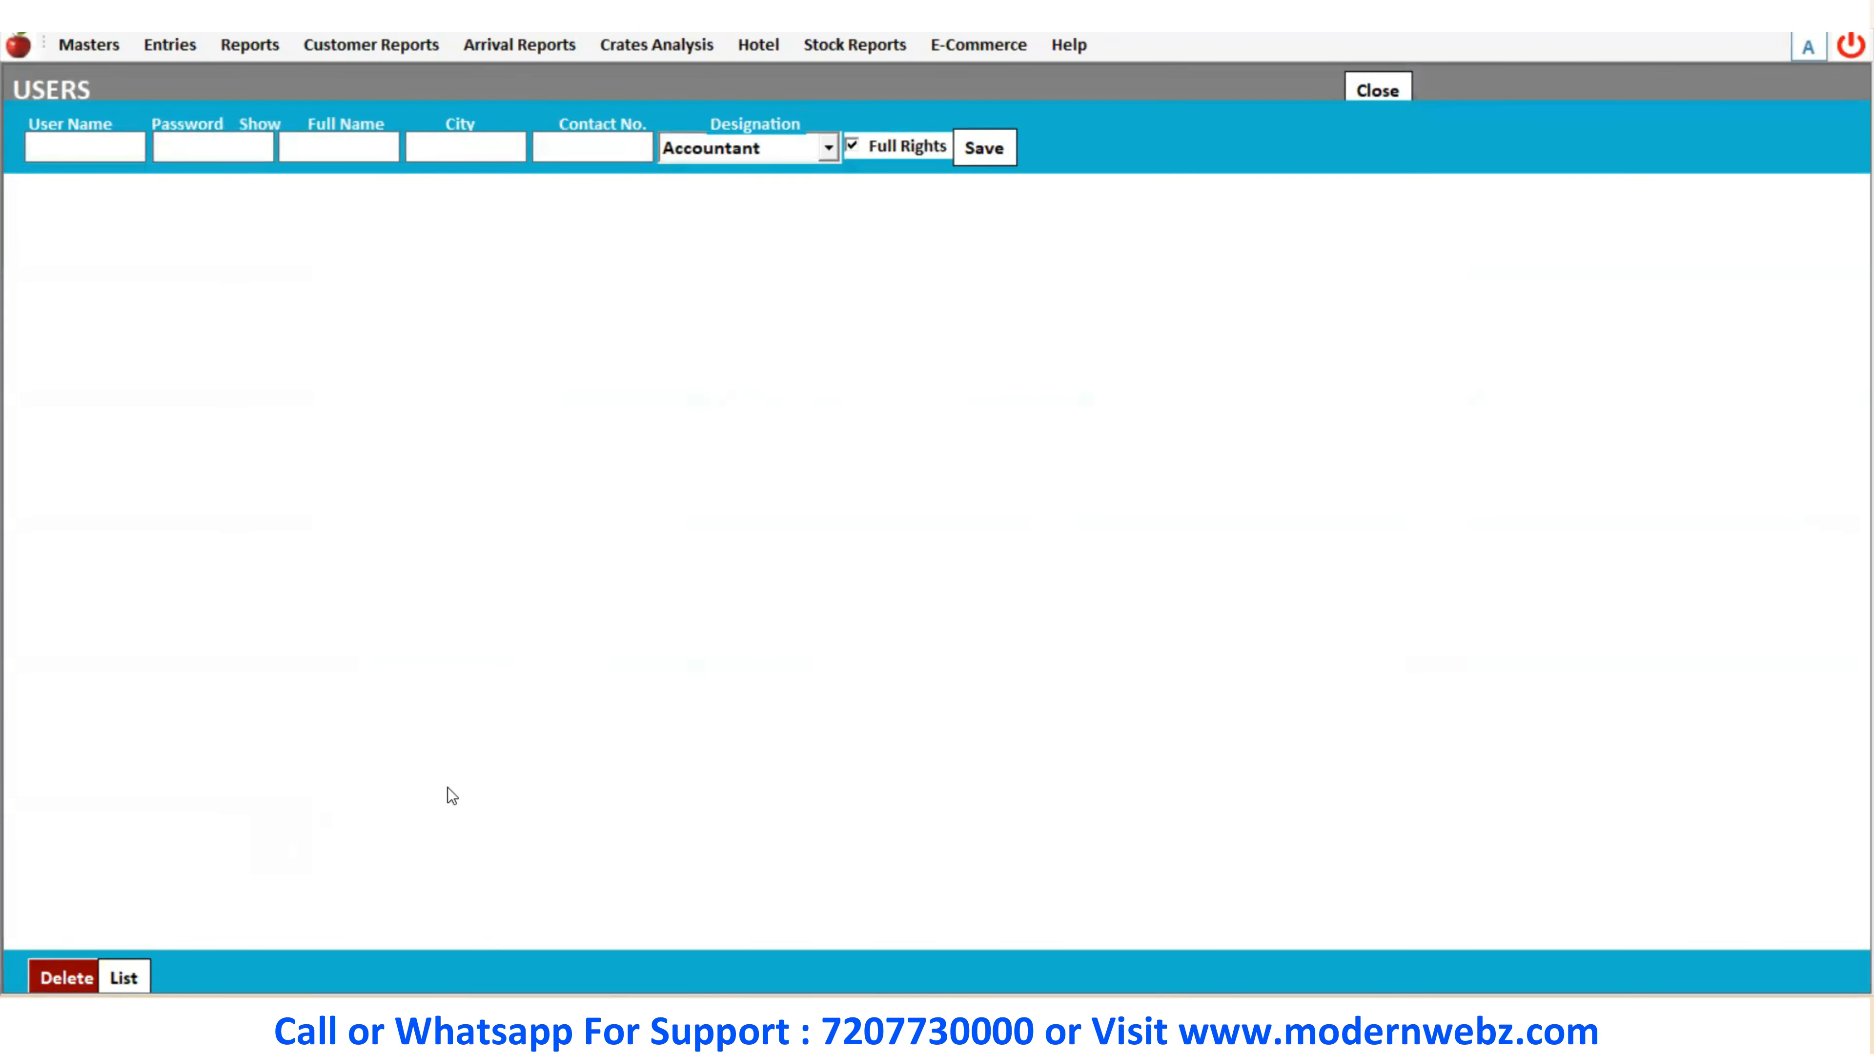
pyautogui.click(125, 978)
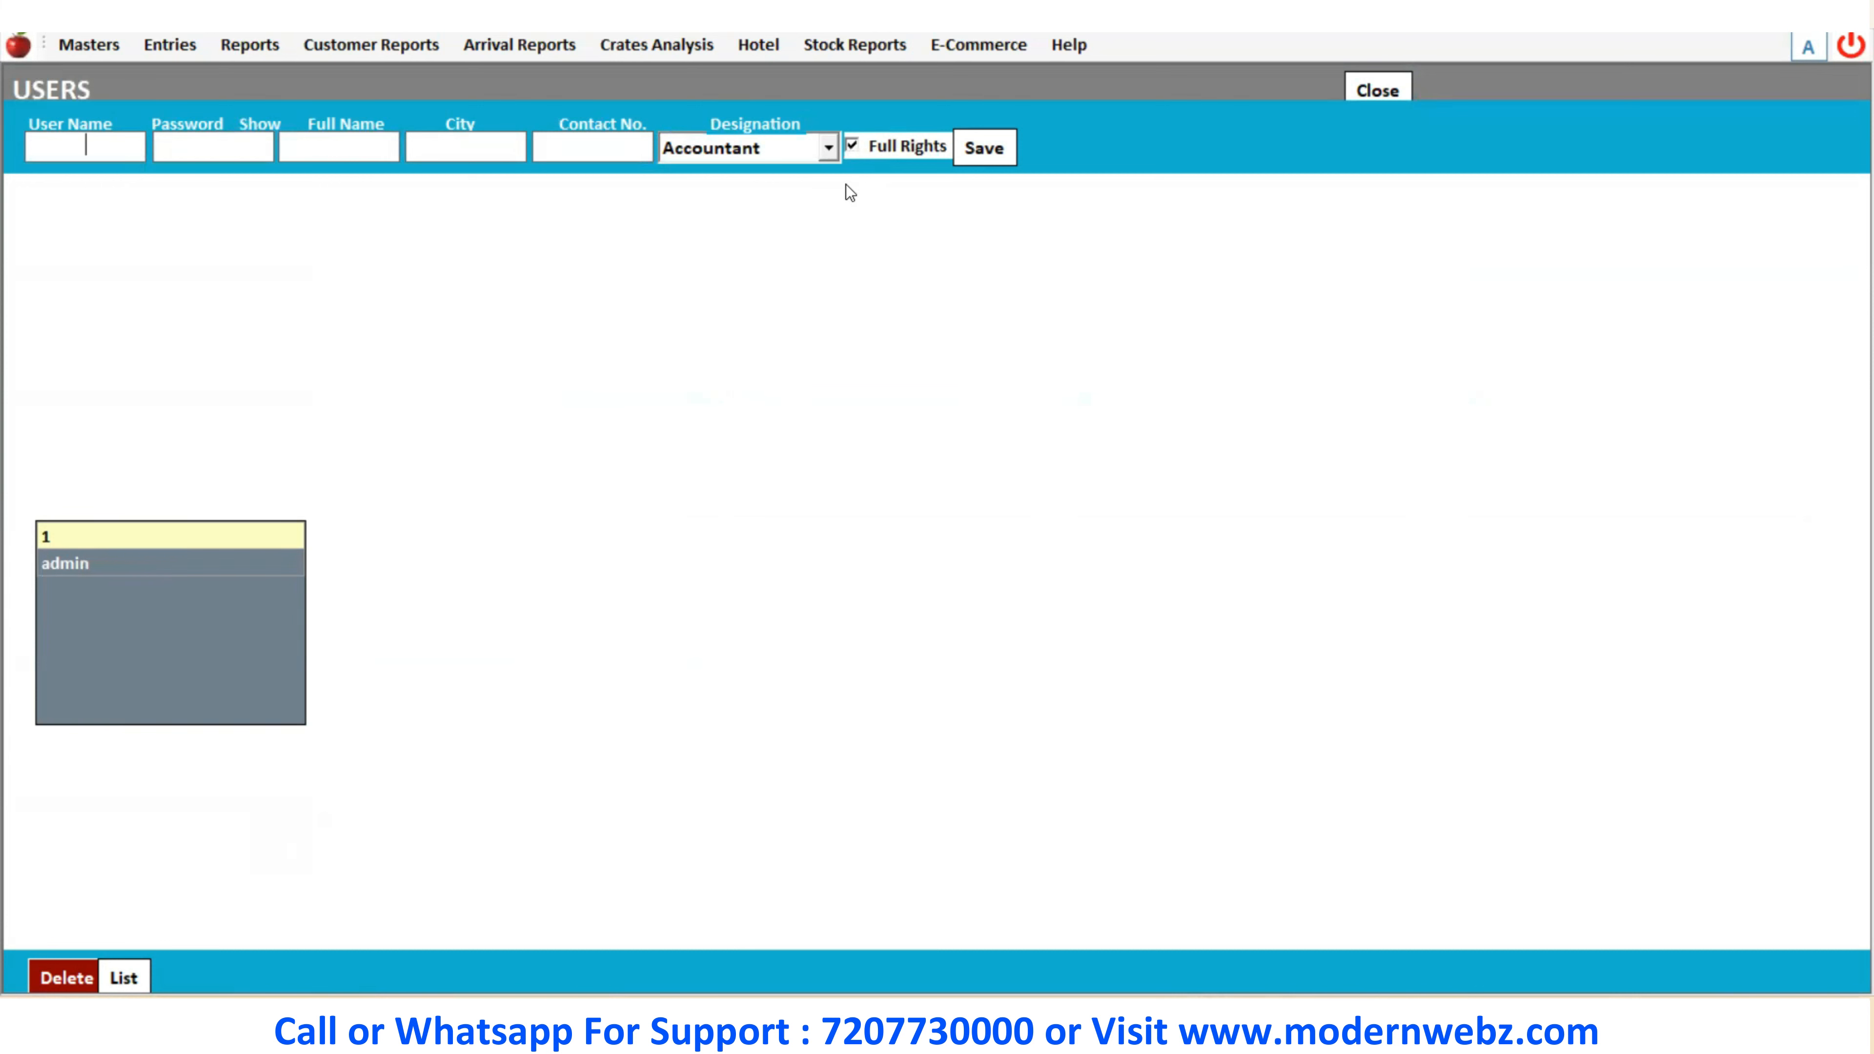
pyautogui.click(853, 145)
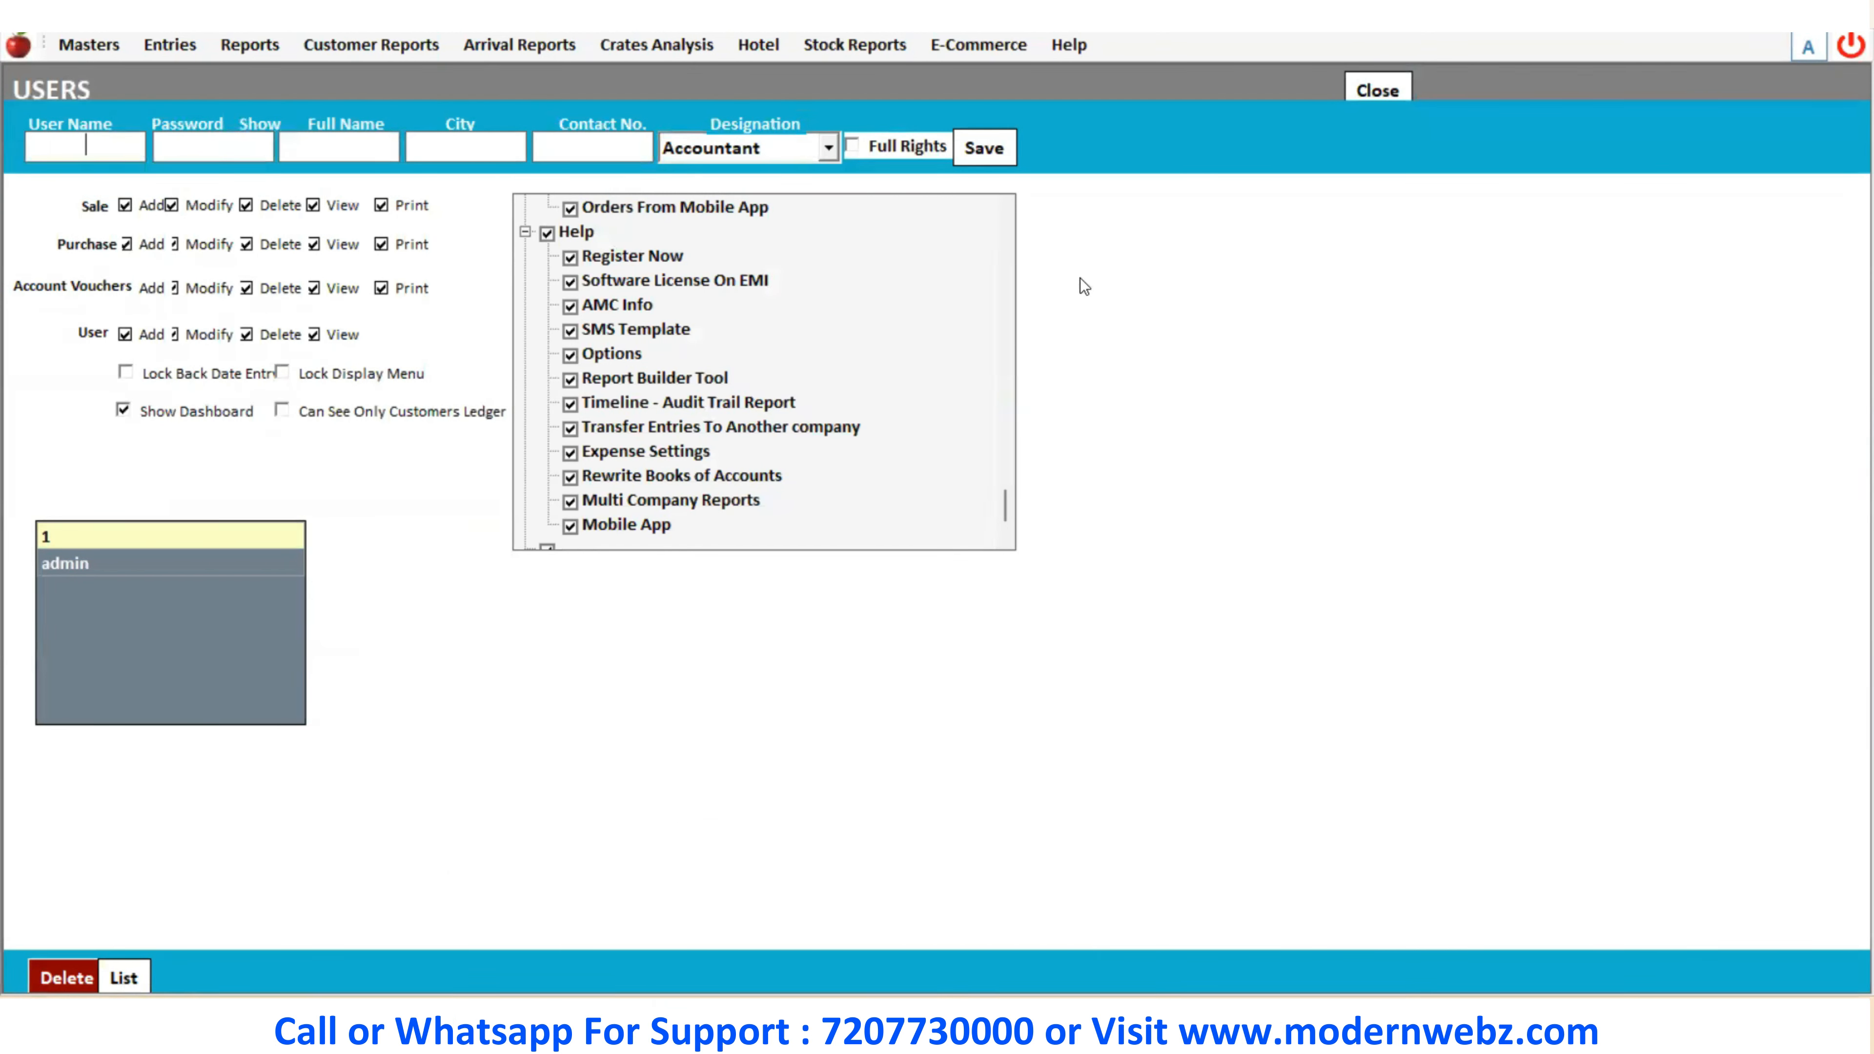
pyautogui.click(1376, 90)
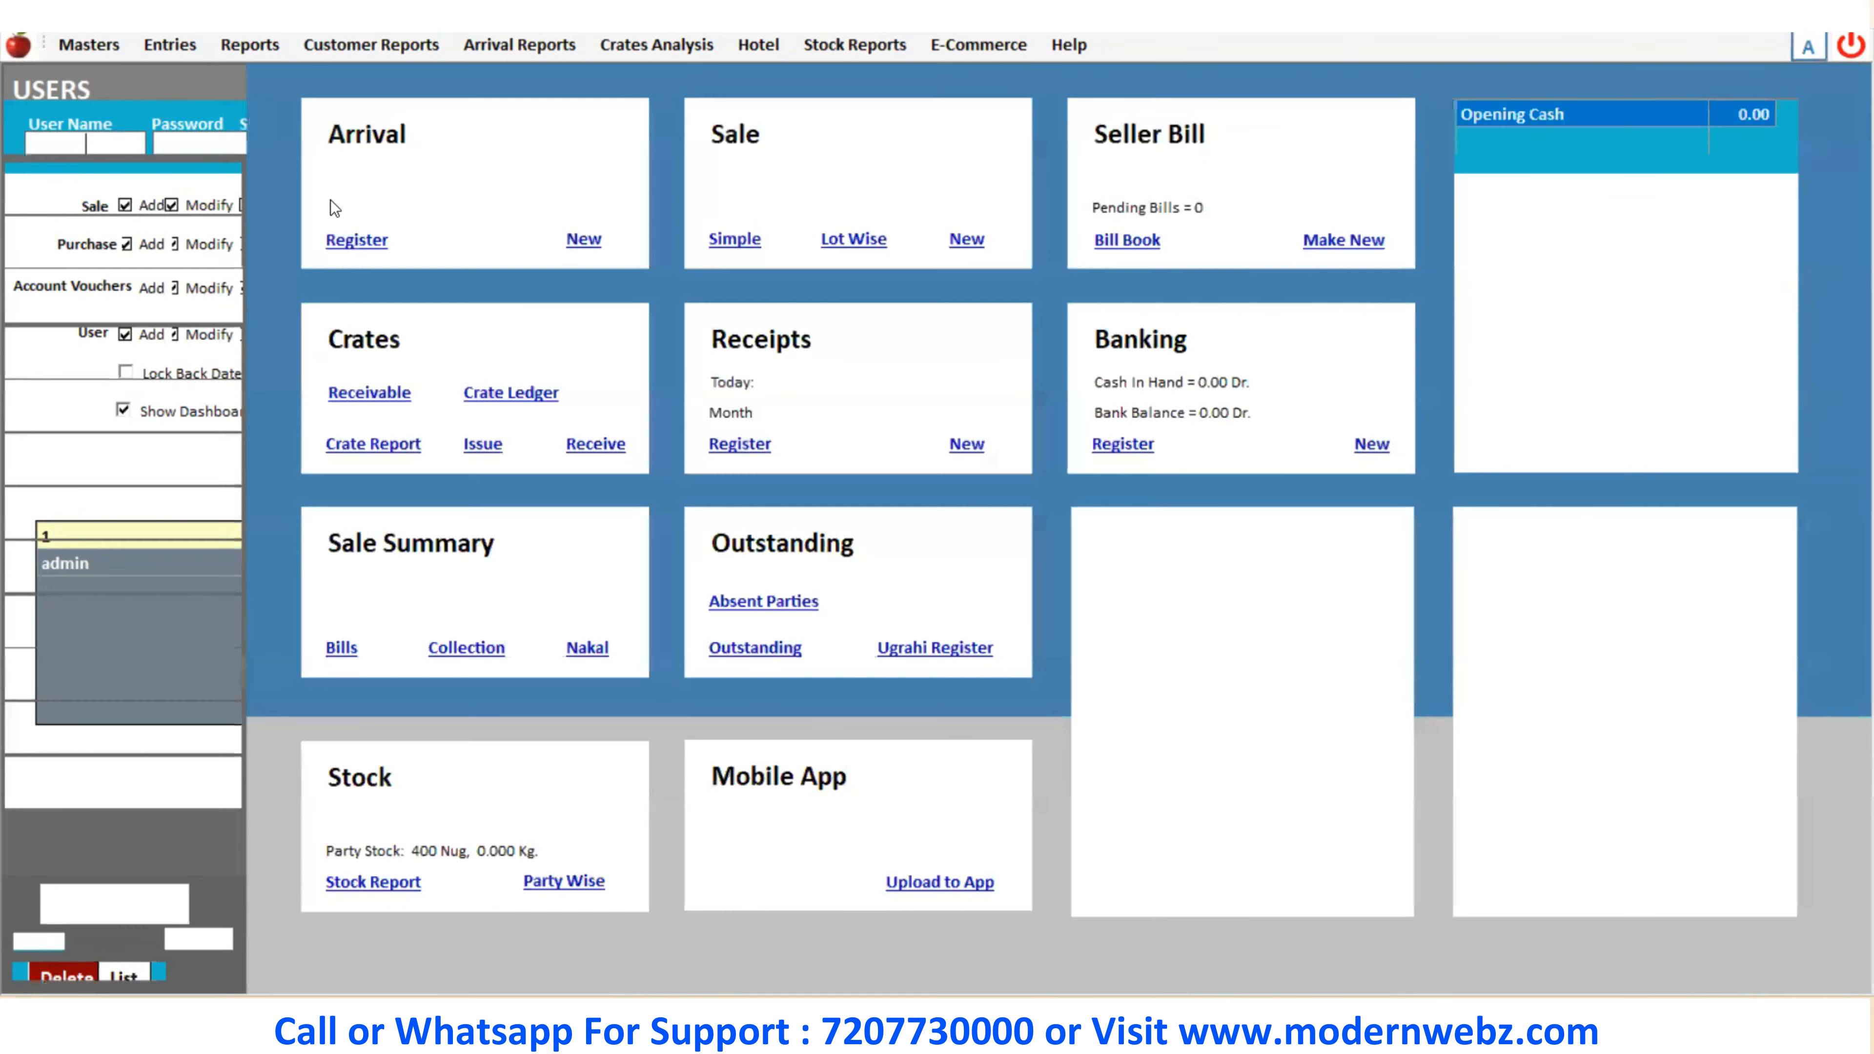
# View the company info of Alka Subji Mandi Bazar and close it without saving
pyautogui.click(99, 40)
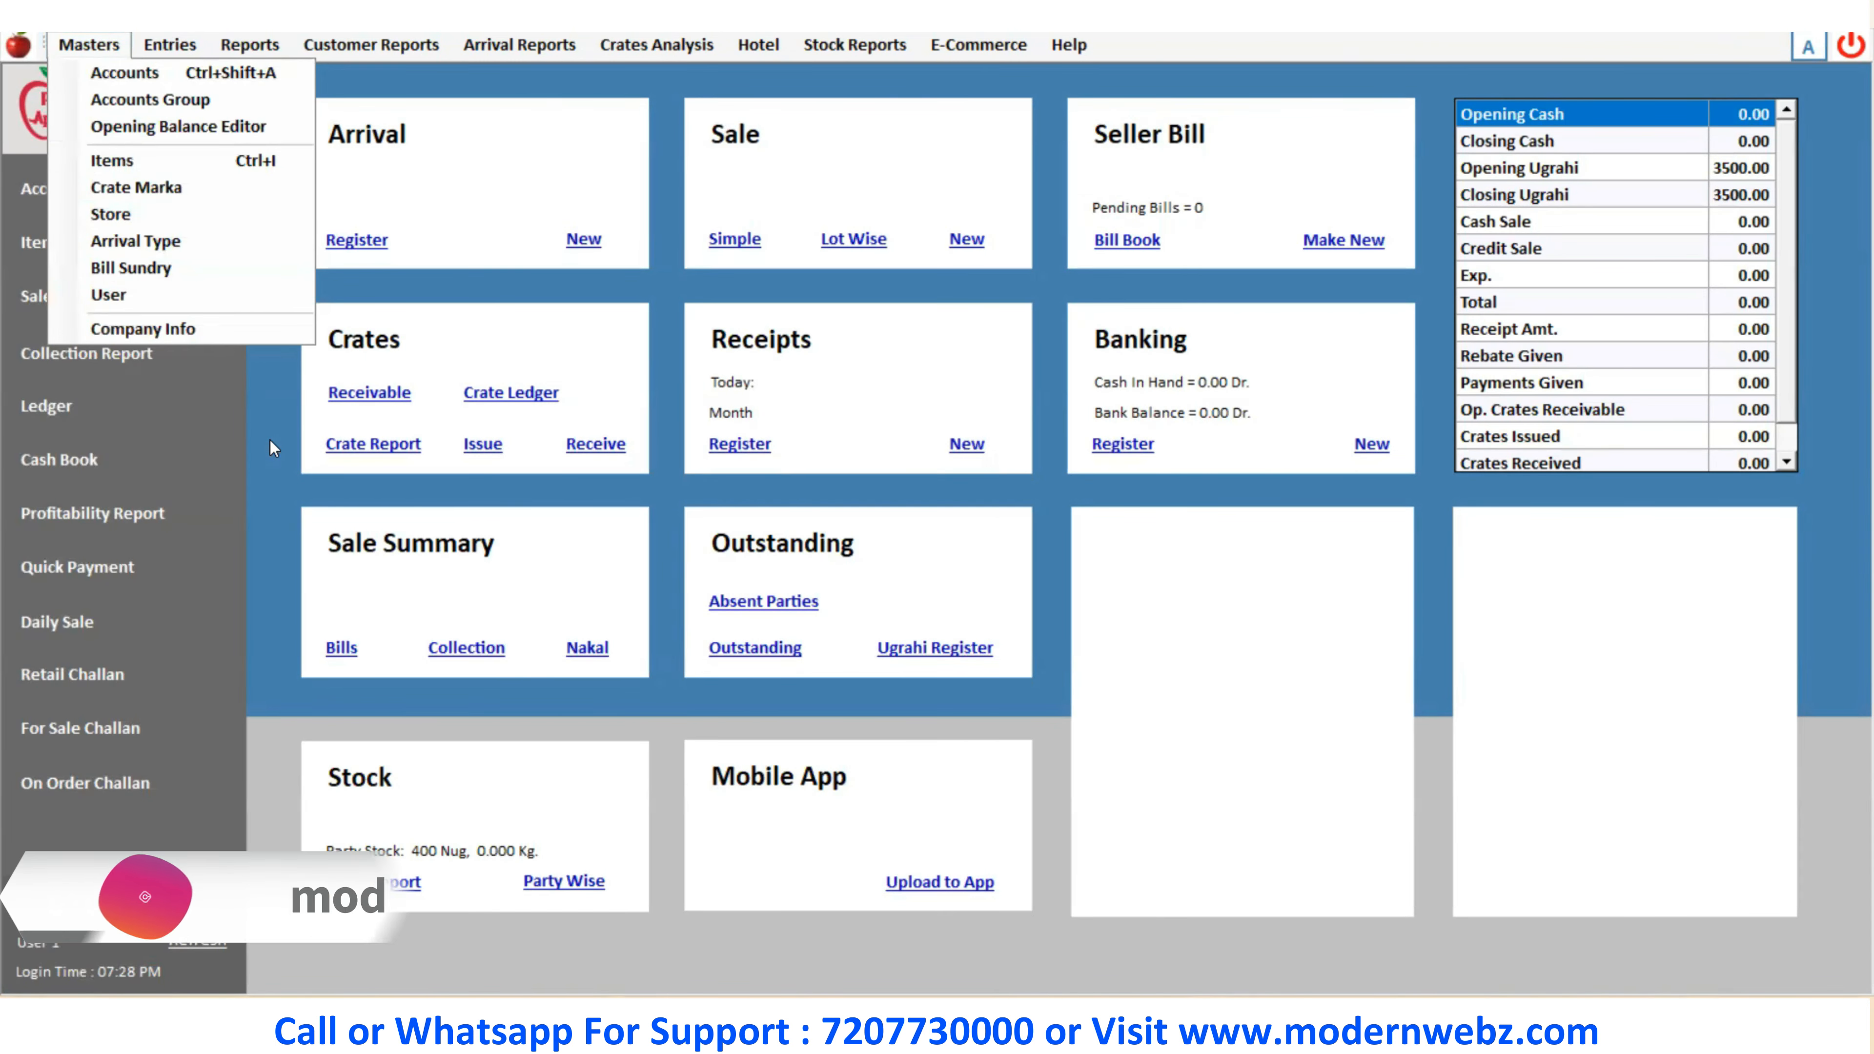
pyautogui.click(204, 331)
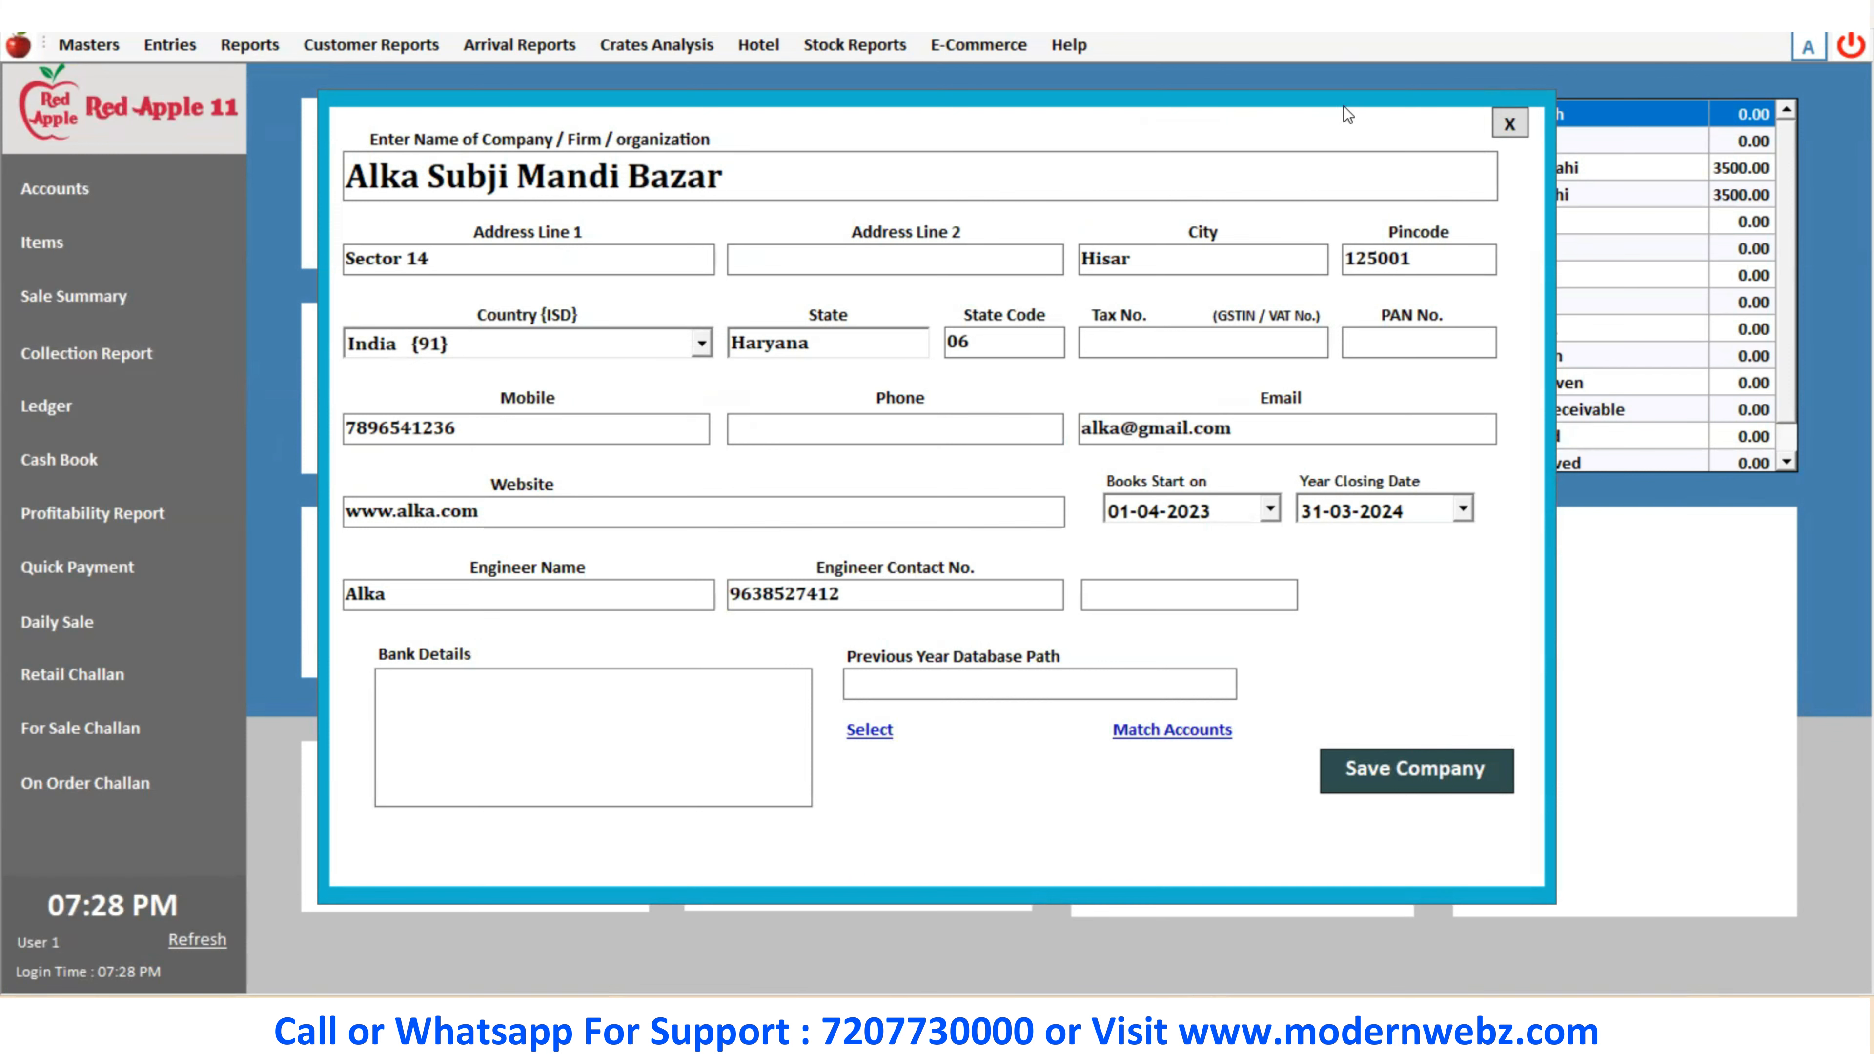
pyautogui.click(1505, 124)
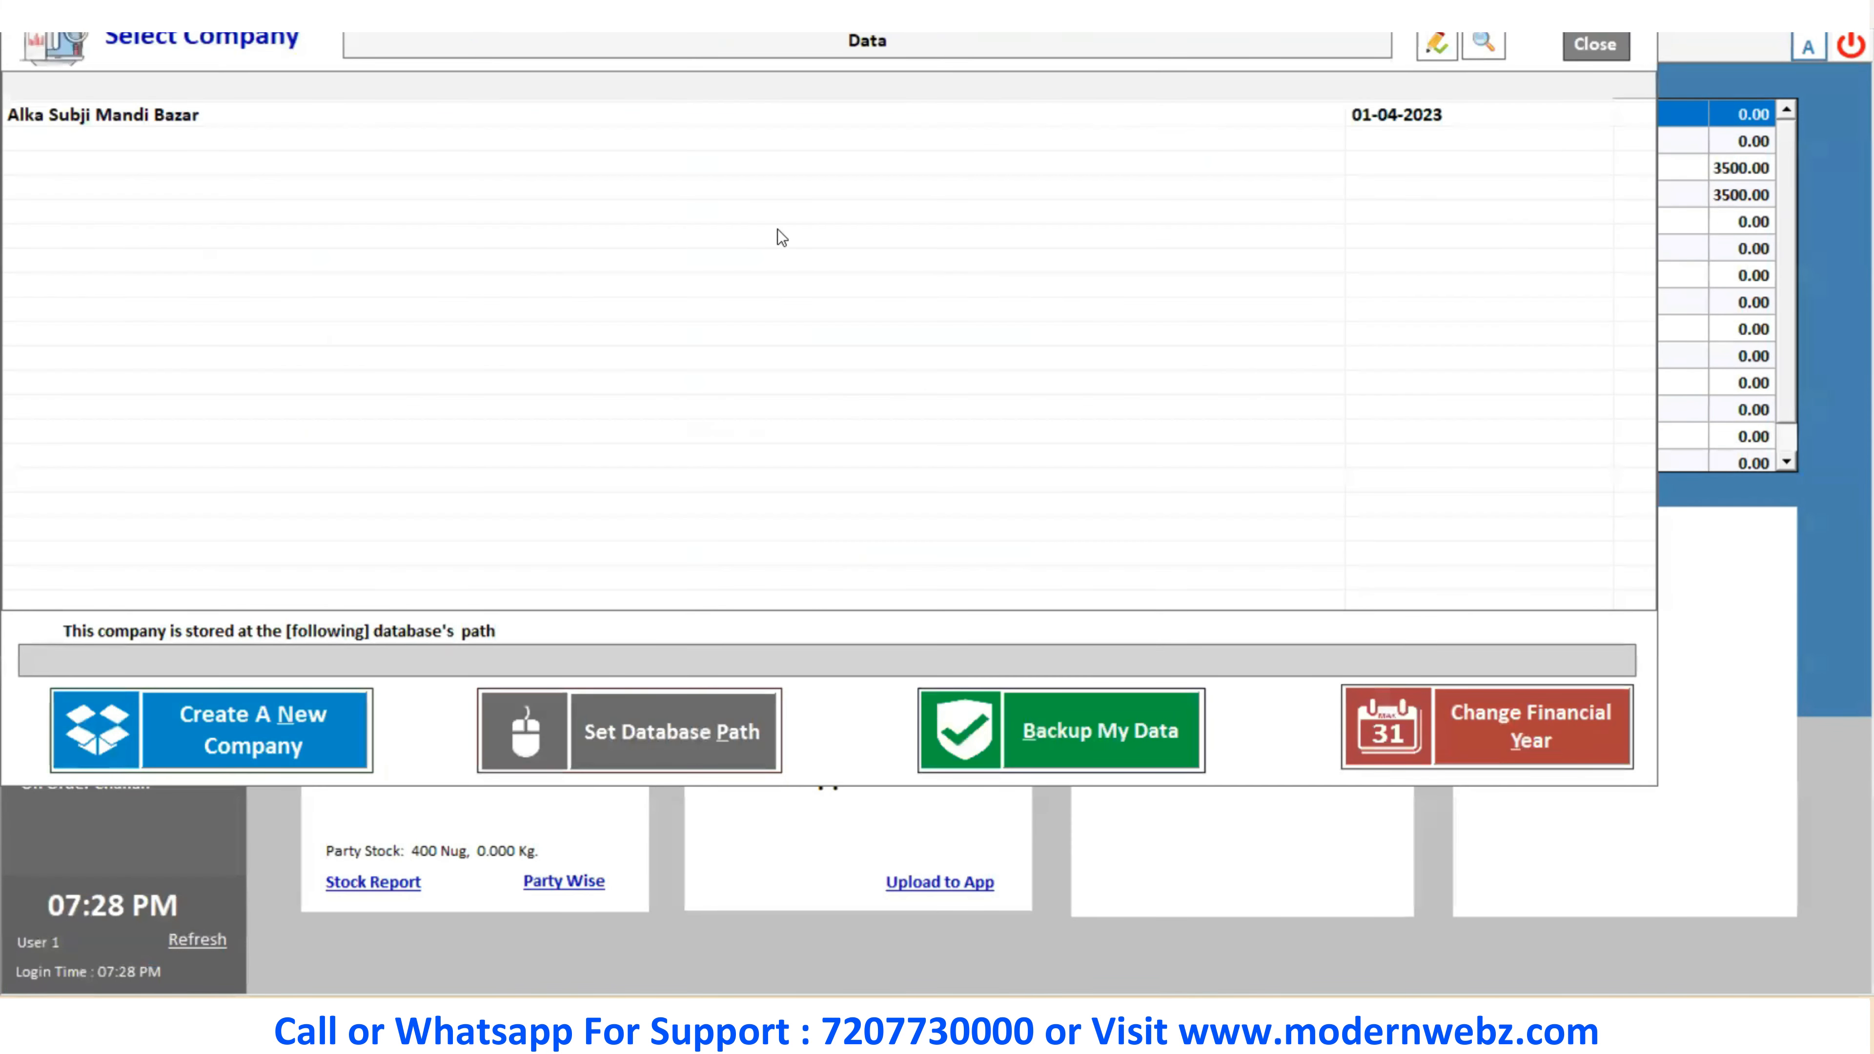
# Try to log in to the Alka Subji Mandi Bazar company again with the user name and password, and quit the application
pyautogui.click(1361, 118)
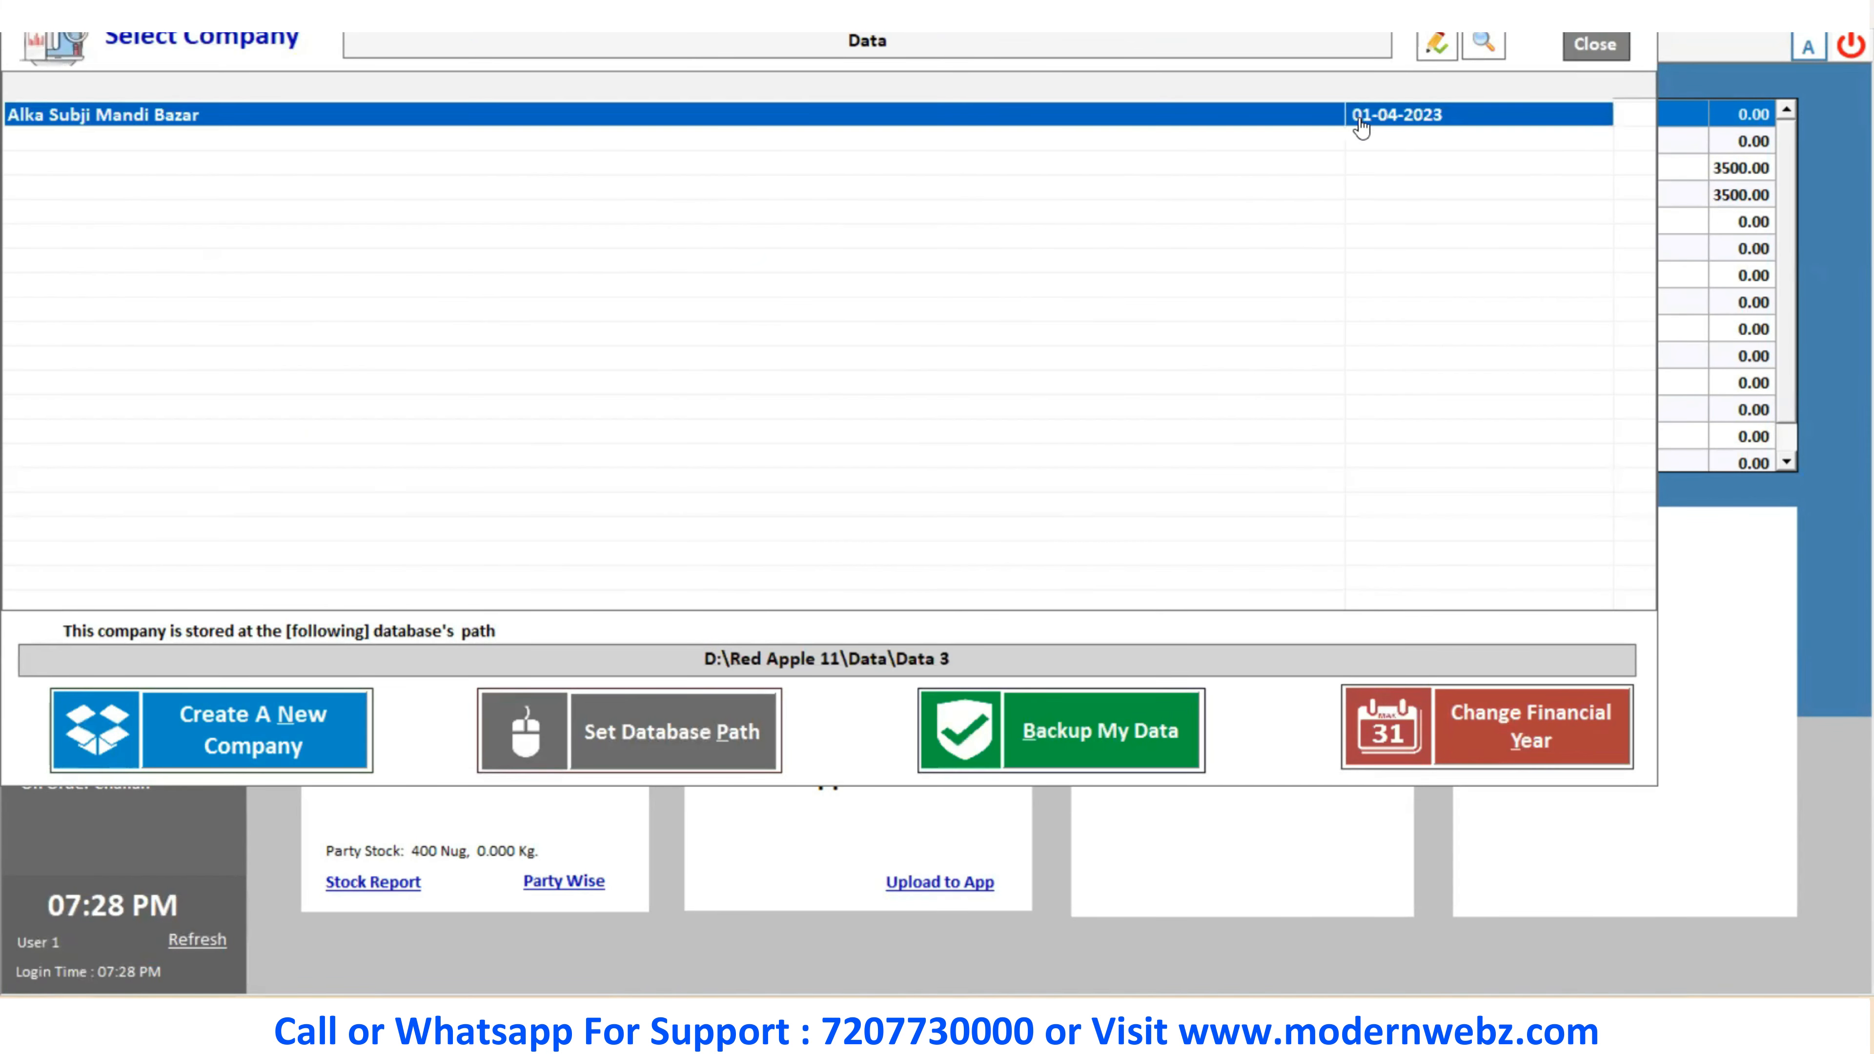
pyautogui.doubleClick(1361, 119)
pyautogui.write('1')
pyautogui.press('Return')
pyautogui.write('1')
pyautogui.press('Return')
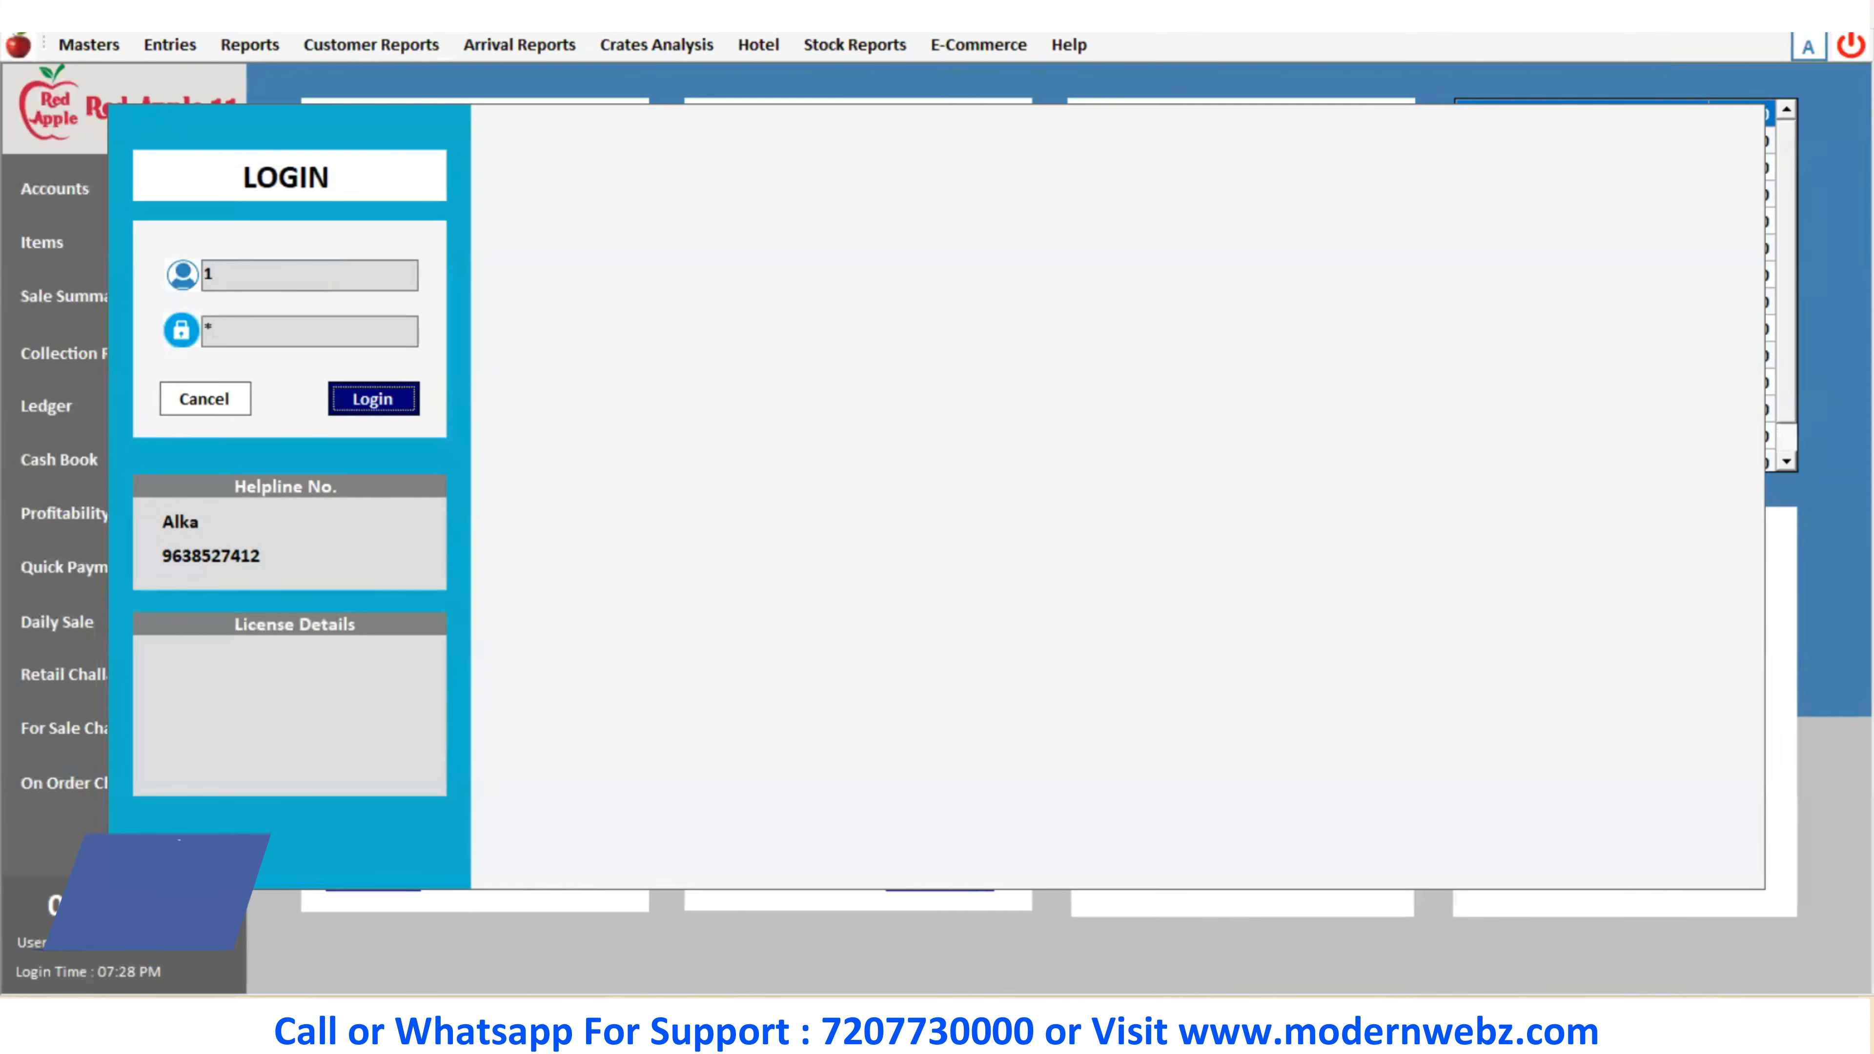
pyautogui.press('Return')
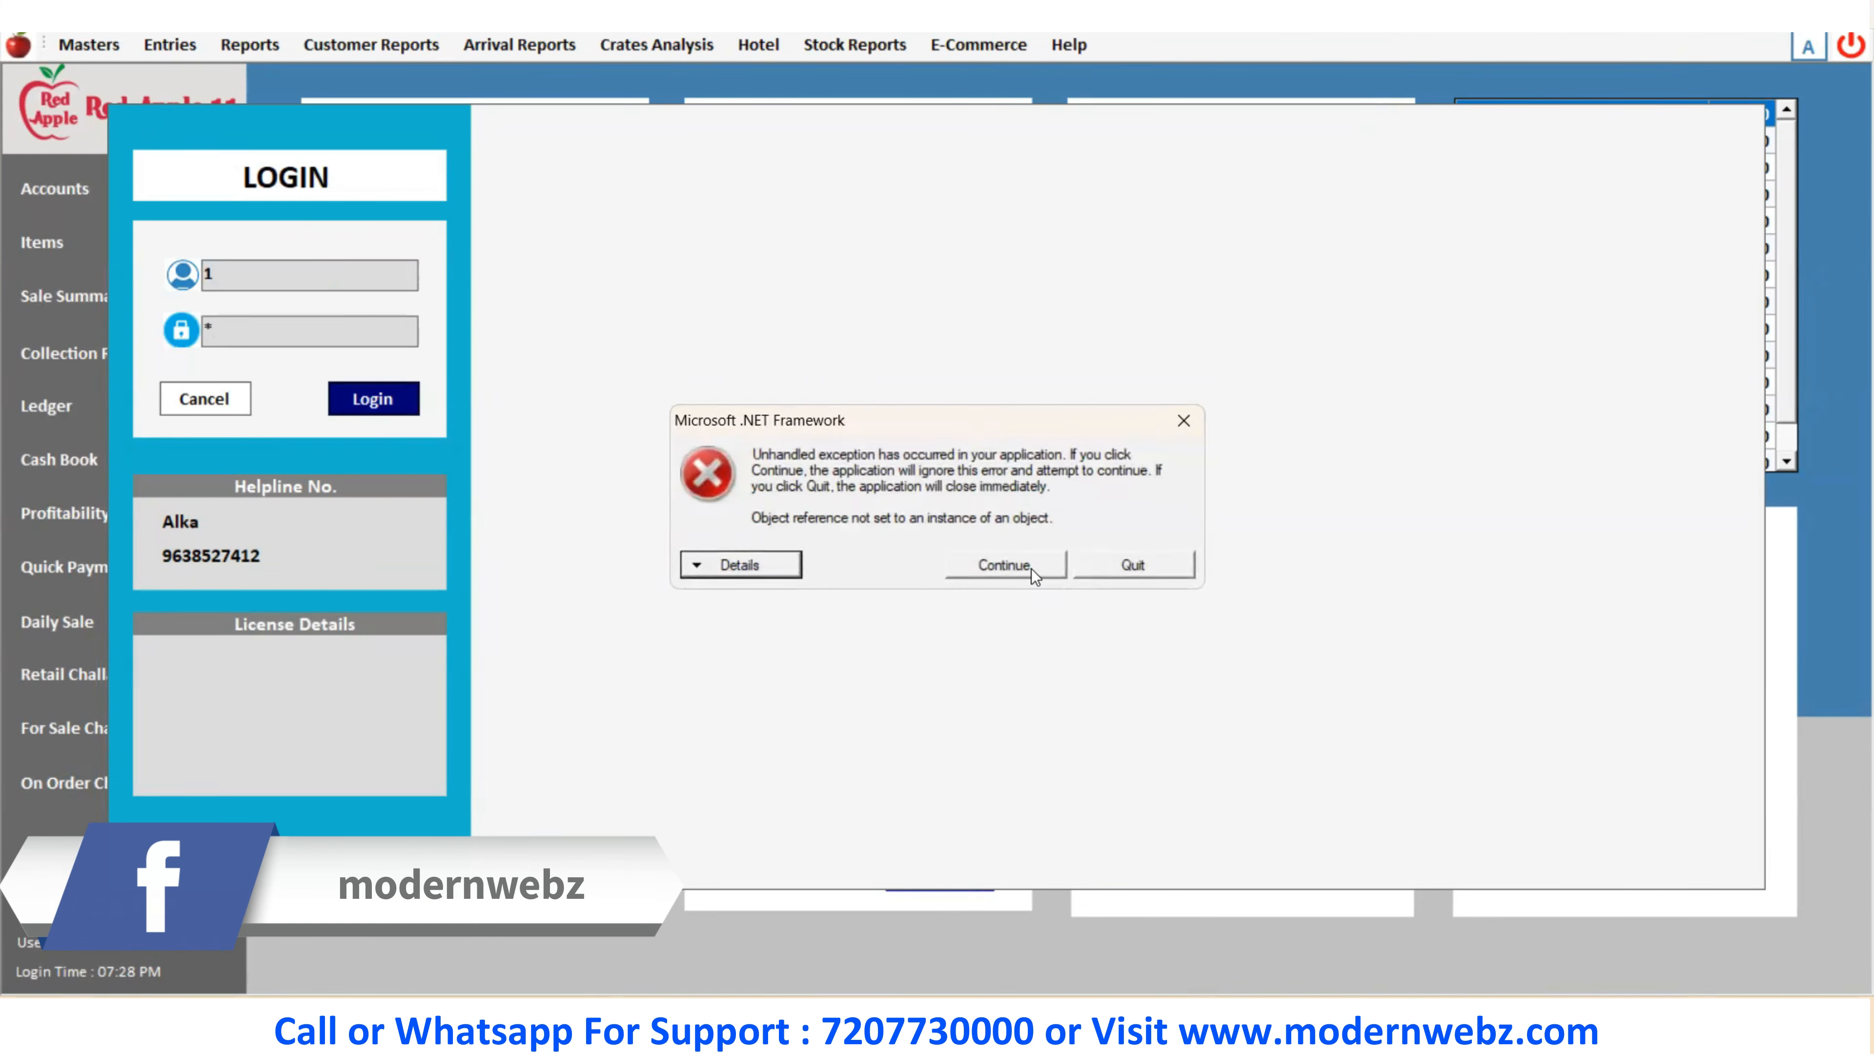
pyautogui.click(1130, 571)
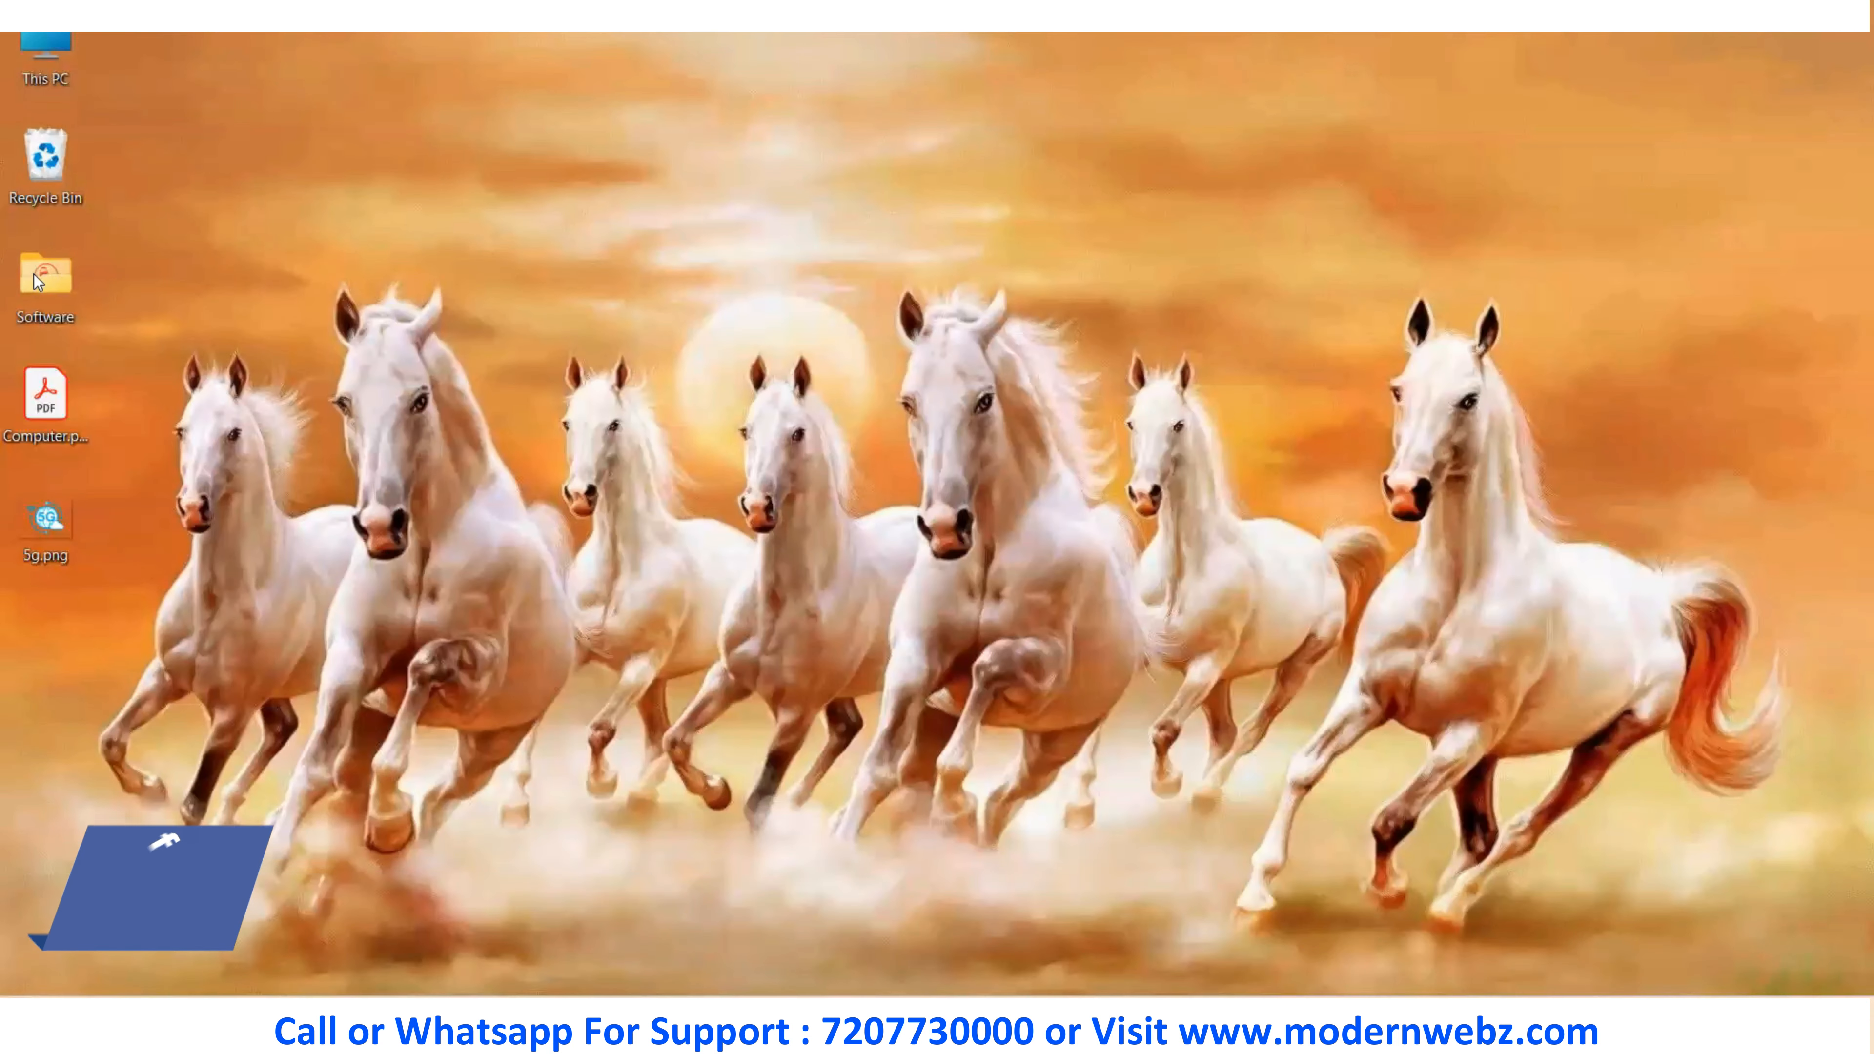
# Relaunch Red Apple 11 from the Software folder on the desktop with English as the language
pyautogui.doubleClick(34, 273)
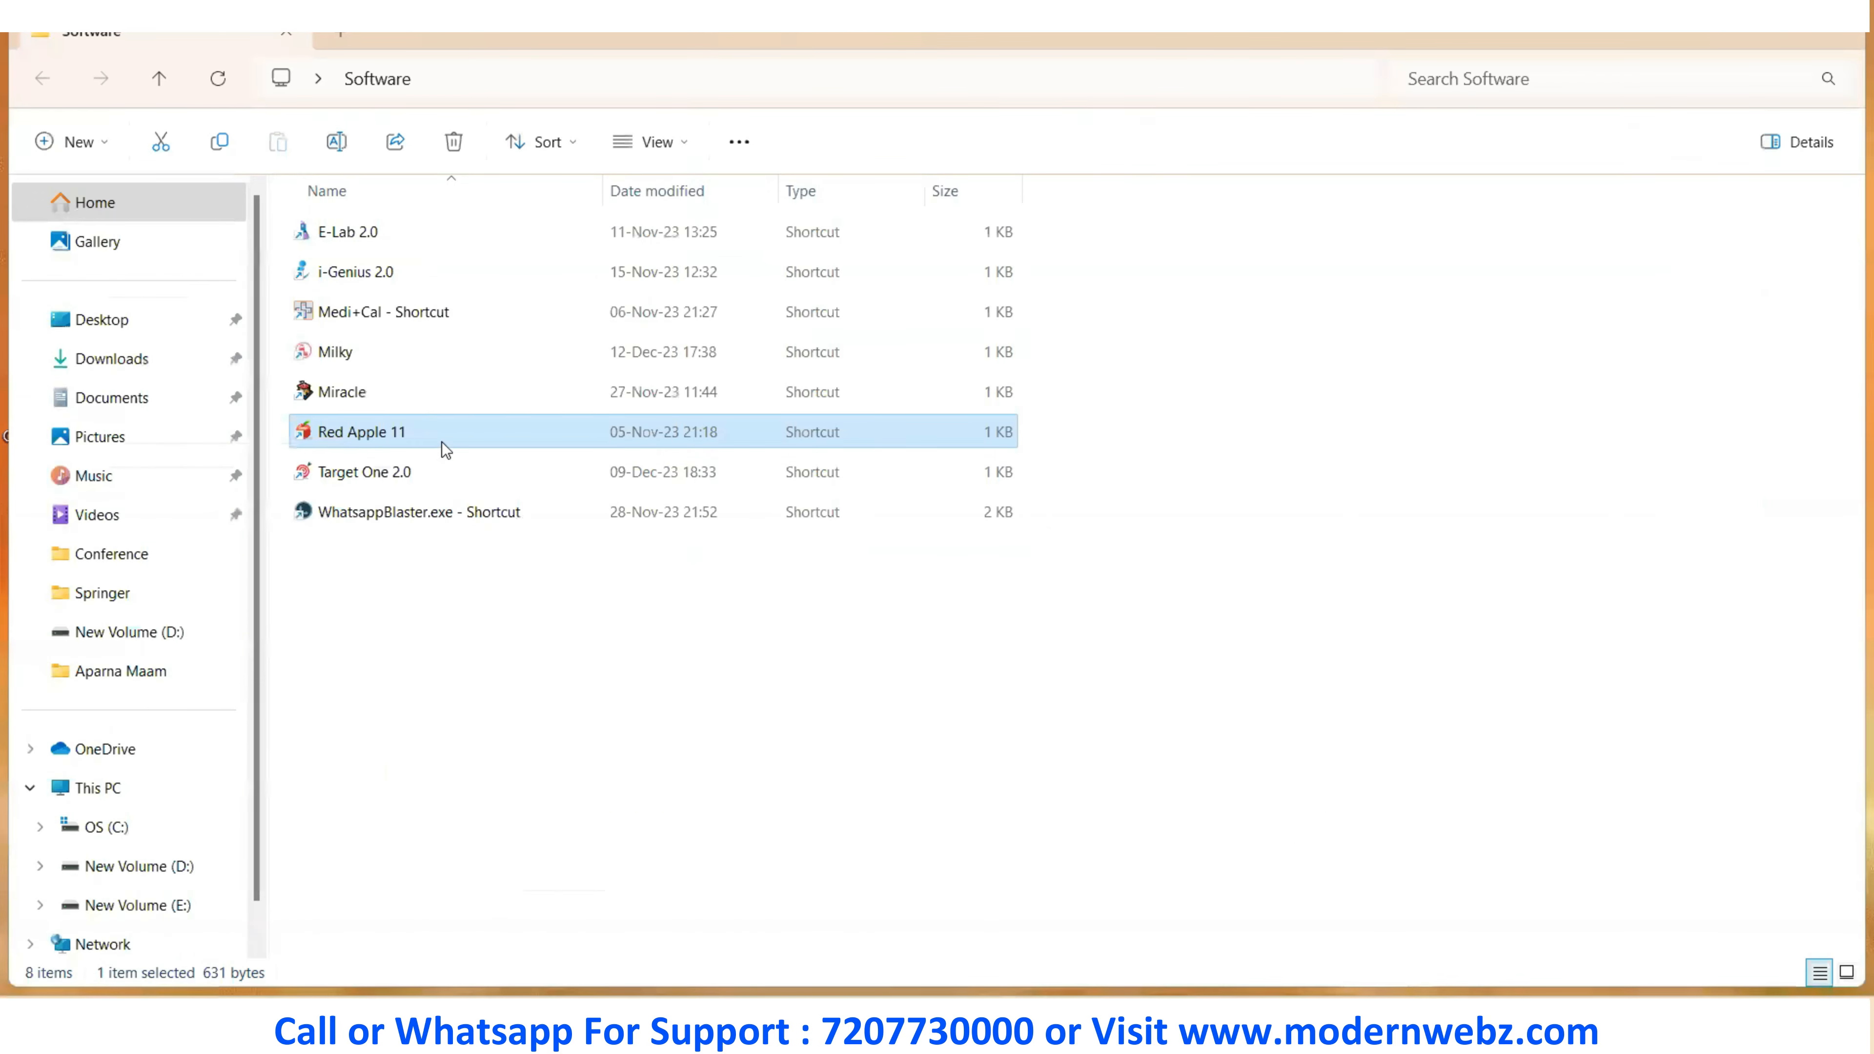
pyautogui.doubleClick(446, 451)
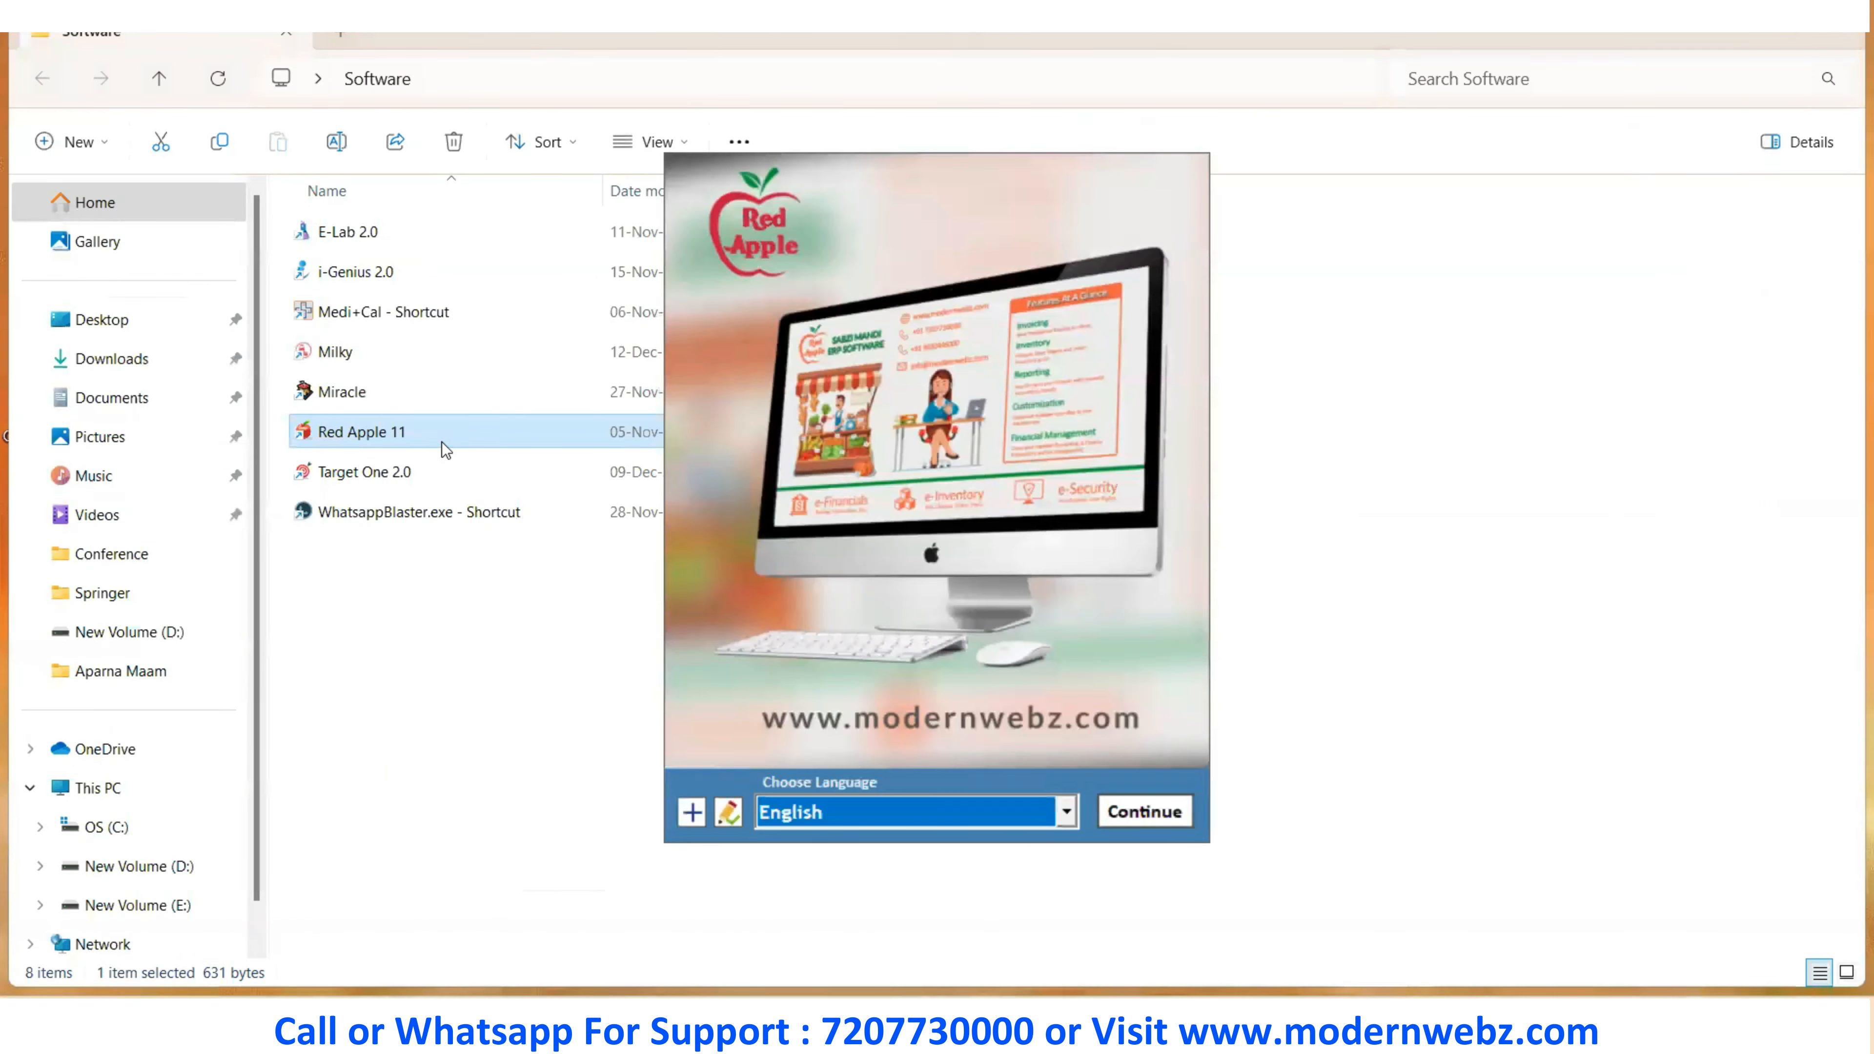
pyautogui.click(1116, 815)
# Select the Alka Subji Mandi Bazar company and log in with the user name and password
pyautogui.click(537, 147)
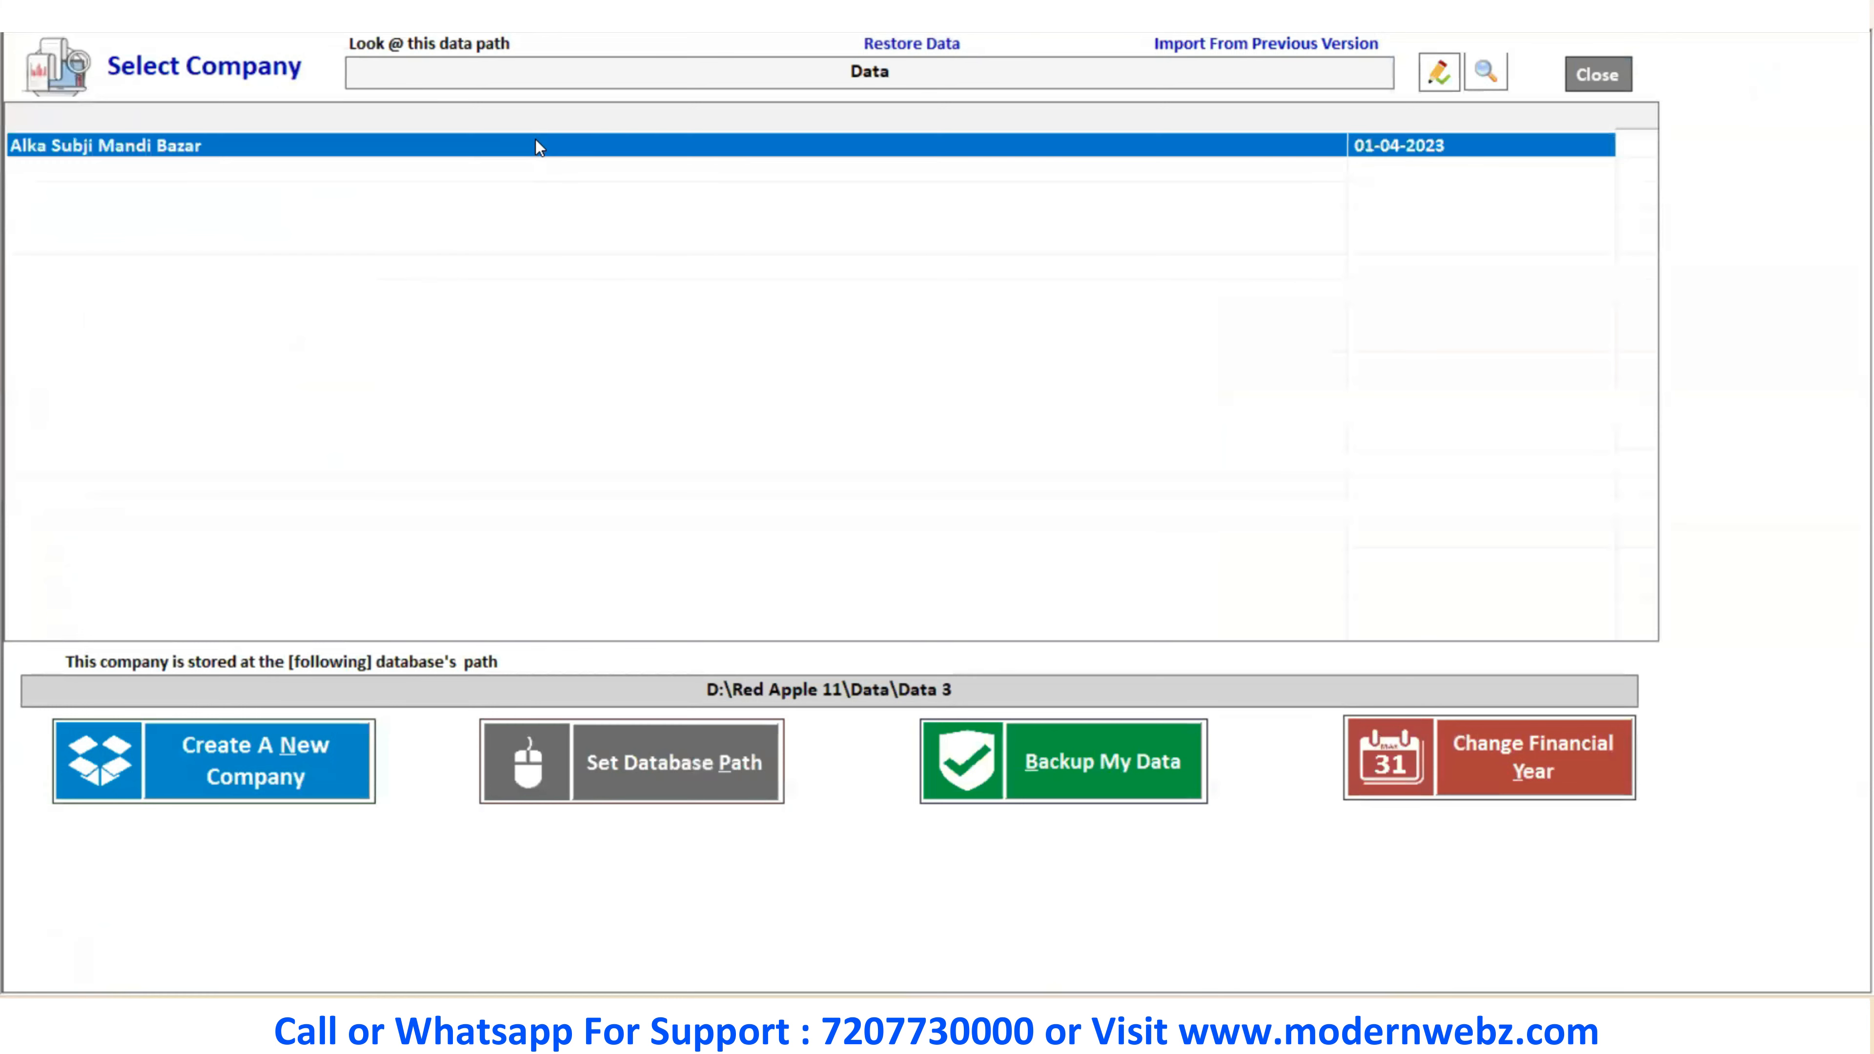
pyautogui.doubleClick(537, 147)
pyautogui.write('1')
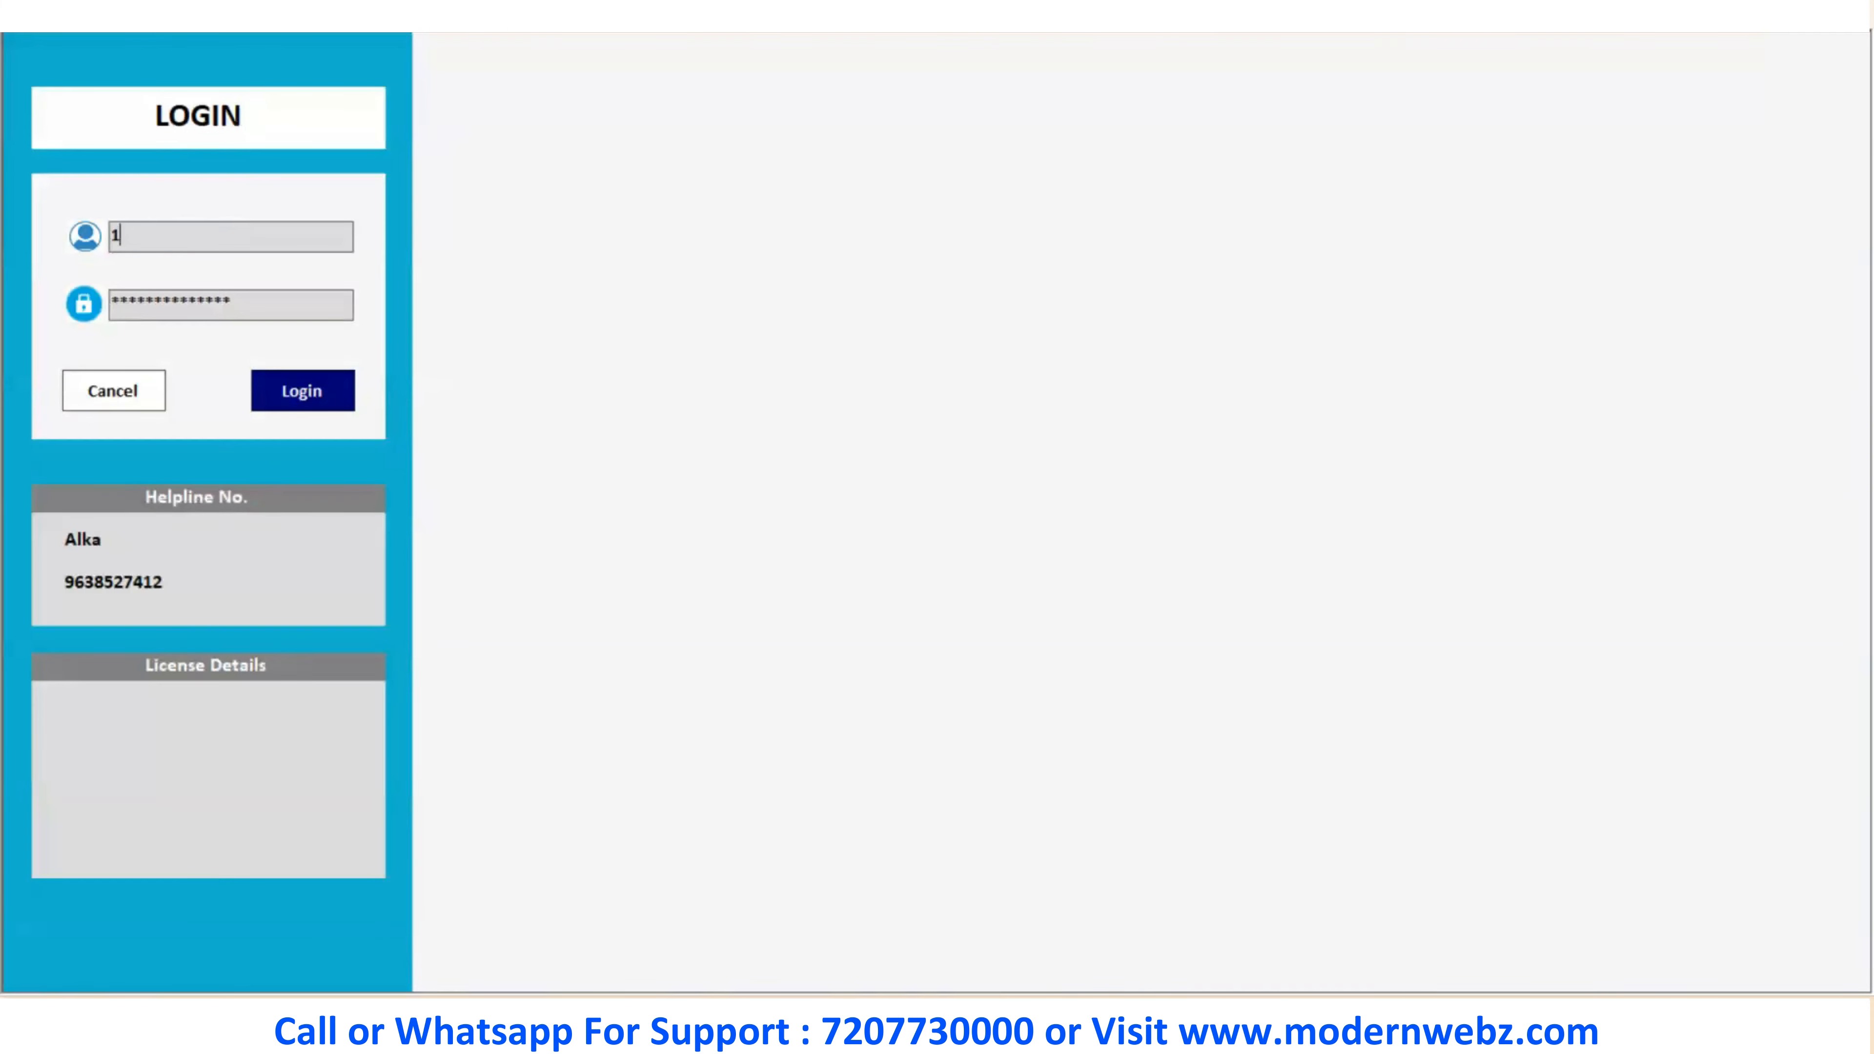
pyautogui.press('Tab')
pyautogui.write('1')
pyautogui.press('Return')
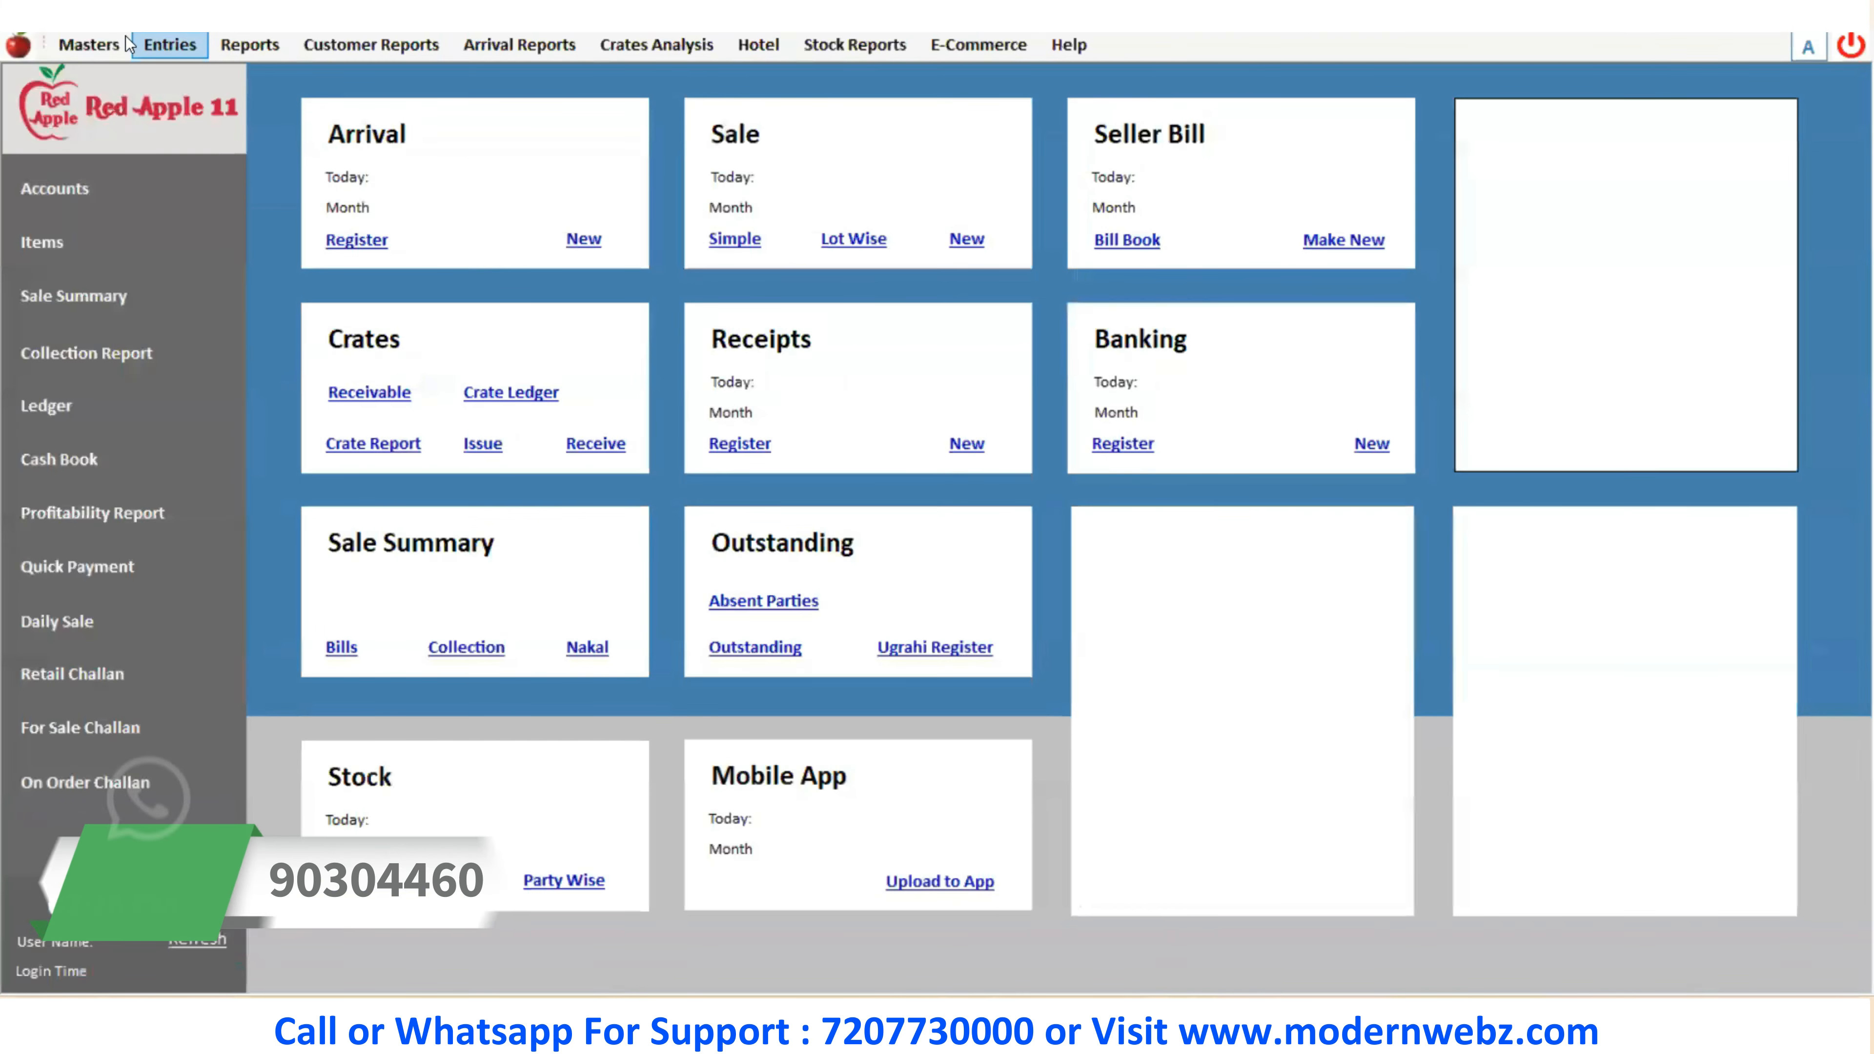
# Start a new account from the accounts master and try to name it Cust 2
pyautogui.click(87, 46)
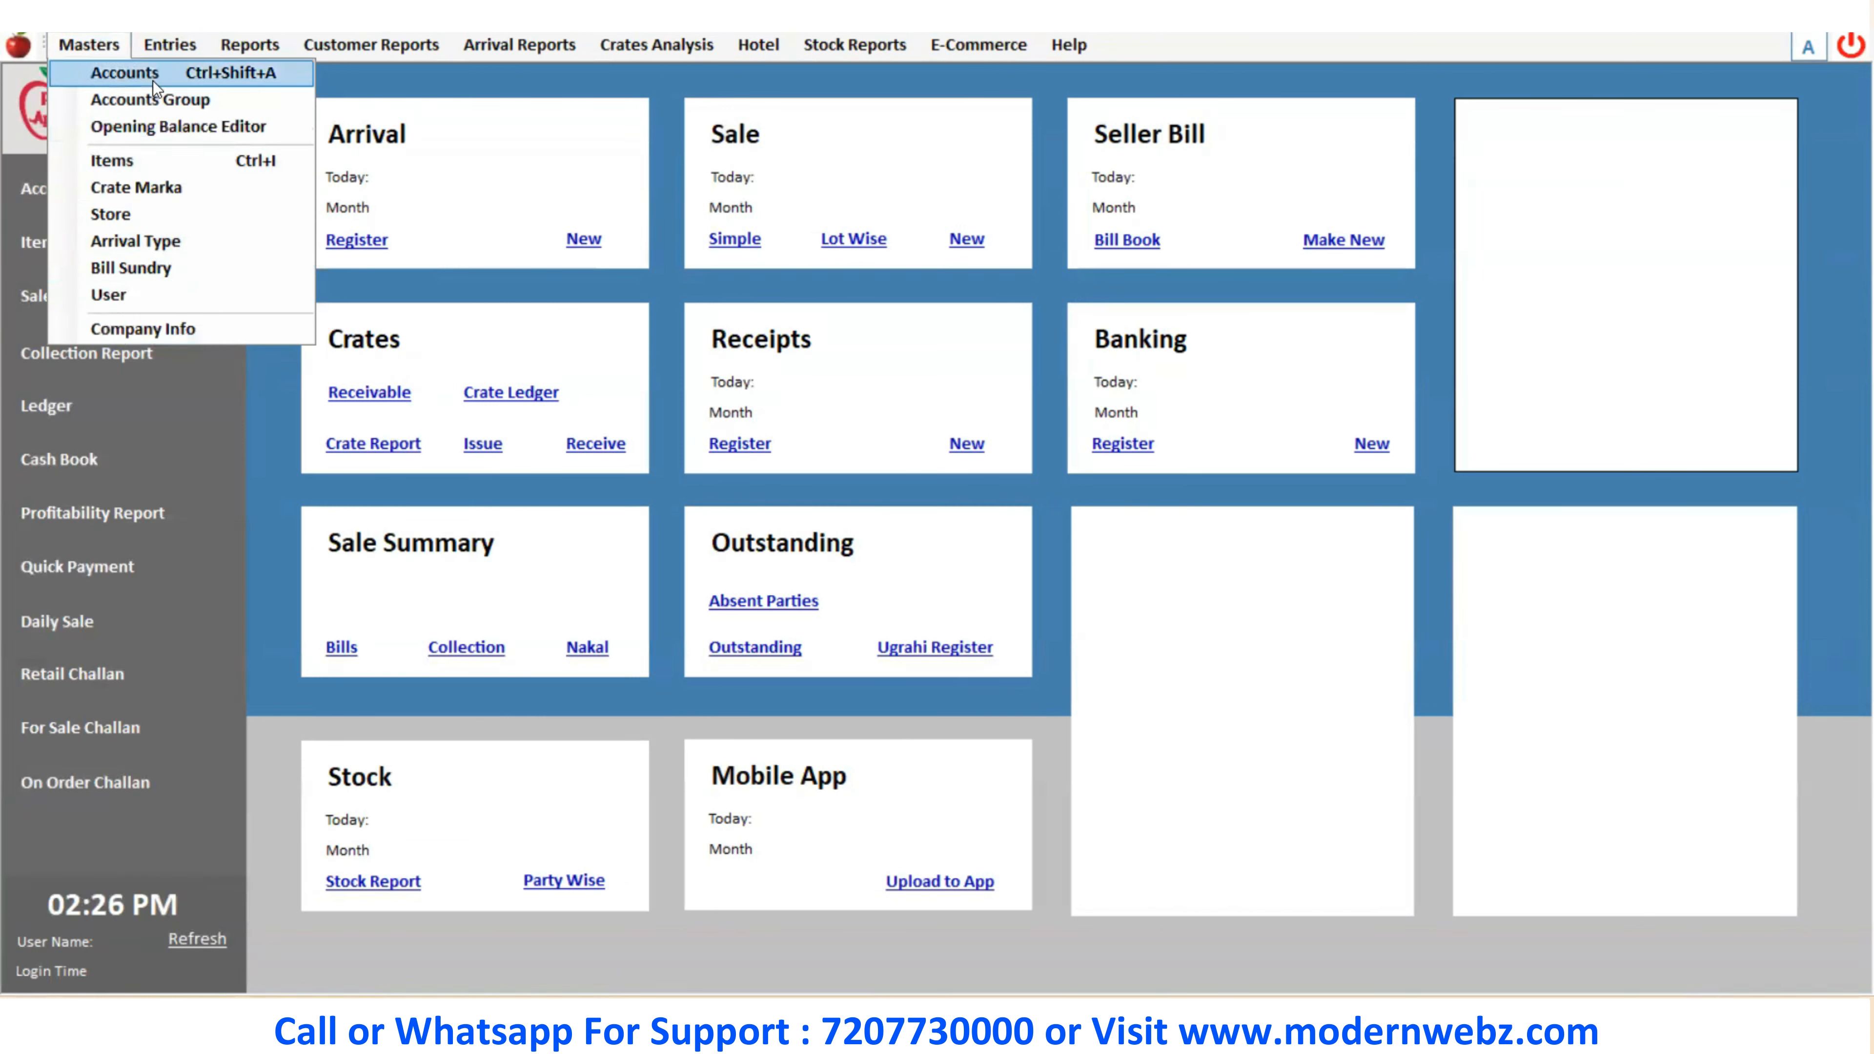
pyautogui.click(181, 76)
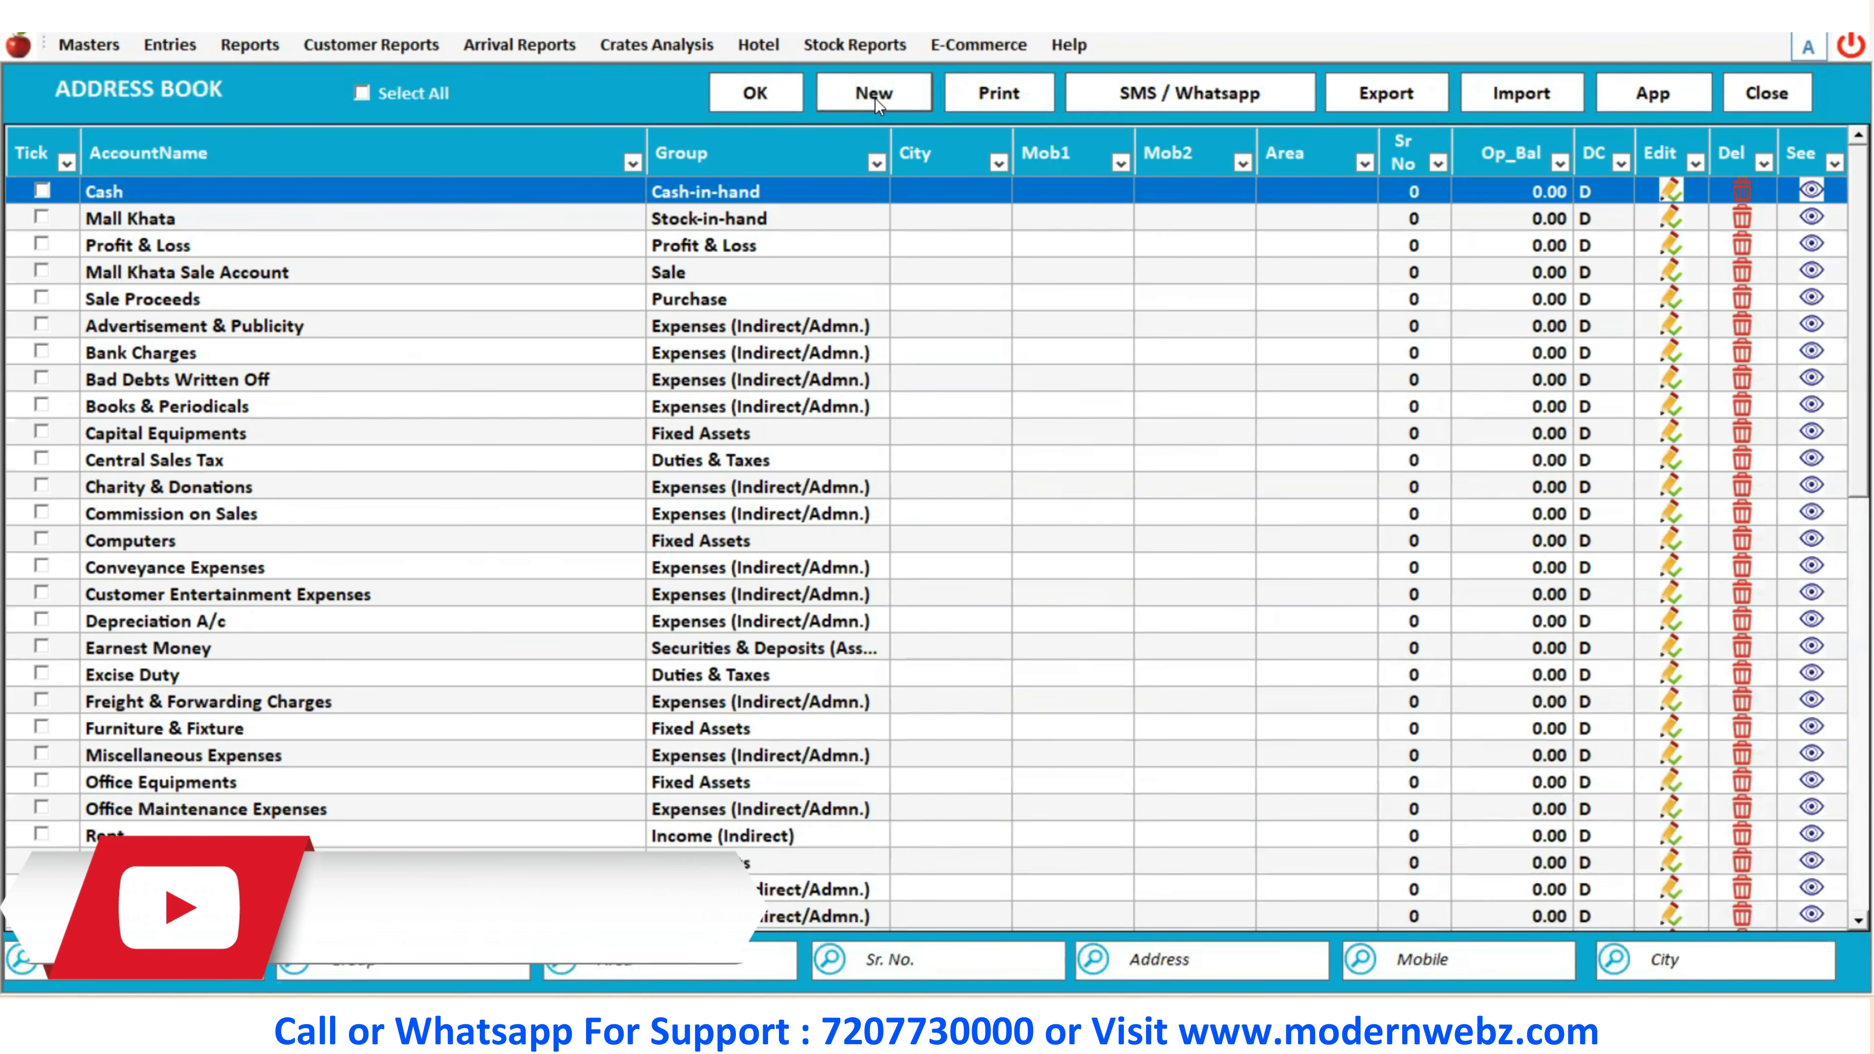
pyautogui.click(876, 99)
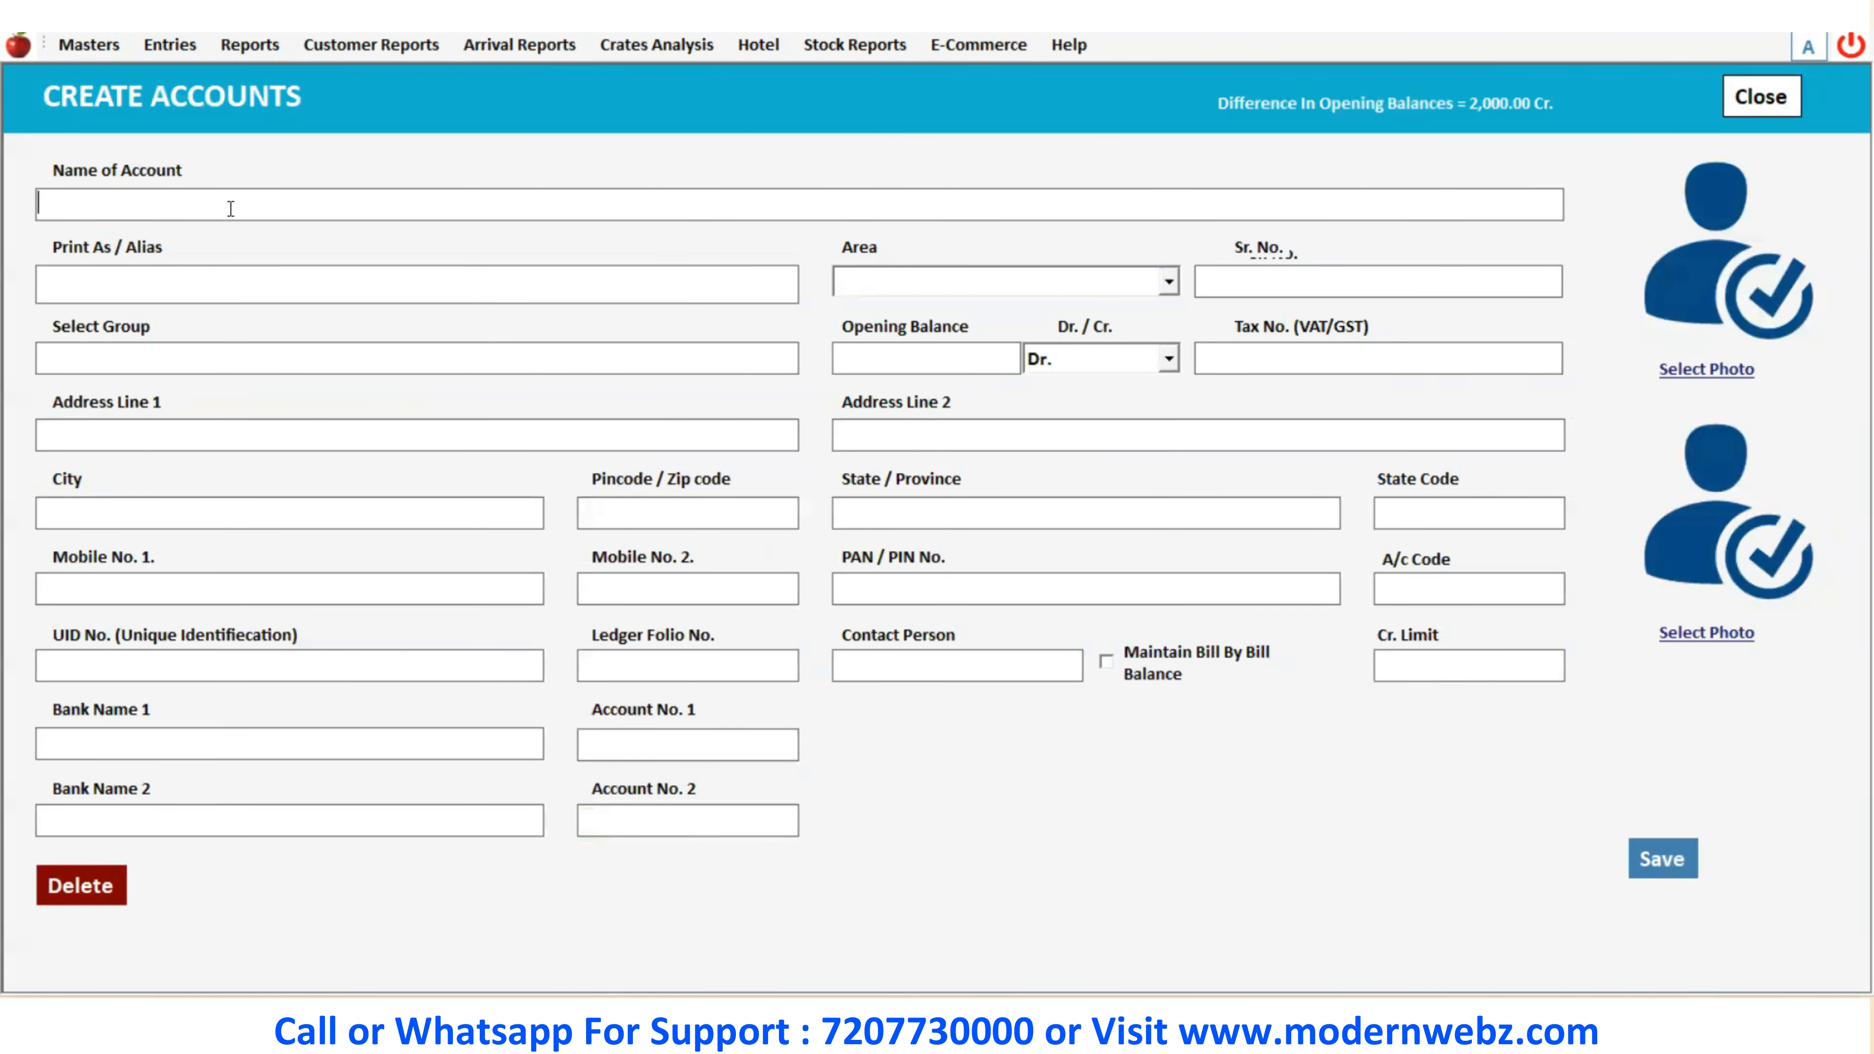
pyautogui.write('Cust 2')
pyautogui.press('Return')
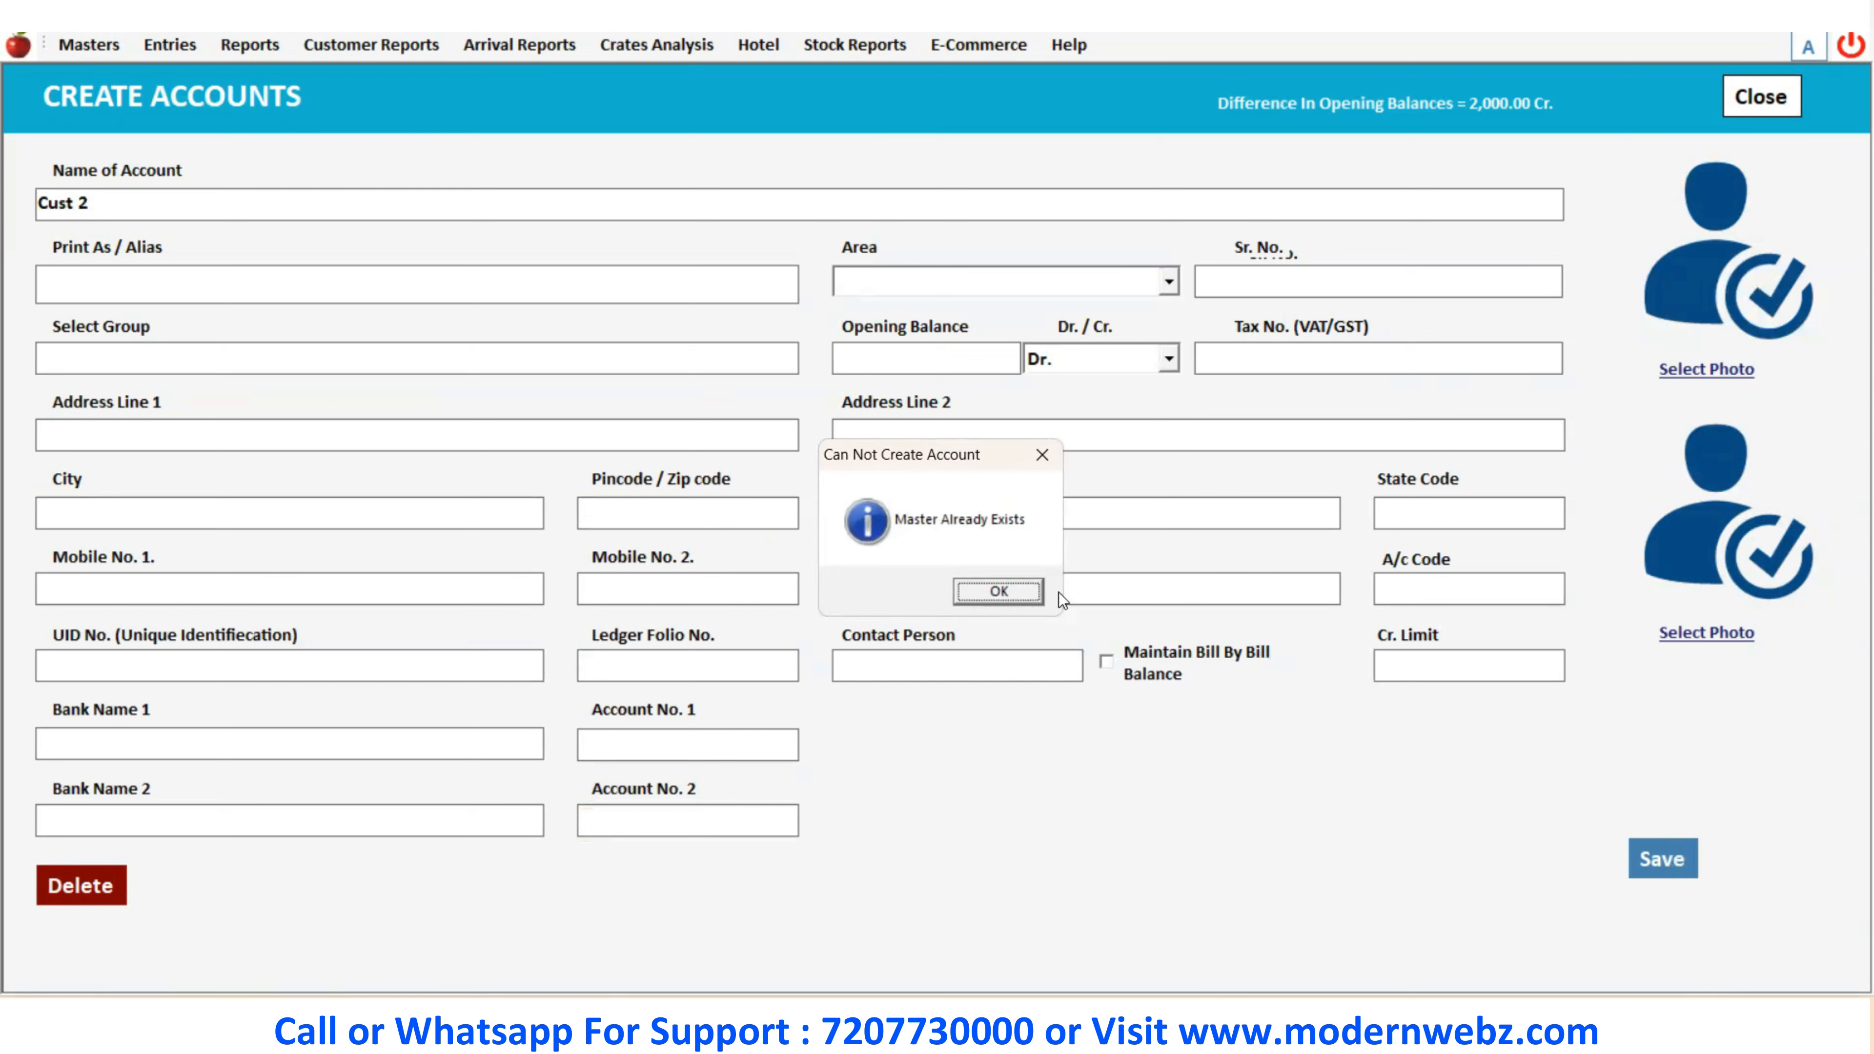
pyautogui.click(1033, 593)
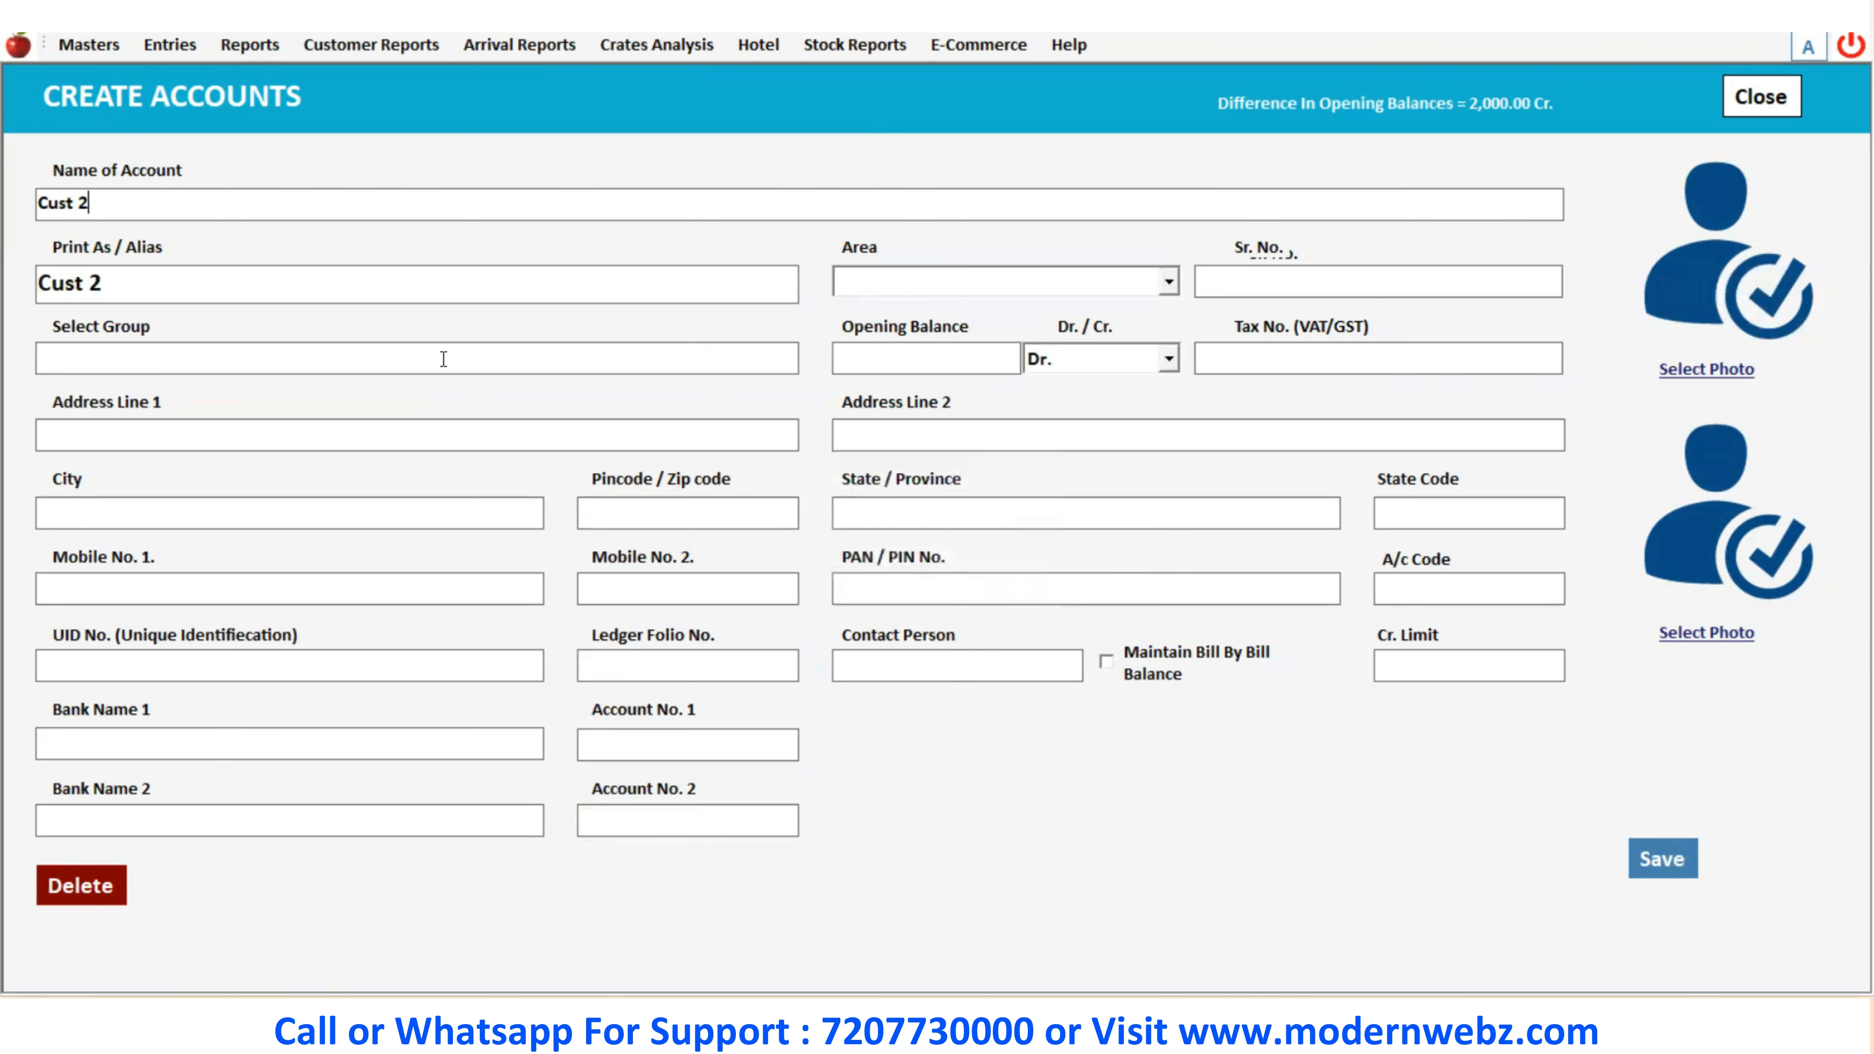
# Change the account name to Cust 3 and accept the same text as its print alias
pyautogui.press('BackSpace')
pyautogui.write('3')
pyautogui.press('Return')
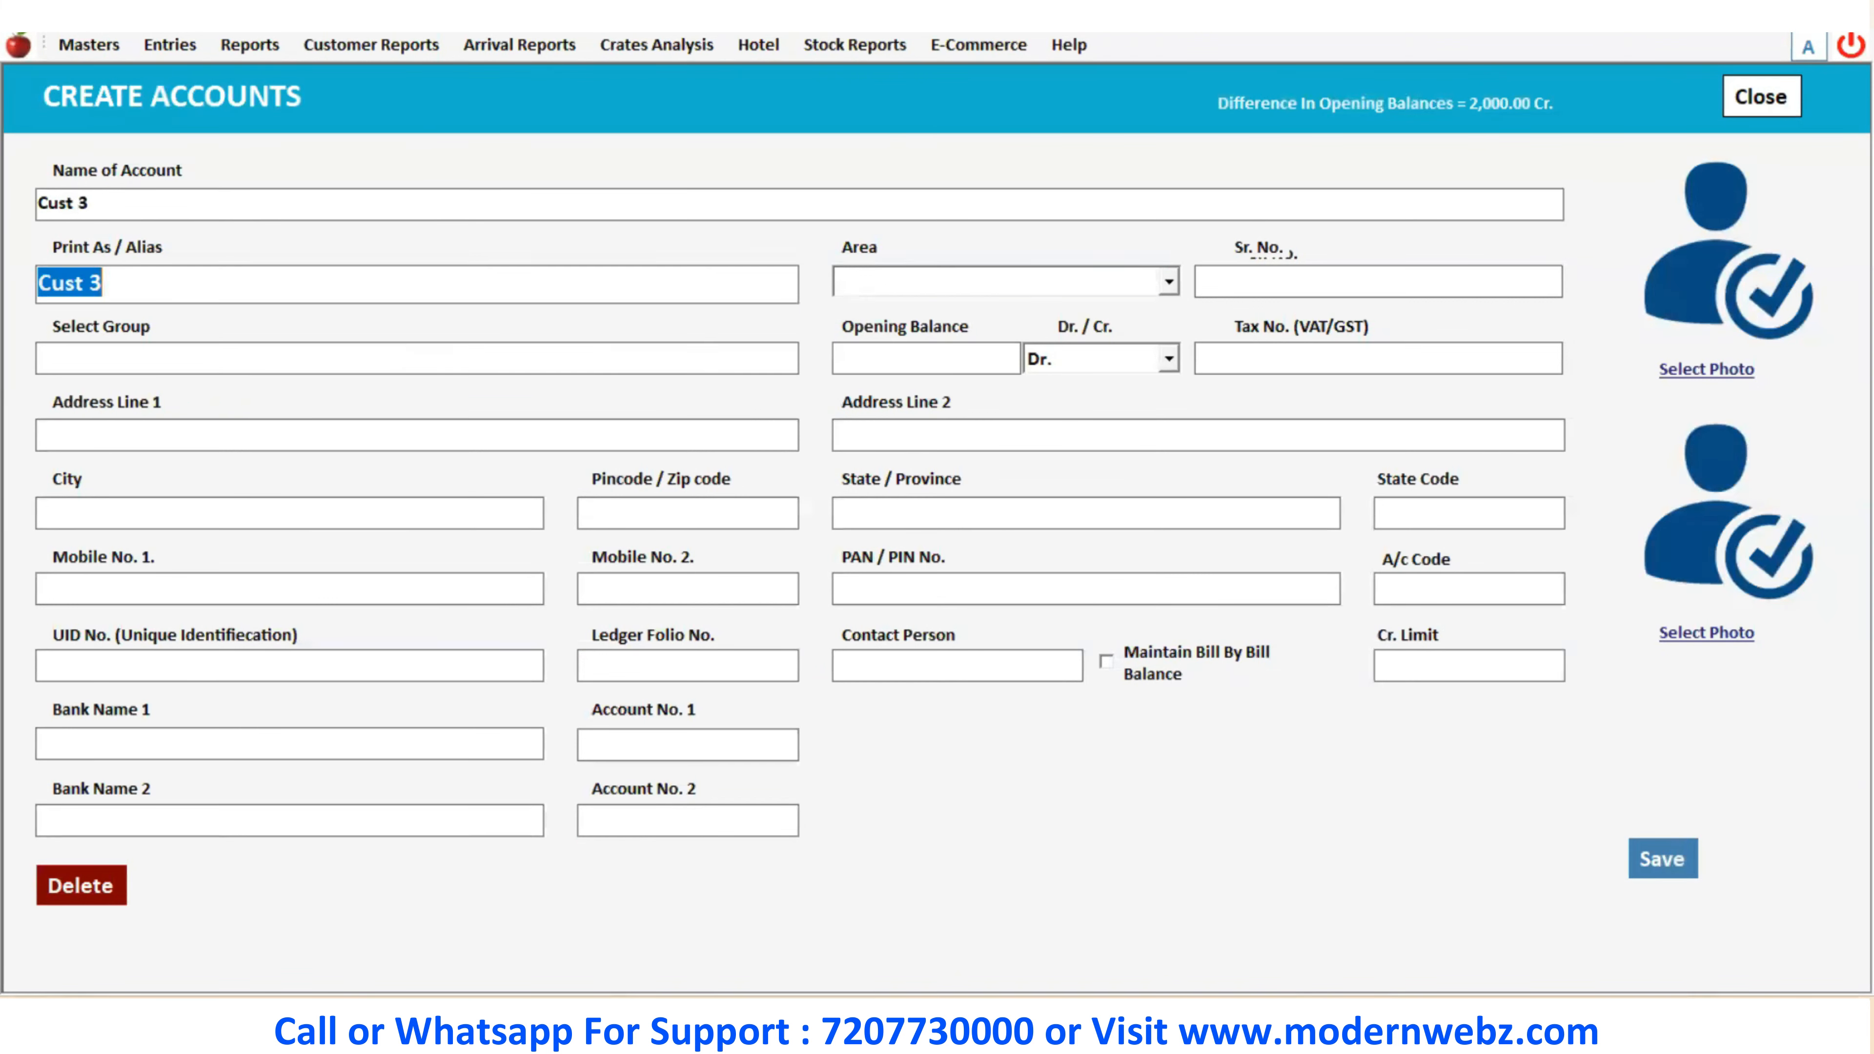
pyautogui.press('Return')
# Assign the account to the CUSTOMER group and enter an opening balance of 600
pyautogui.click(401, 354)
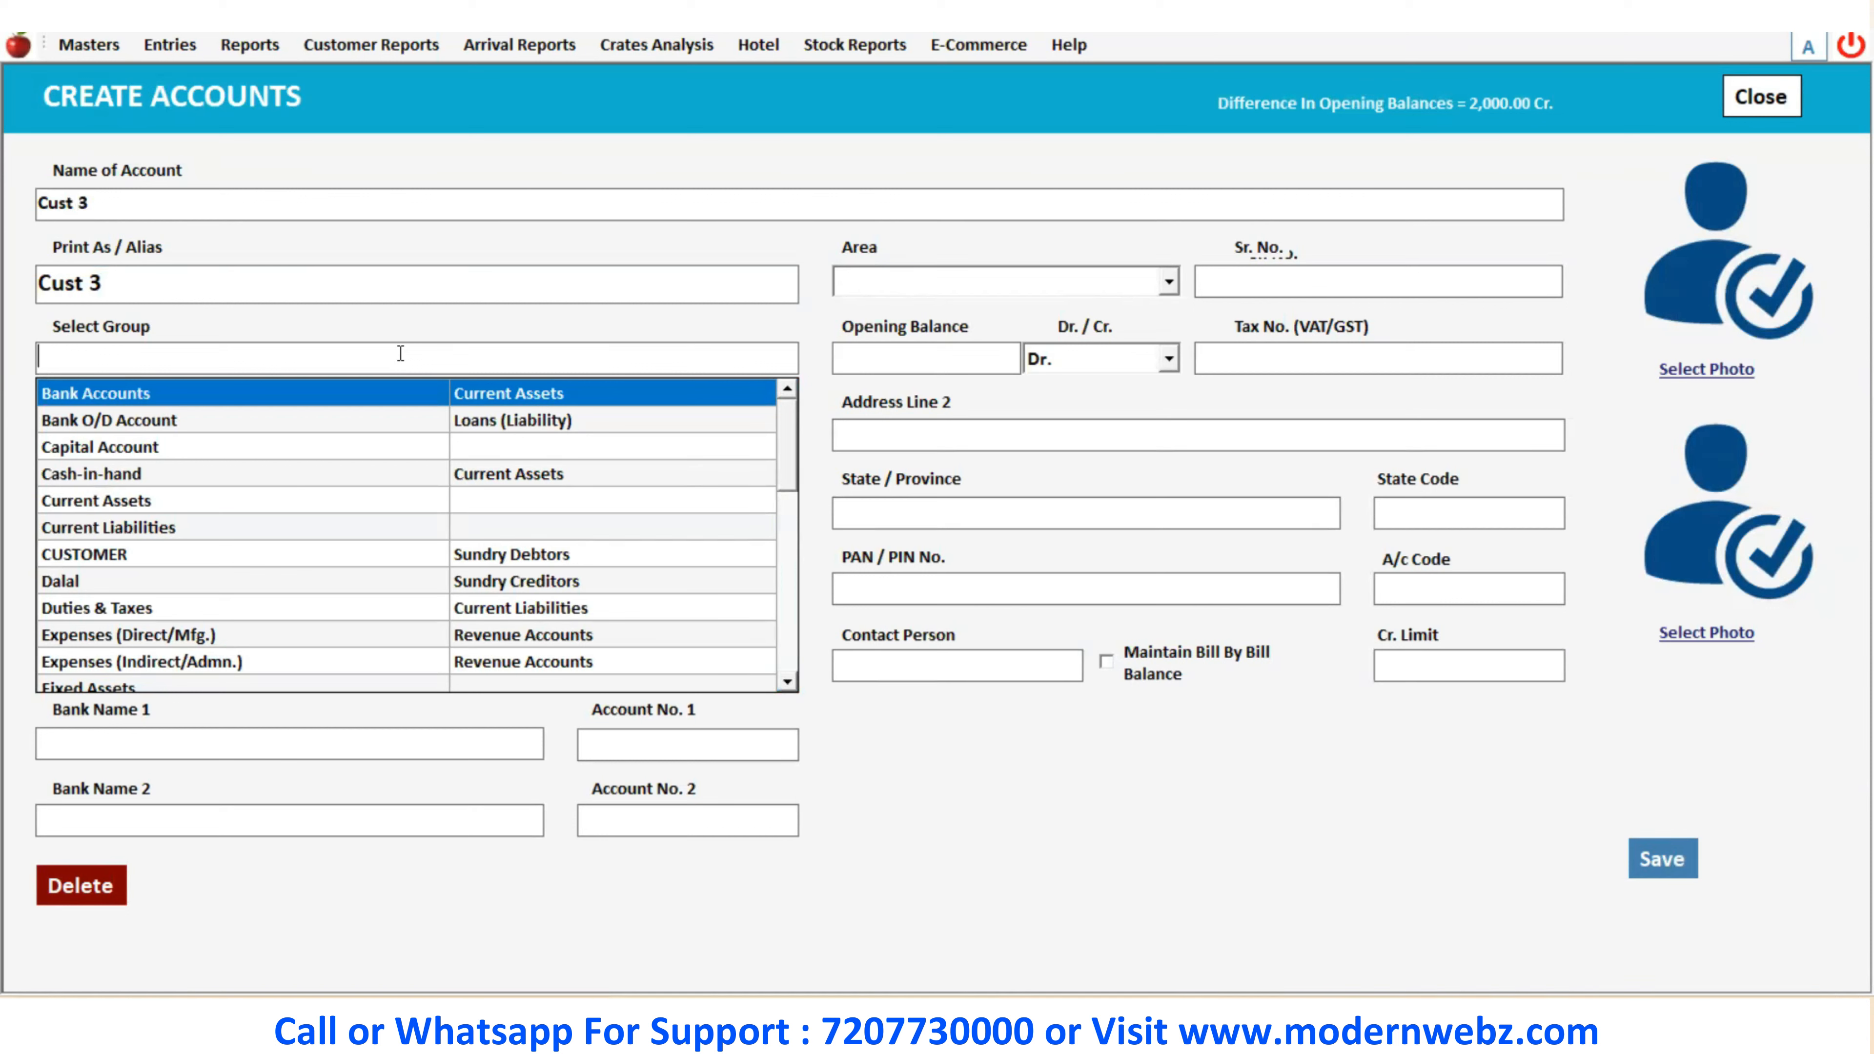
pyautogui.write('cu')
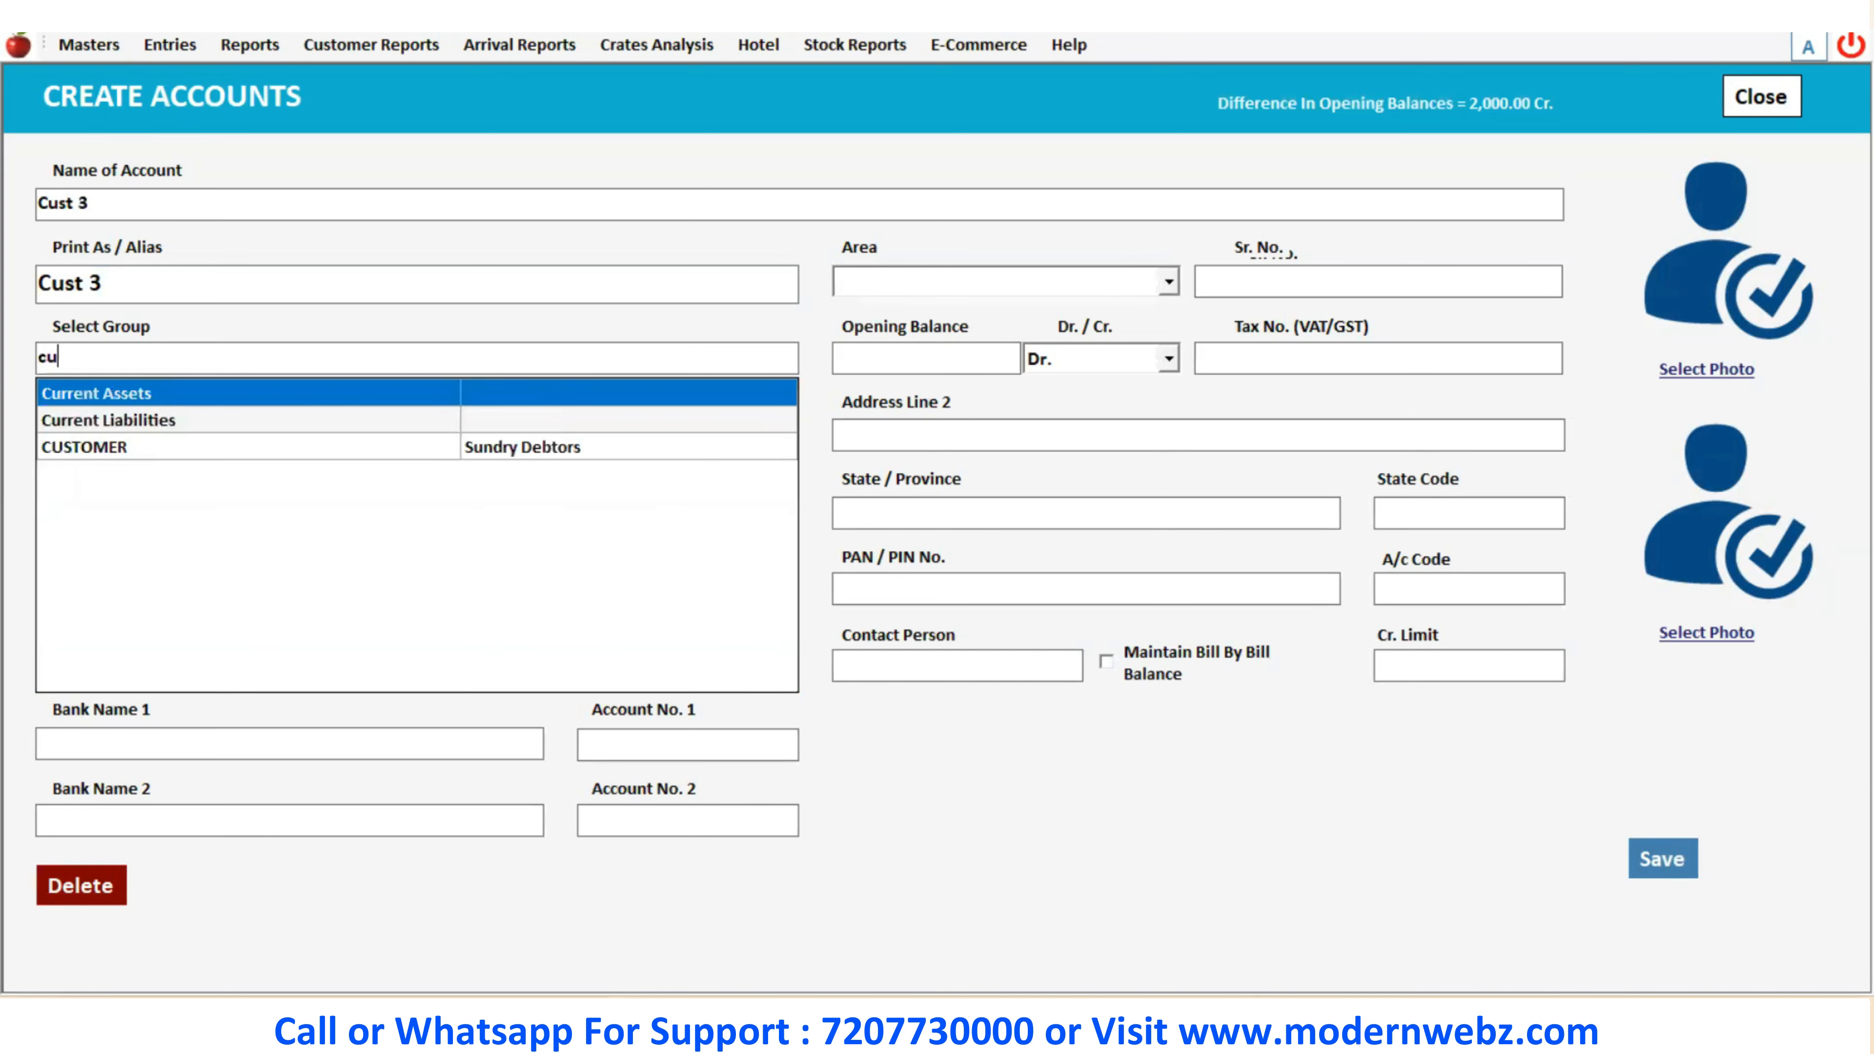
pyautogui.press('Down')
pyautogui.press('Down')
pyautogui.press('Return')
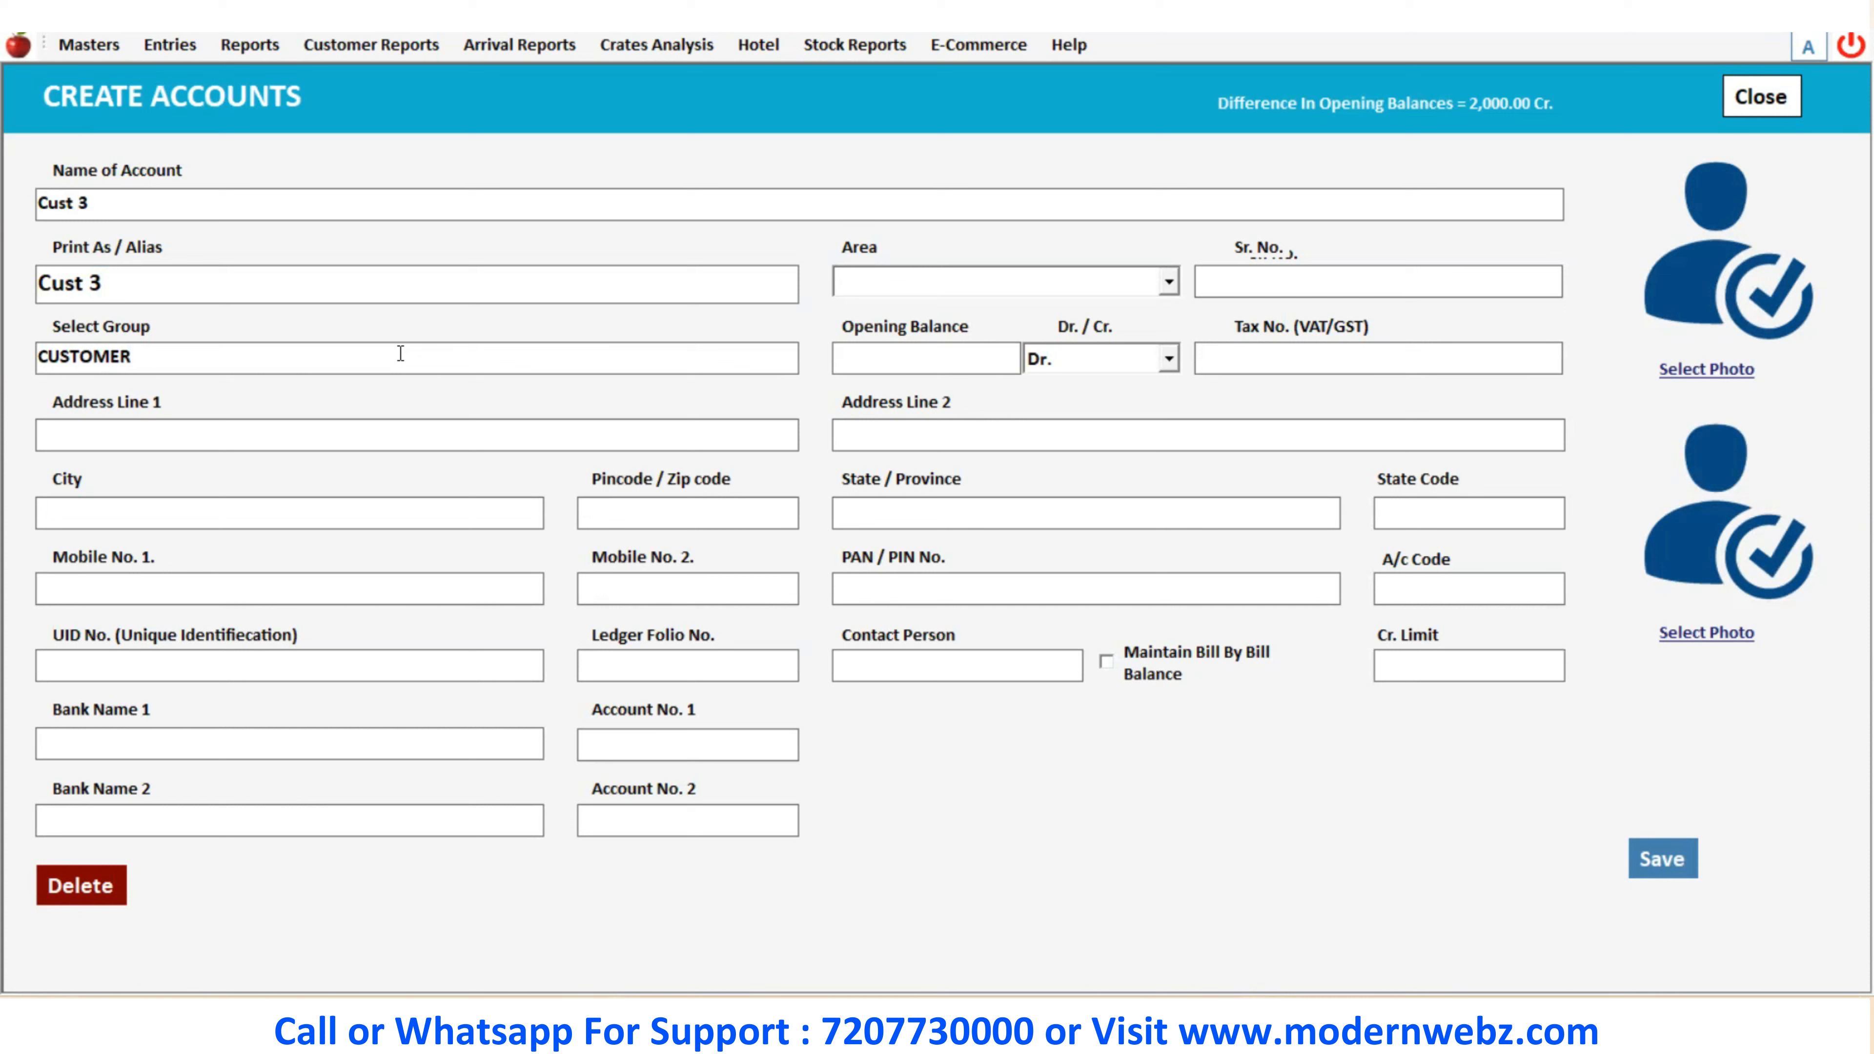
pyautogui.write('600')
pyautogui.press('Return')
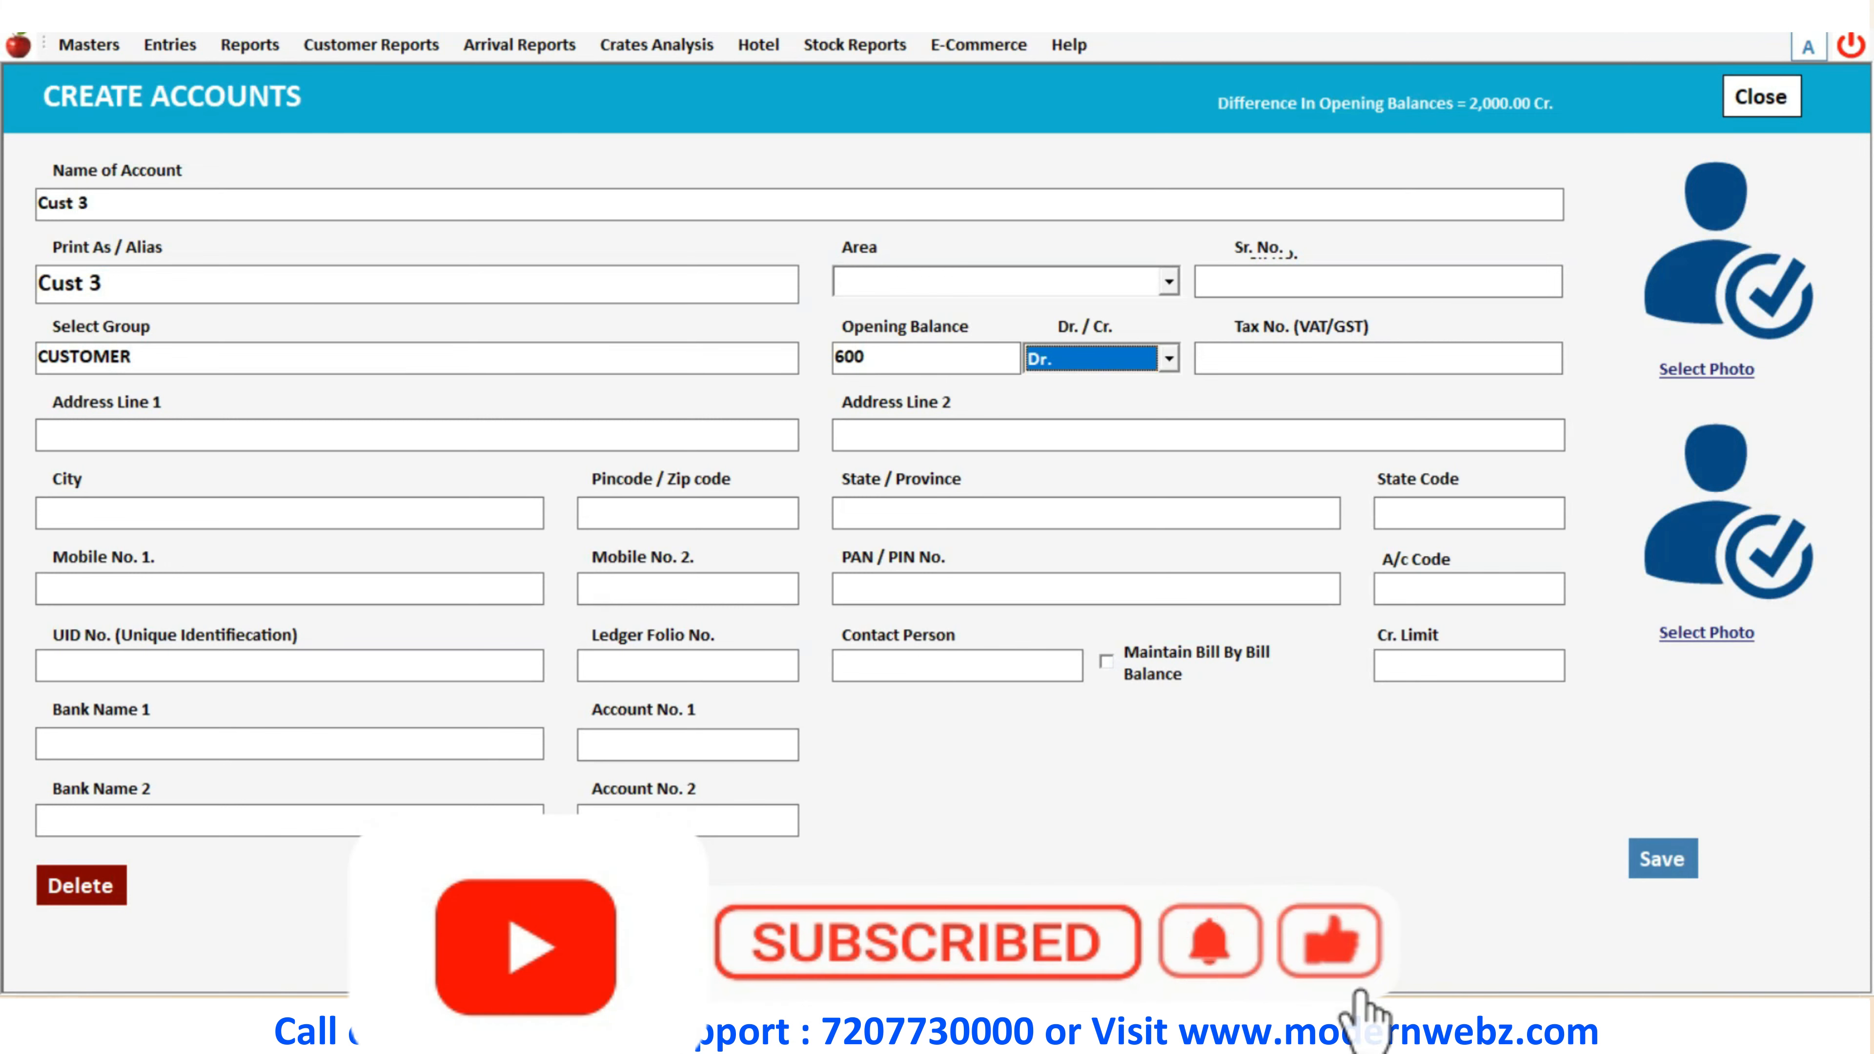
# Leave the remaining details of the Cust 3 account blank and save it
pyautogui.press('Return')
pyautogui.press('Return')
pyautogui.press('Return')
pyautogui.press('Return')
pyautogui.press('Return')
pyautogui.press('Return')
pyautogui.press('Return')
pyautogui.press('Return')
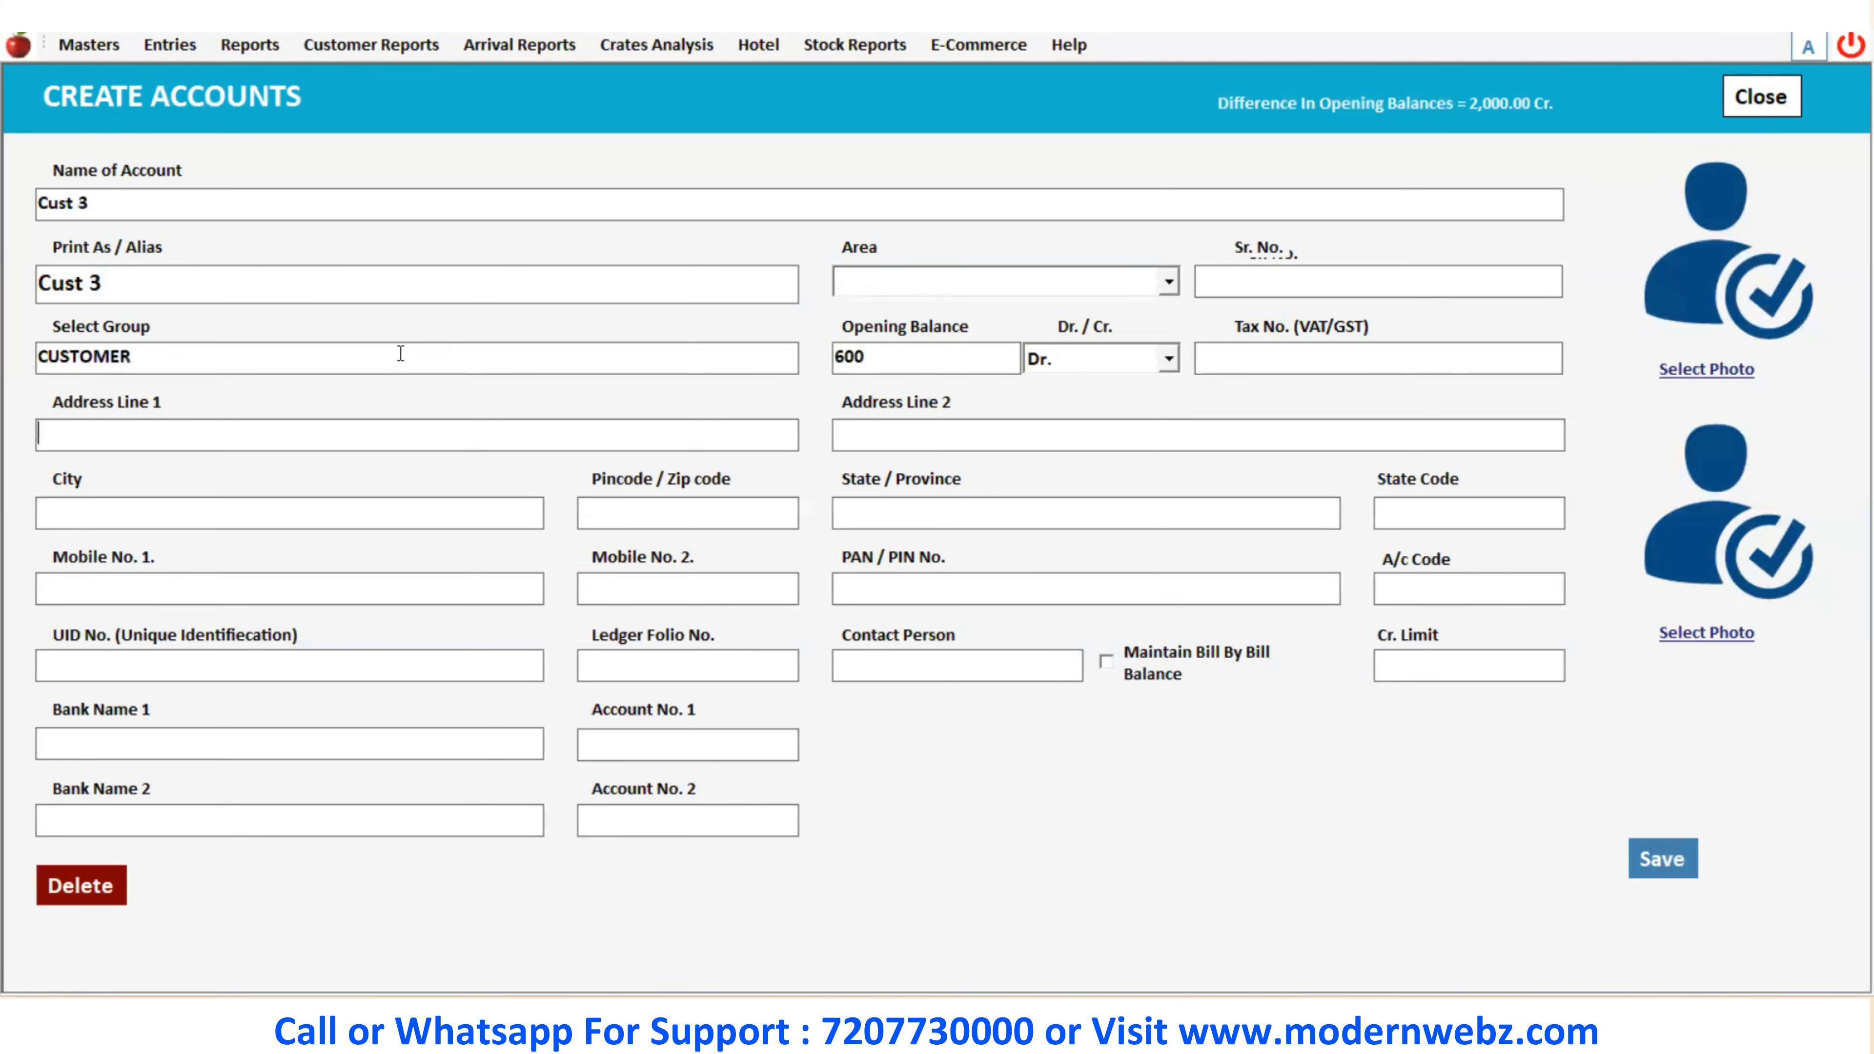
pyautogui.press('Return')
pyautogui.press('Return')
pyautogui.press('Return')
pyautogui.press('Return')
pyautogui.press('Return')
pyautogui.press('Return')
pyautogui.press('Return')
pyautogui.press('Return')
pyautogui.press('Return')
pyautogui.press('Return')
pyautogui.press('Return')
pyautogui.press('Return')
pyautogui.press('Return')
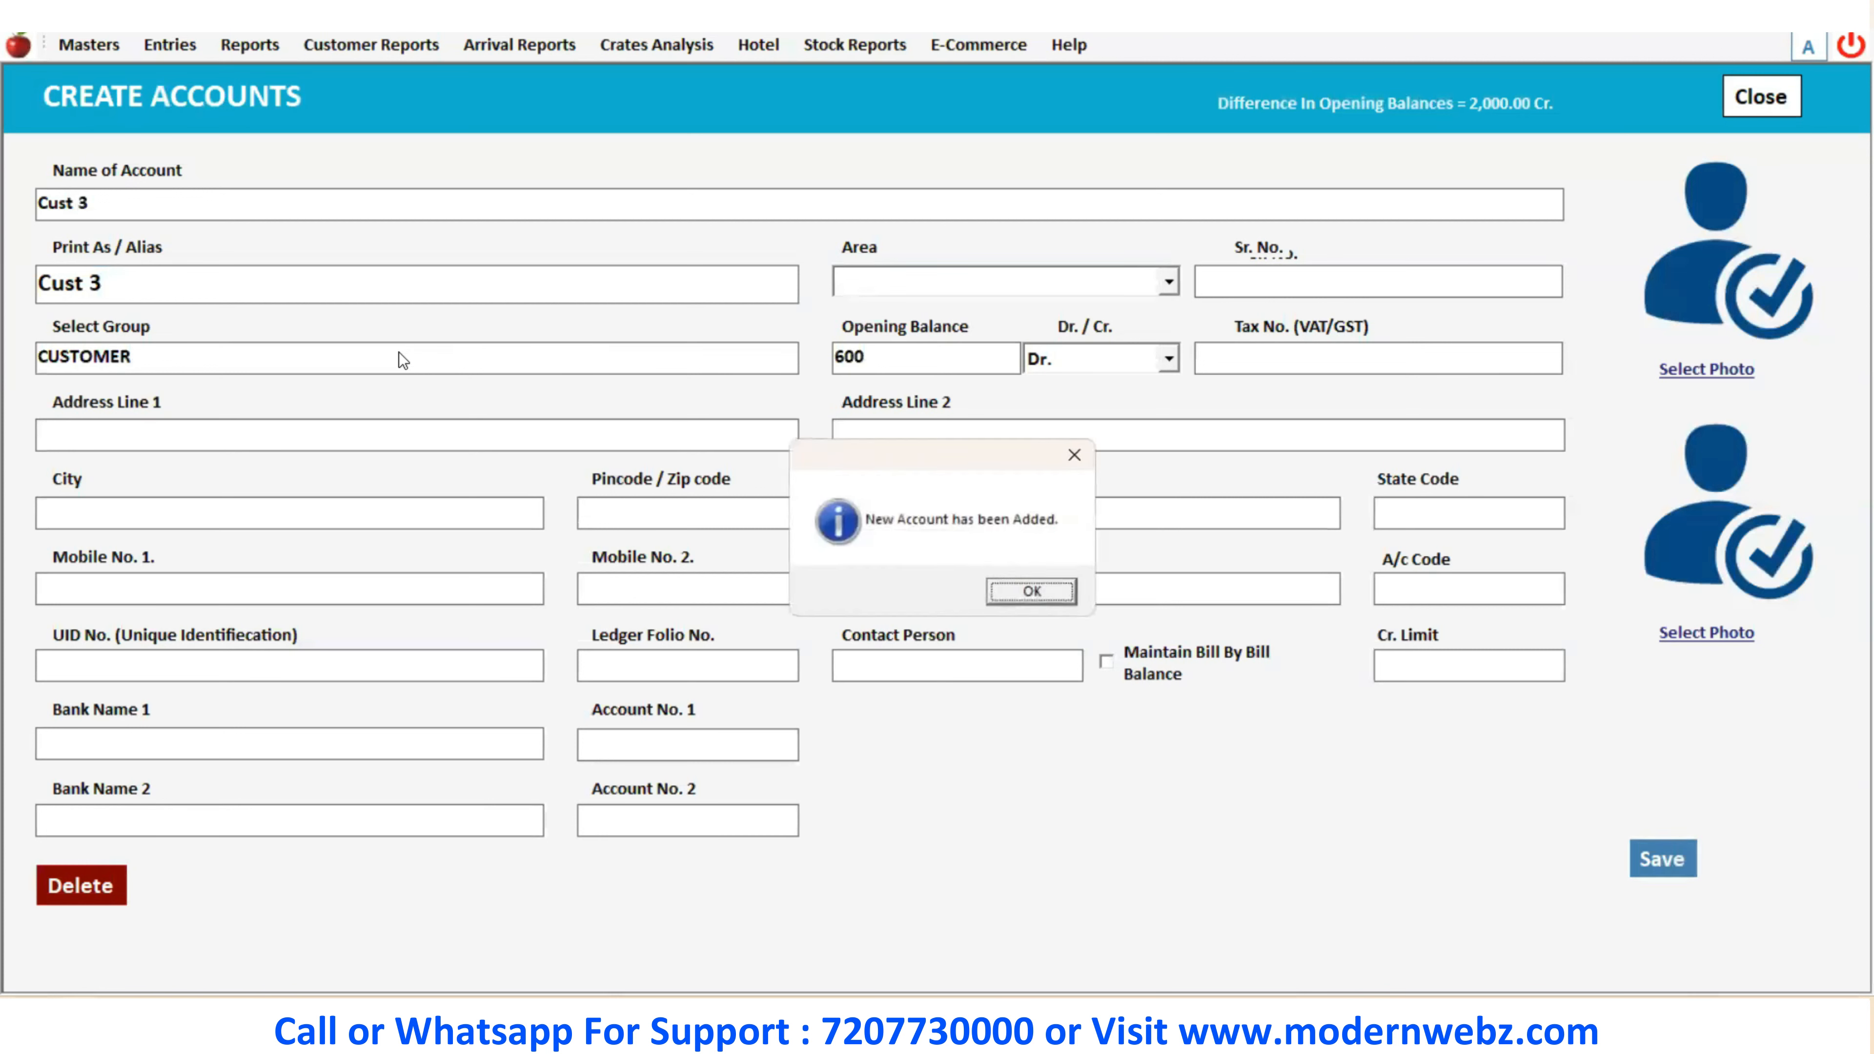
pyautogui.press('Return')
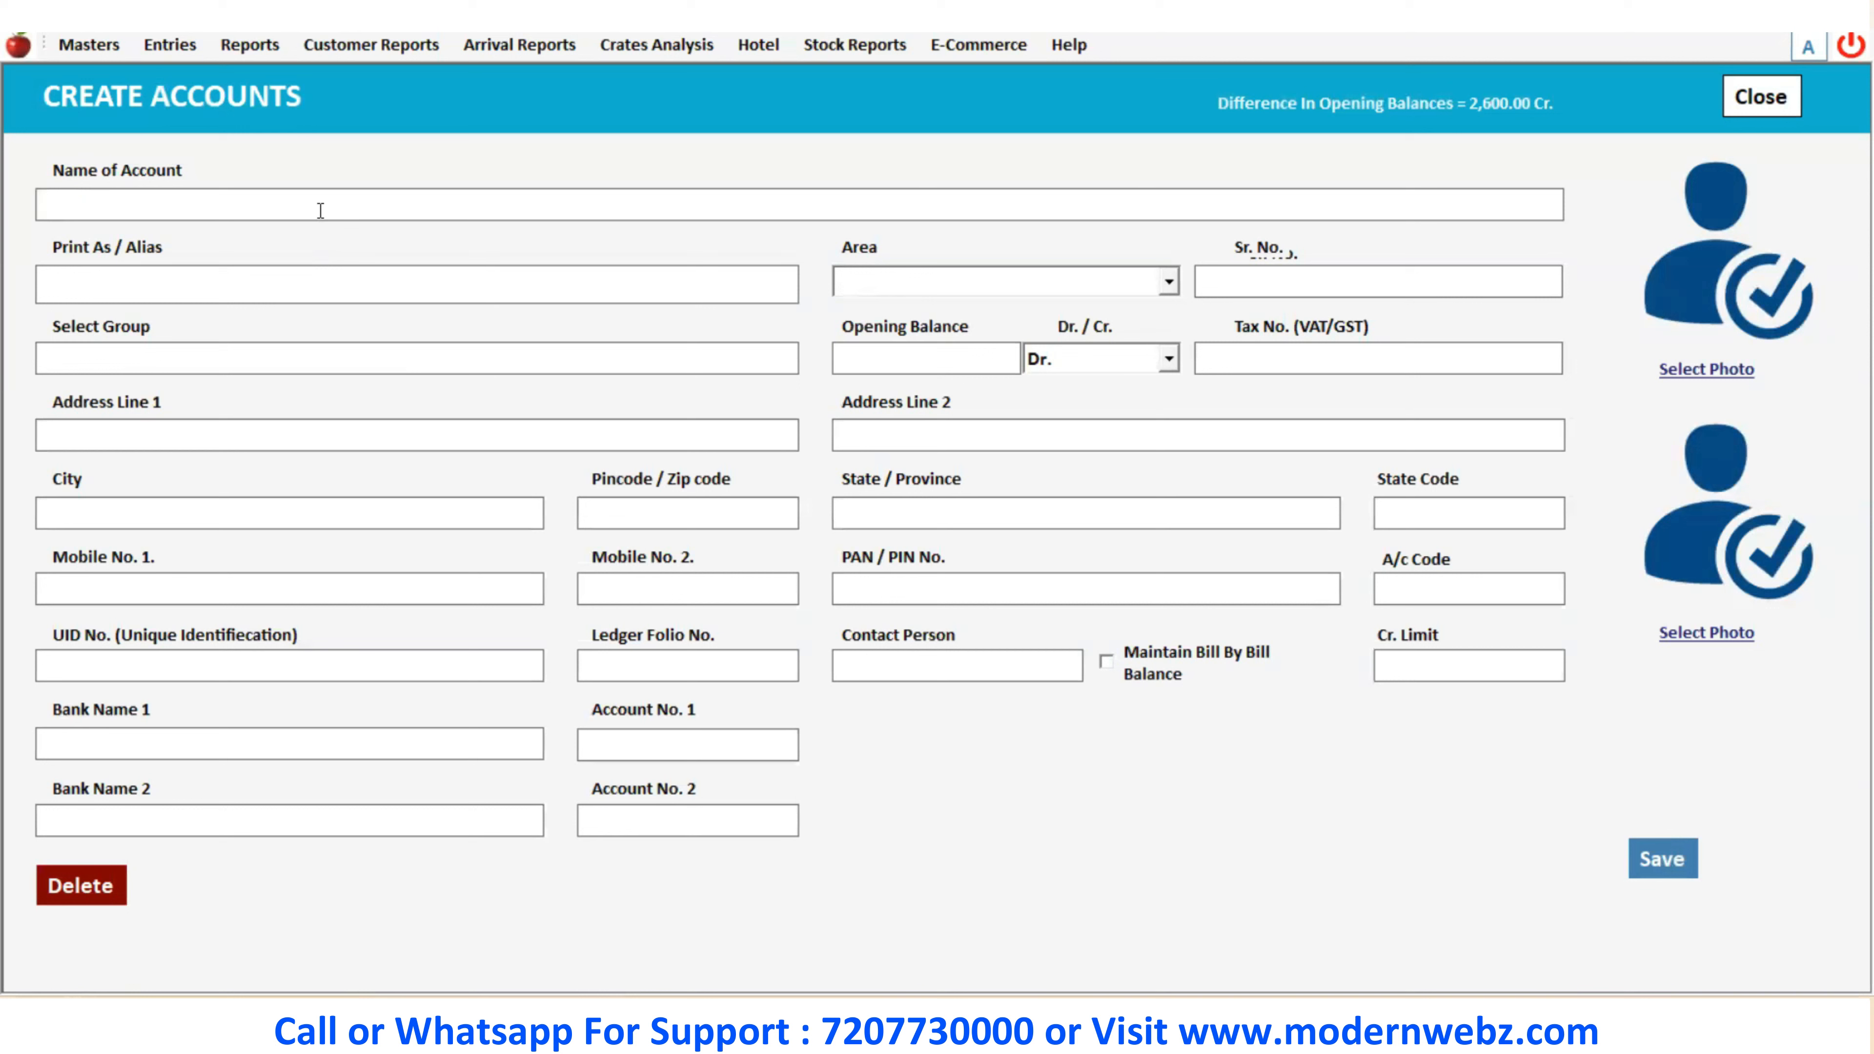
# Name the next account Cust 4 and accept the same text as its print alias
pyautogui.write('Cust 4')
pyautogui.press('Return')
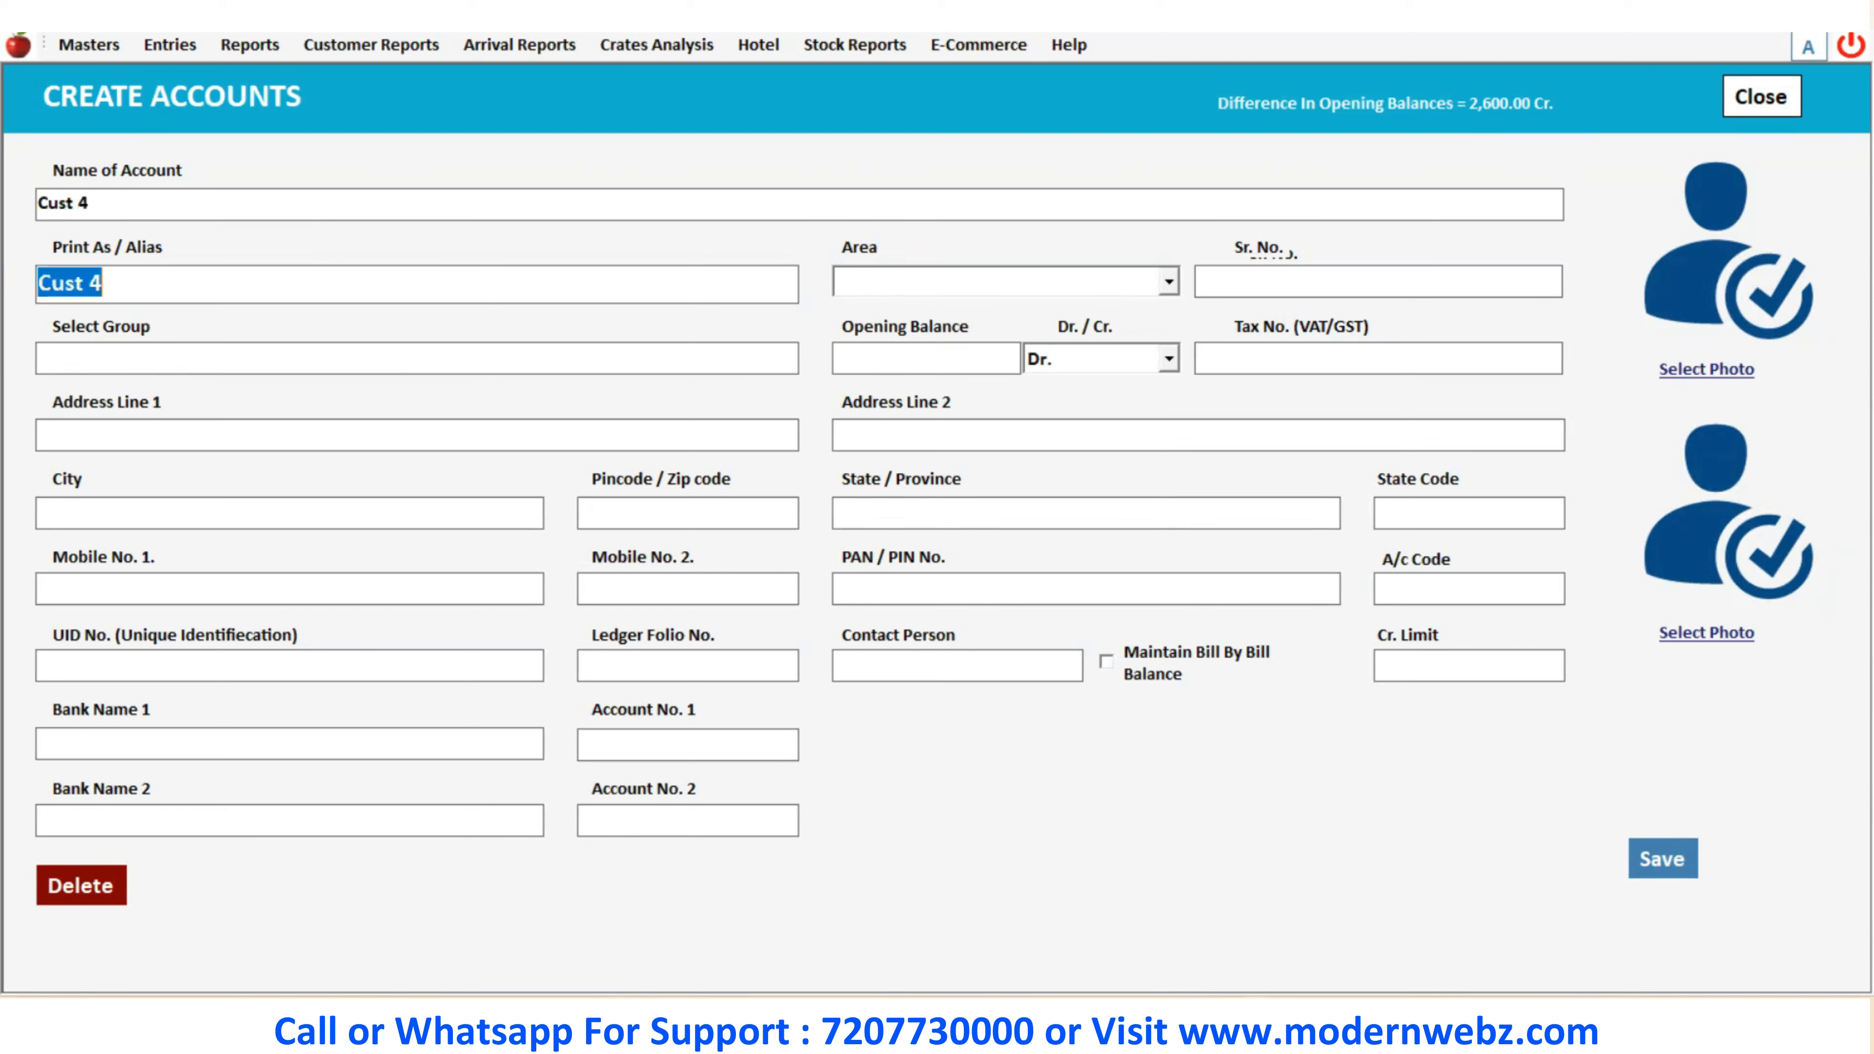
pyautogui.press('Return')
pyautogui.press('Return')
pyautogui.press('Return')
pyautogui.press('Return')
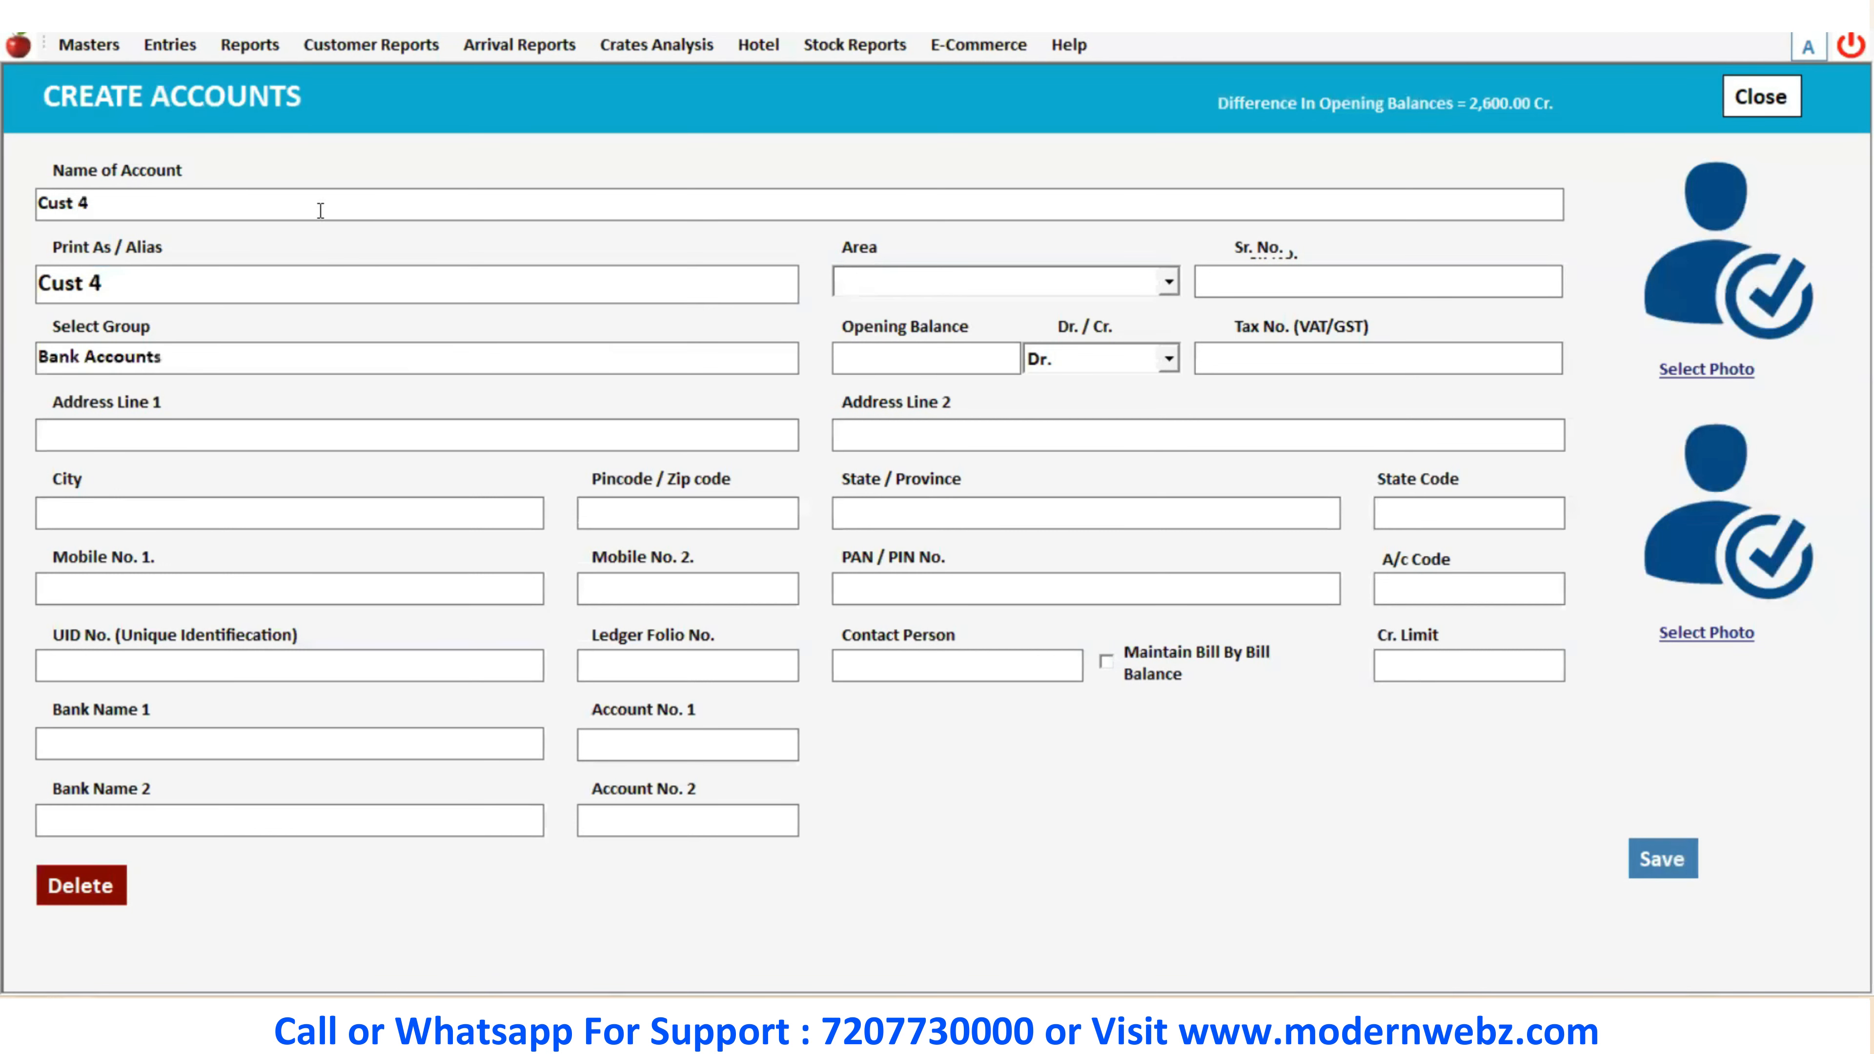
# Change the account group of Cust 4 to CUSTOMER
pyautogui.click(178, 347)
pyautogui.press('BackSpace')
pyautogui.press('BackSpace')
pyautogui.press('BackSpace')
pyautogui.press('BackSpace')
pyautogui.press('BackSpace')
pyautogui.press('BackSpace')
pyautogui.press('BackSpace')
pyautogui.press('BackSpace')
pyautogui.press('BackSpace')
pyautogui.press('BackSpace')
pyautogui.press('BackSpace')
pyautogui.press('BackSpace')
pyautogui.press('BackSpace')
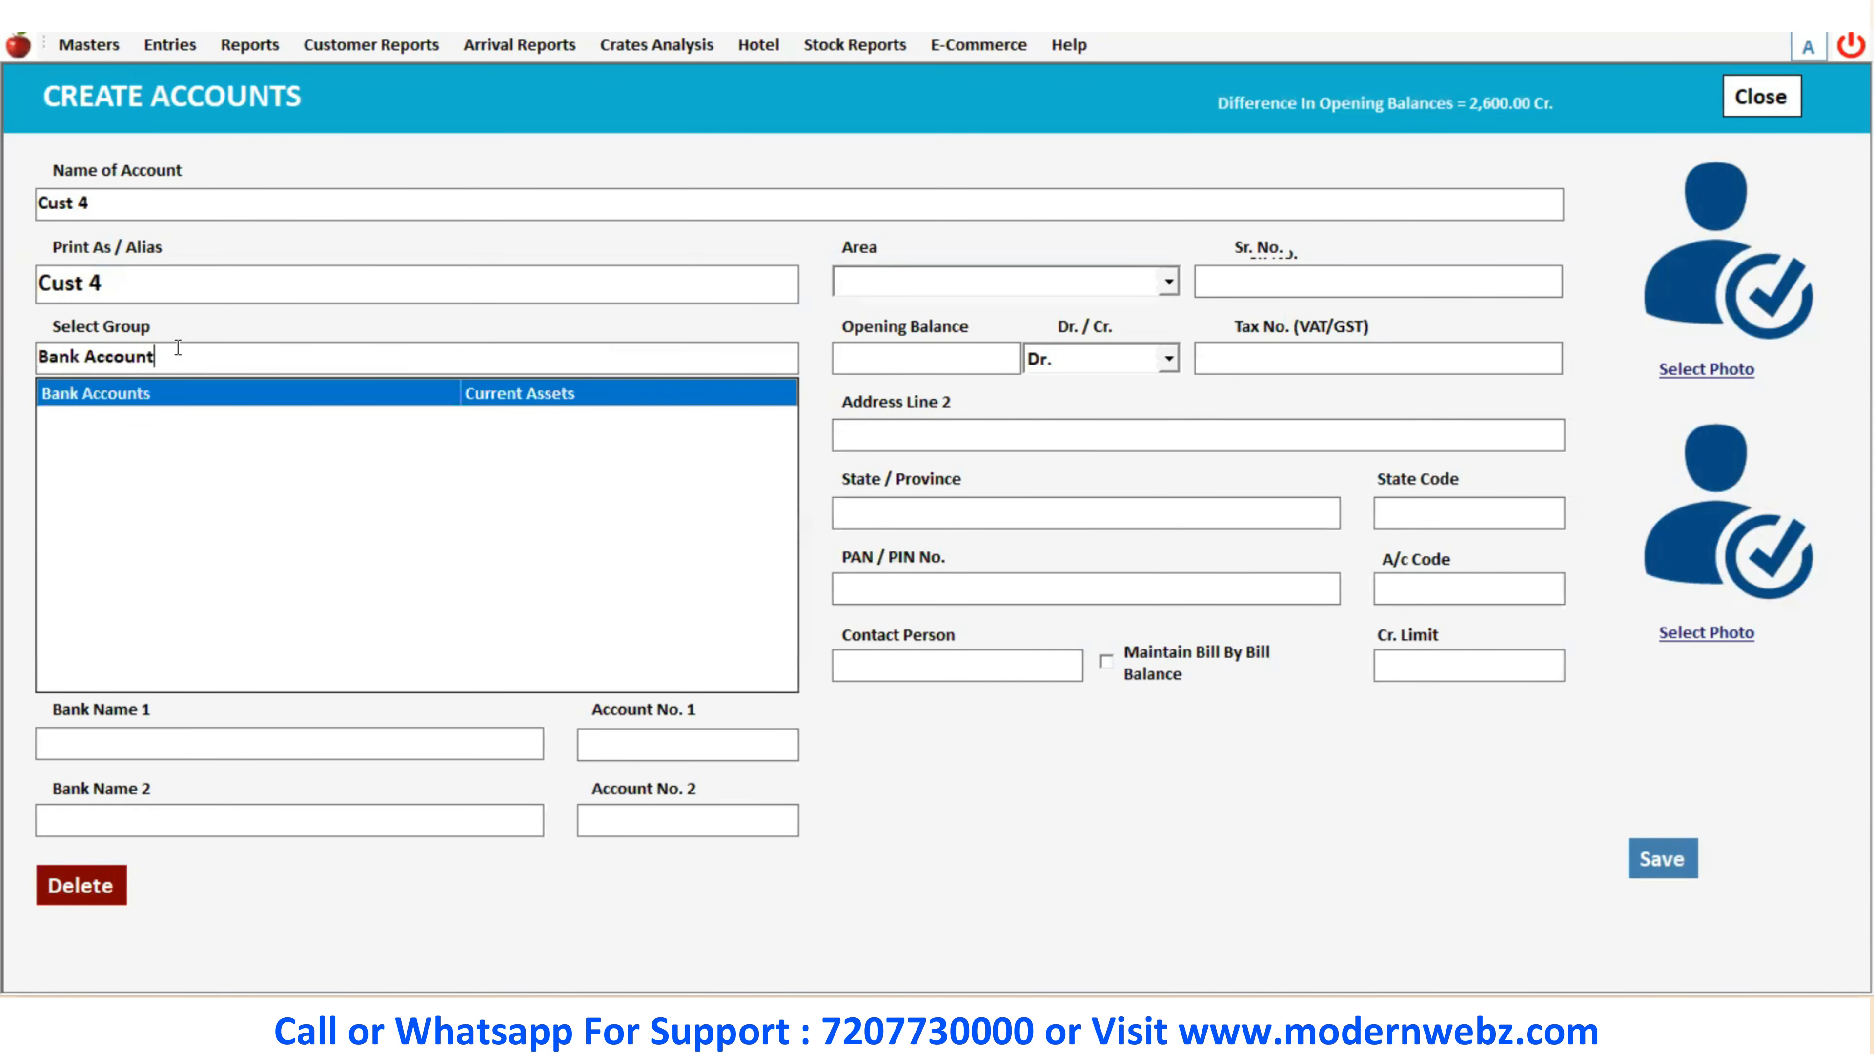
pyautogui.write('cust')
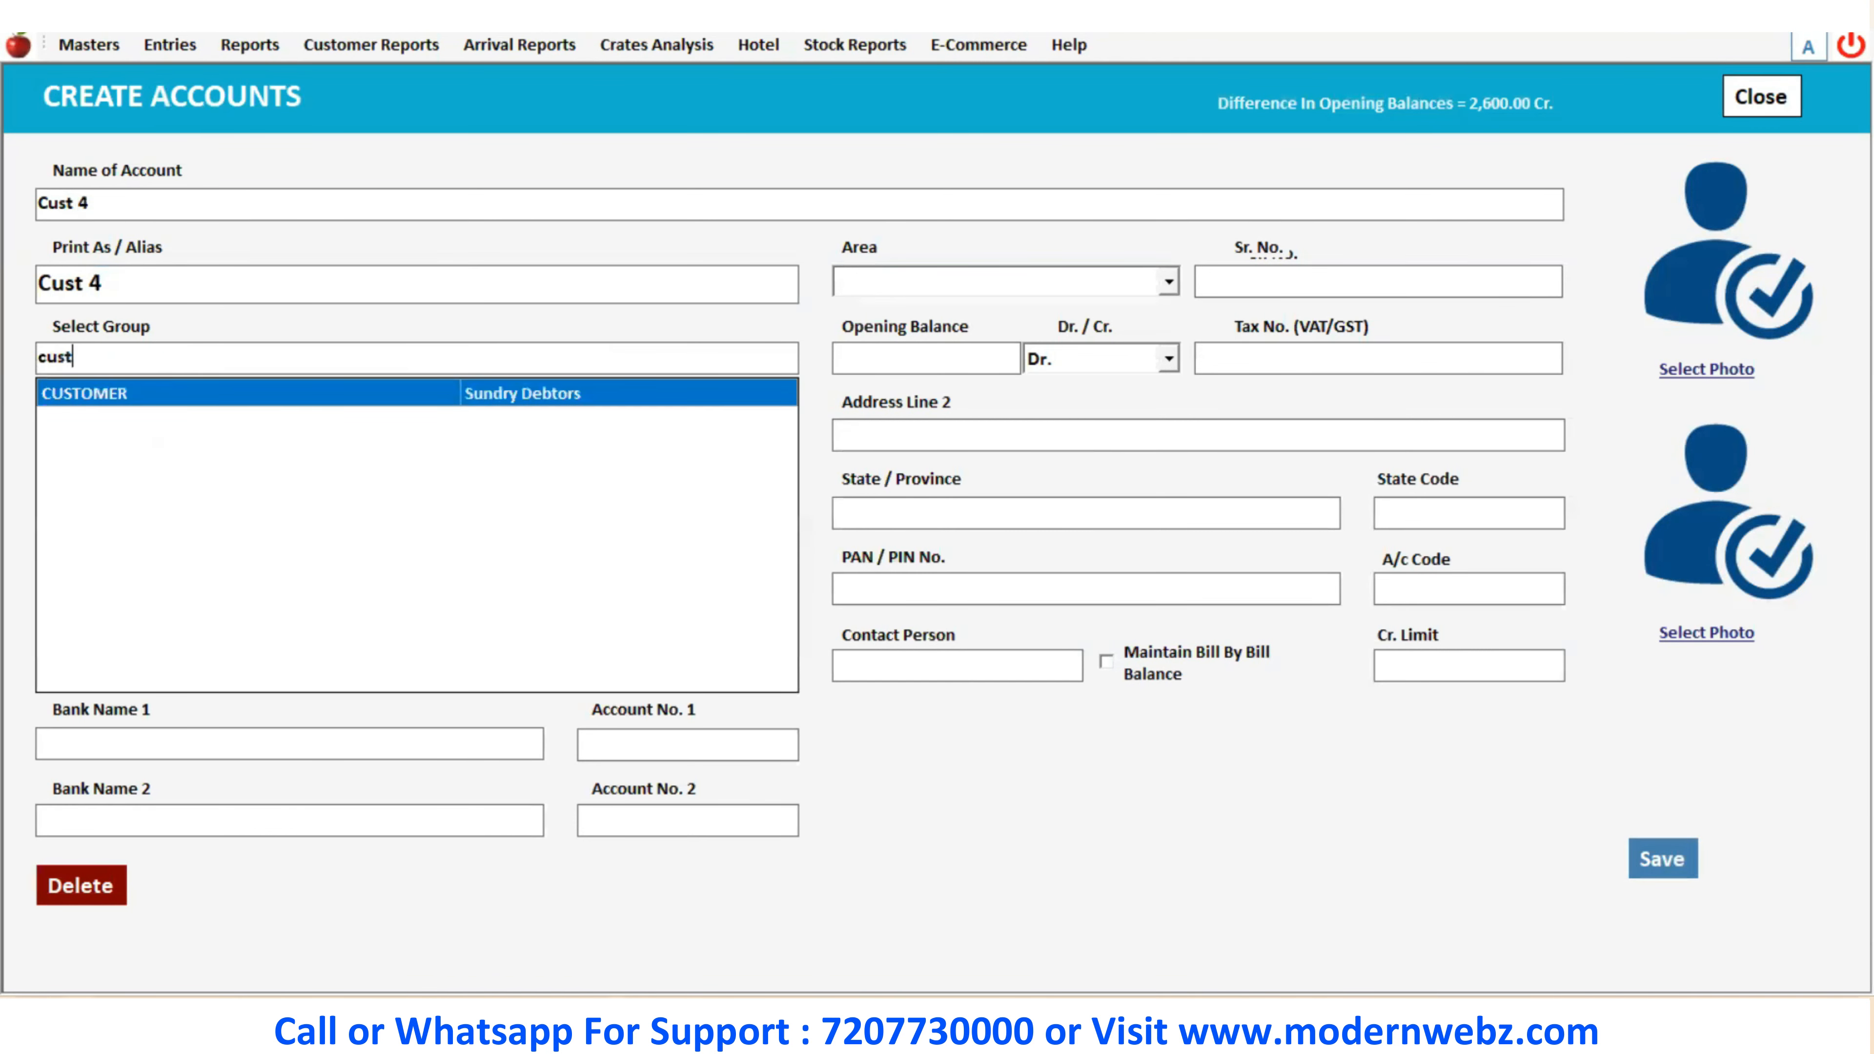
pyautogui.press('Return')
# Enter a debit opening balance of 300 for Cust 4 and save the account
pyautogui.press('Return')
pyautogui.write('300')
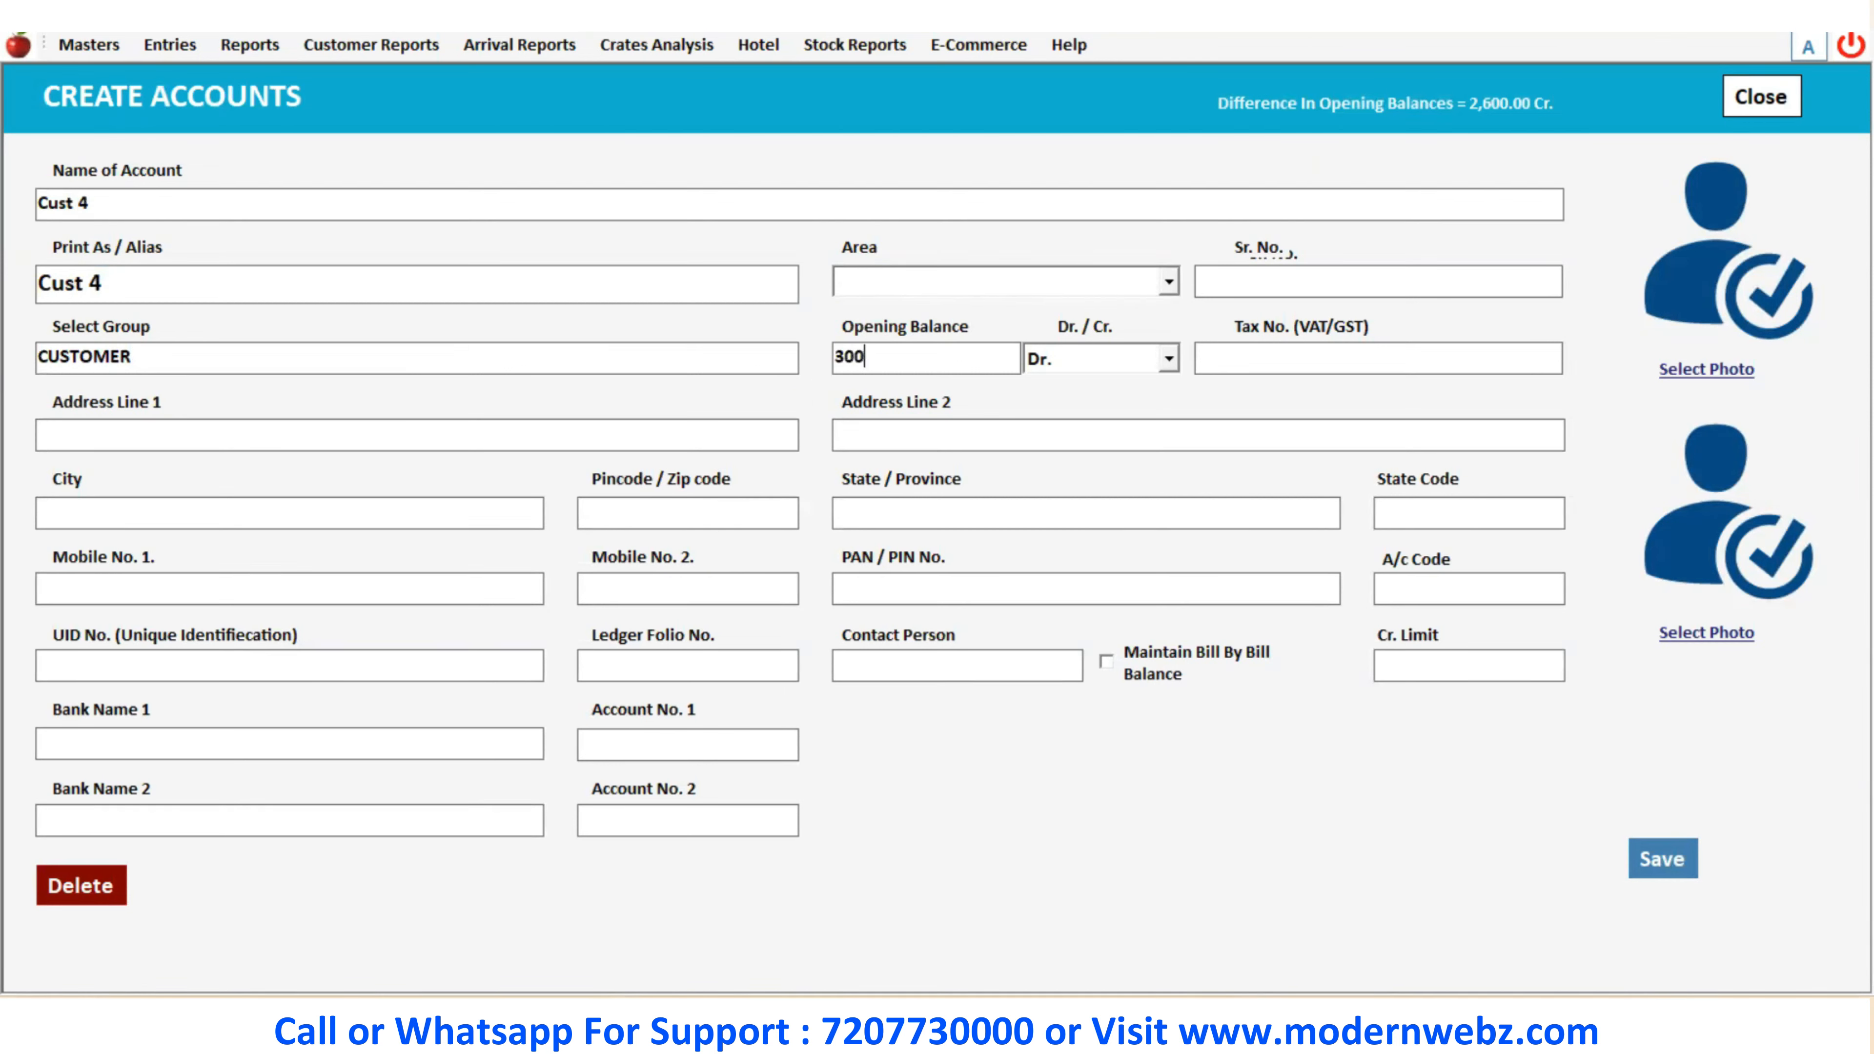
pyautogui.press('Return')
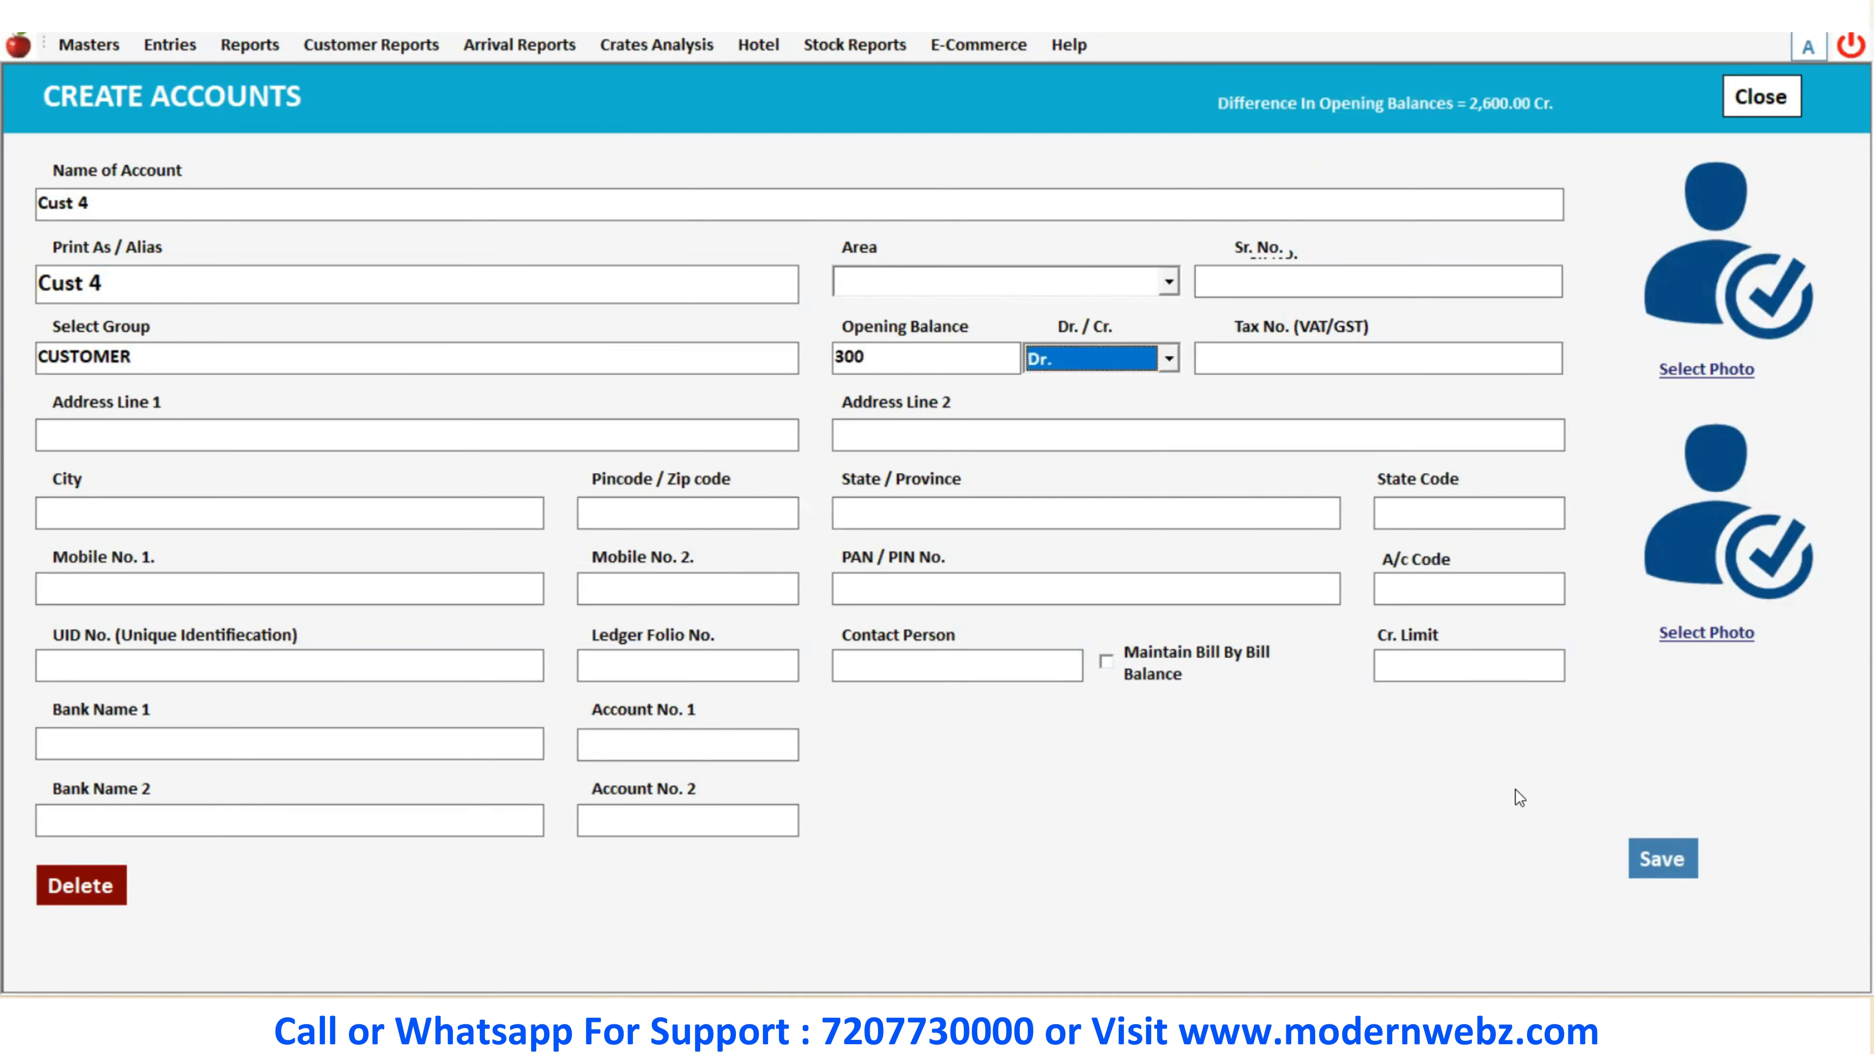
pyautogui.click(1635, 854)
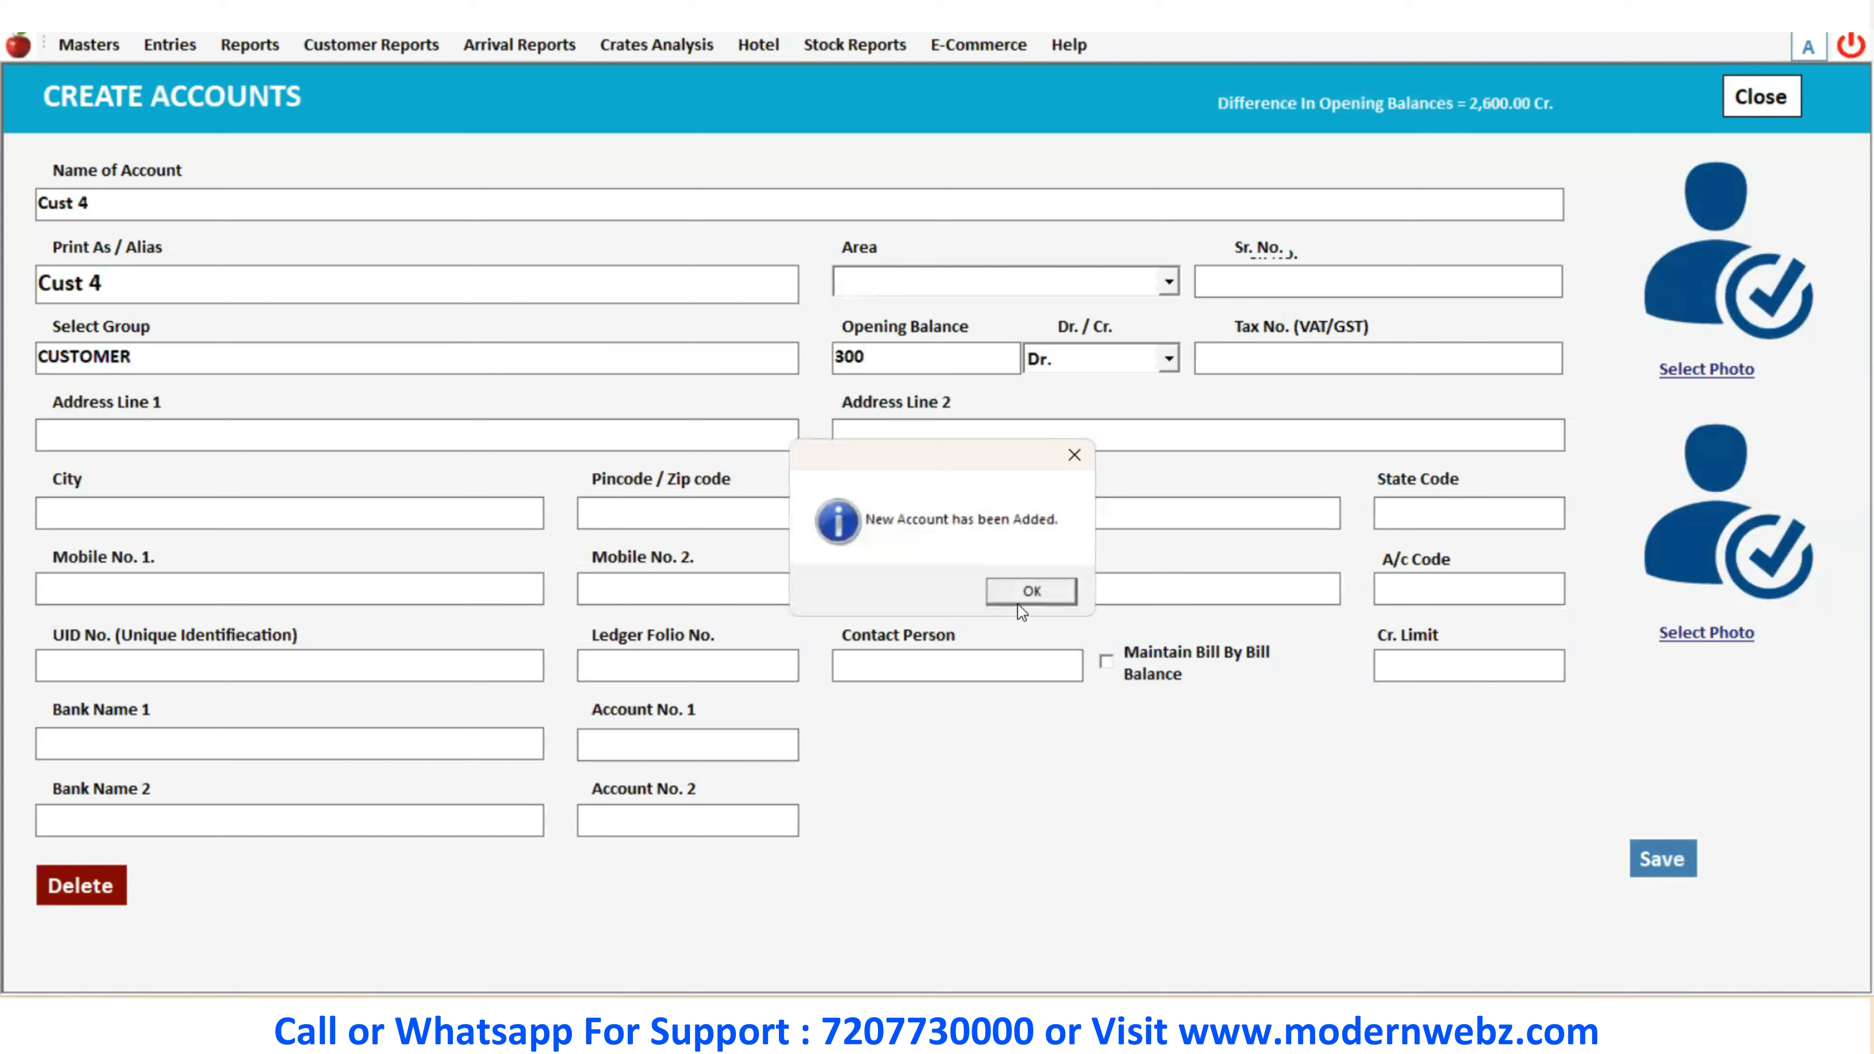
pyautogui.click(1021, 595)
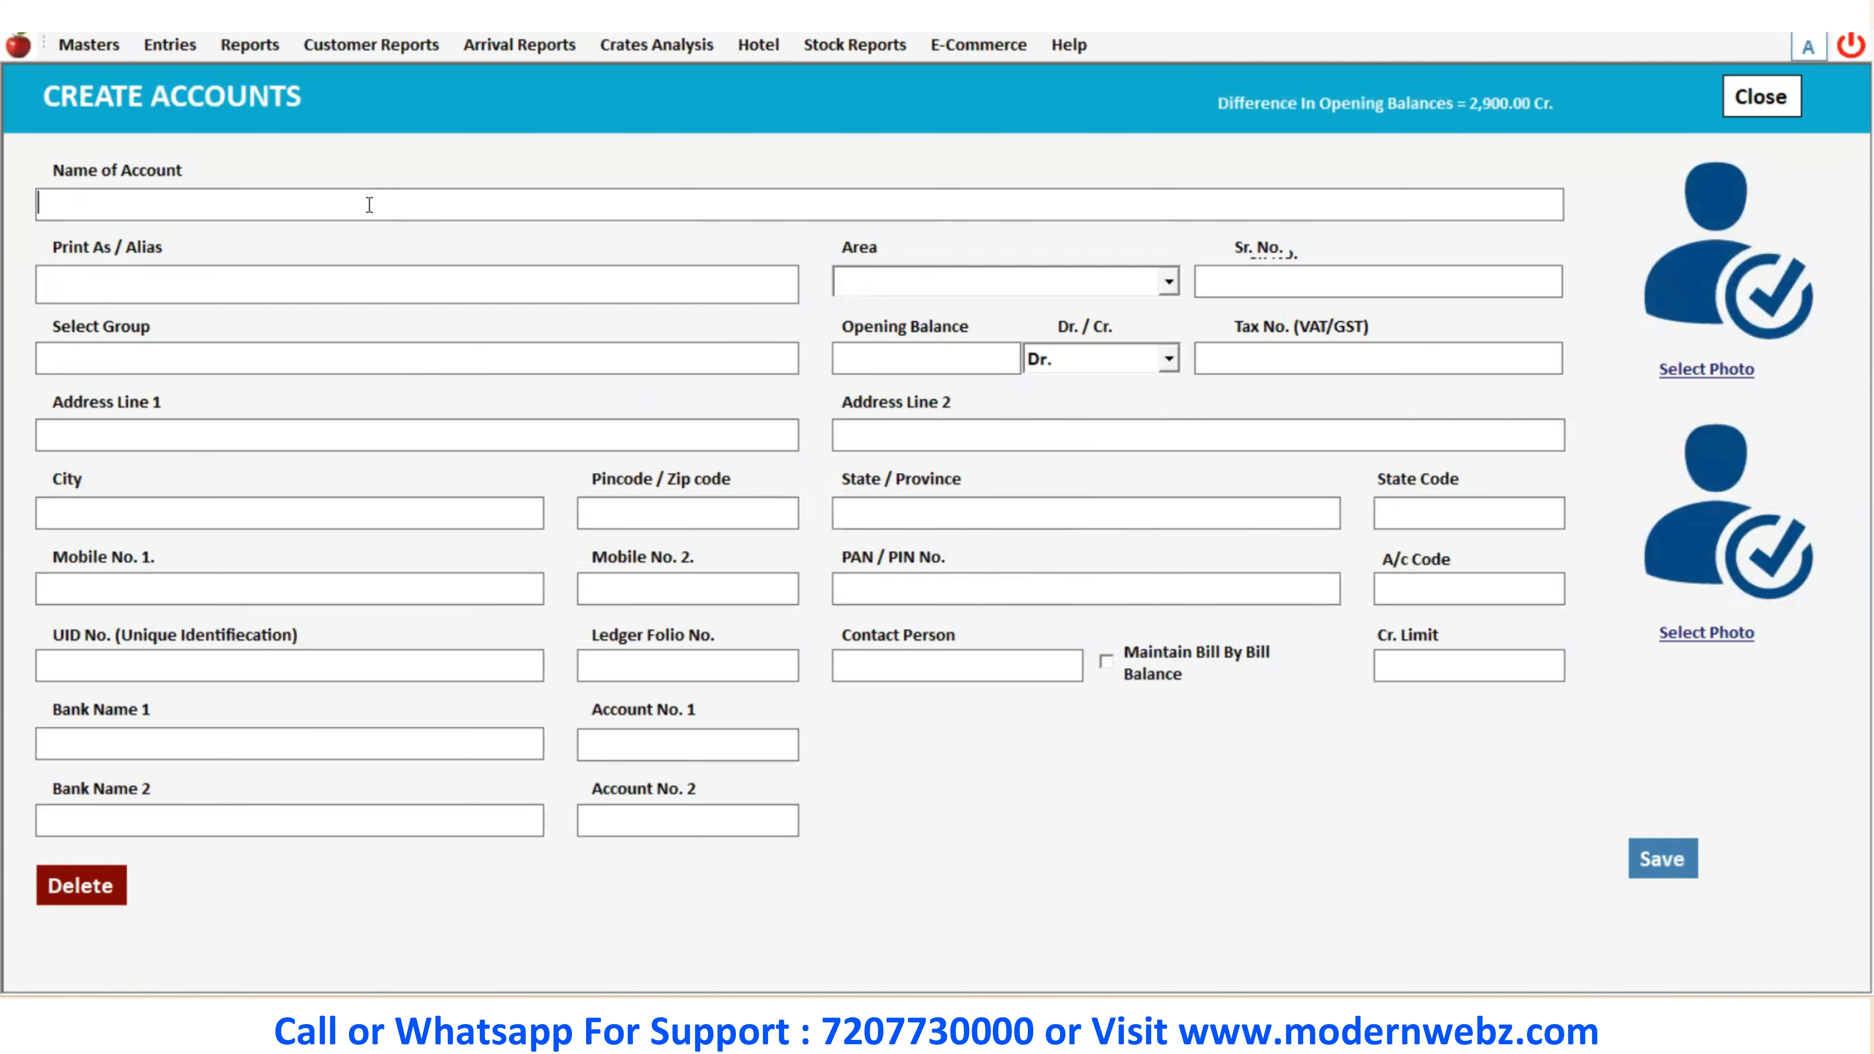
# Name the next account Supplier 3 and accept the same text as its print alias
pyautogui.write('Supplier 3')
pyautogui.press('Return')
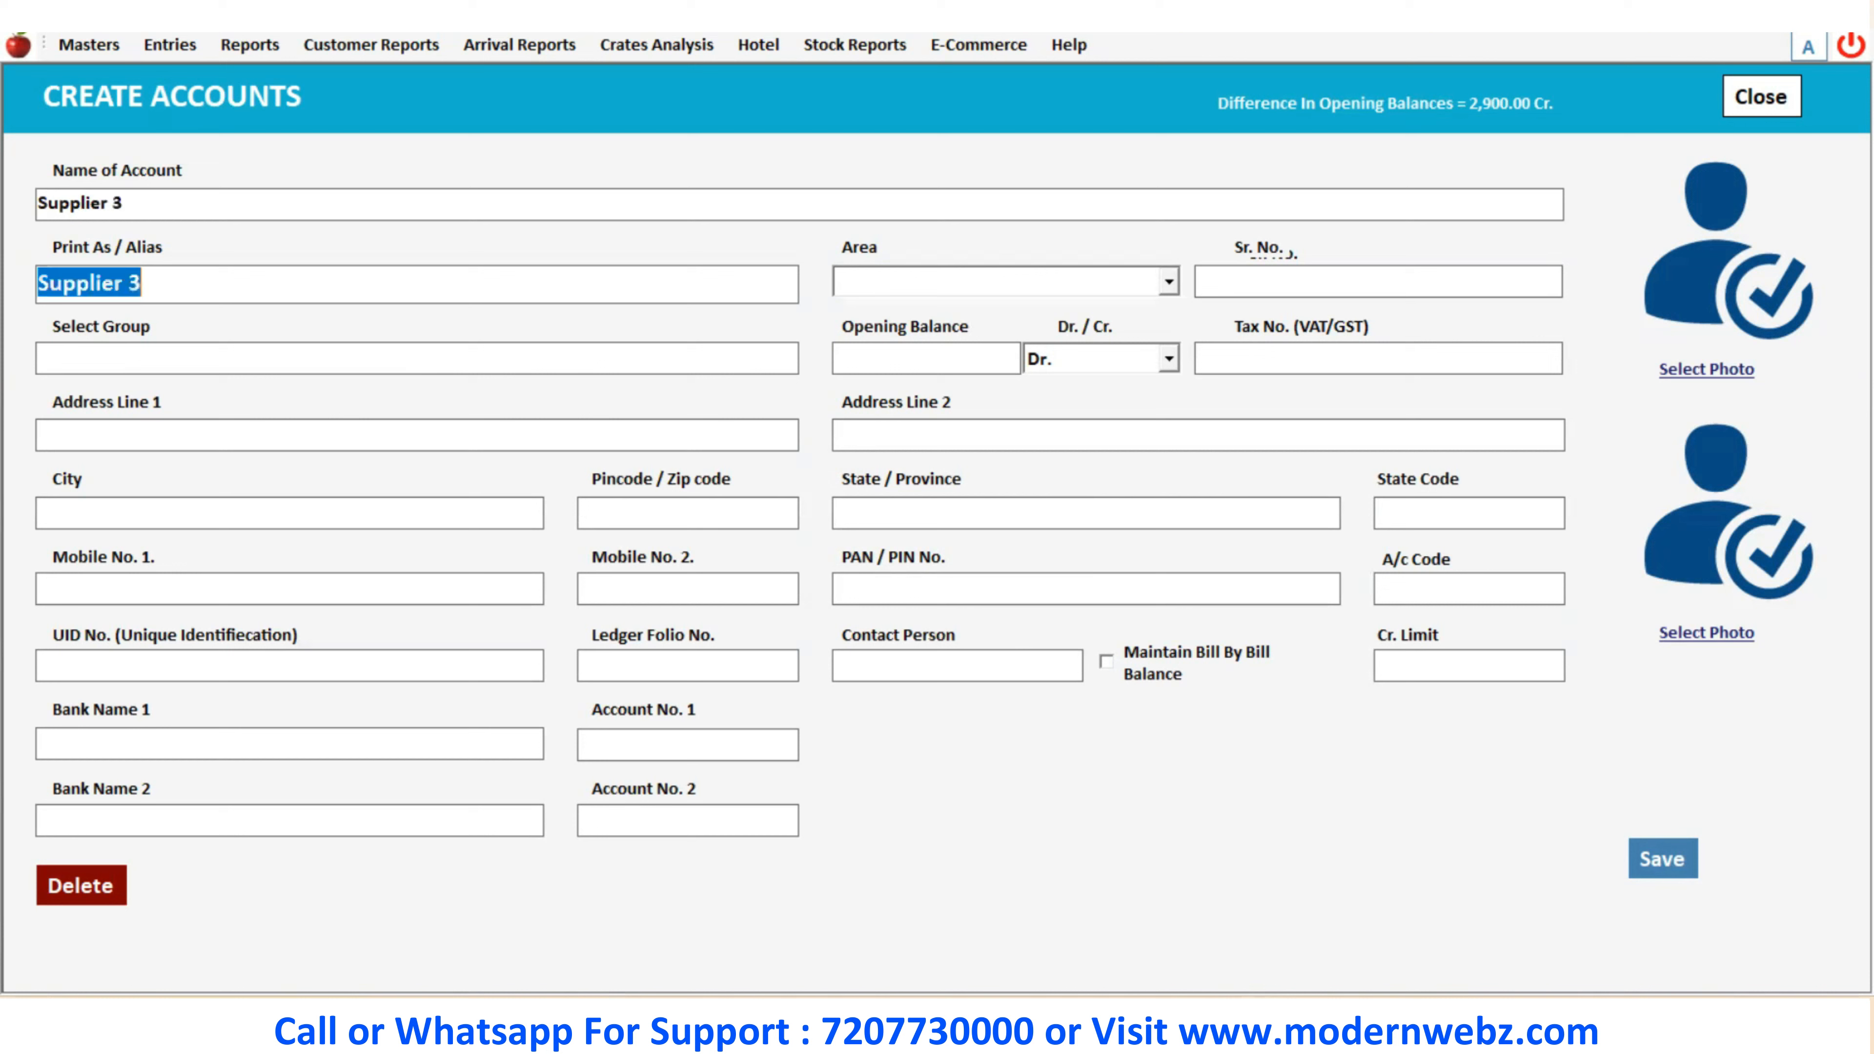
pyautogui.press('Return')
pyautogui.press('Return')
pyautogui.press('Return')
pyautogui.press('Return')
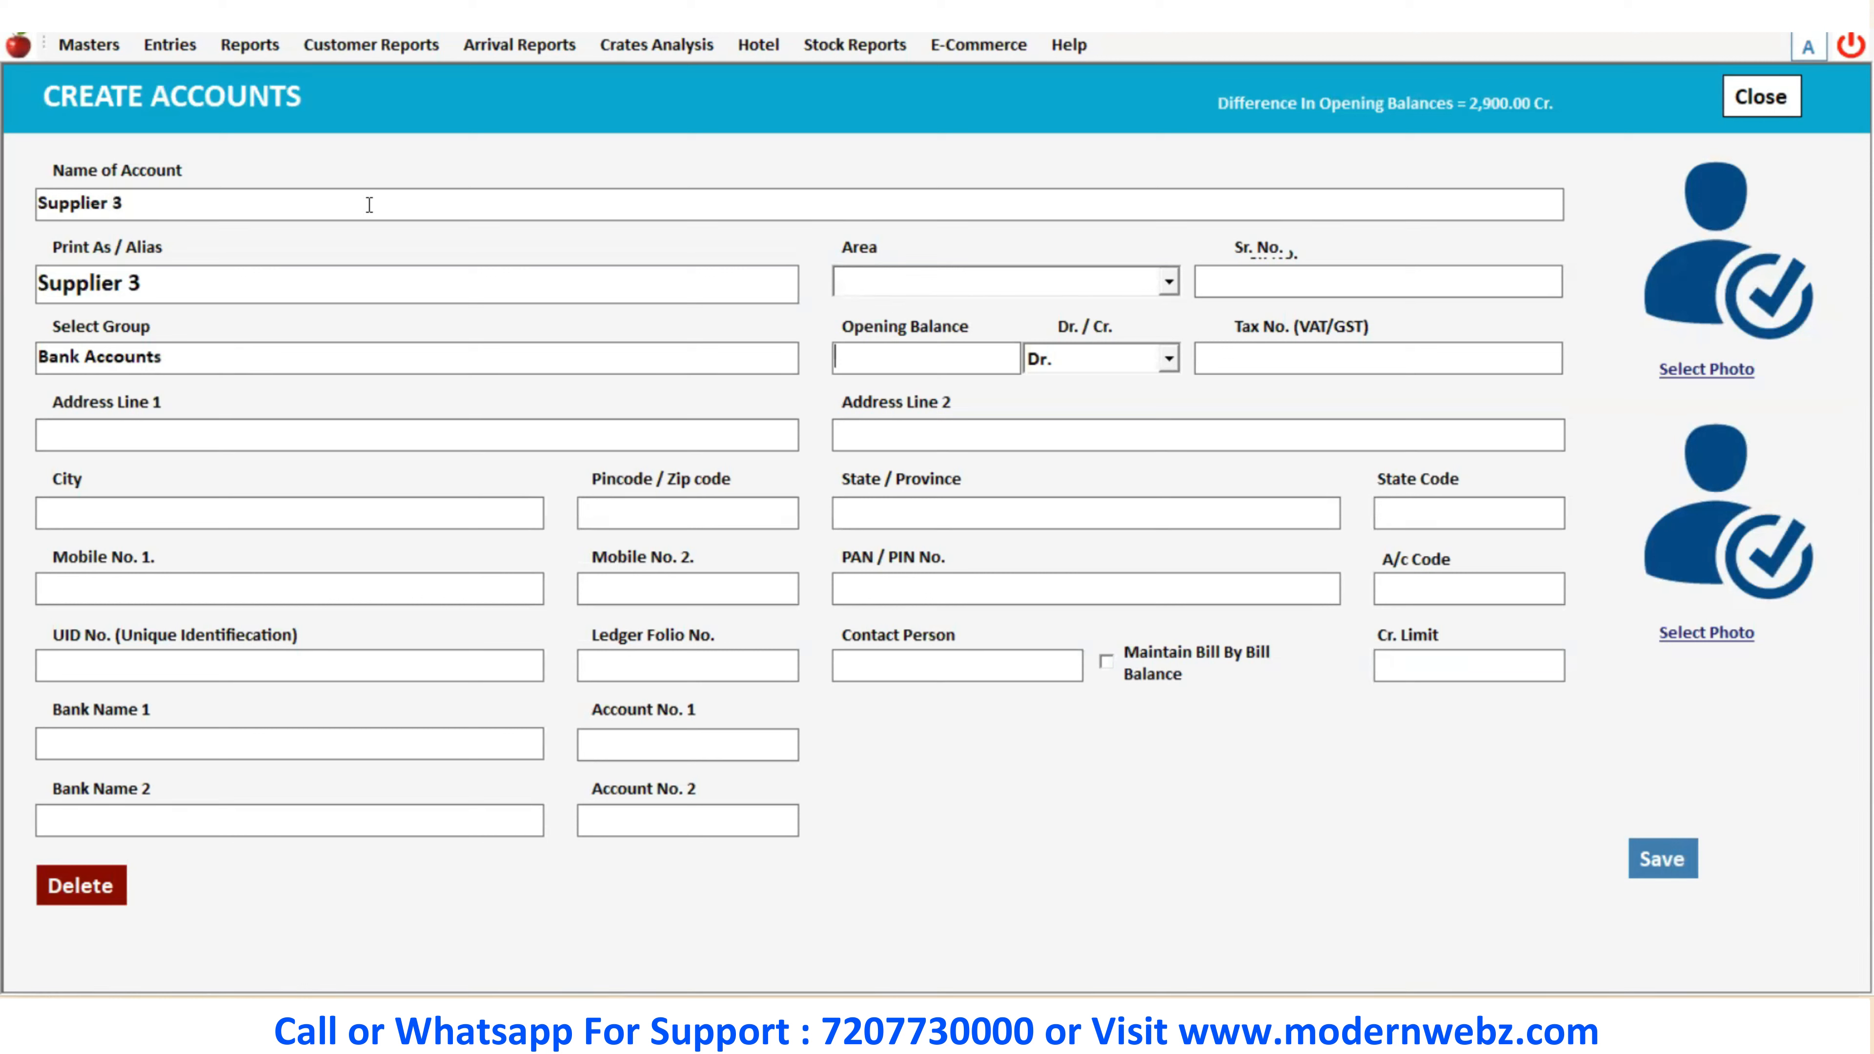
# Change the account group of Supplier 3 to SUPPLIER
pyautogui.click(314, 343)
pyautogui.press('BackSpace')
pyautogui.press('BackSpace')
pyautogui.press('BackSpace')
pyautogui.press('BackSpace')
pyautogui.press('BackSpace')
pyautogui.press('BackSpace')
pyautogui.press('BackSpace')
pyautogui.press('BackSpace')
pyautogui.press('BackSpace')
pyautogui.press('BackSpace')
pyautogui.press('BackSpace')
pyautogui.press('BackSpace')
pyautogui.press('BackSpace')
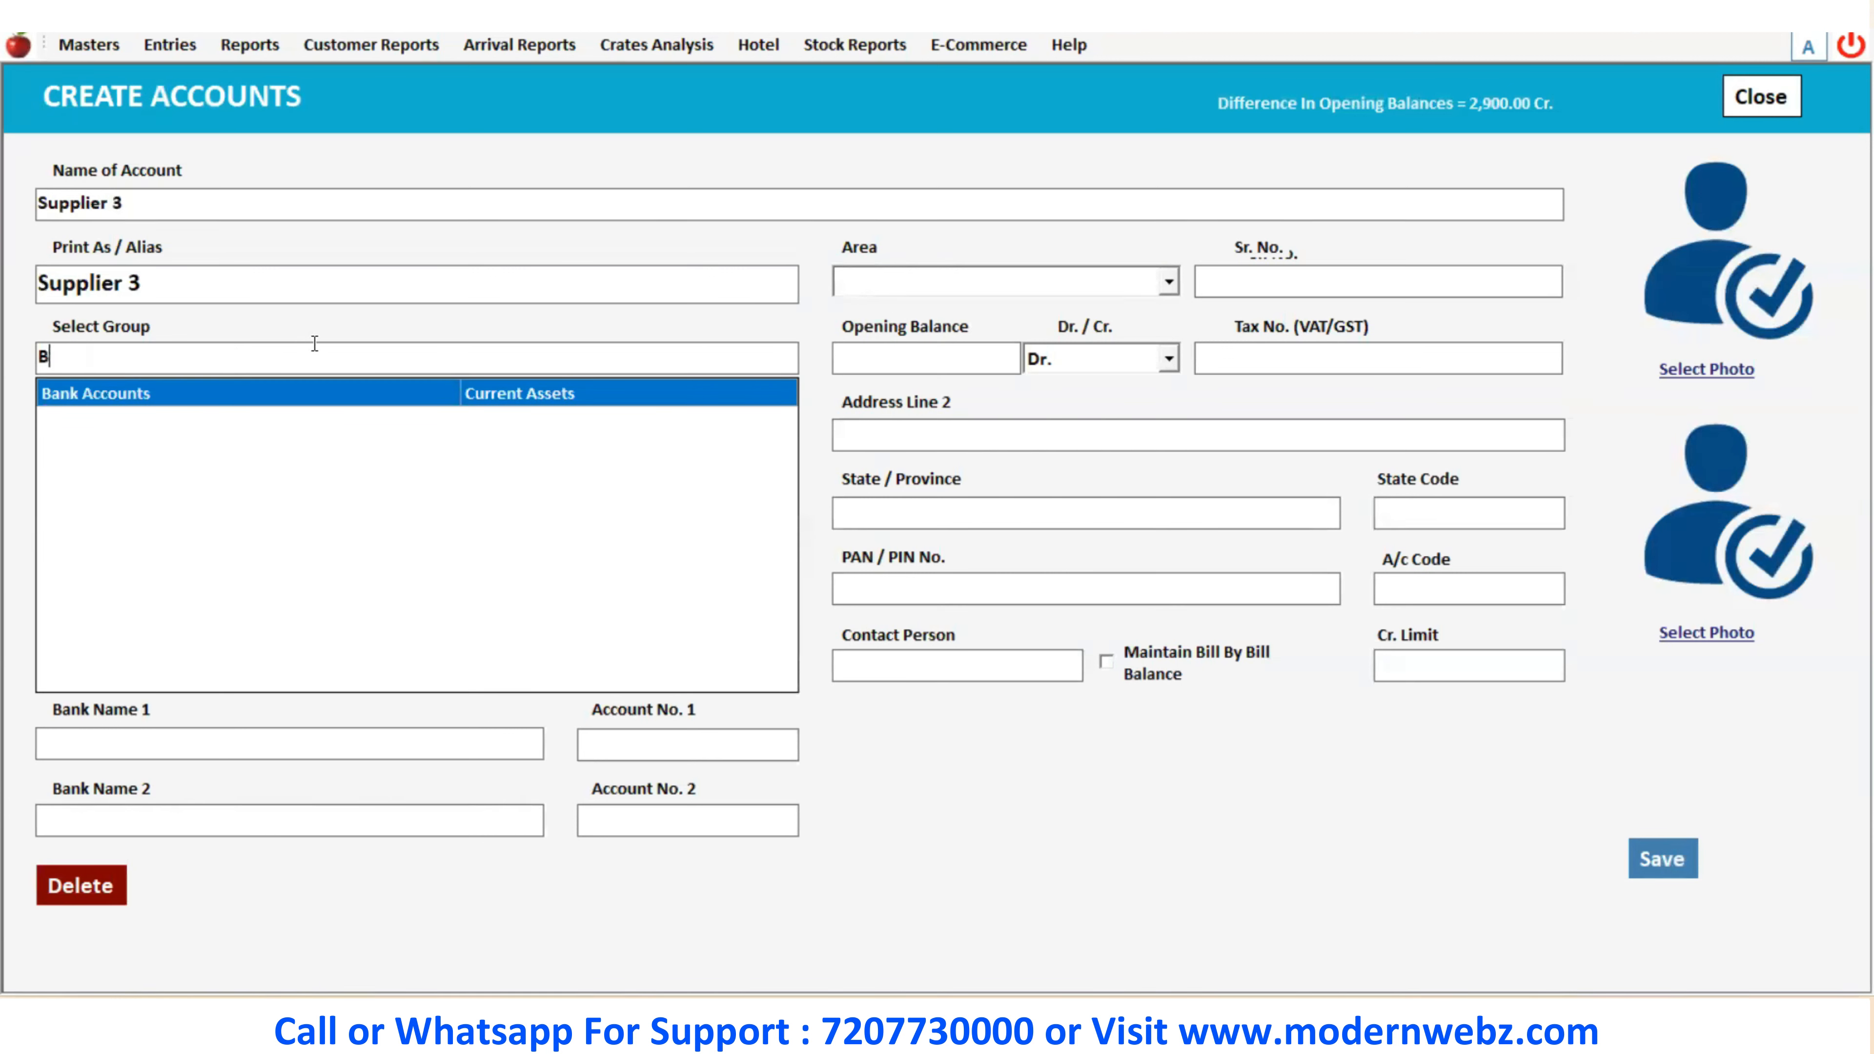
pyautogui.write('supp')
pyautogui.press('Return')
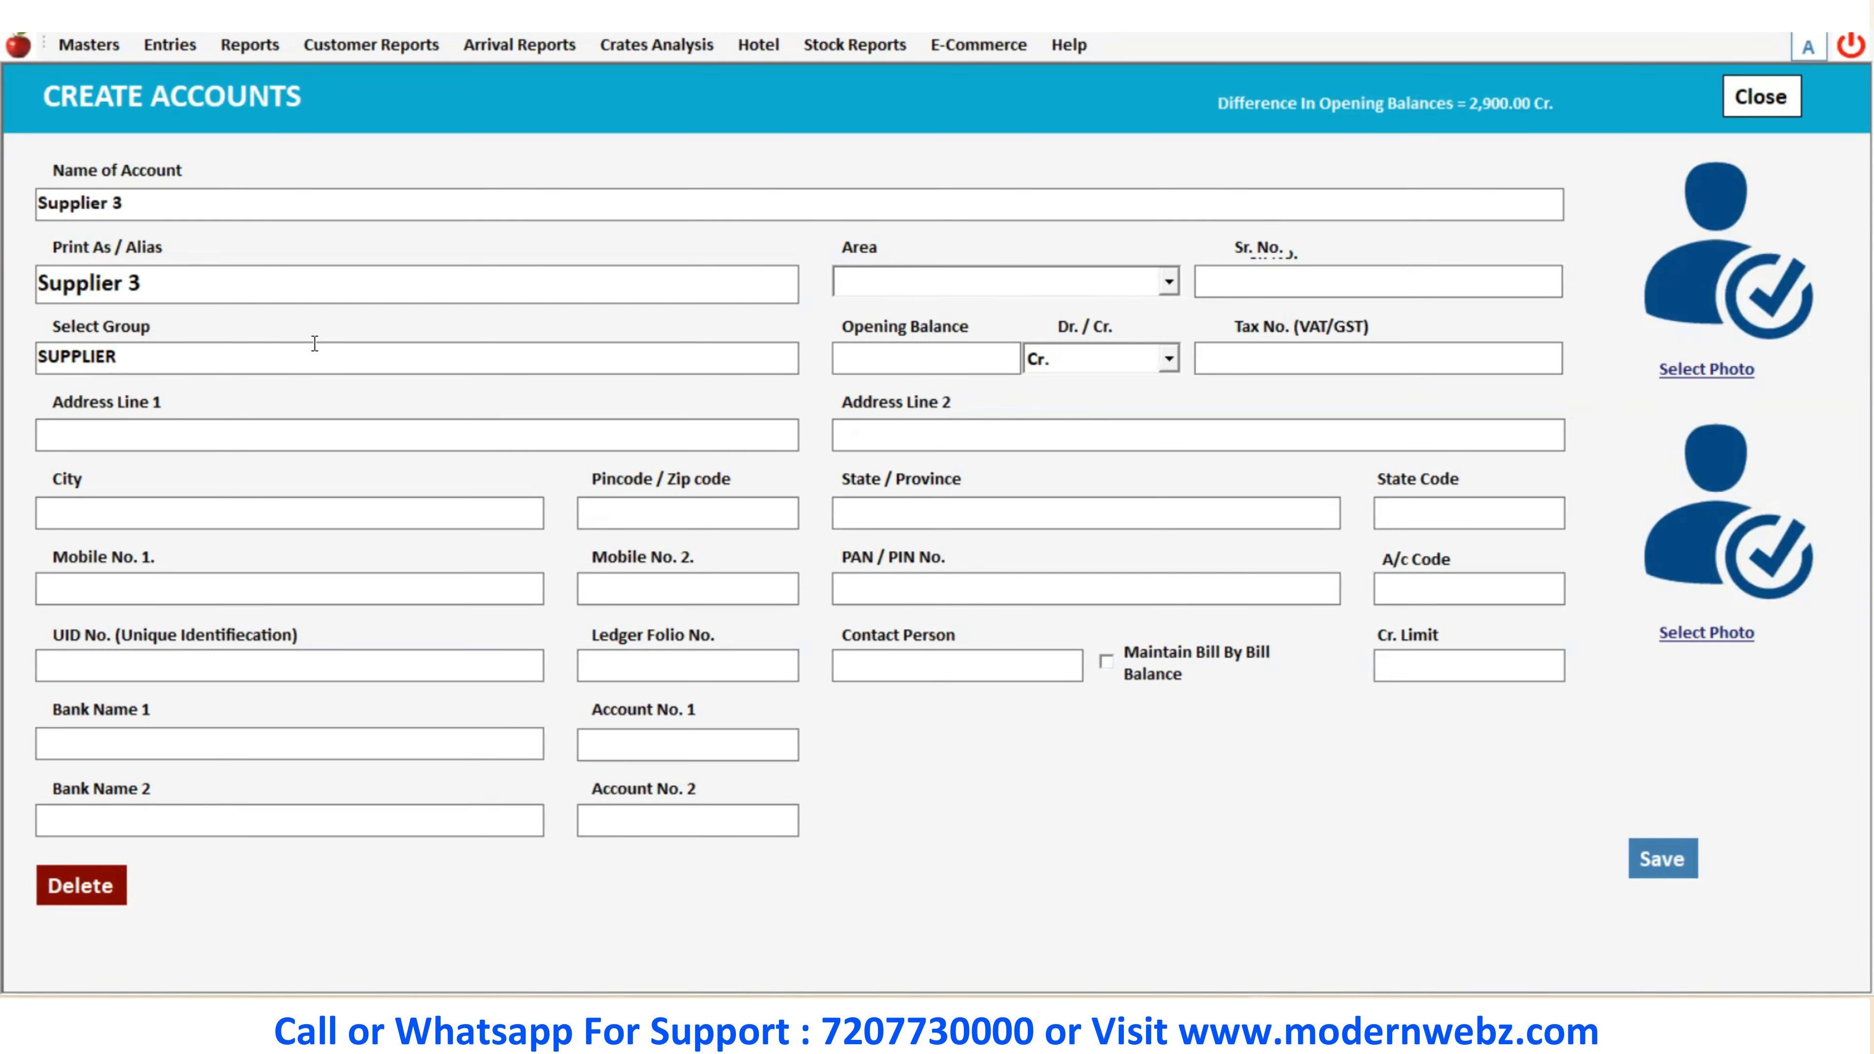
# Enter a credit opening balance of 499 for Supplier 3 and save the account with the remaining details blank
pyautogui.write('499')
pyautogui.press('Return')
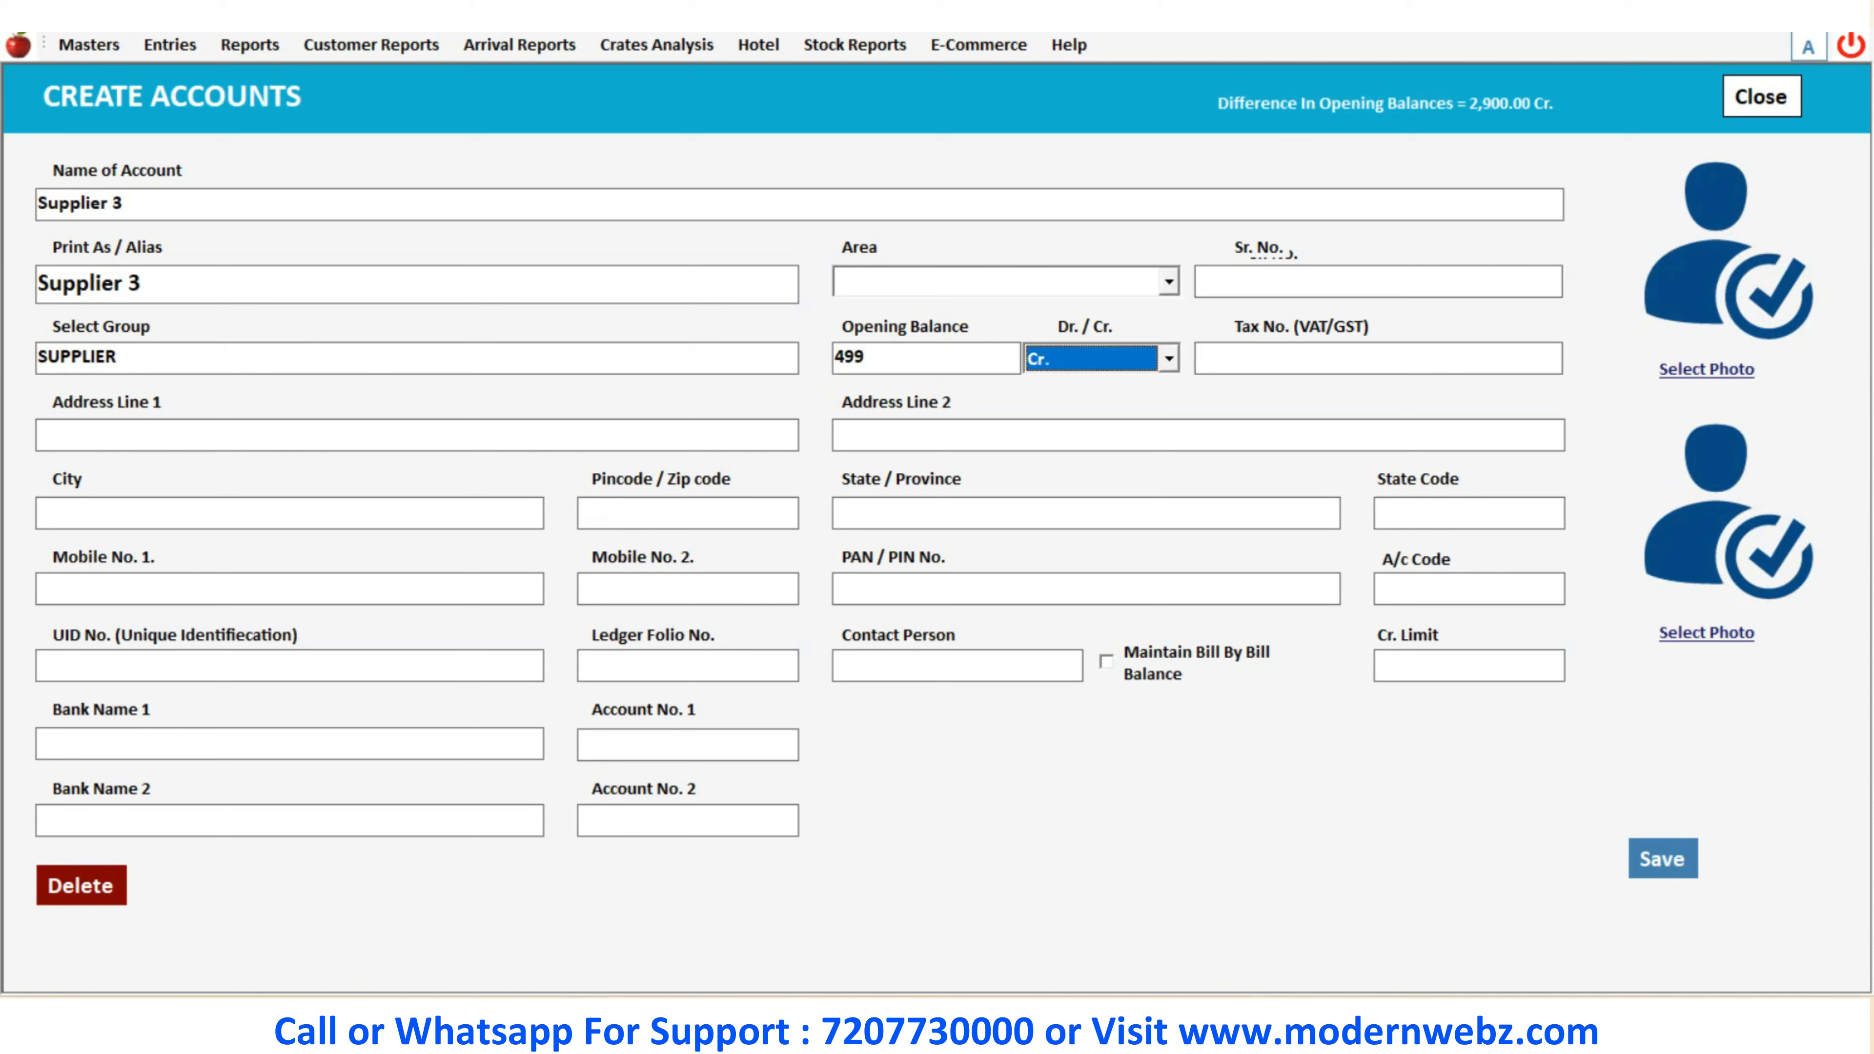
pyautogui.press('Return')
pyautogui.press('Return')
pyautogui.press('Return')
pyautogui.press('Return')
pyautogui.press('Return')
pyautogui.press('Return')
pyautogui.press('Return')
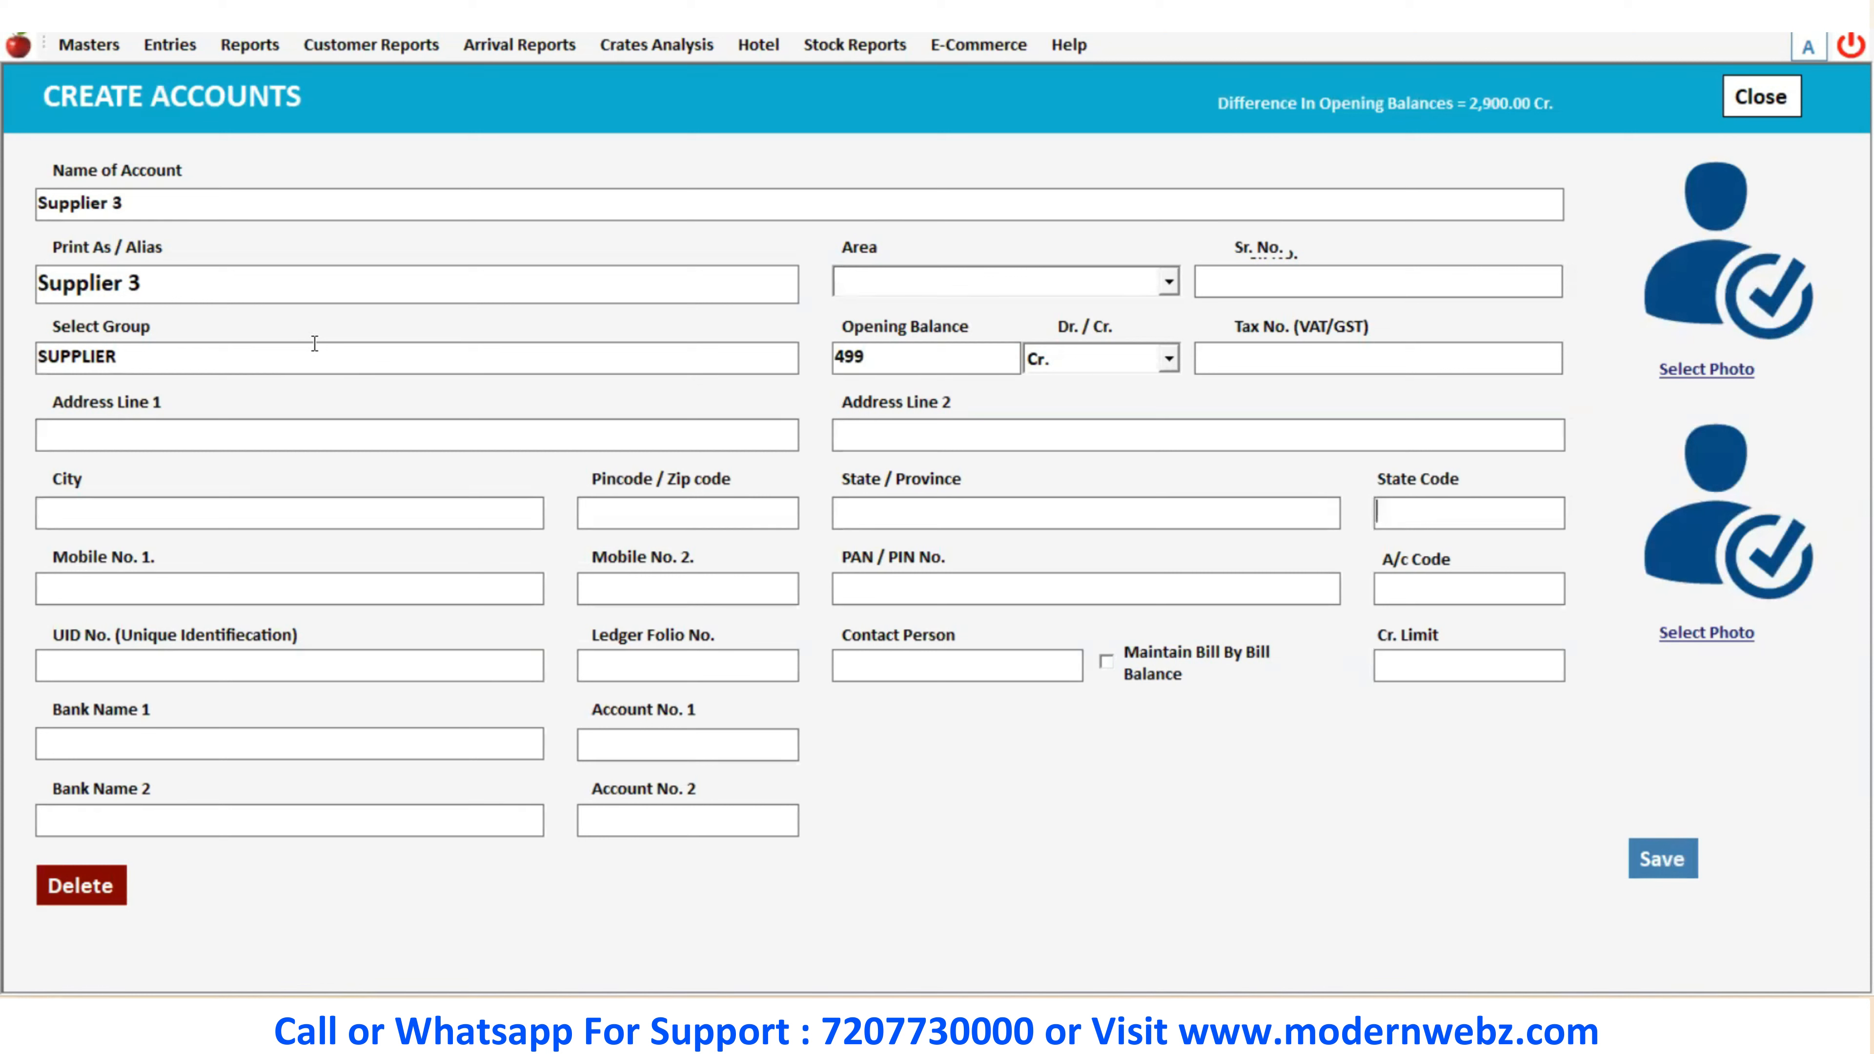
pyautogui.press('Return')
pyautogui.press('Return')
pyautogui.press('Return')
pyautogui.press('Return')
pyautogui.press('Return')
pyautogui.press('Return')
pyautogui.press('Return')
pyautogui.press('Return')
pyautogui.press('Return')
pyautogui.press('Return')
pyautogui.press('Return')
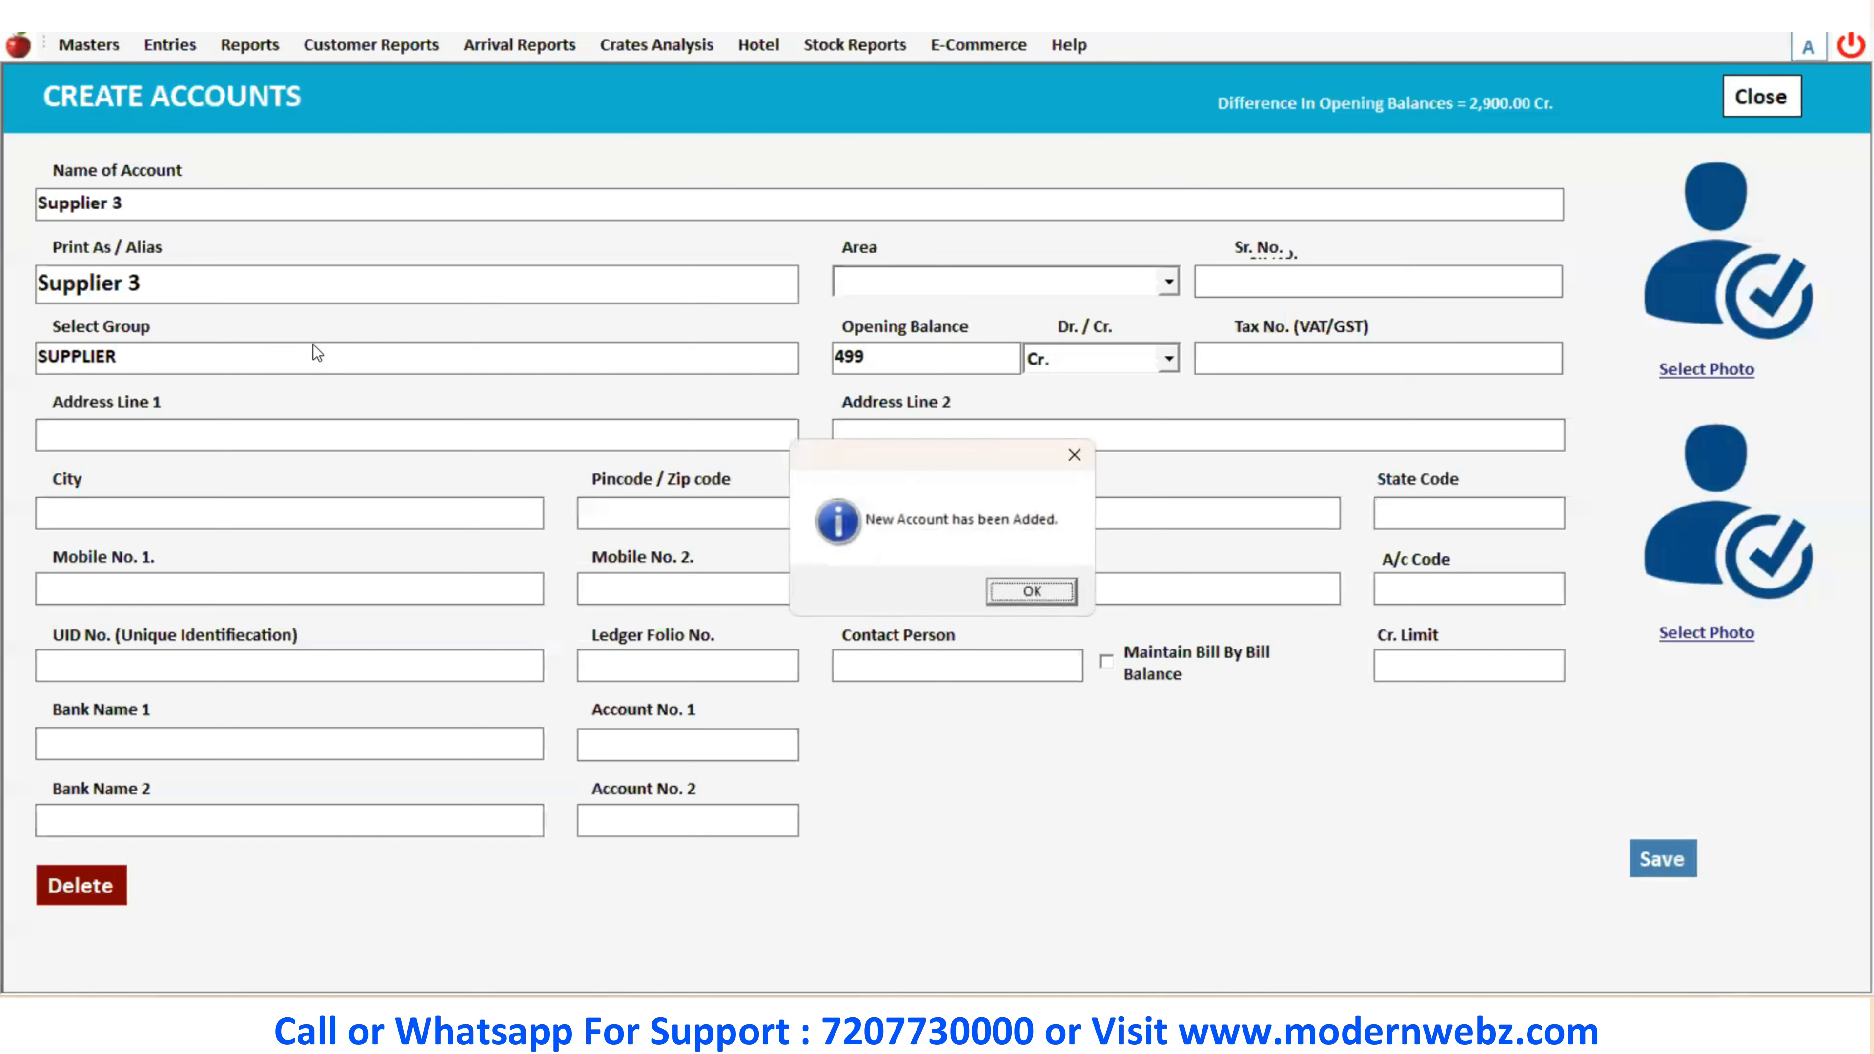
pyautogui.click(1071, 591)
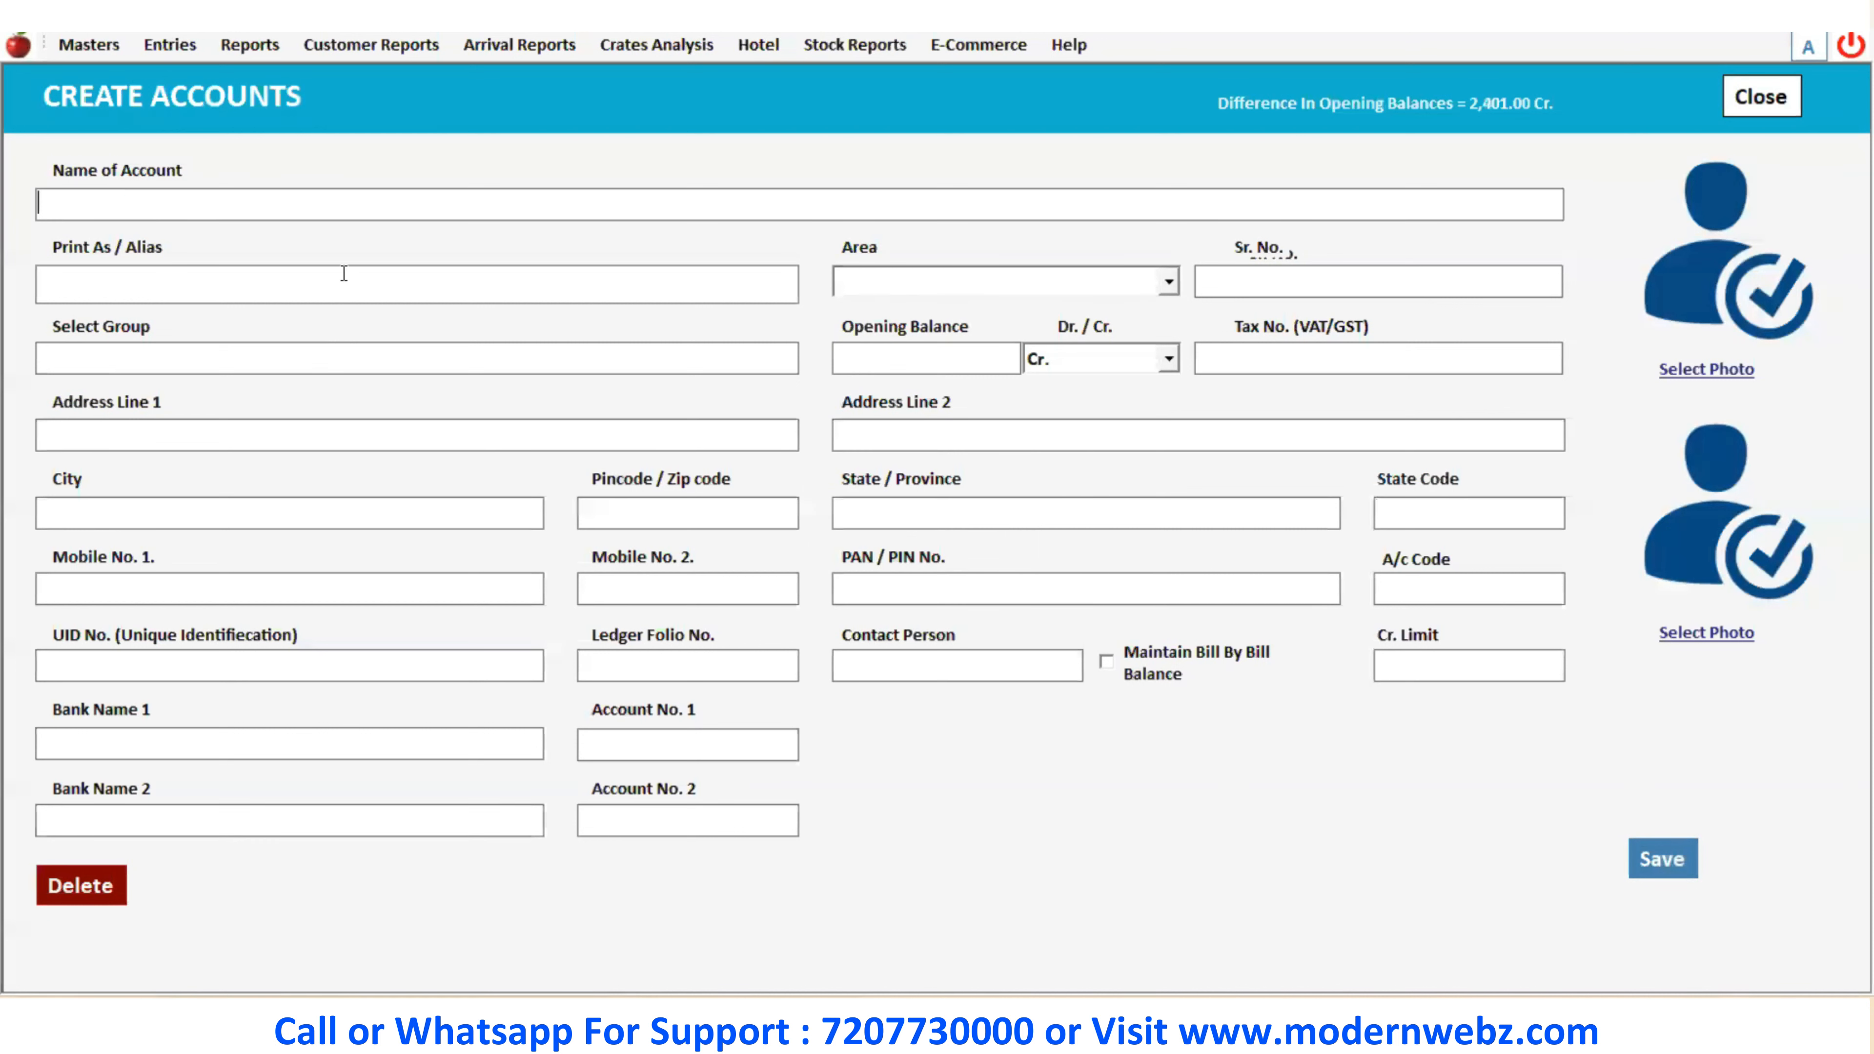
# Name the next account Supplier 4 and accept the same text as its print alias
pyautogui.write('Supplier 4')
pyautogui.press('Return')
pyautogui.press('Return')
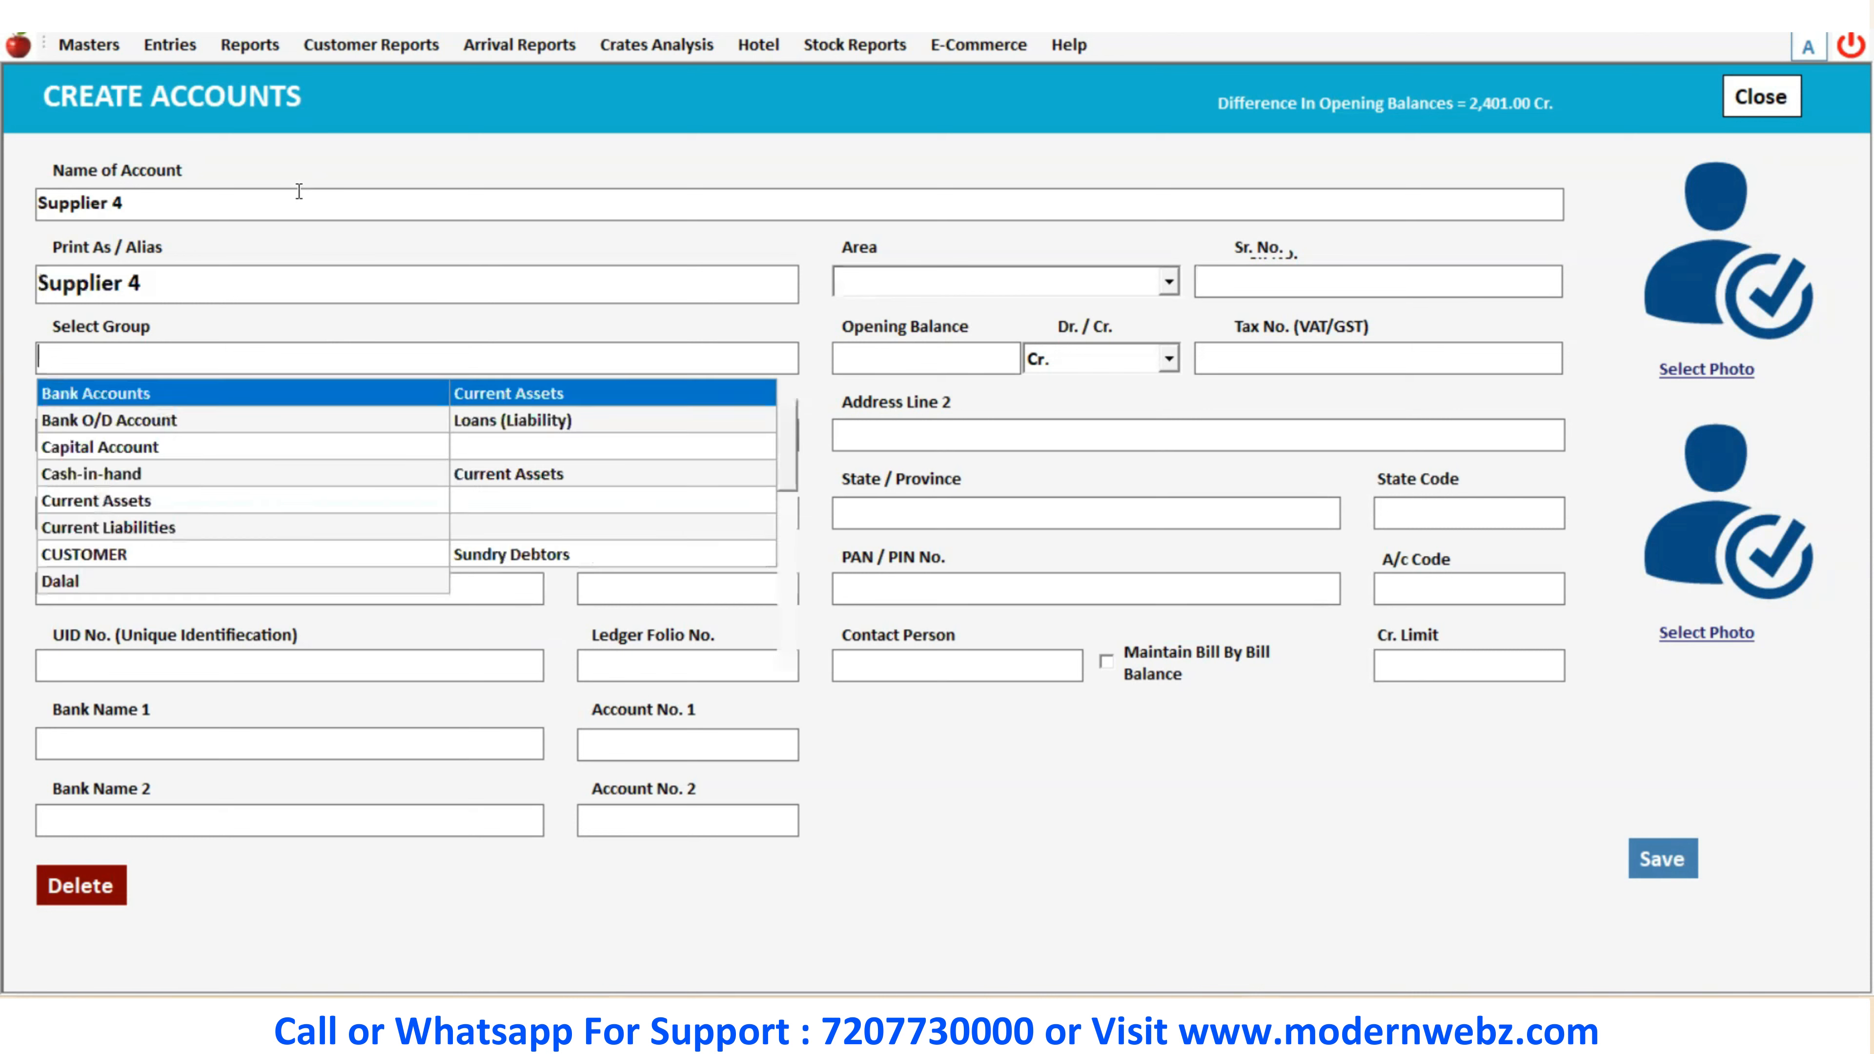
pyautogui.press('Return')
# Change the account group of Supplier 4 to SUPPLIER
pyautogui.click(155, 354)
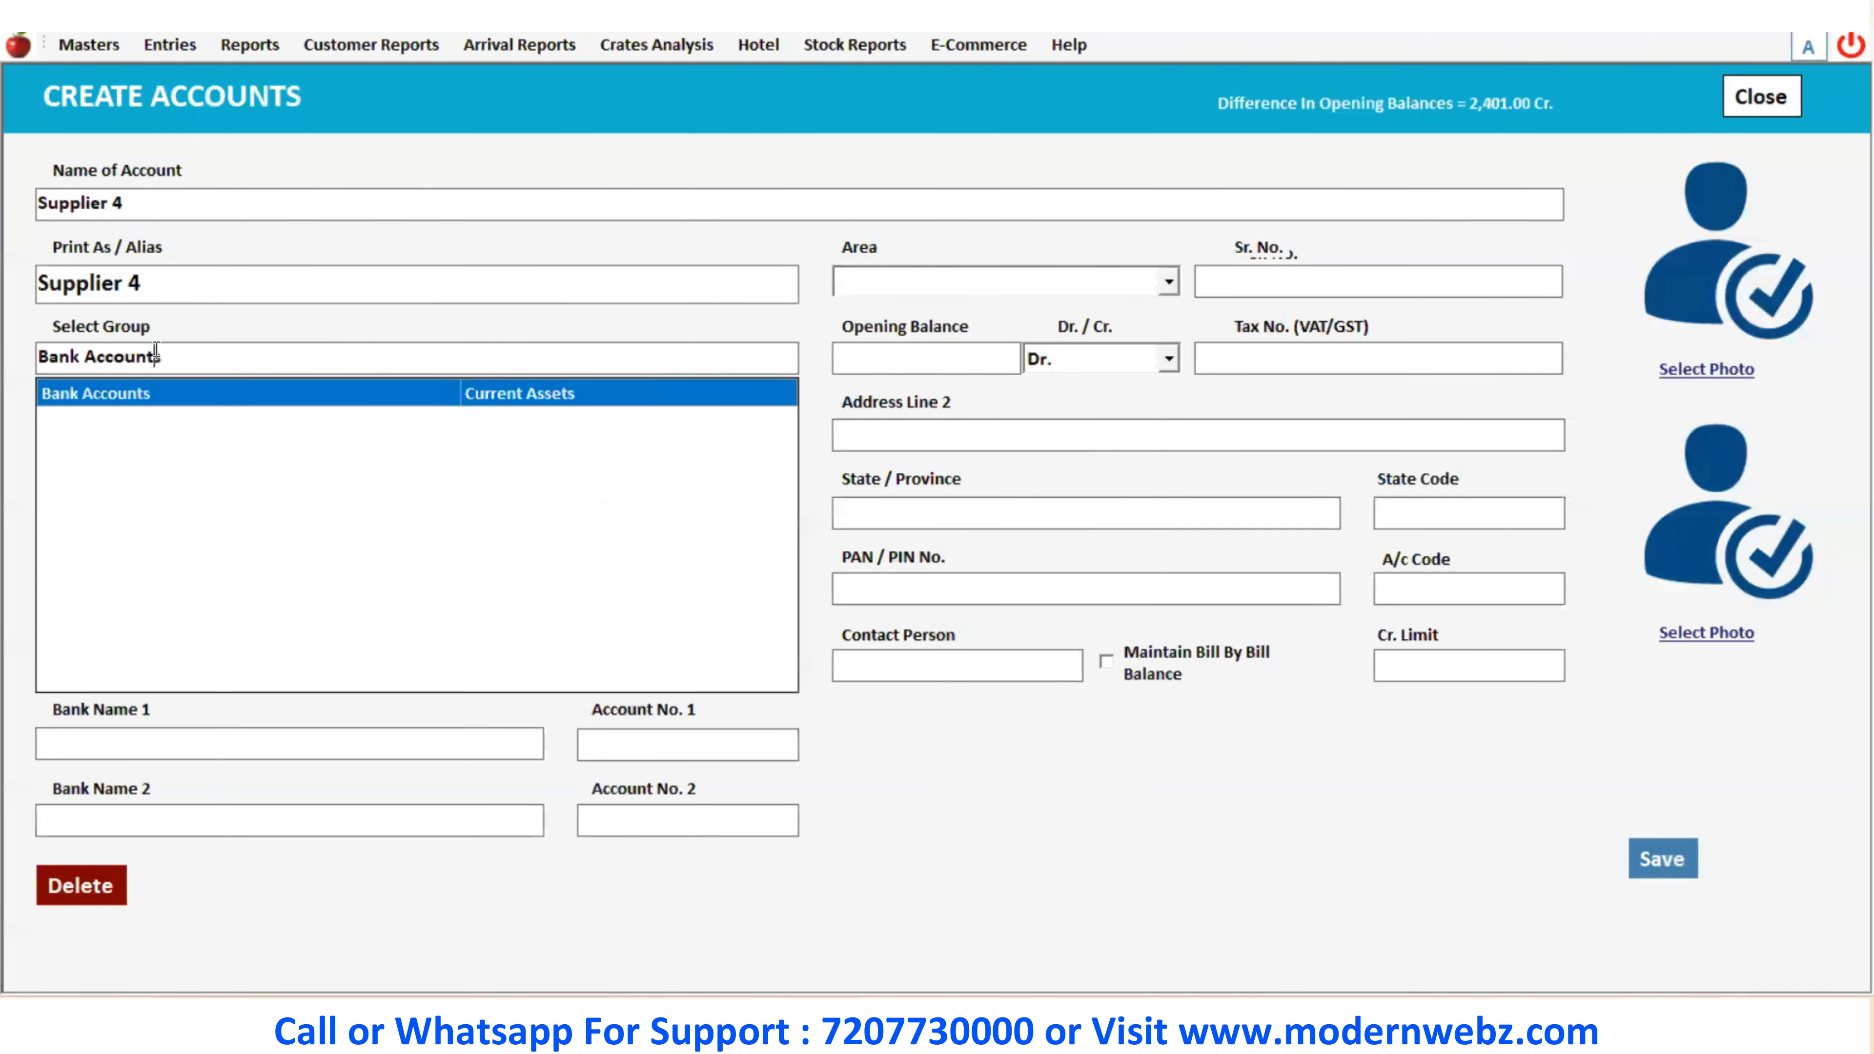
pyautogui.press('BackSpace')
pyautogui.press('BackSpace')
pyautogui.press('BackSpace')
pyautogui.press('BackSpace')
pyautogui.press('BackSpace')
pyautogui.press('BackSpace')
pyautogui.press('BackSpace')
pyautogui.press('BackSpace')
pyautogui.press('BackSpace')
pyautogui.press('BackSpace')
pyautogui.press('BackSpace')
pyautogui.press('BackSpace')
pyautogui.press('BackSpace')
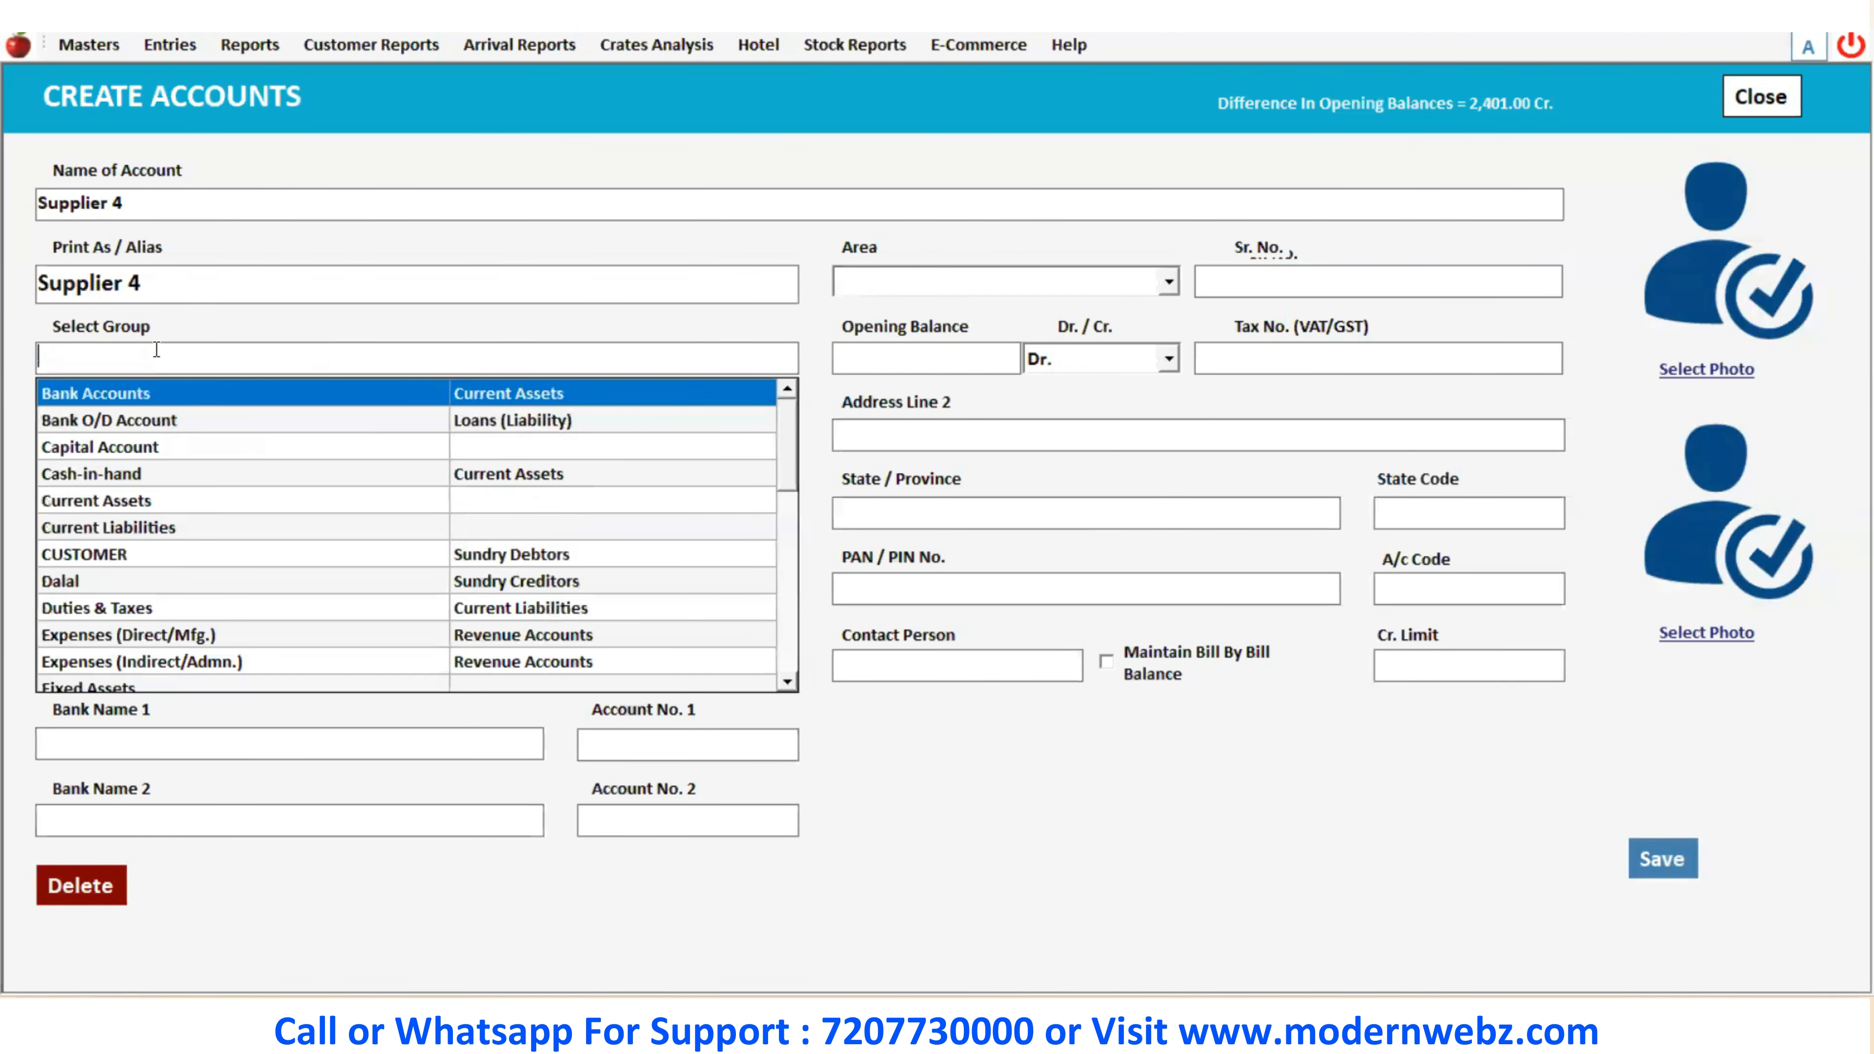
pyautogui.write('supp')
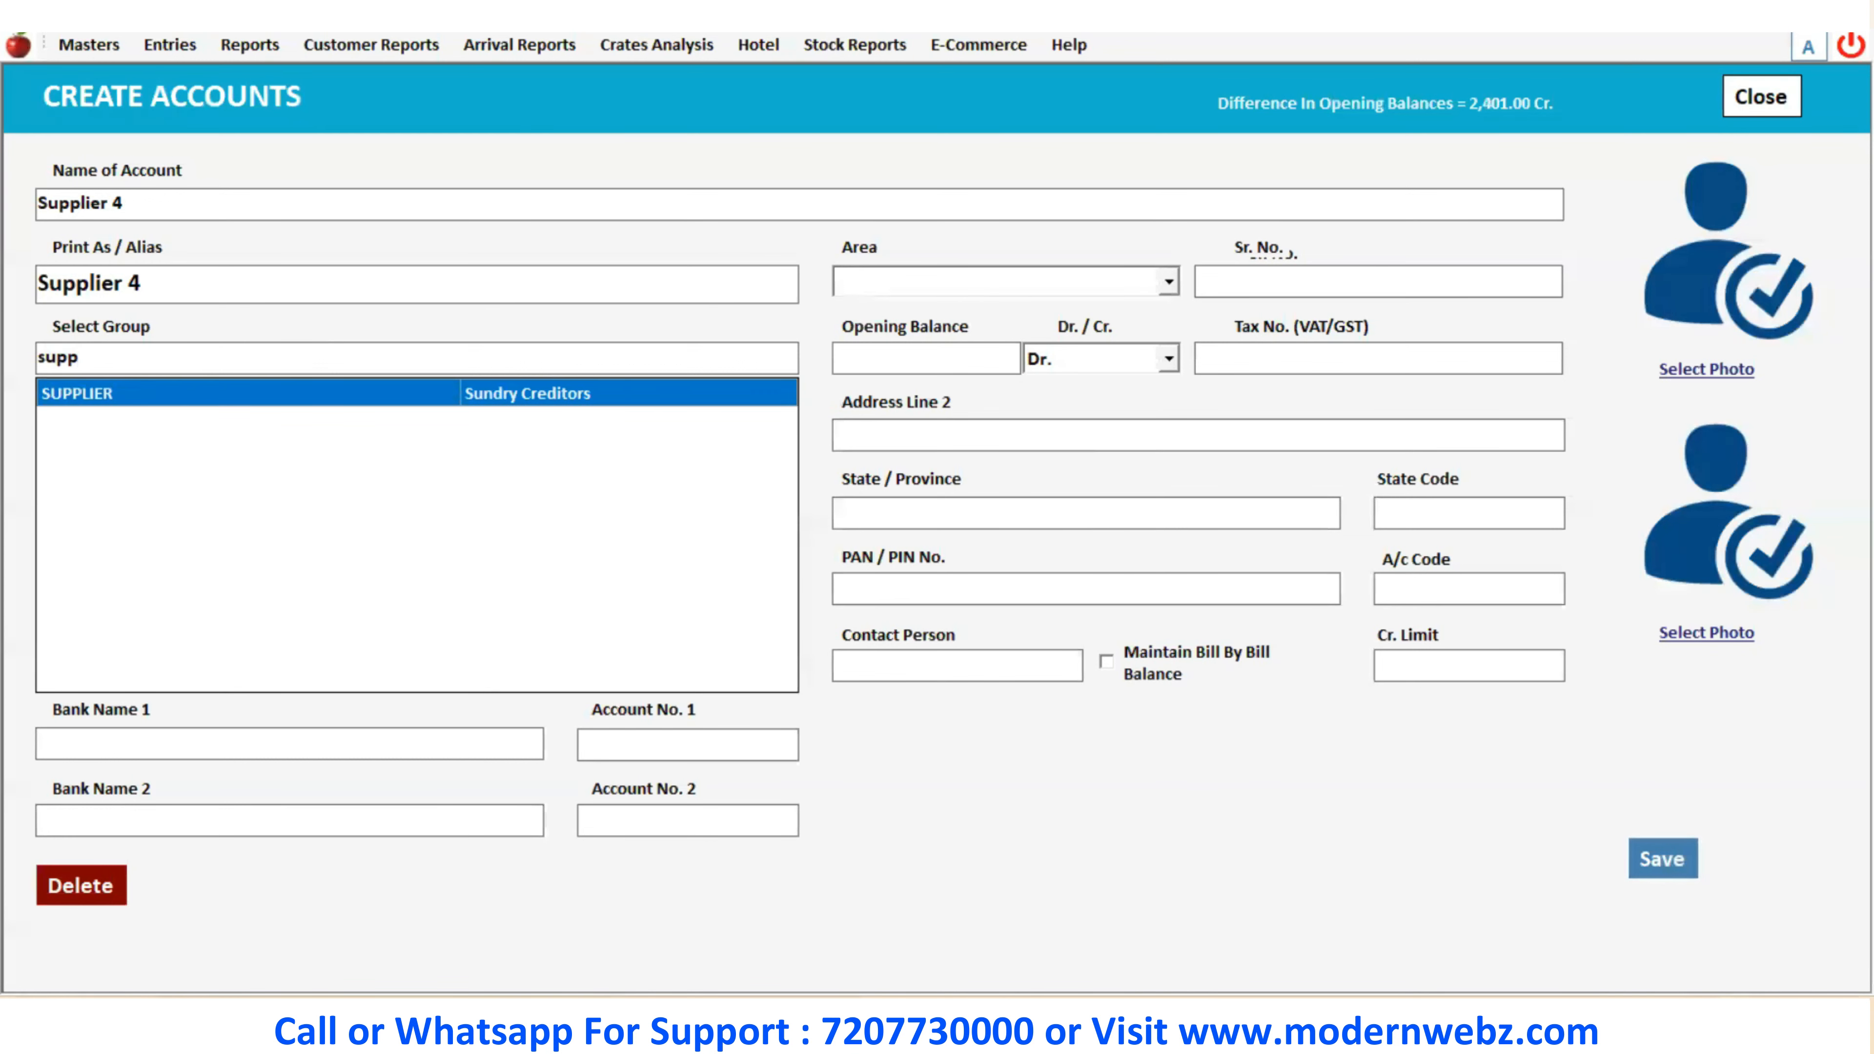
pyautogui.press('Return')
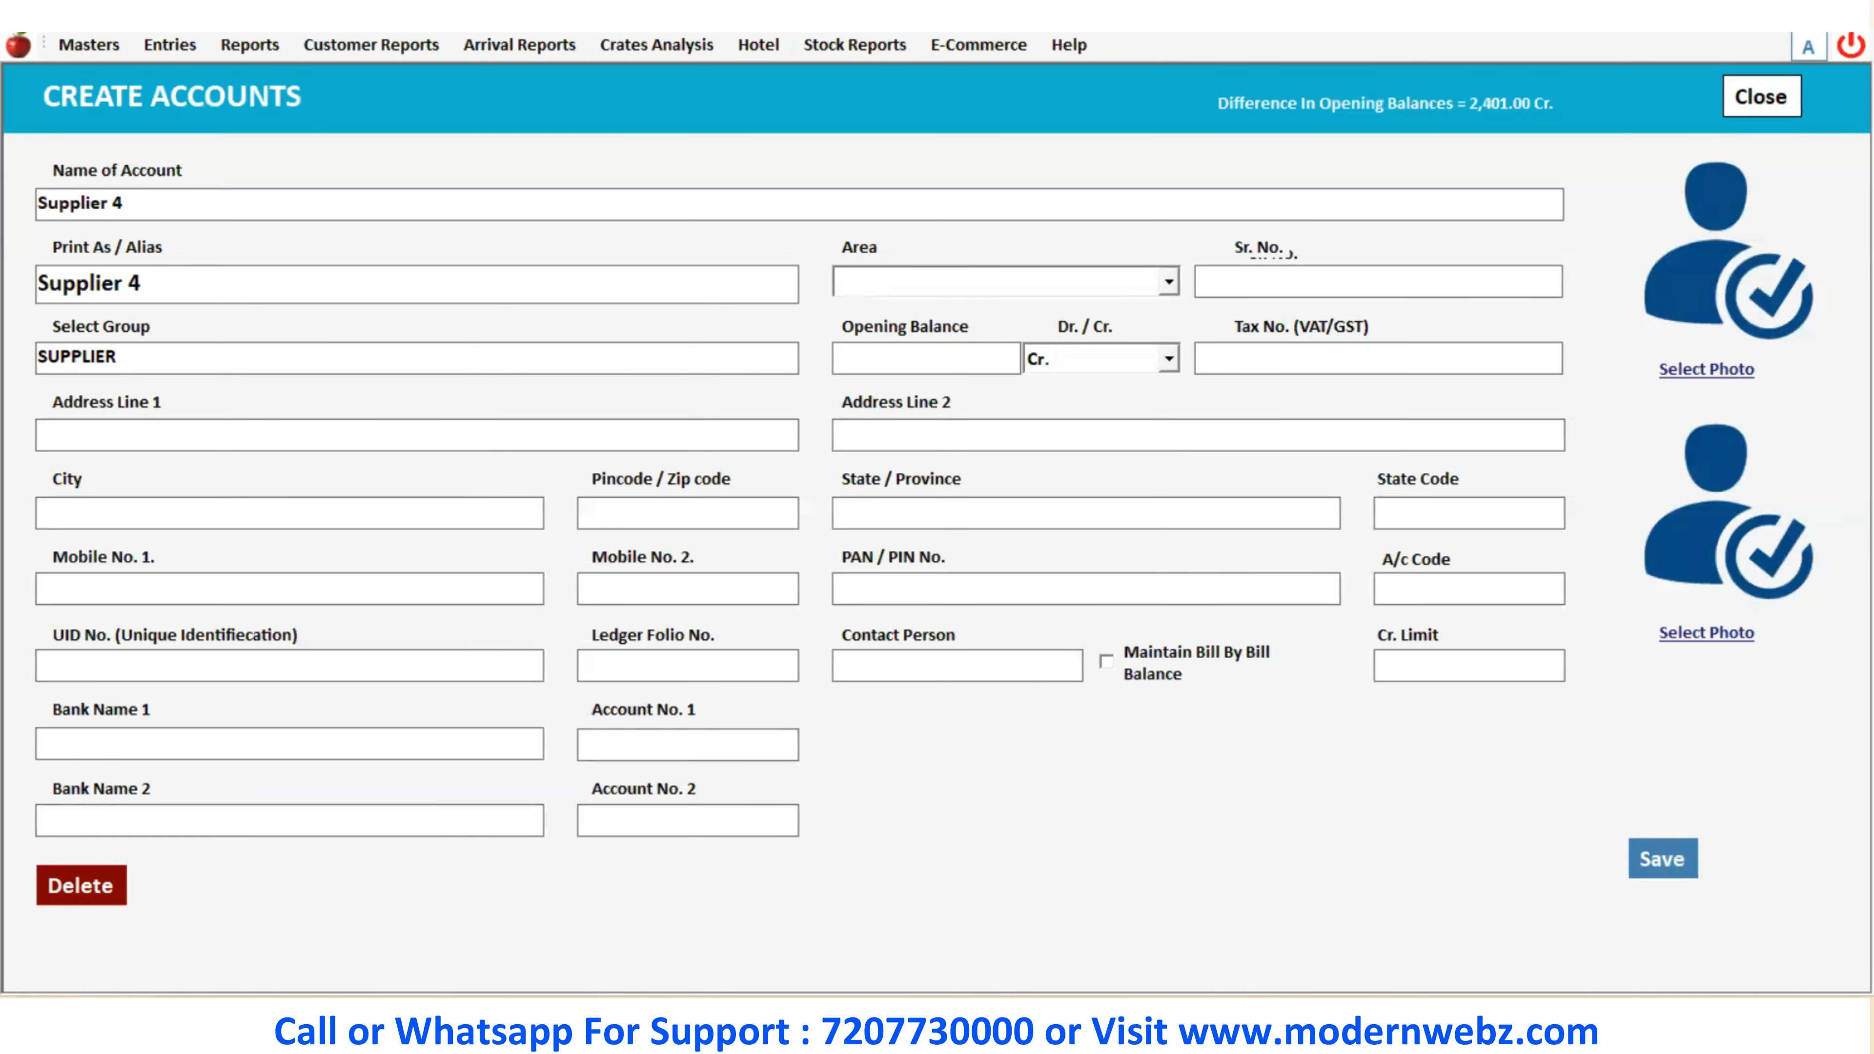
# Enter a credit opening balance of 899 for Supplier 4, save the account and close the account creation form
pyautogui.write('899')
pyautogui.press('Return')
pyautogui.press('Return')
pyautogui.press('Return')
pyautogui.press('Return')
pyautogui.press('Return')
pyautogui.press('Return')
pyautogui.press('Return')
pyautogui.press('Return')
pyautogui.press('Return')
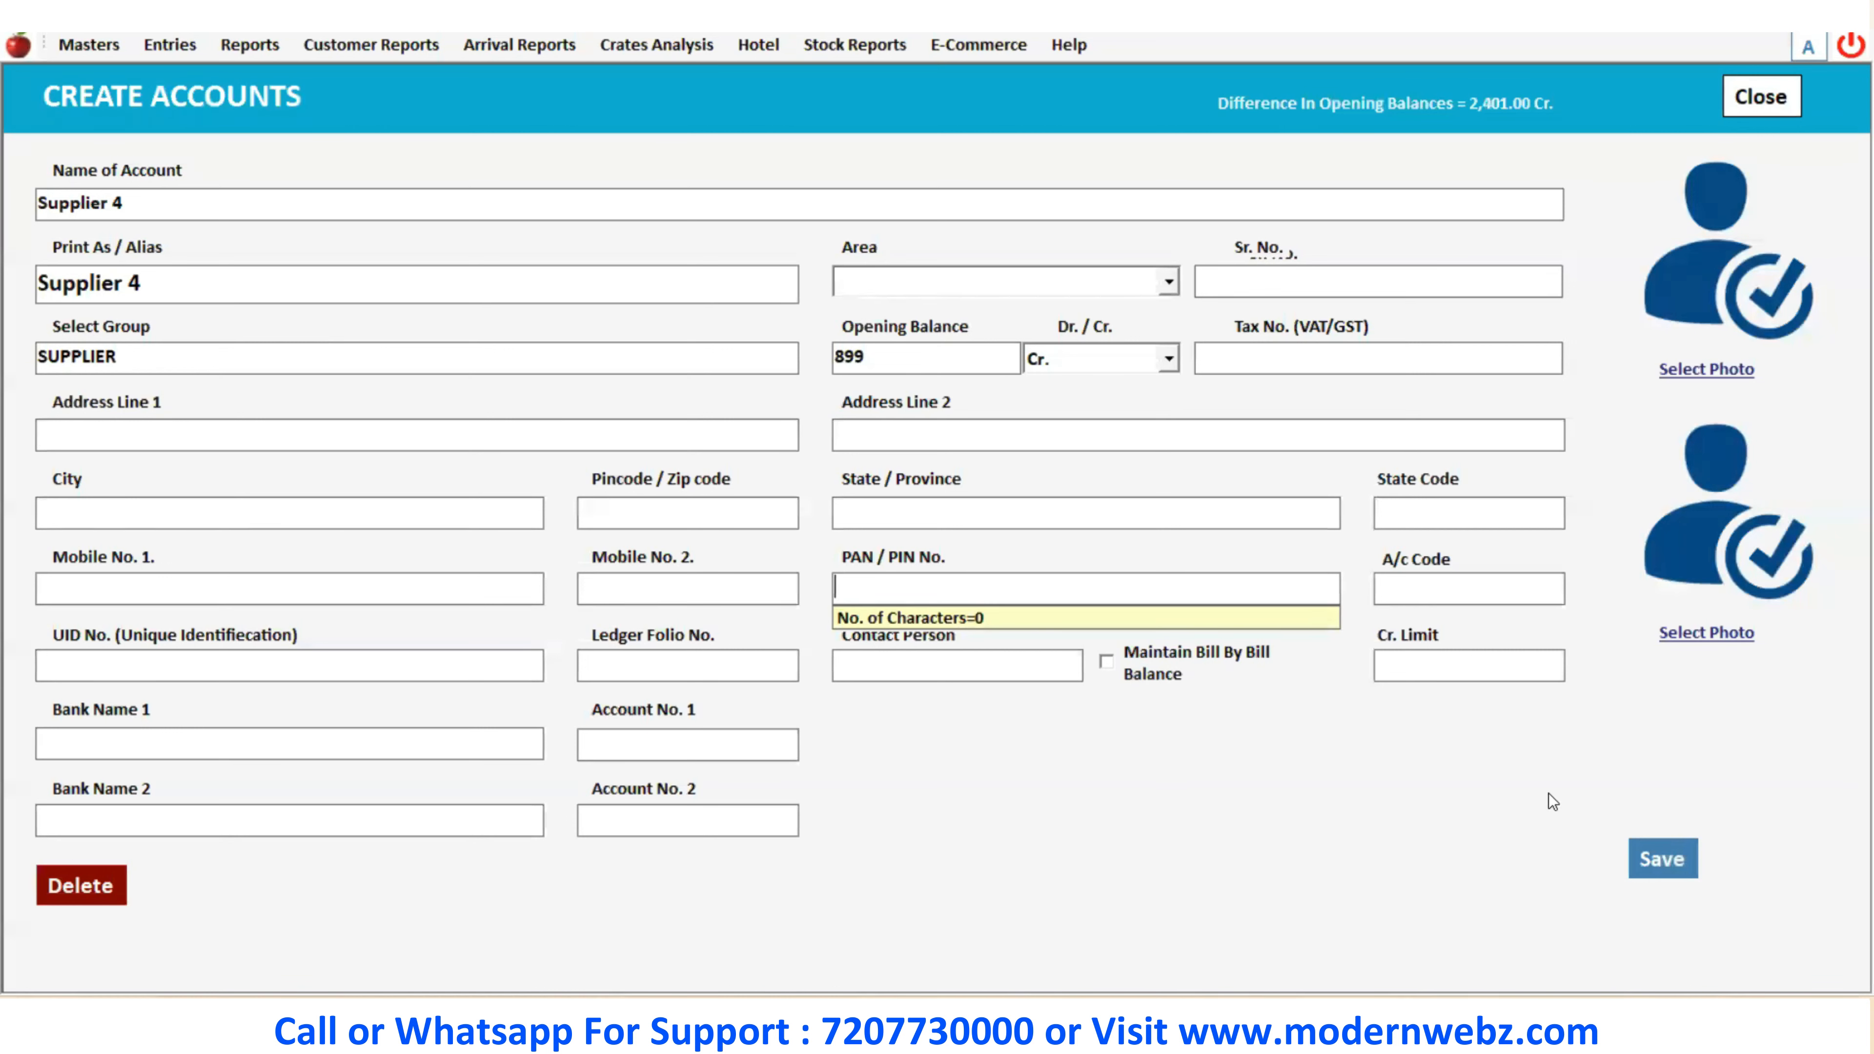
pyautogui.click(1653, 847)
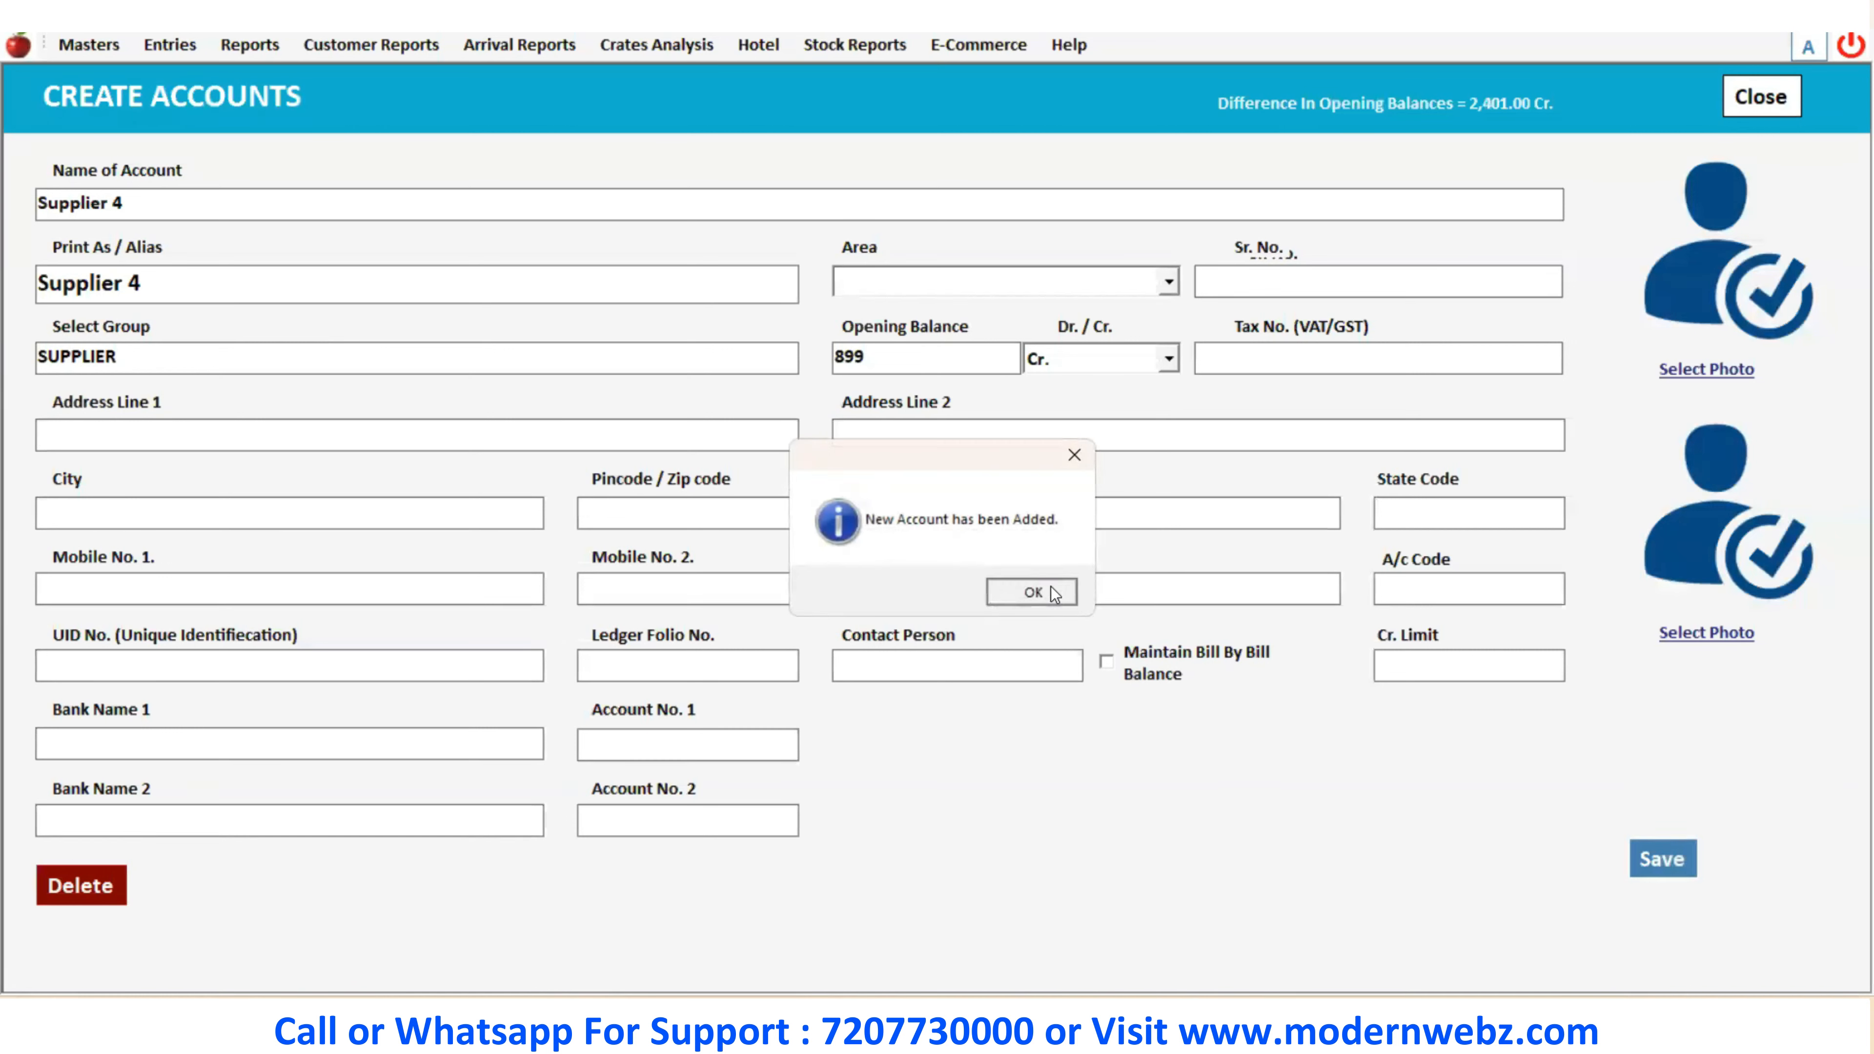
pyautogui.click(1051, 586)
pyautogui.click(1774, 102)
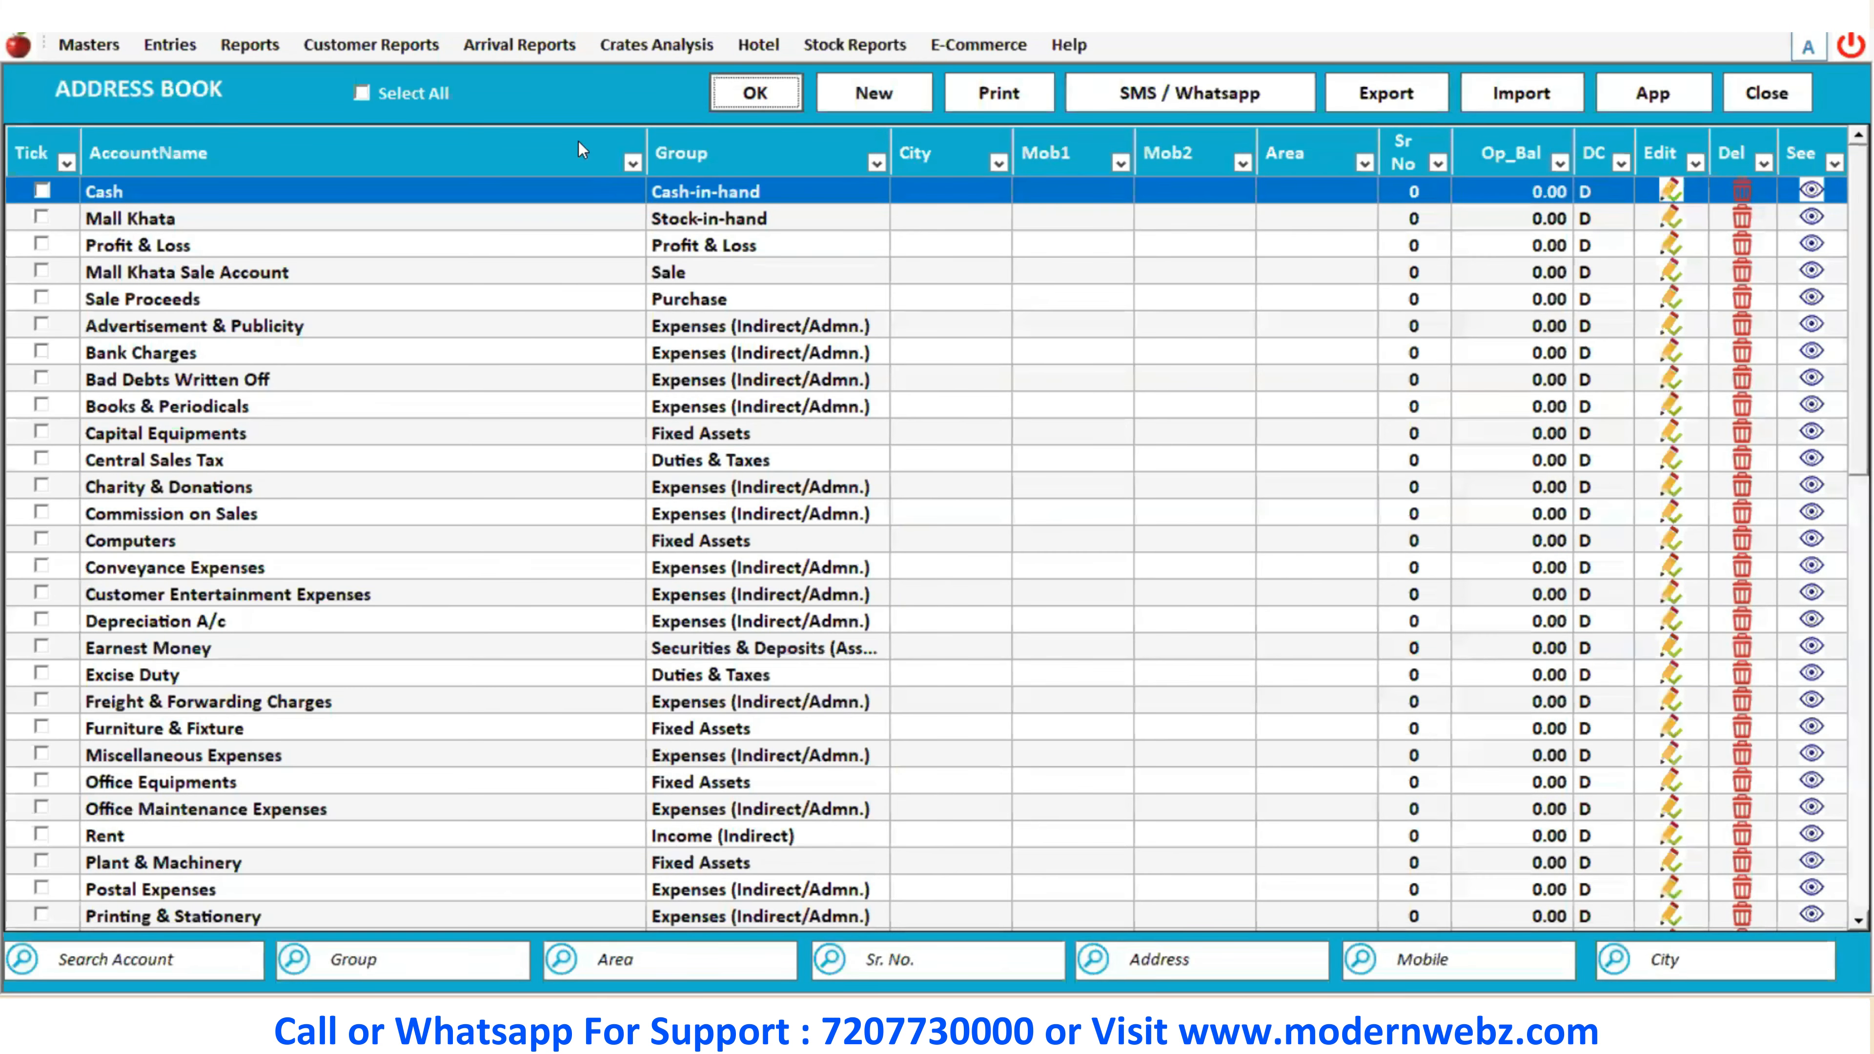
# Sort the address book alphabetically by account name, review the customer and supplier accounts, and close it
pyautogui.click(631, 163)
pyautogui.click(237, 190)
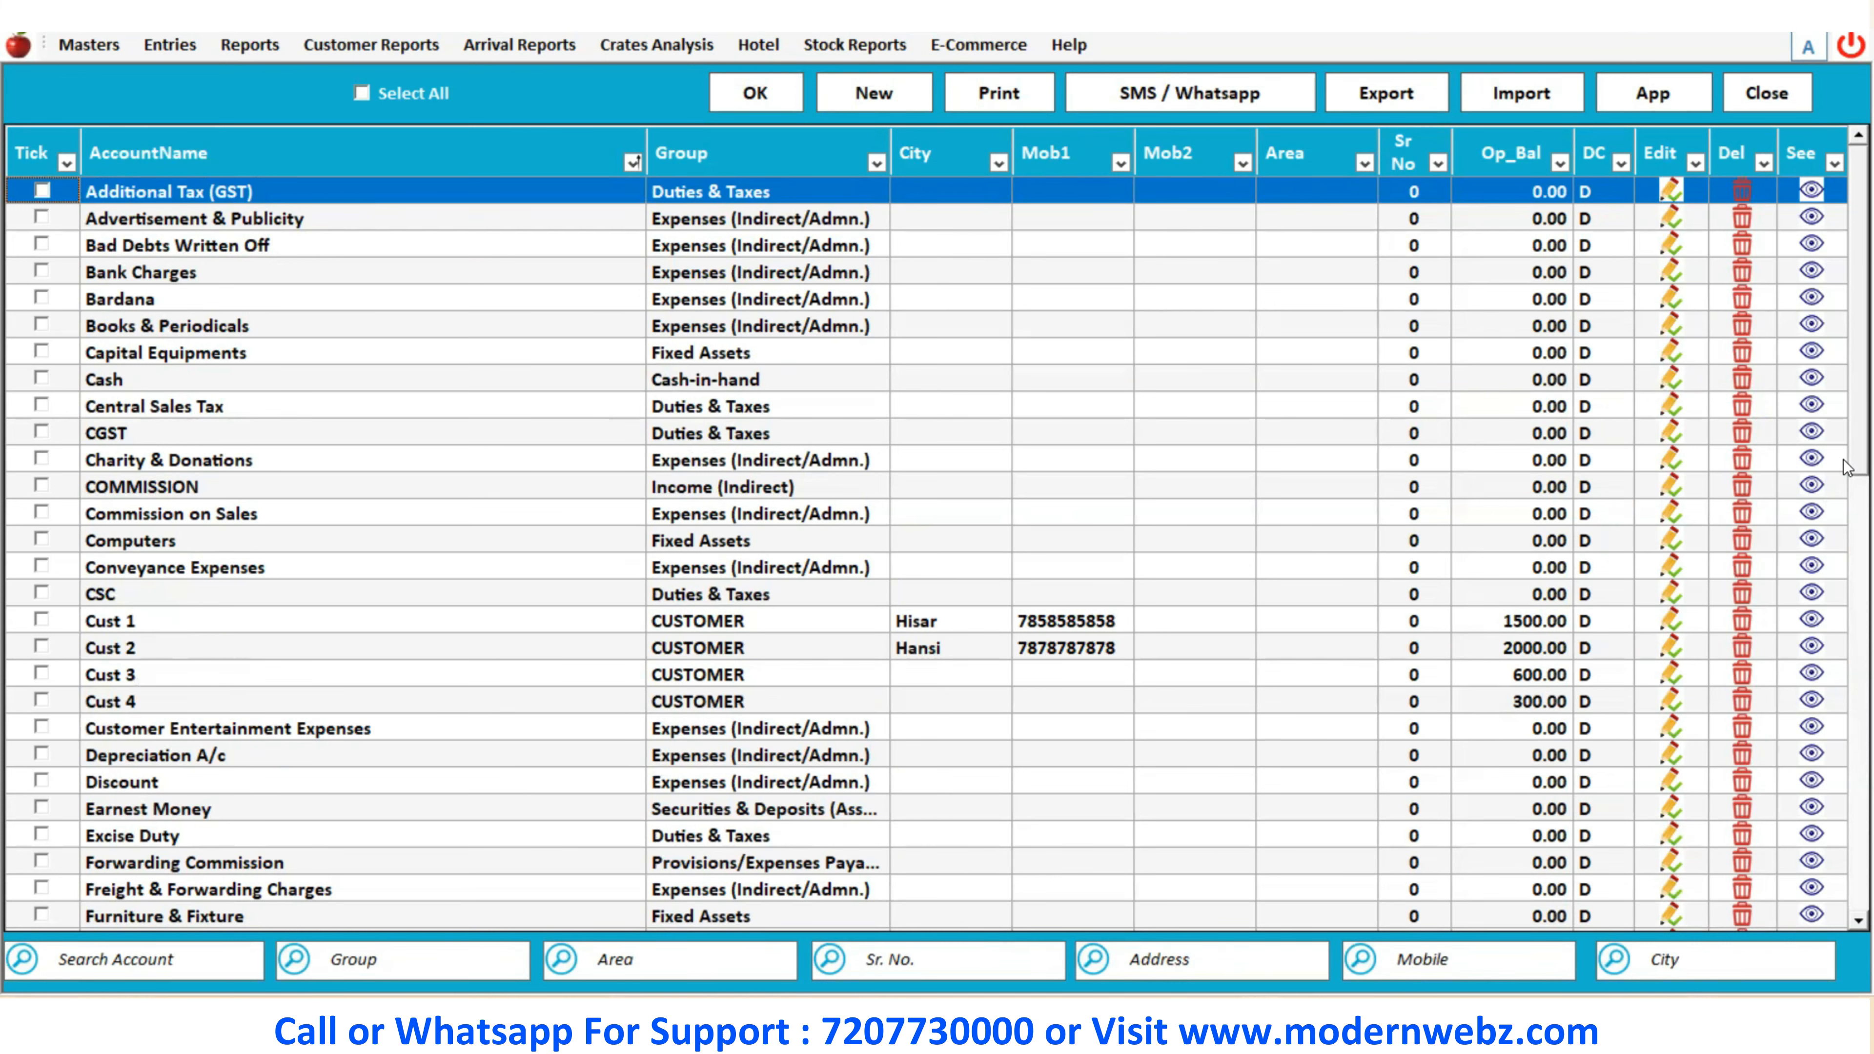
pyautogui.moveTo(1844, 465); pyautogui.dragTo(1846, 915)
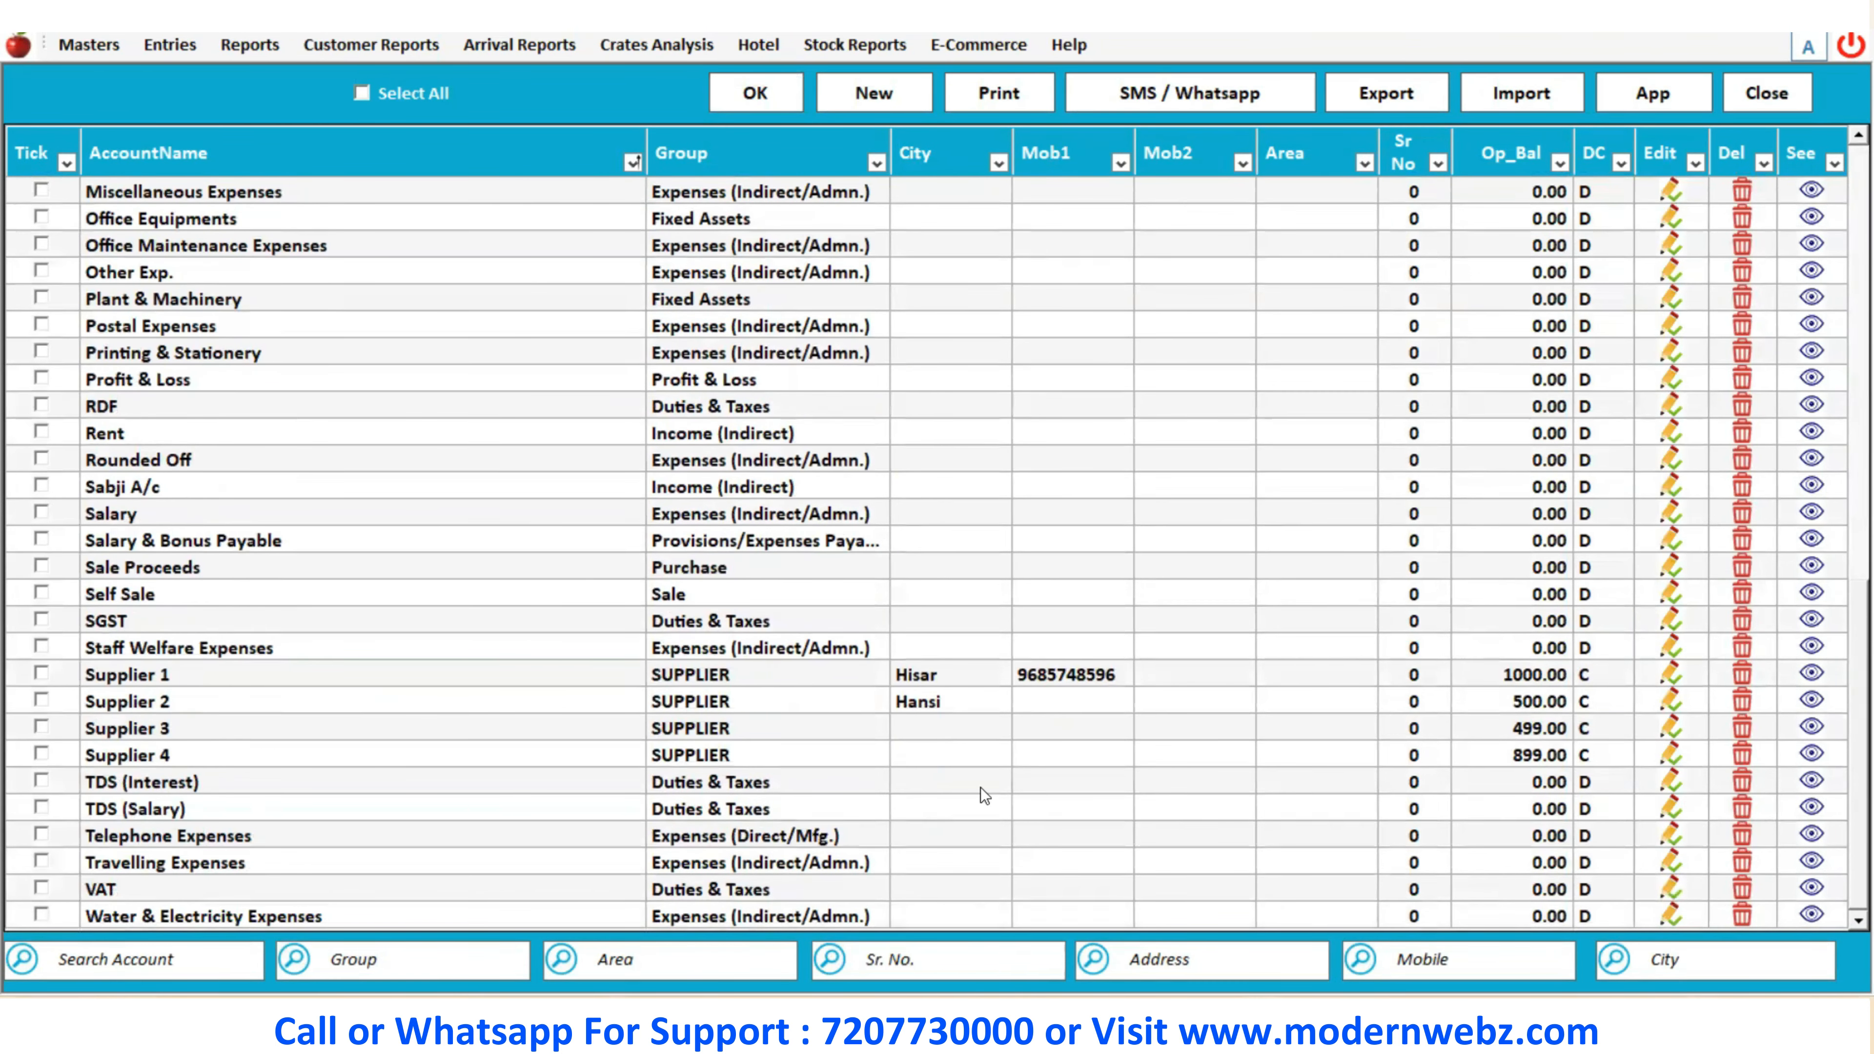
pyautogui.click(1779, 103)
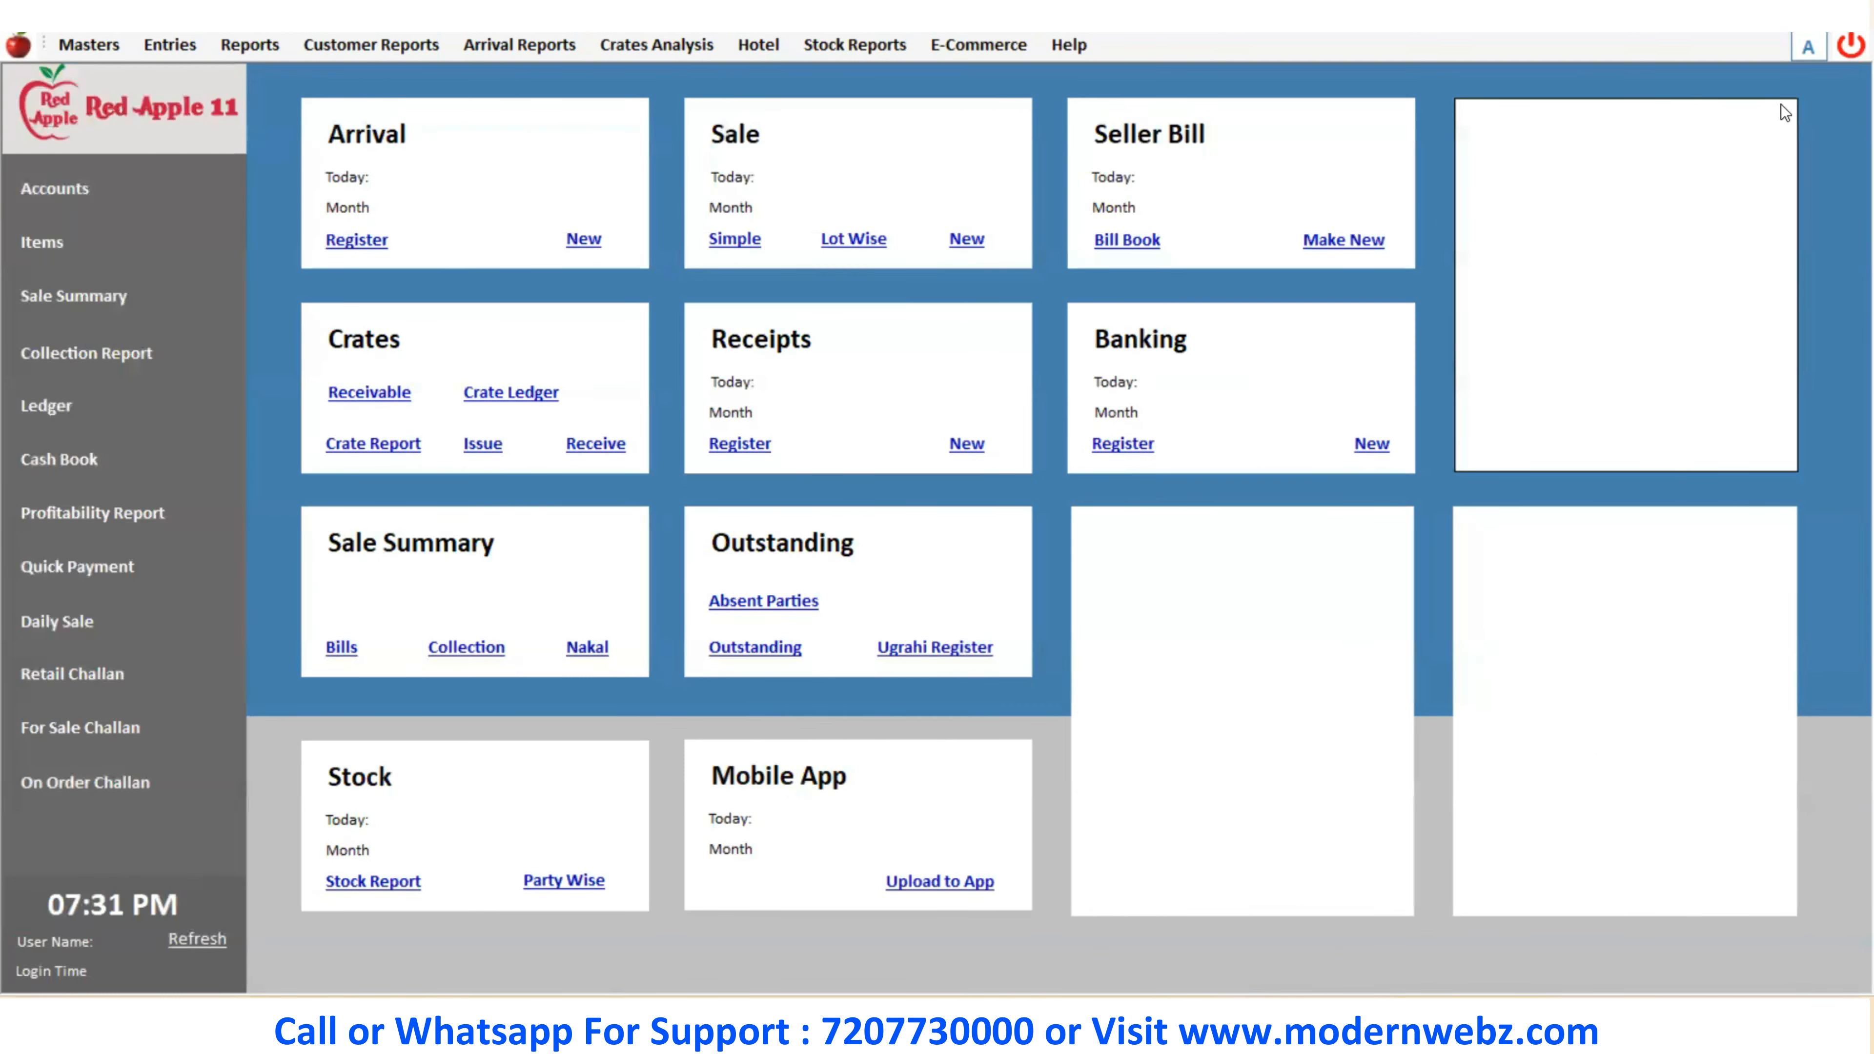
# View the account group entry form and the accounts address book, then close both
pyautogui.click(70, 52)
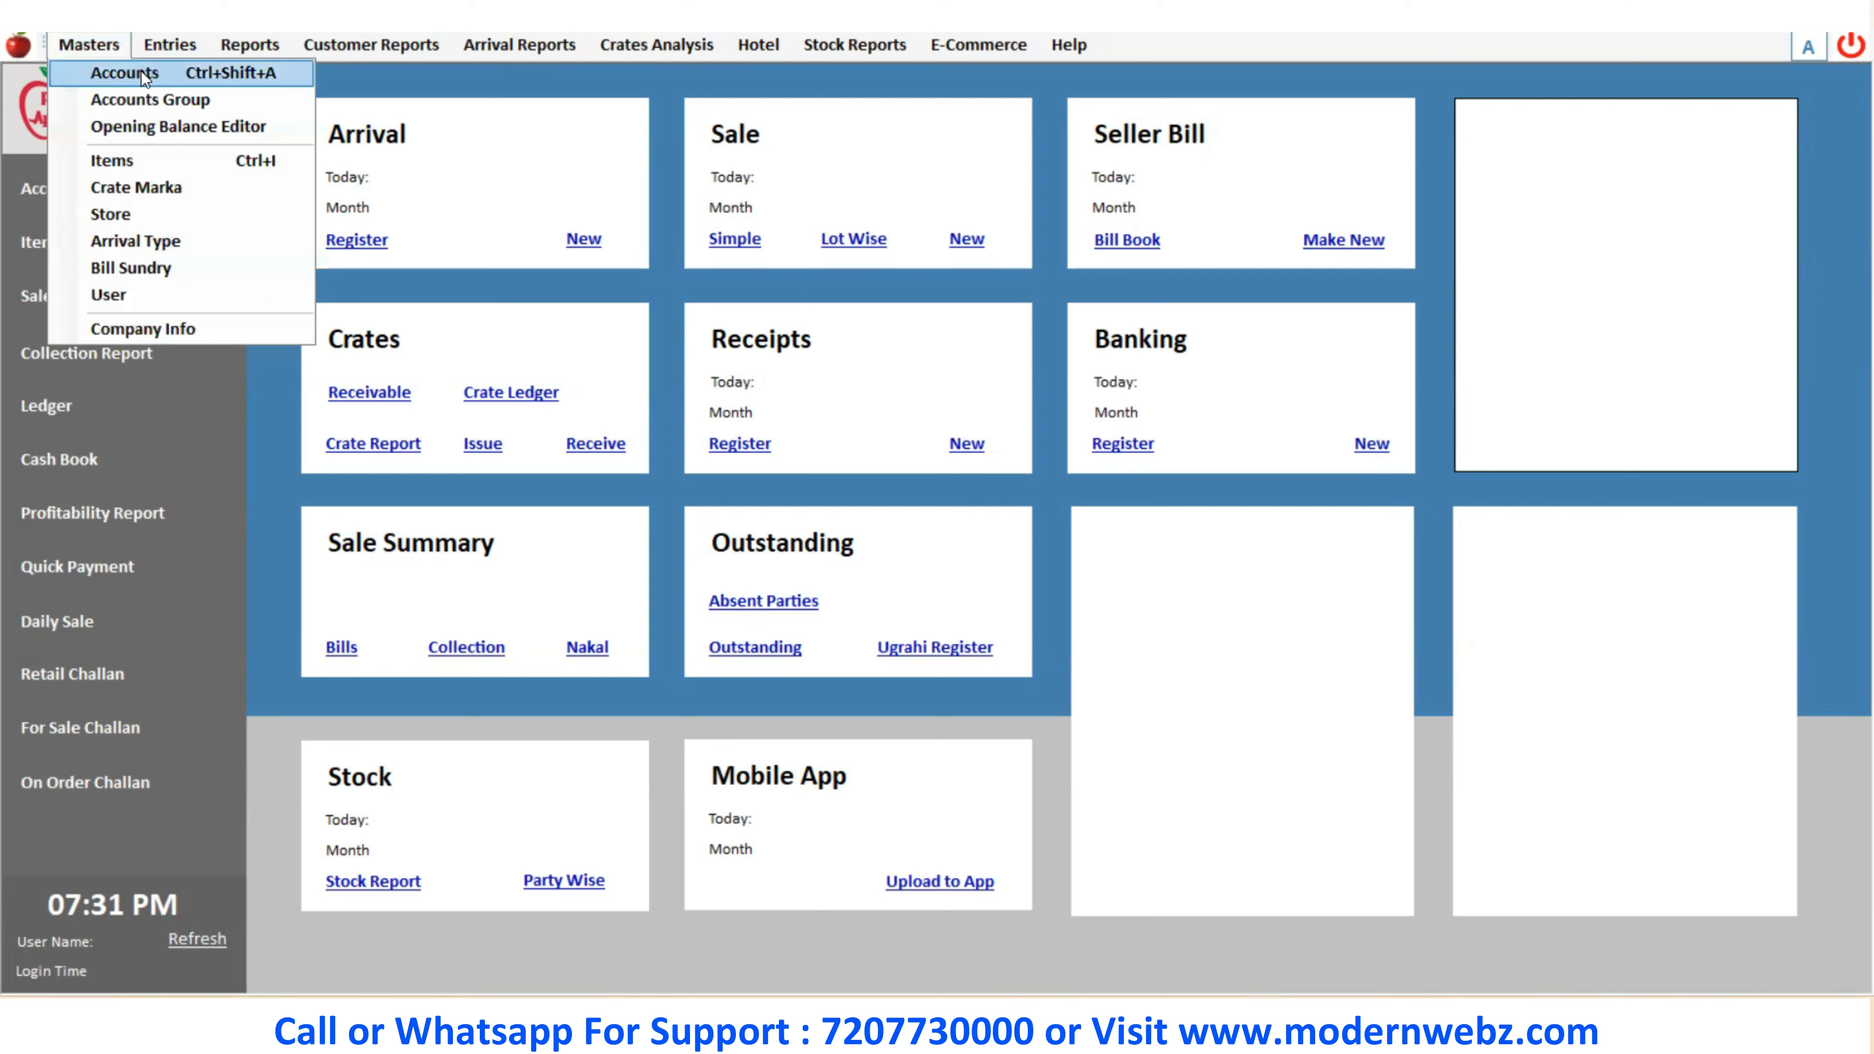
pyautogui.click(145, 101)
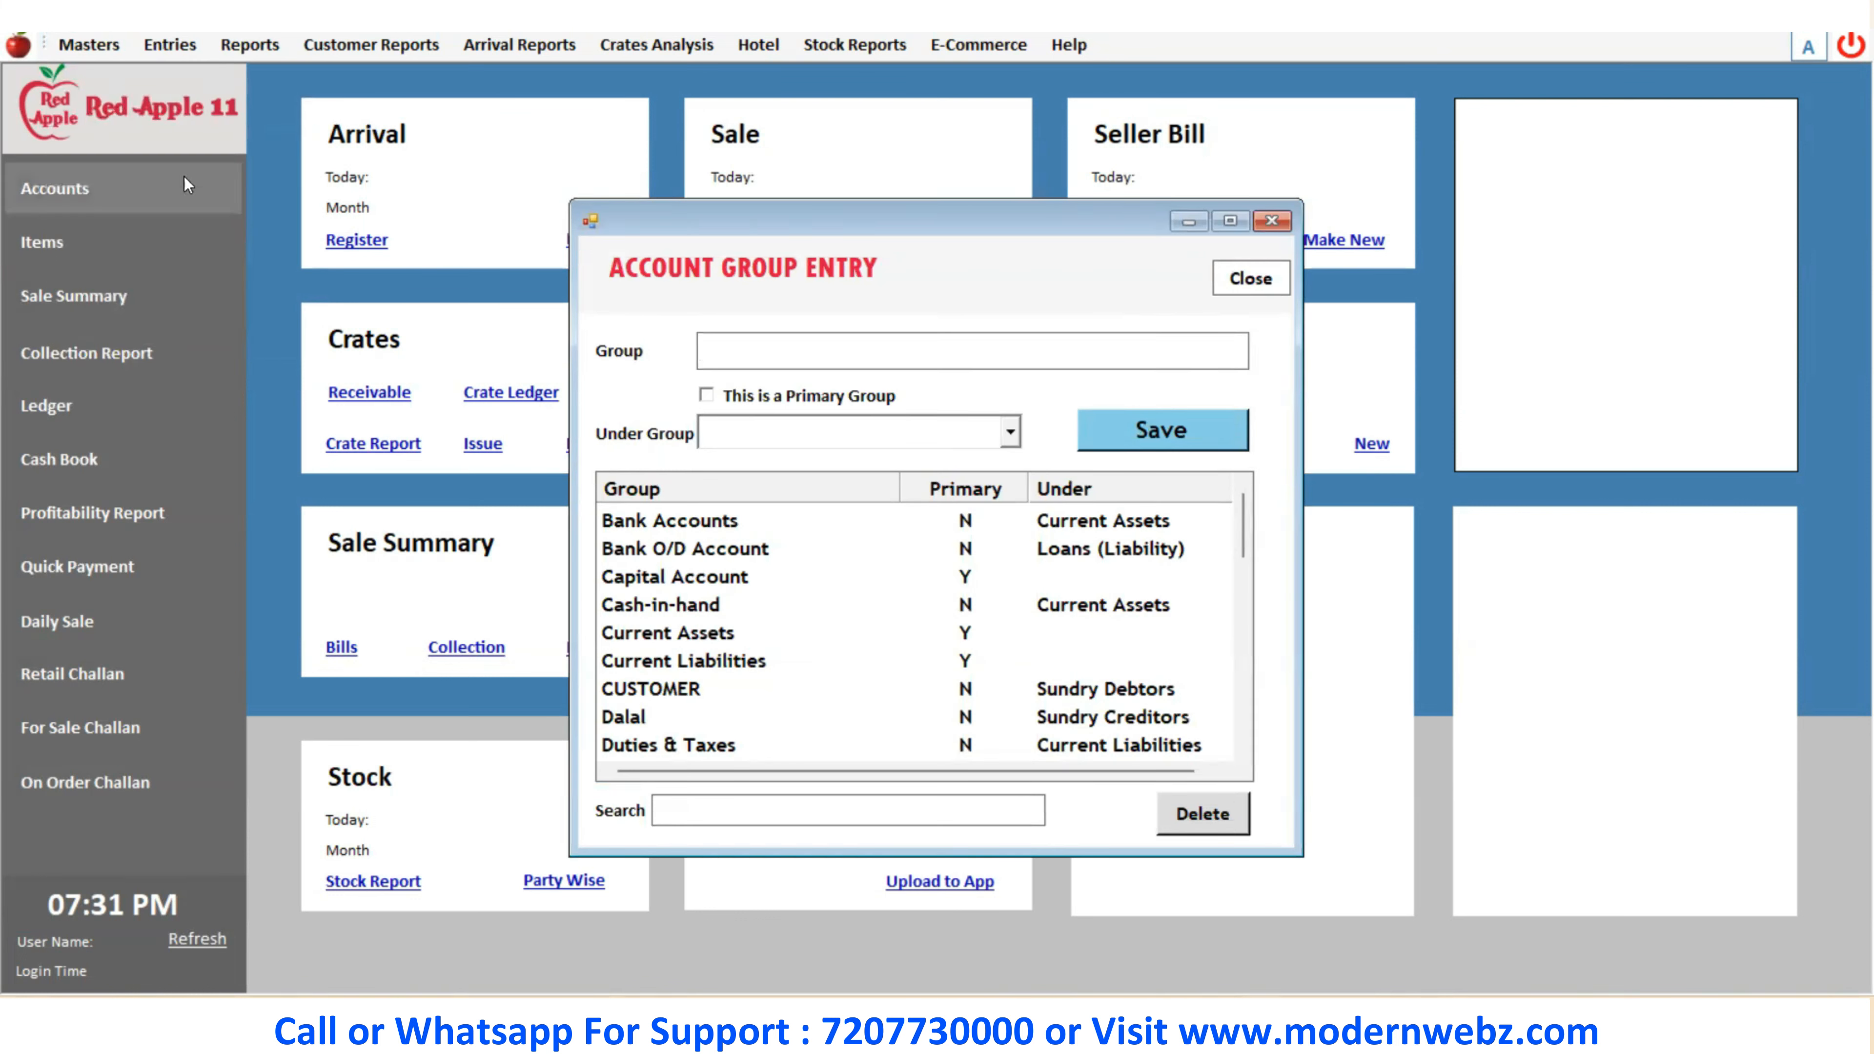
pyautogui.click(97, 43)
pyautogui.click(123, 79)
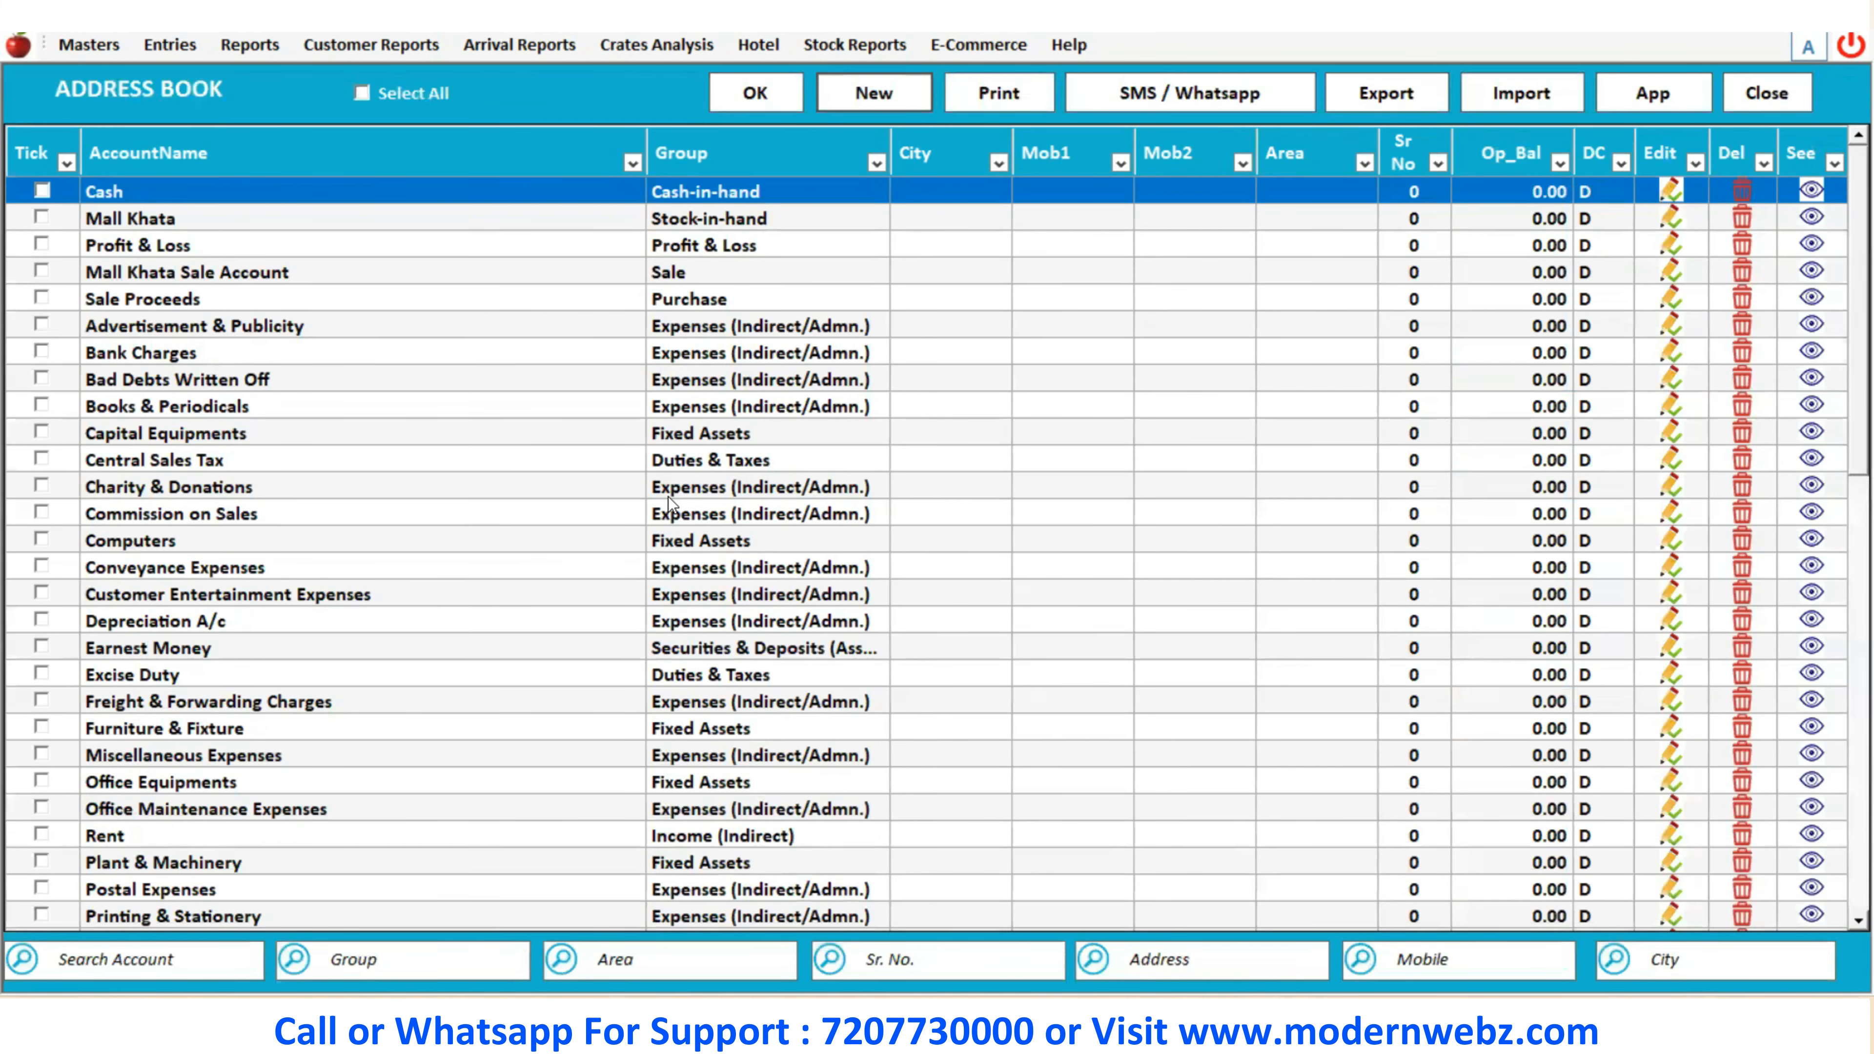
pyautogui.click(1767, 92)
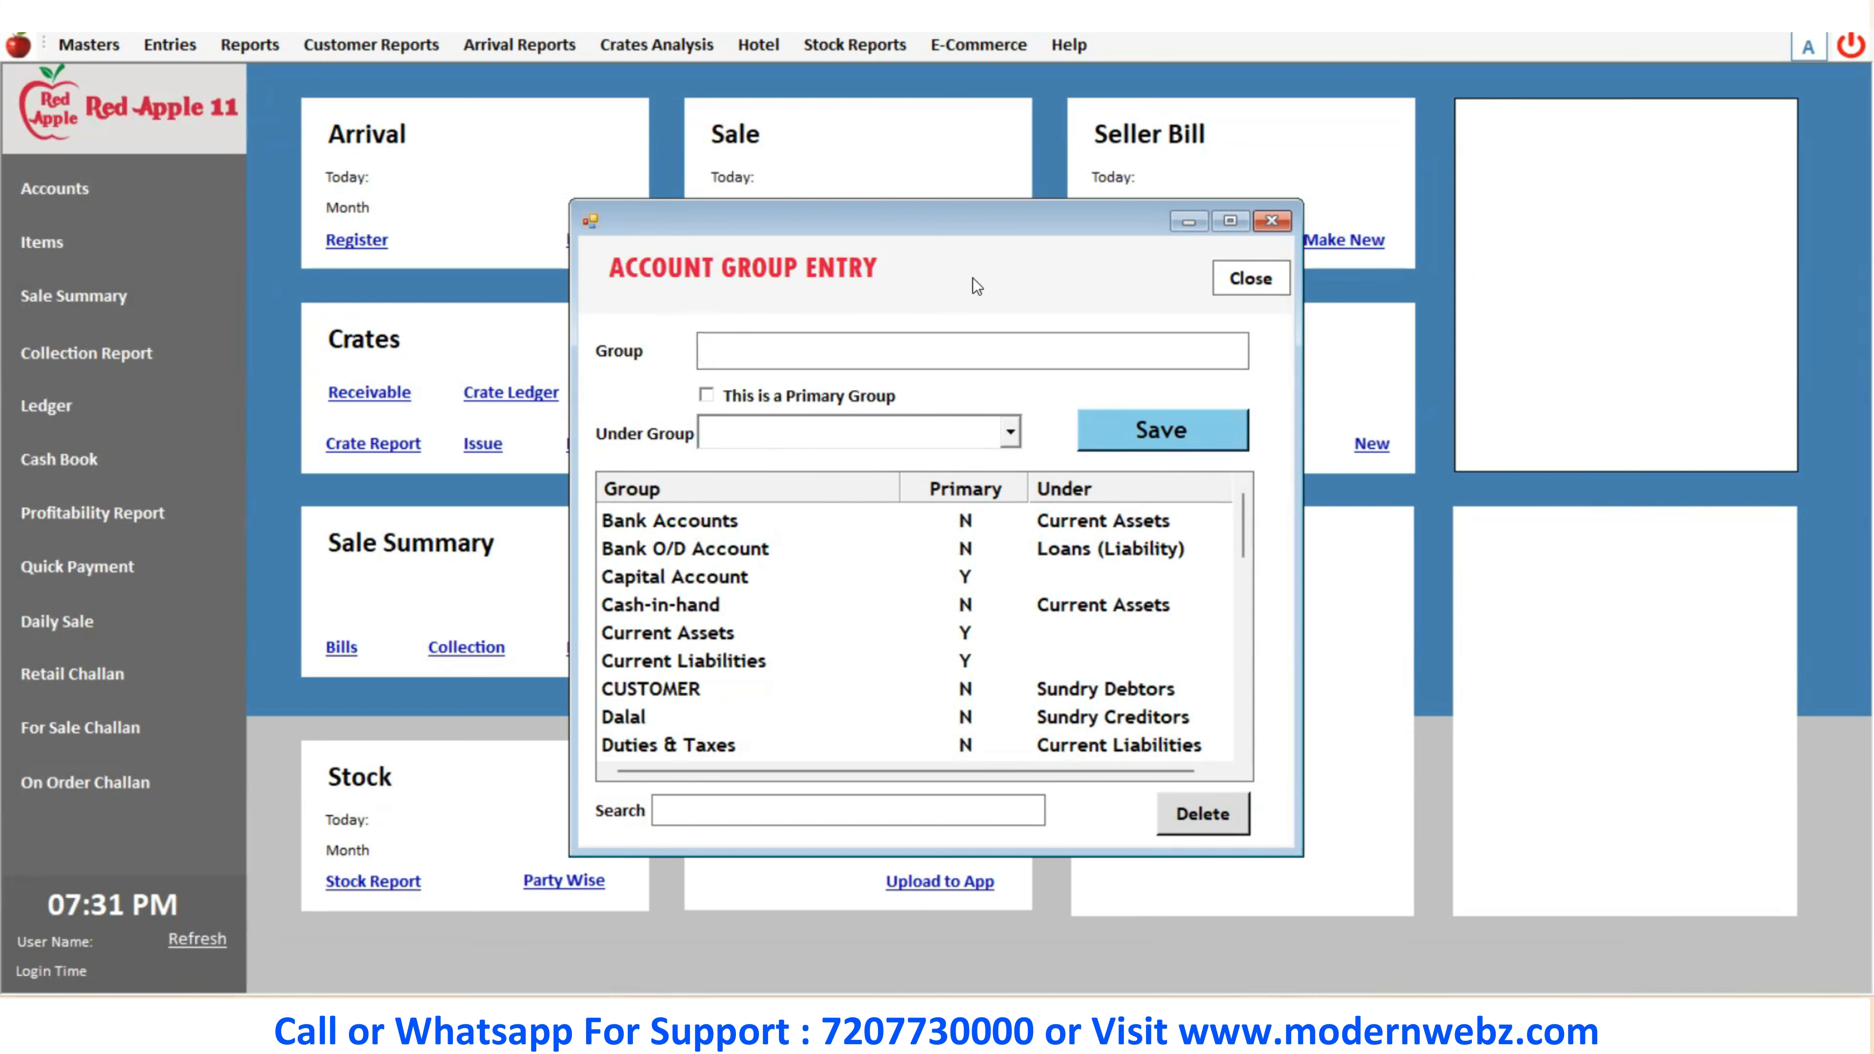
pyautogui.click(1254, 284)
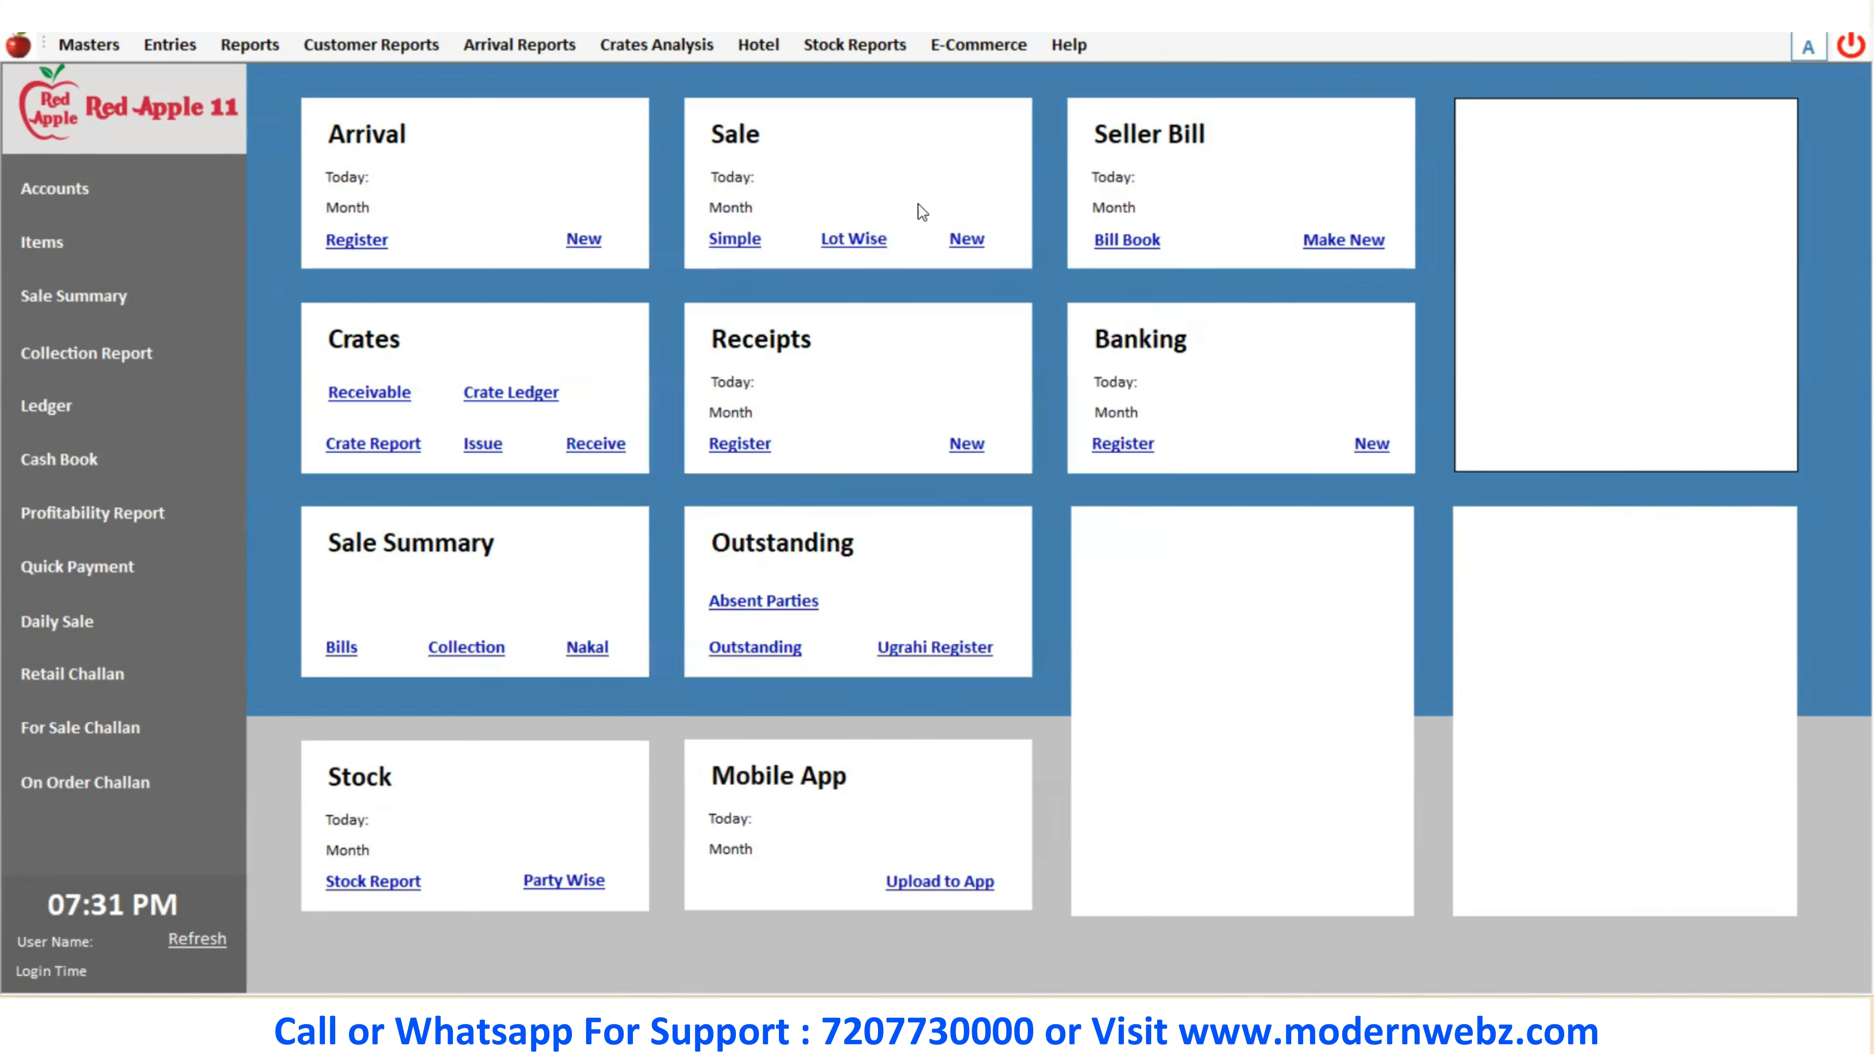
# Open the items master and review the commission, fee and weight settings of Apple and Banana
pyautogui.click(63, 46)
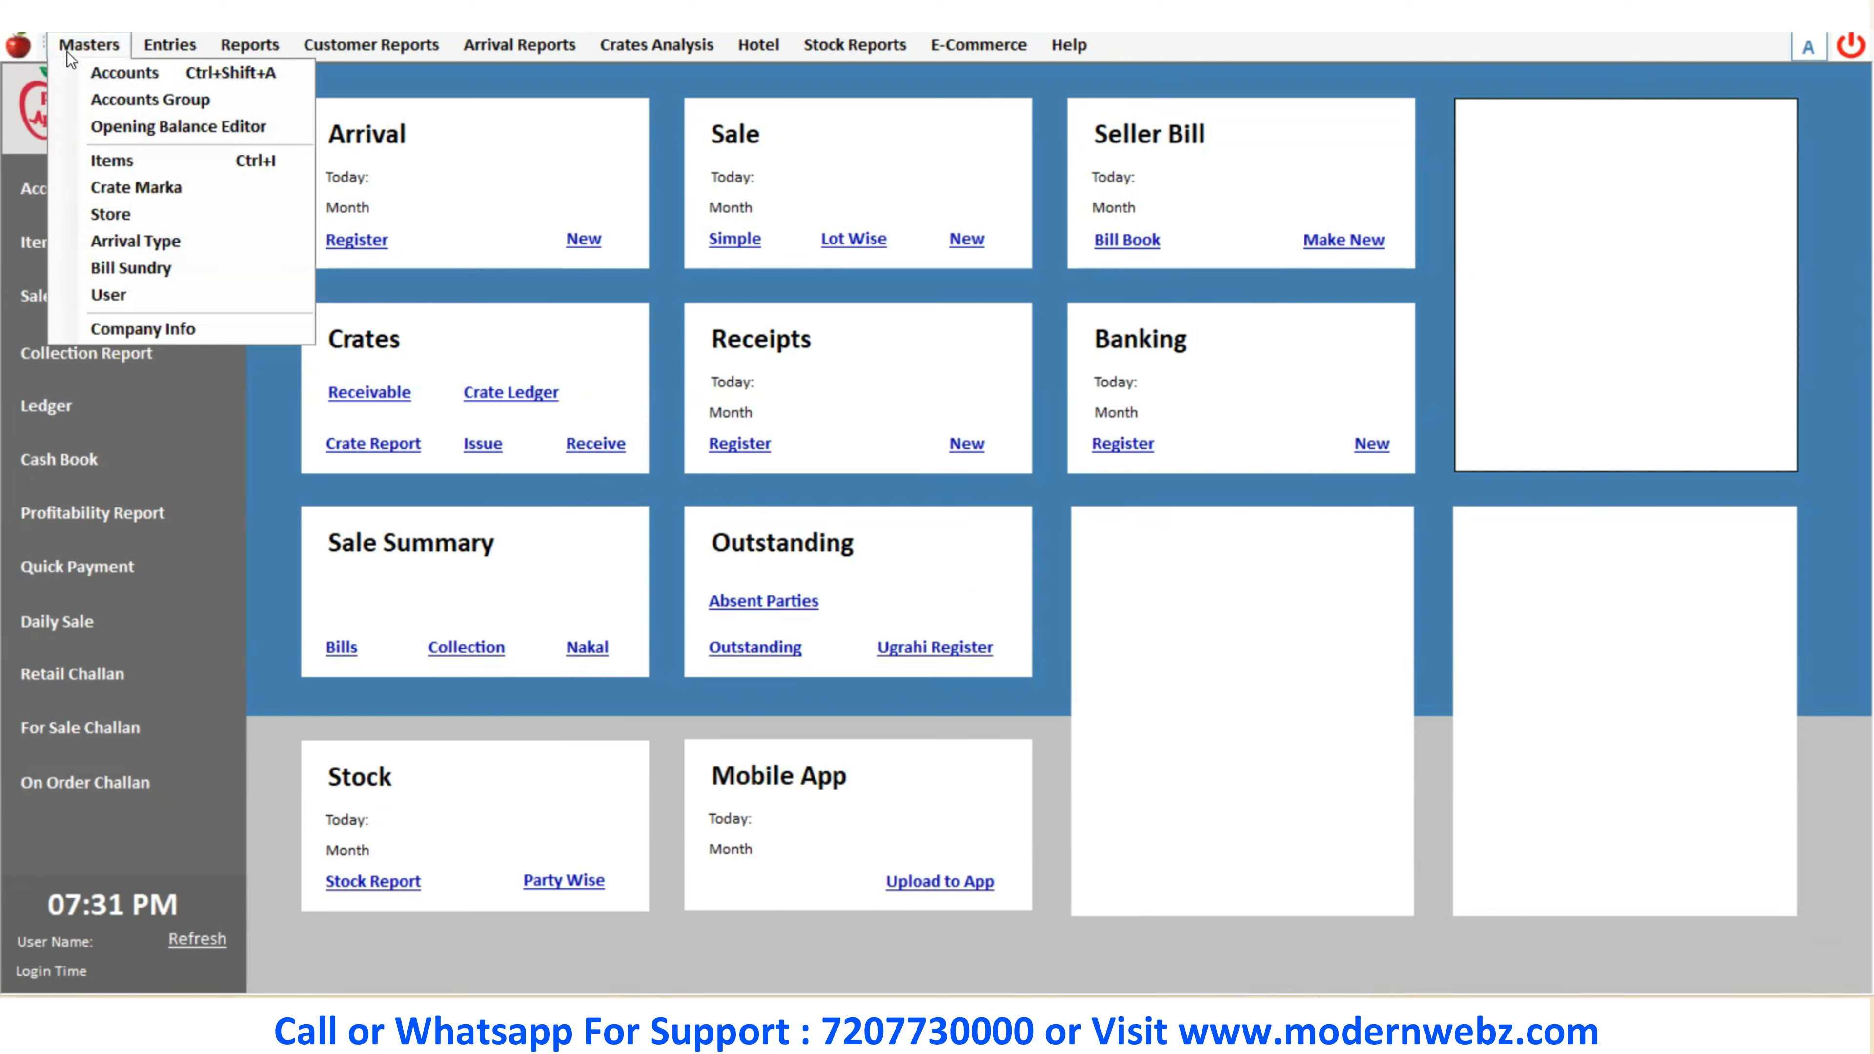
pyautogui.click(160, 163)
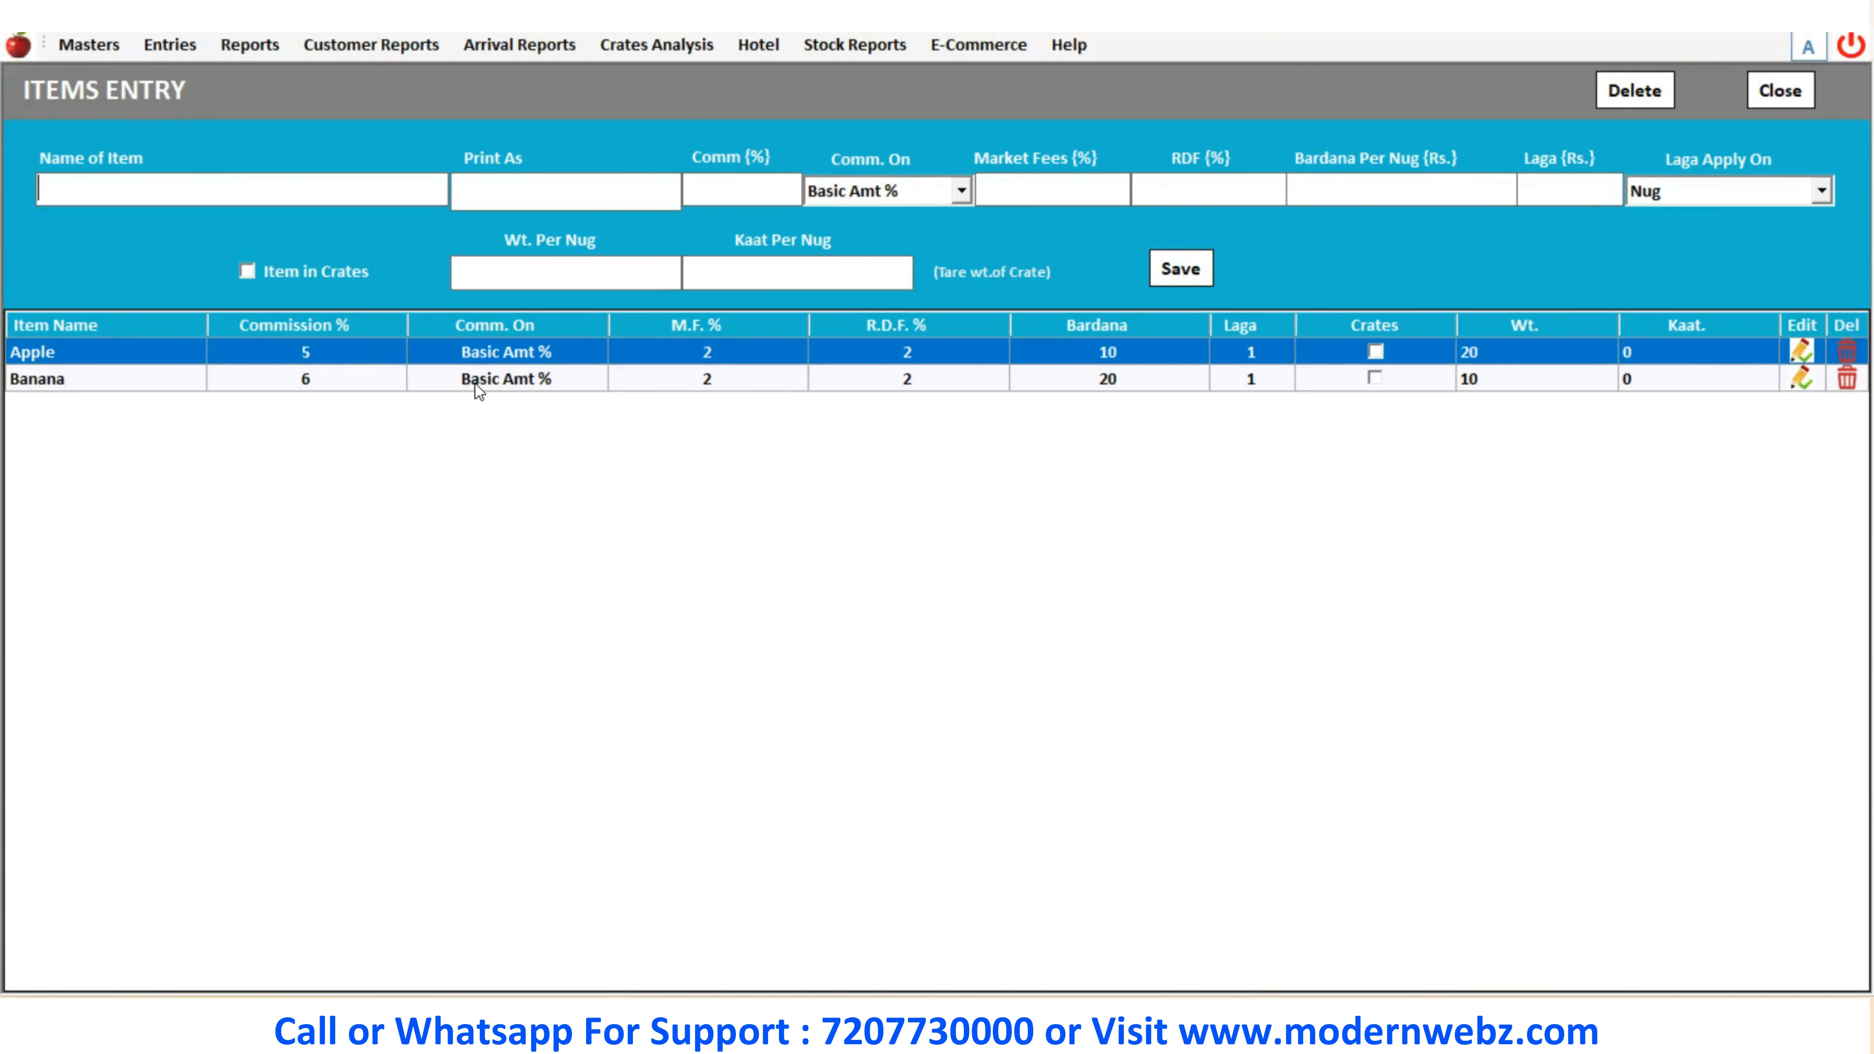
pyautogui.click(441, 381)
pyautogui.click(434, 355)
pyautogui.click(474, 387)
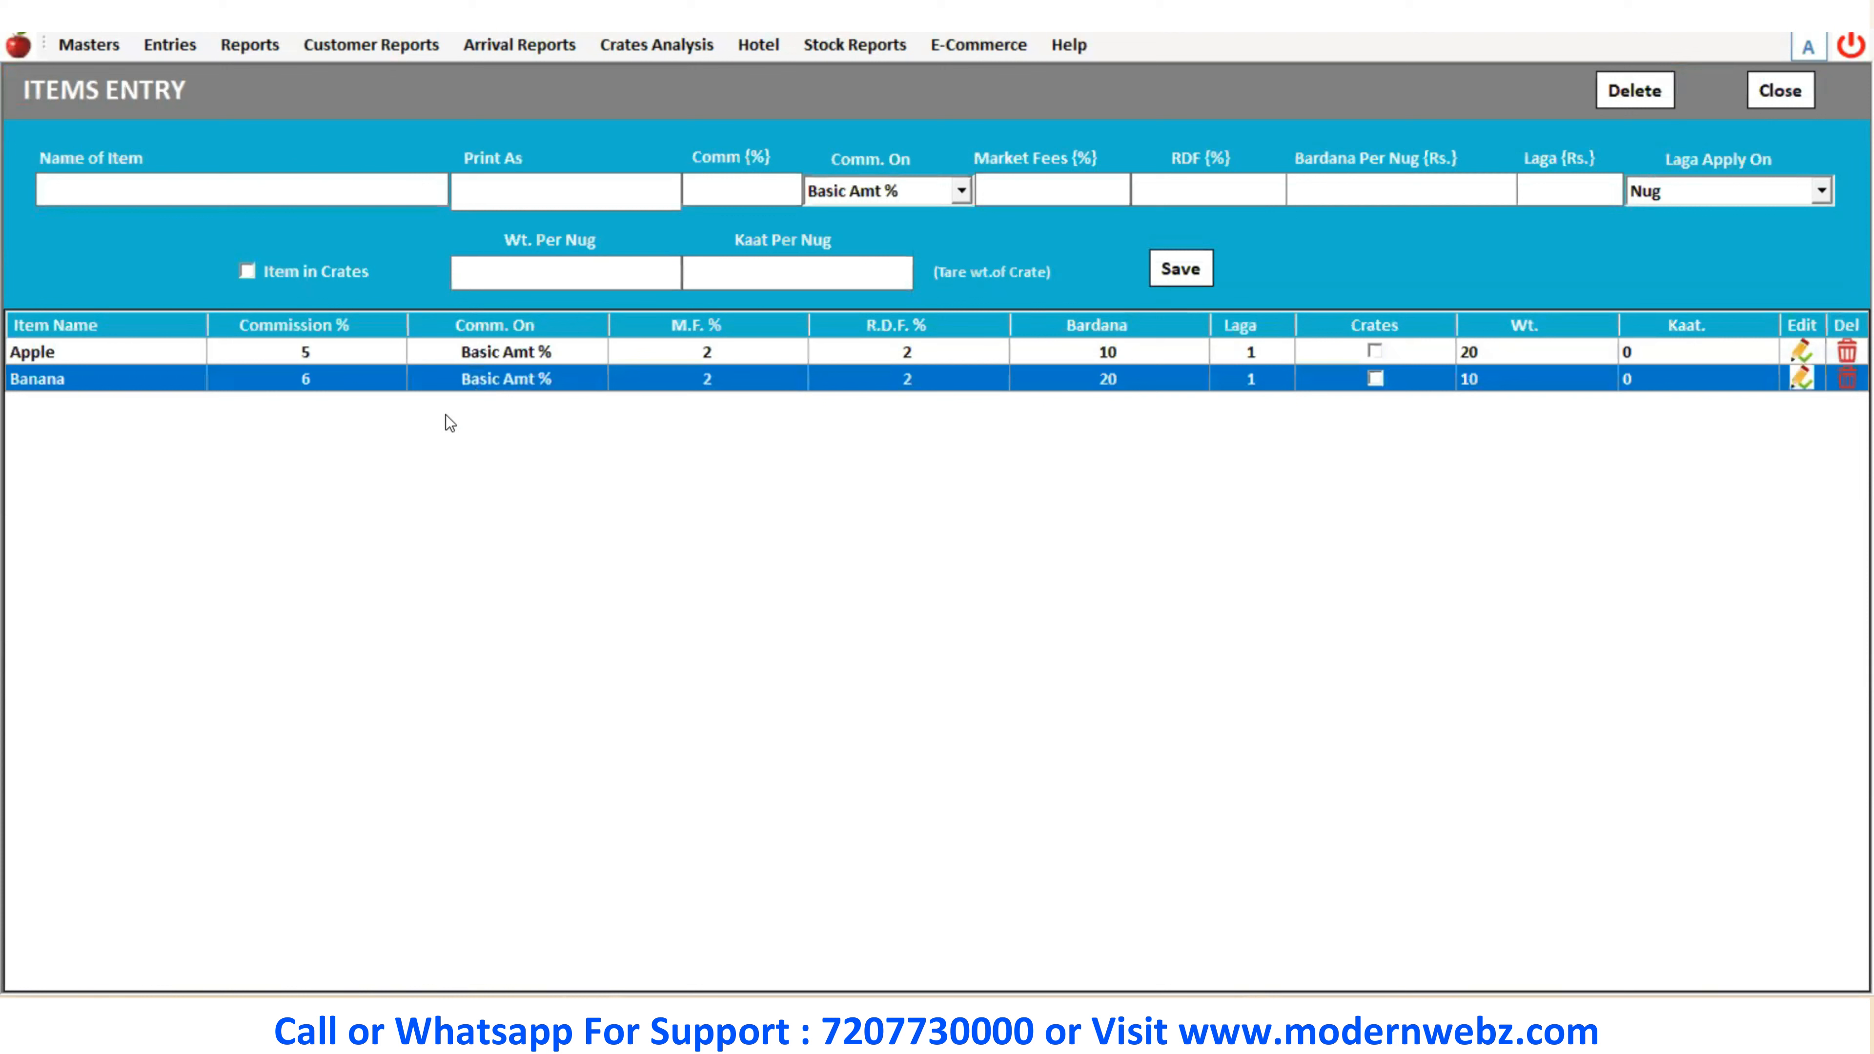
# Start a new item named Grapes, printed as Grapes, with 5 commission calculated on Basic Amt %
pyautogui.click(209, 194)
pyautogui.write('Grapes')
pyautogui.press('Tab')
pyautogui.write('Grapes')
pyautogui.press('Tab')
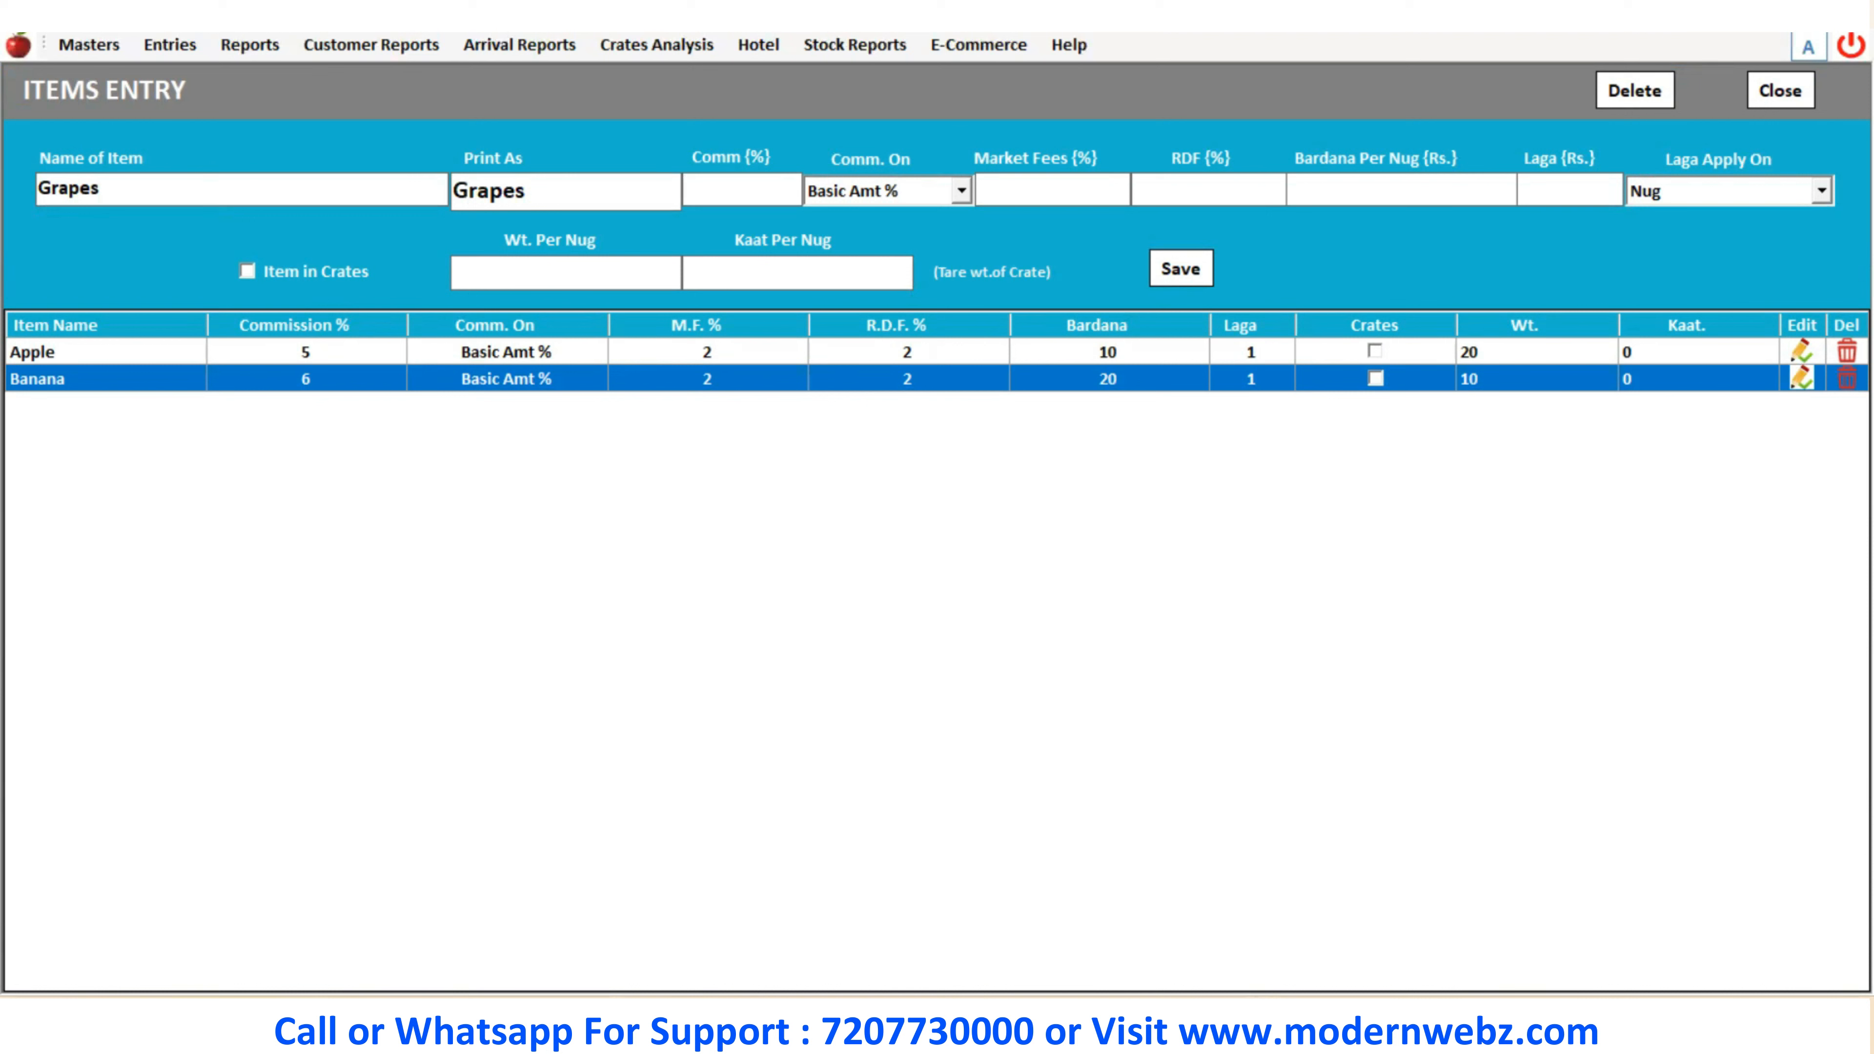
pyautogui.write('5')
pyautogui.press('Tab')
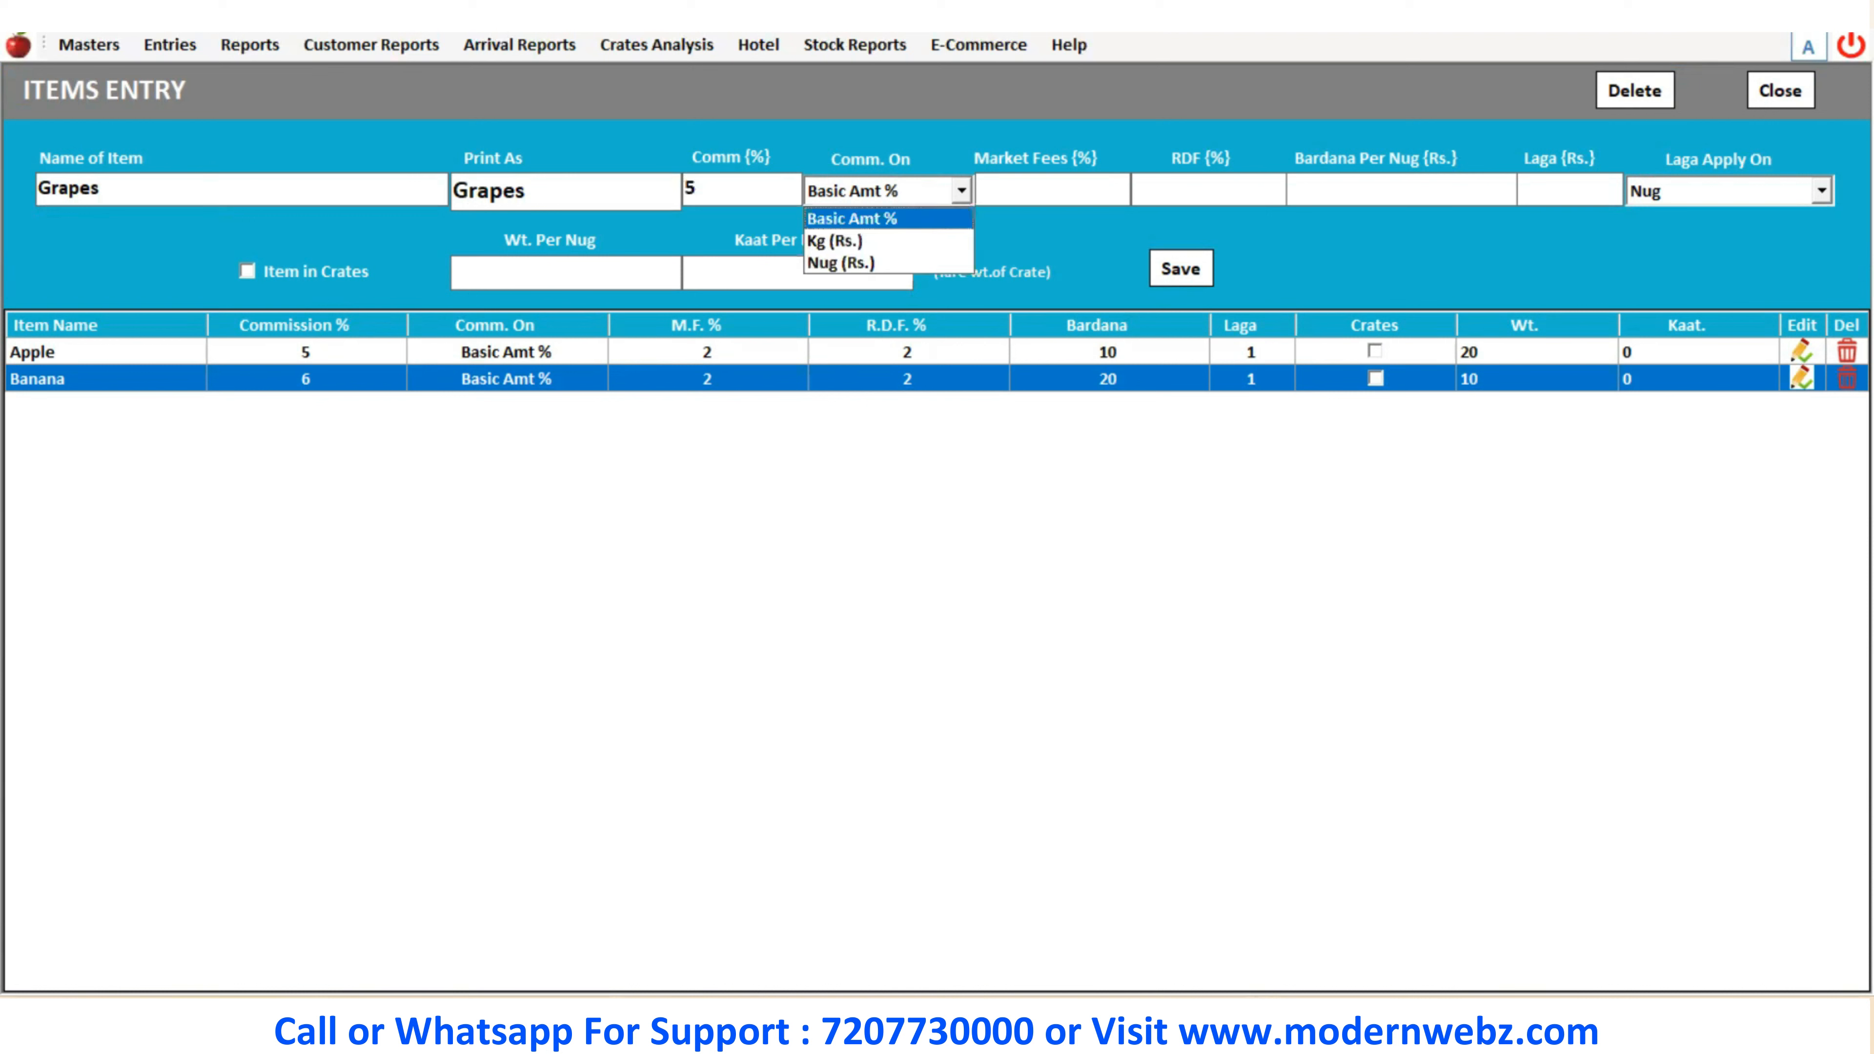
pyautogui.press('Tab')
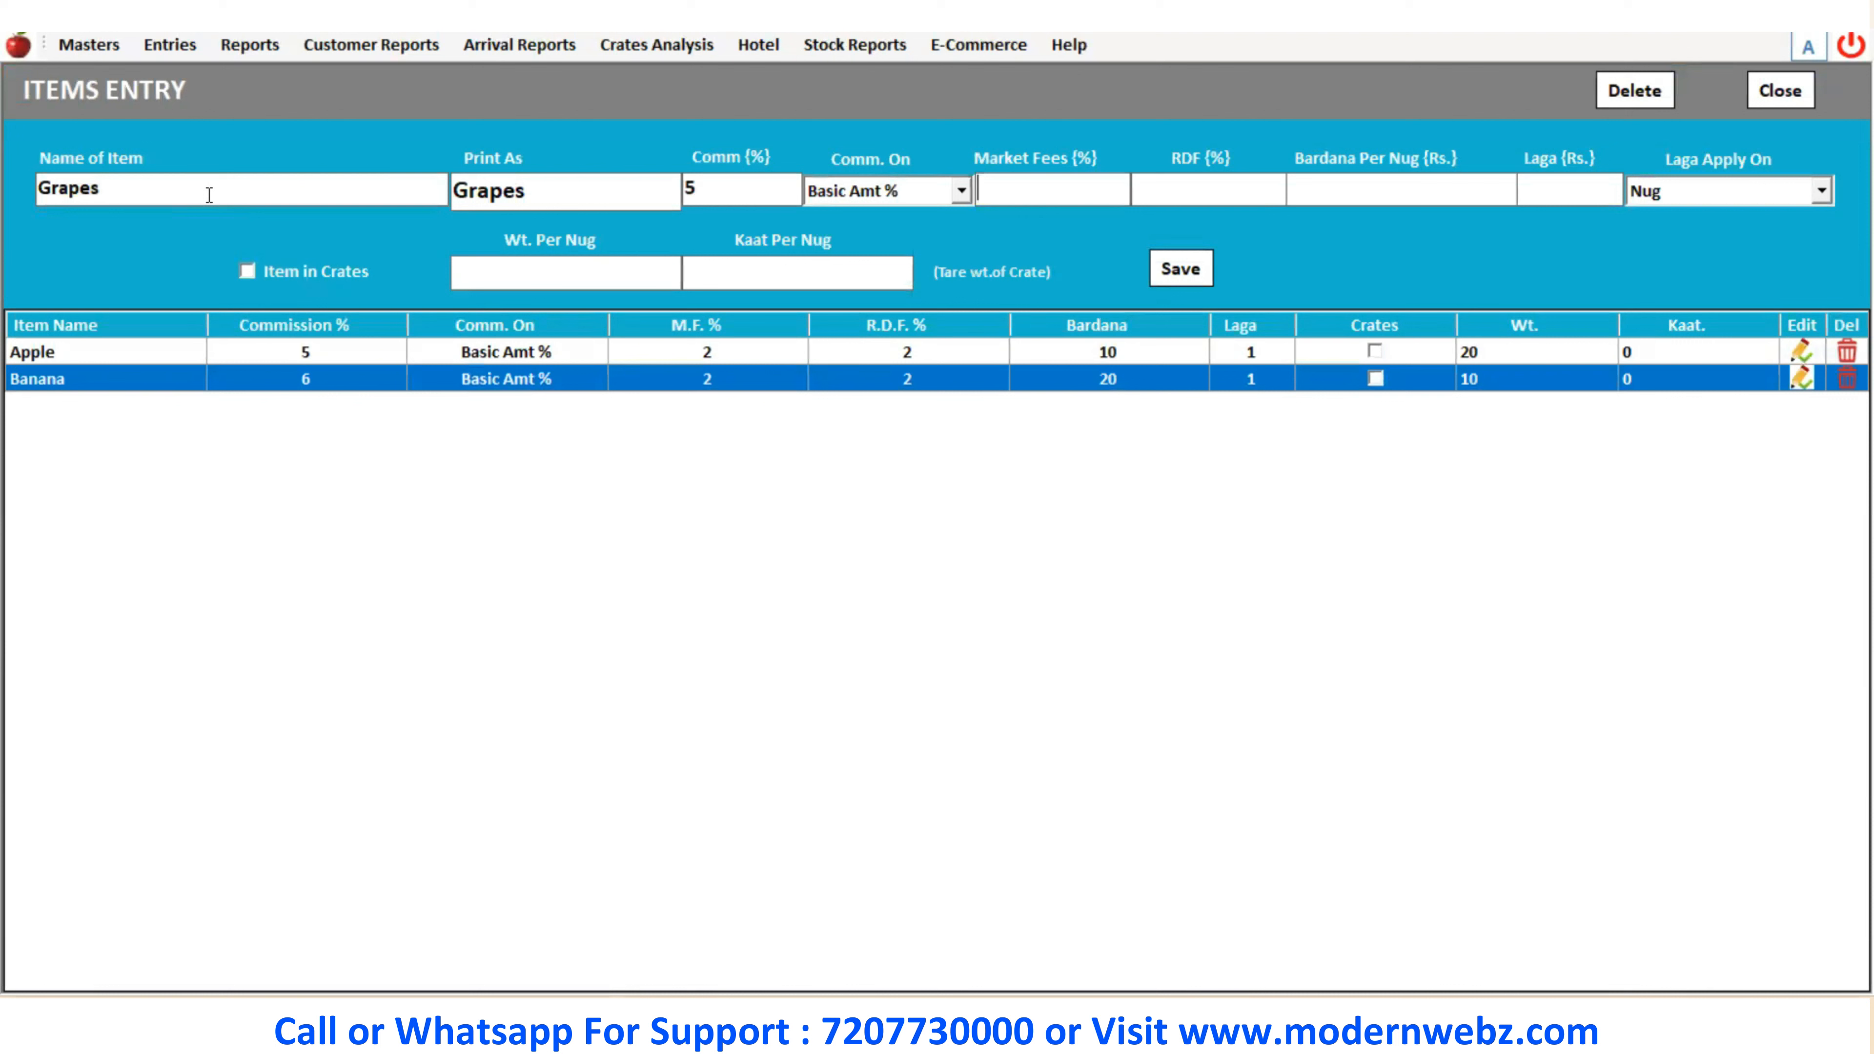
# Set the Grapes market fees to 2%, RDF to 2%, bardana per nug to 10 and laga to 1 applied on Nug
pyautogui.write('2')
pyautogui.press('Tab')
pyautogui.write('2')
pyautogui.write('10')
pyautogui.press('Tab')
pyautogui.write('1')
pyautogui.press('Return')
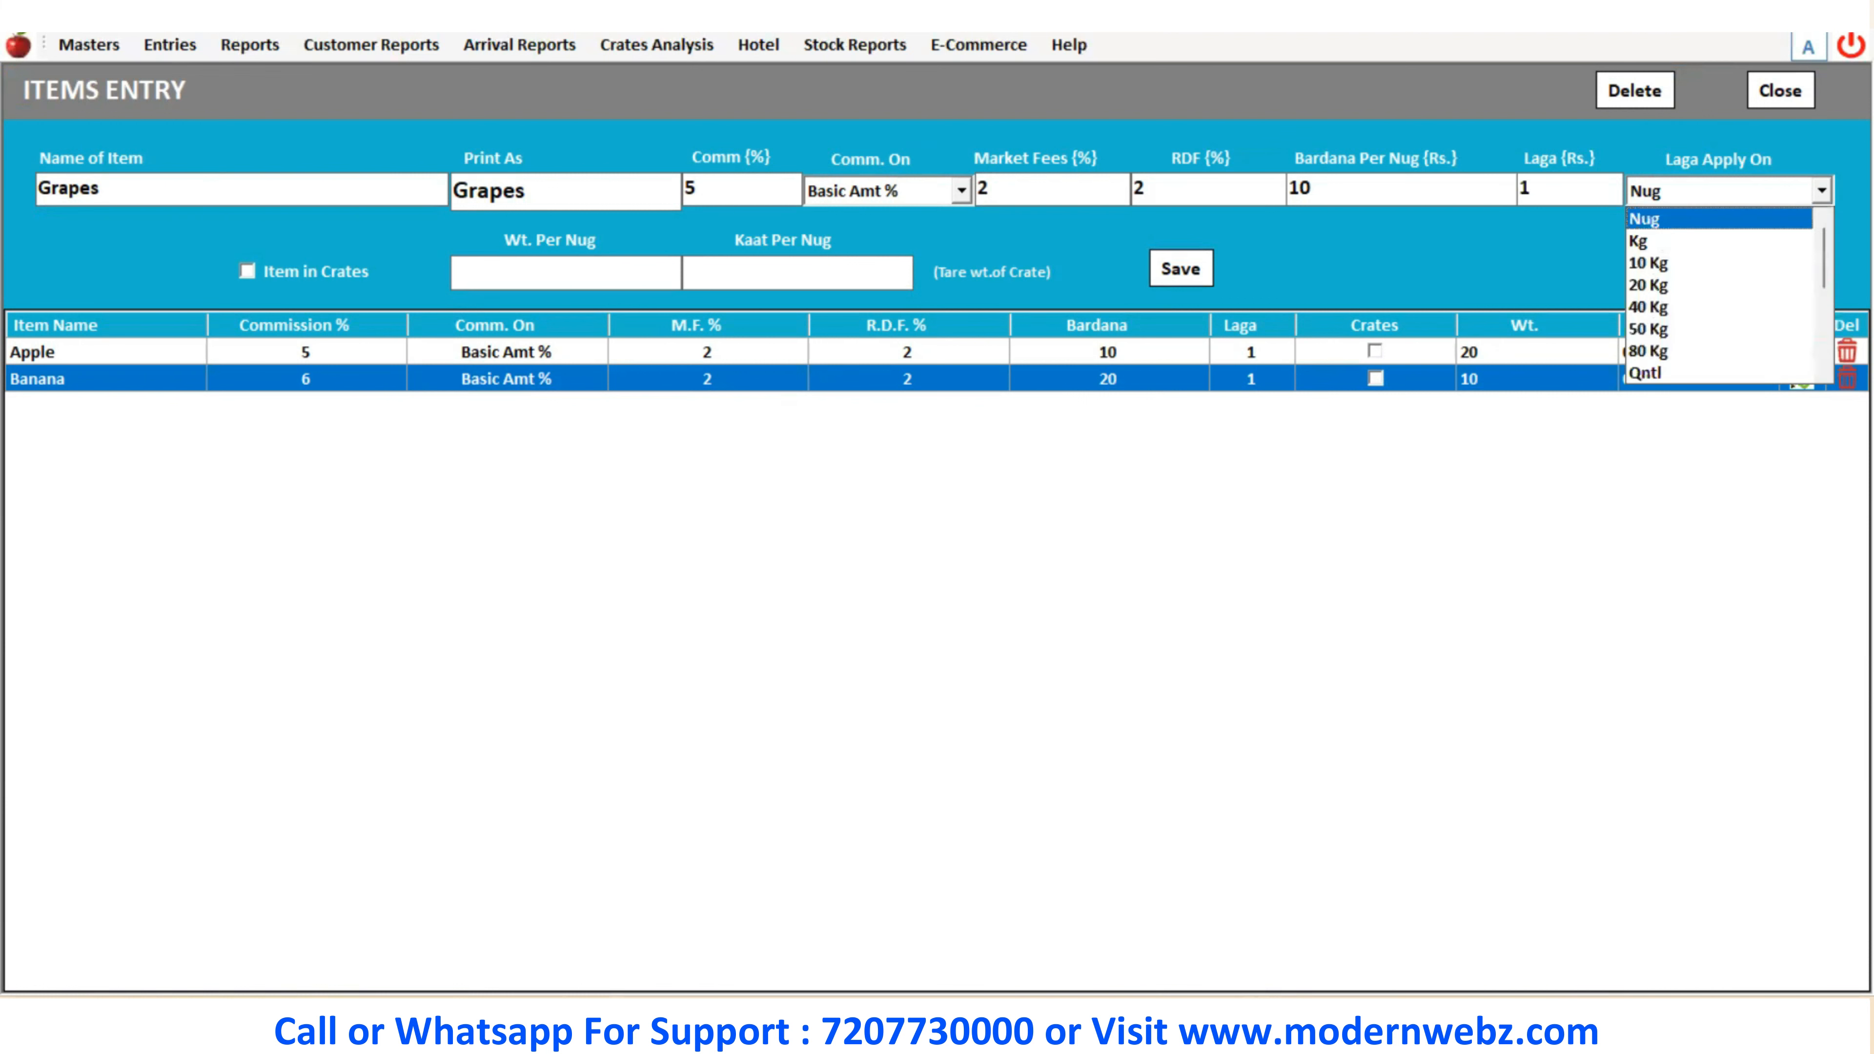
pyautogui.press('Return')
pyautogui.press('Return')
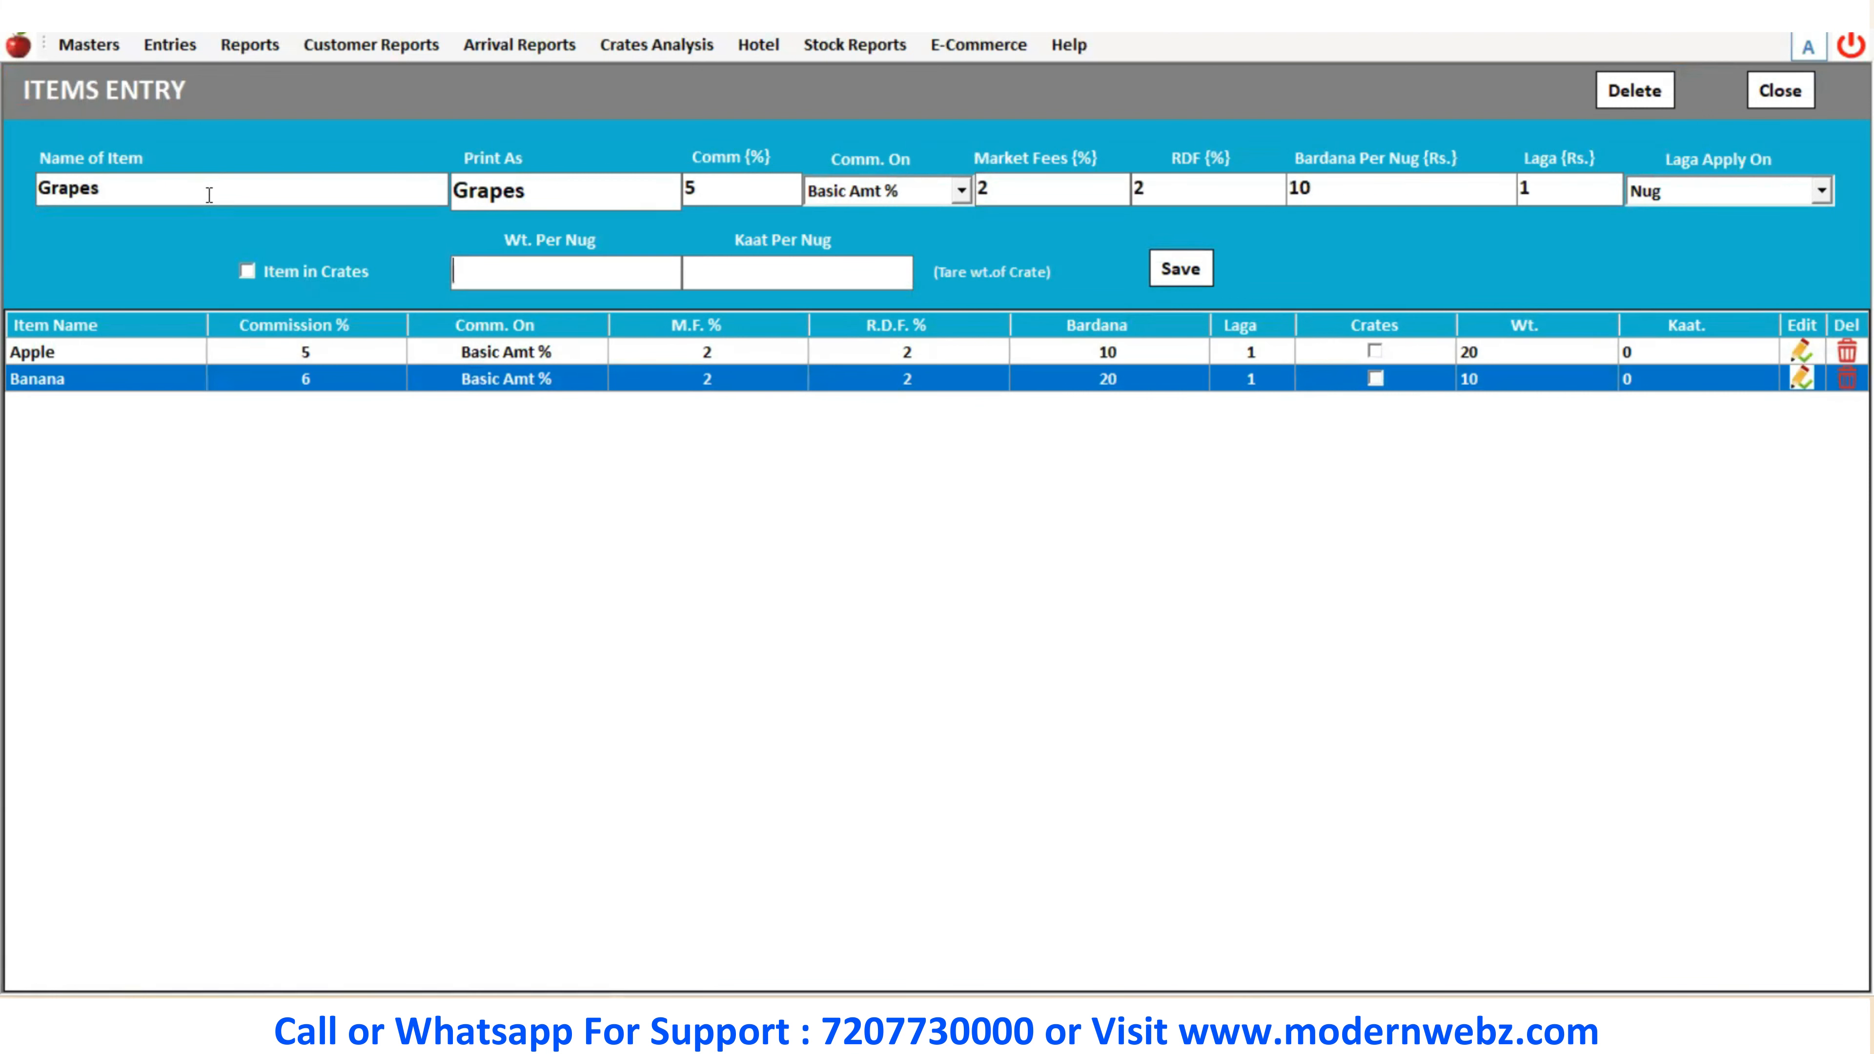
# Set the Grapes weight per nug to 20 with a kaat of 0.00 and save the new item
pyautogui.write('20')
pyautogui.press('Return')
pyautogui.press('Return')
pyautogui.press('Return')
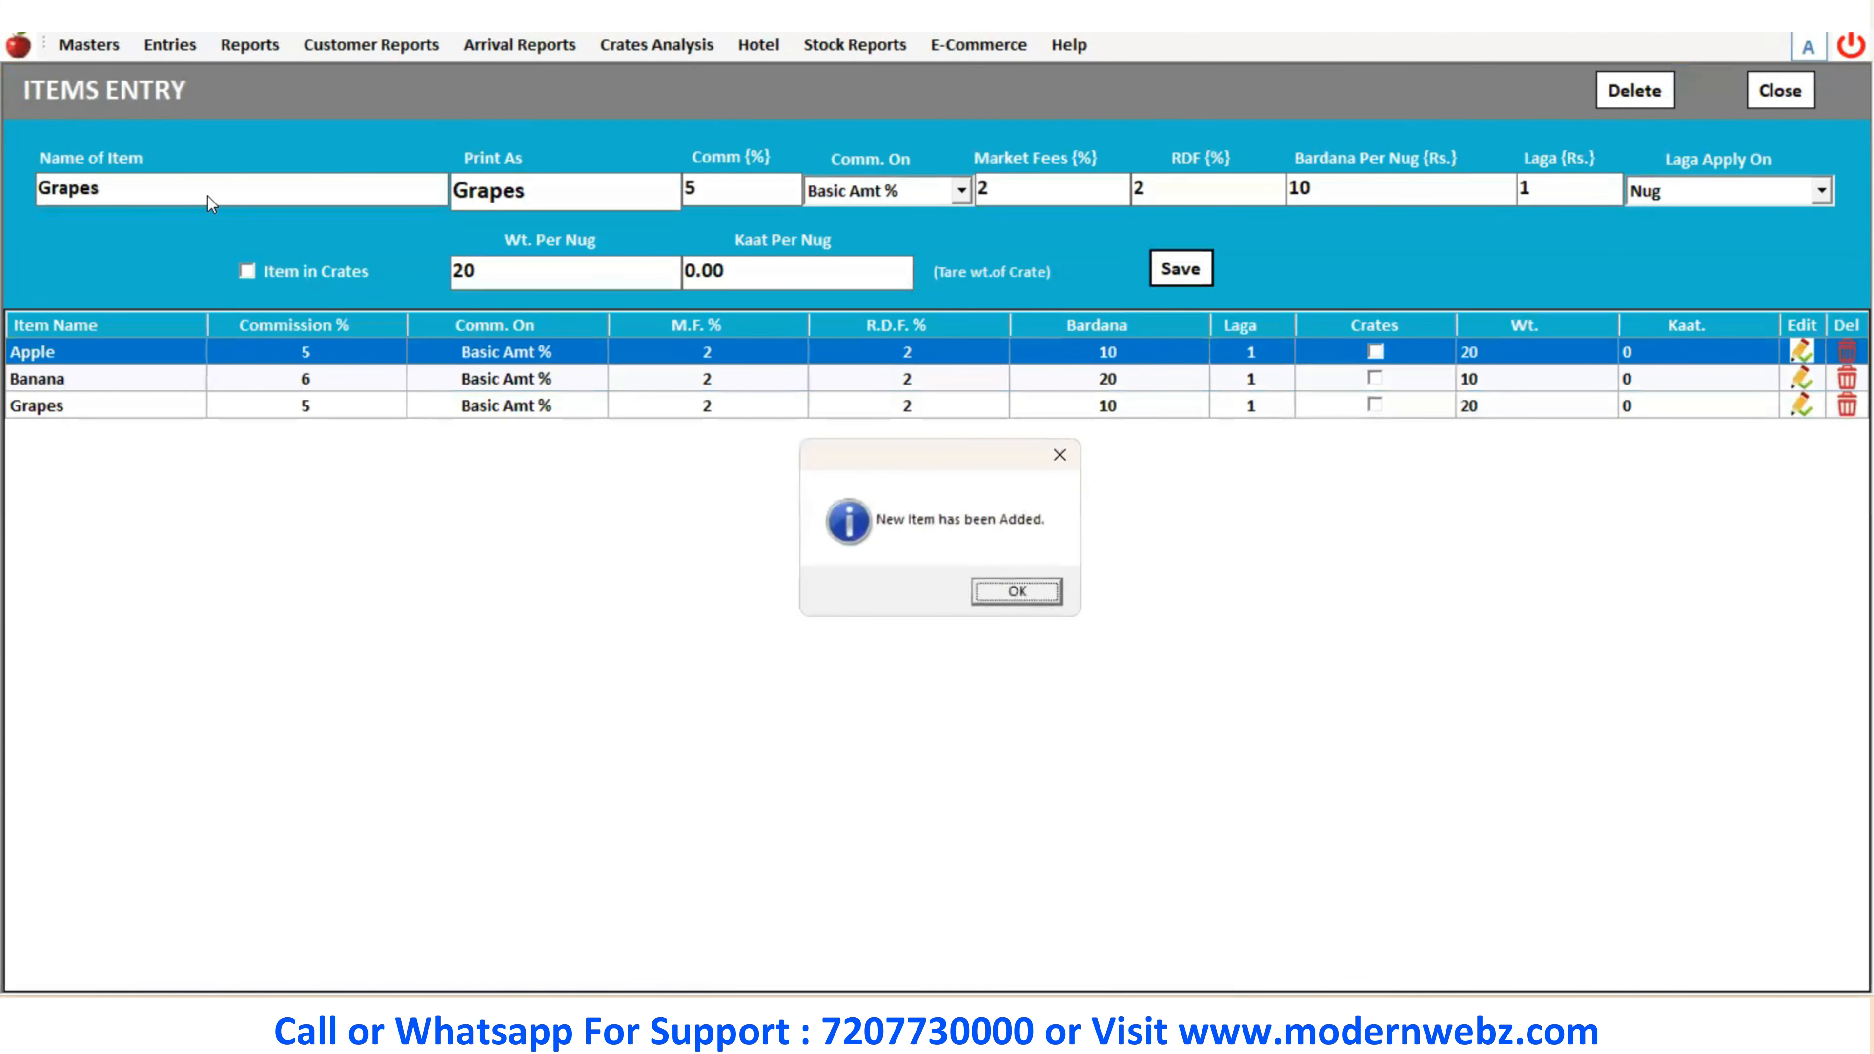
pyautogui.press('Return')
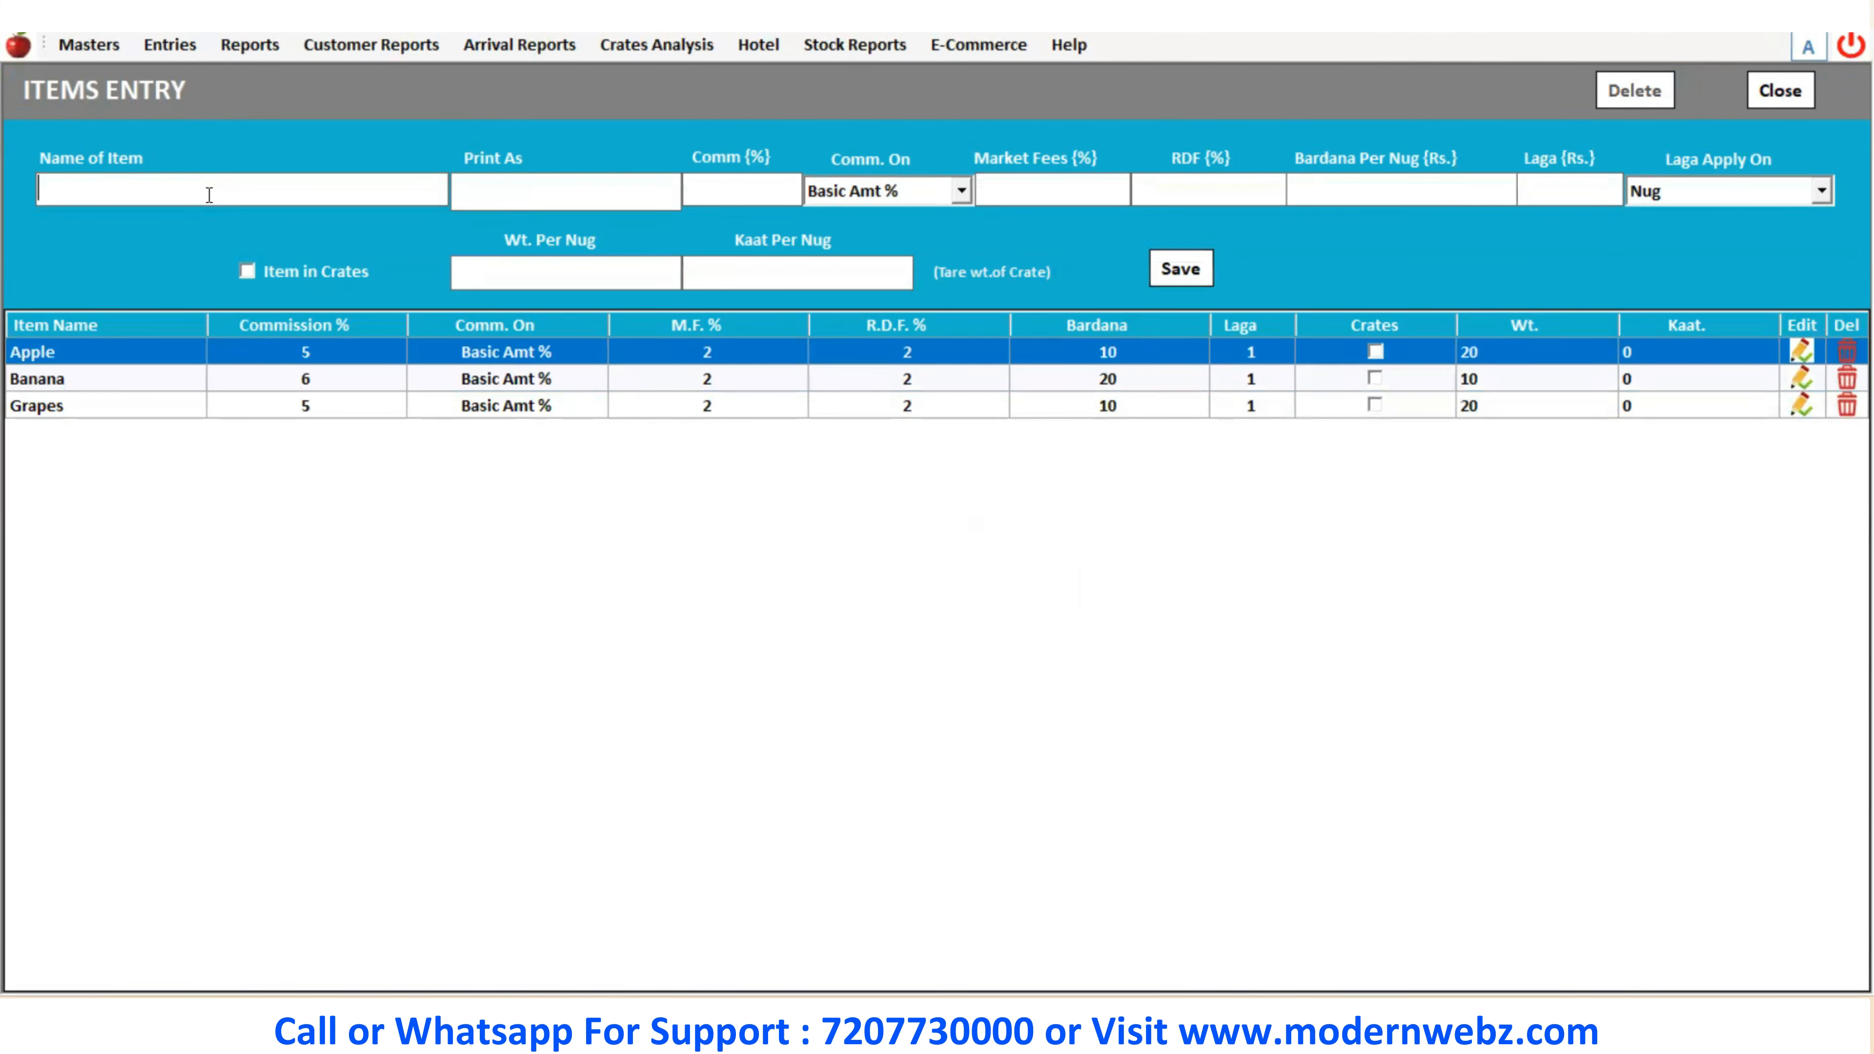
# Load the saved Grapes item for editing to review its details, and close the items entry form
pyautogui.click(309, 411)
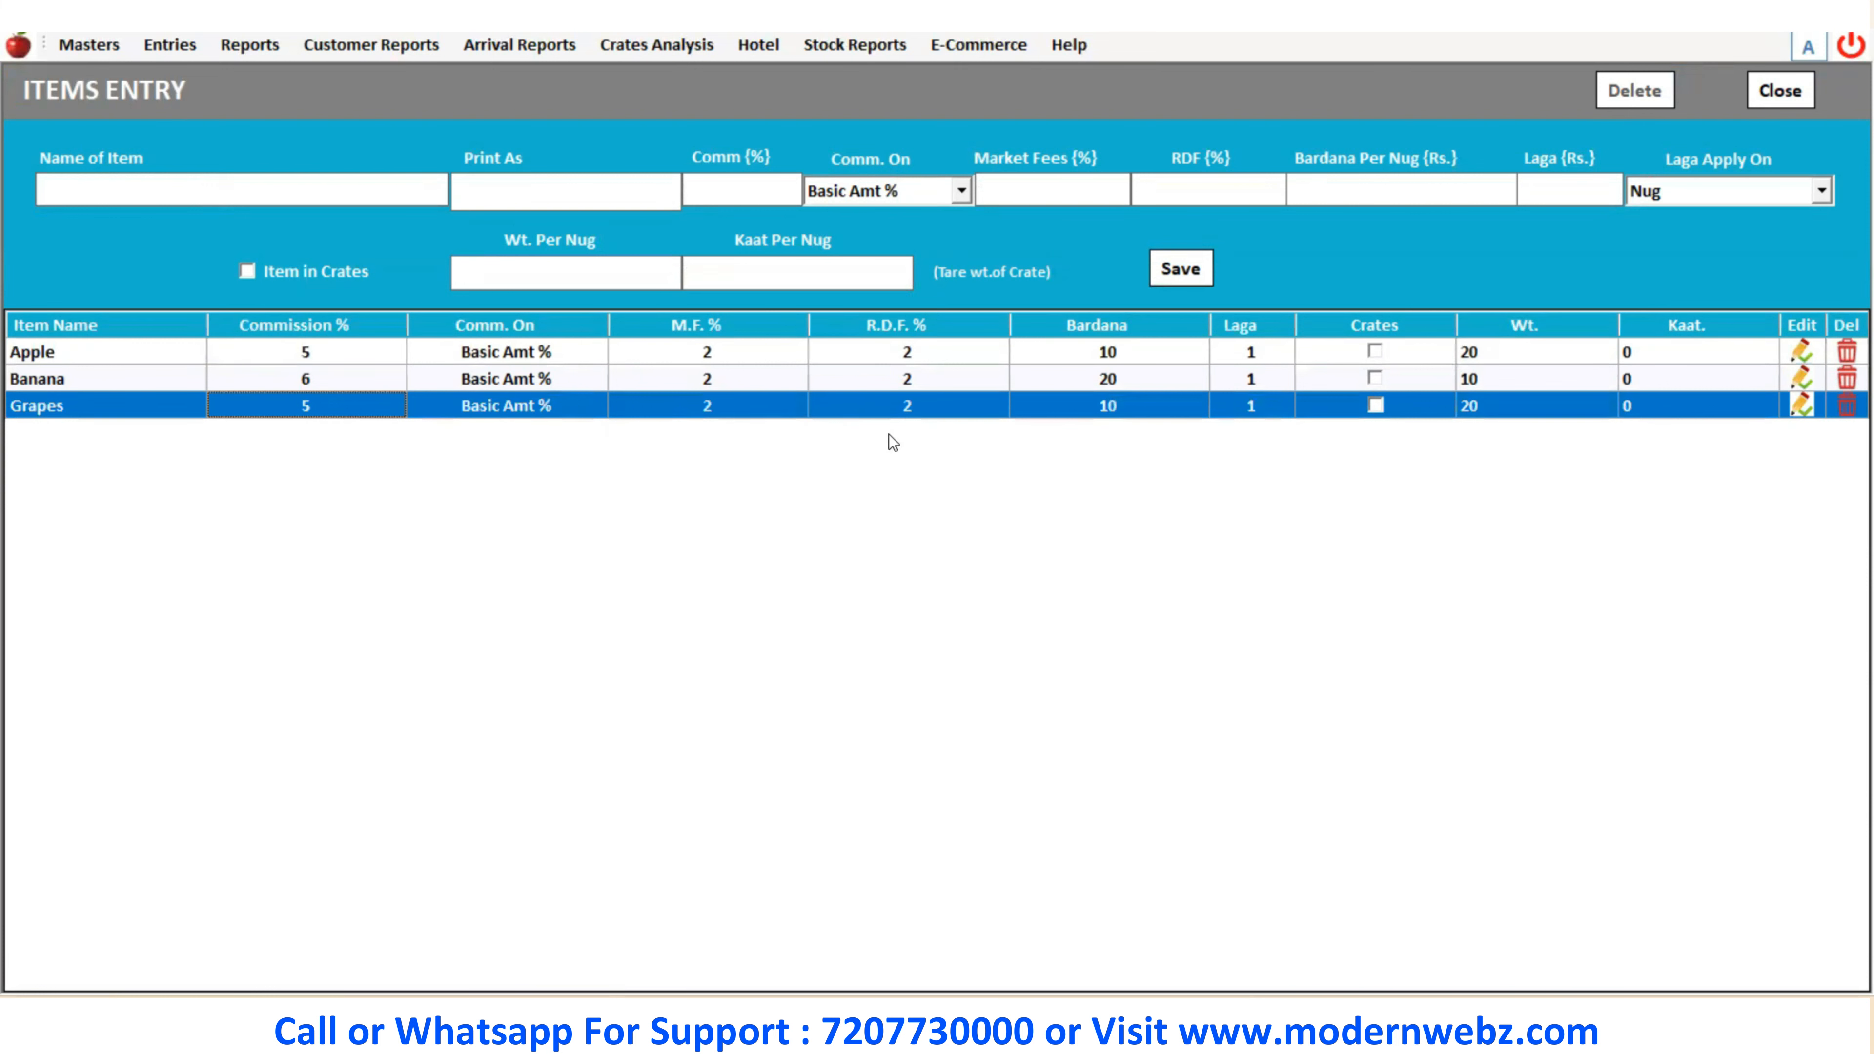
pyautogui.doubleClick(667, 410)
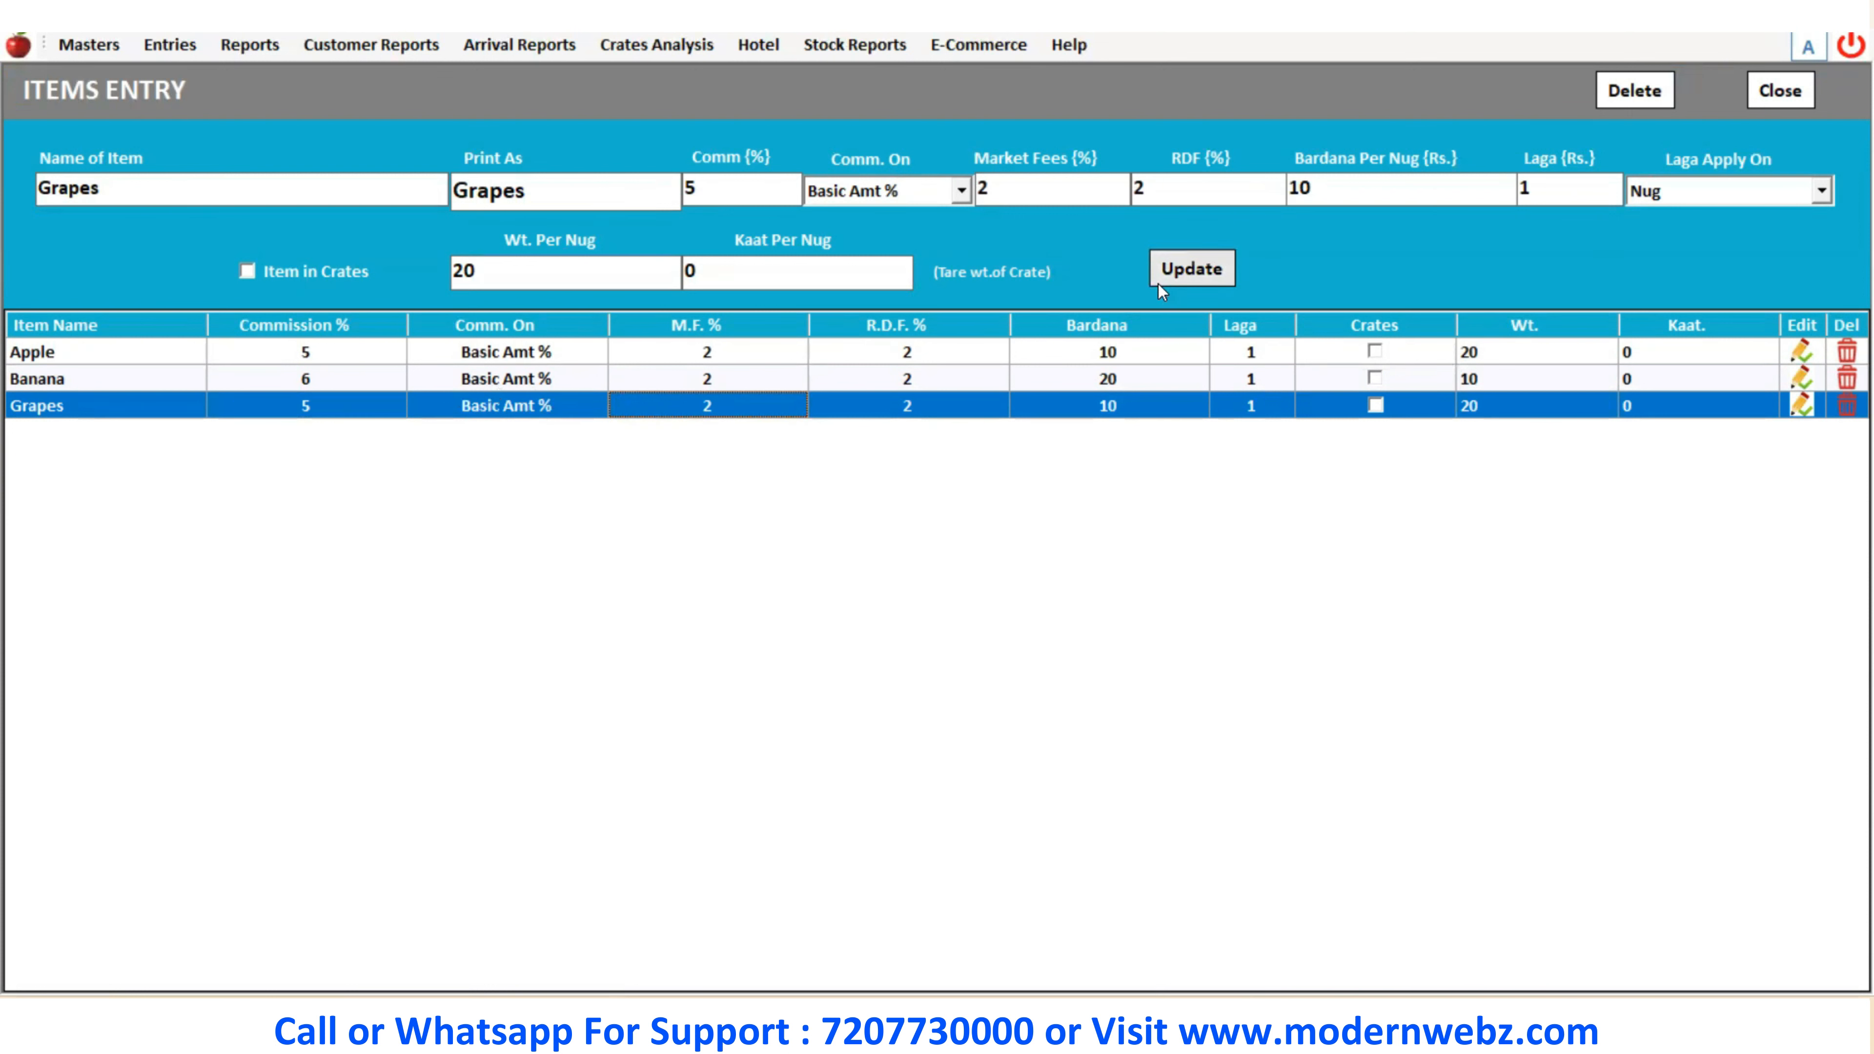
pyautogui.click(1780, 90)
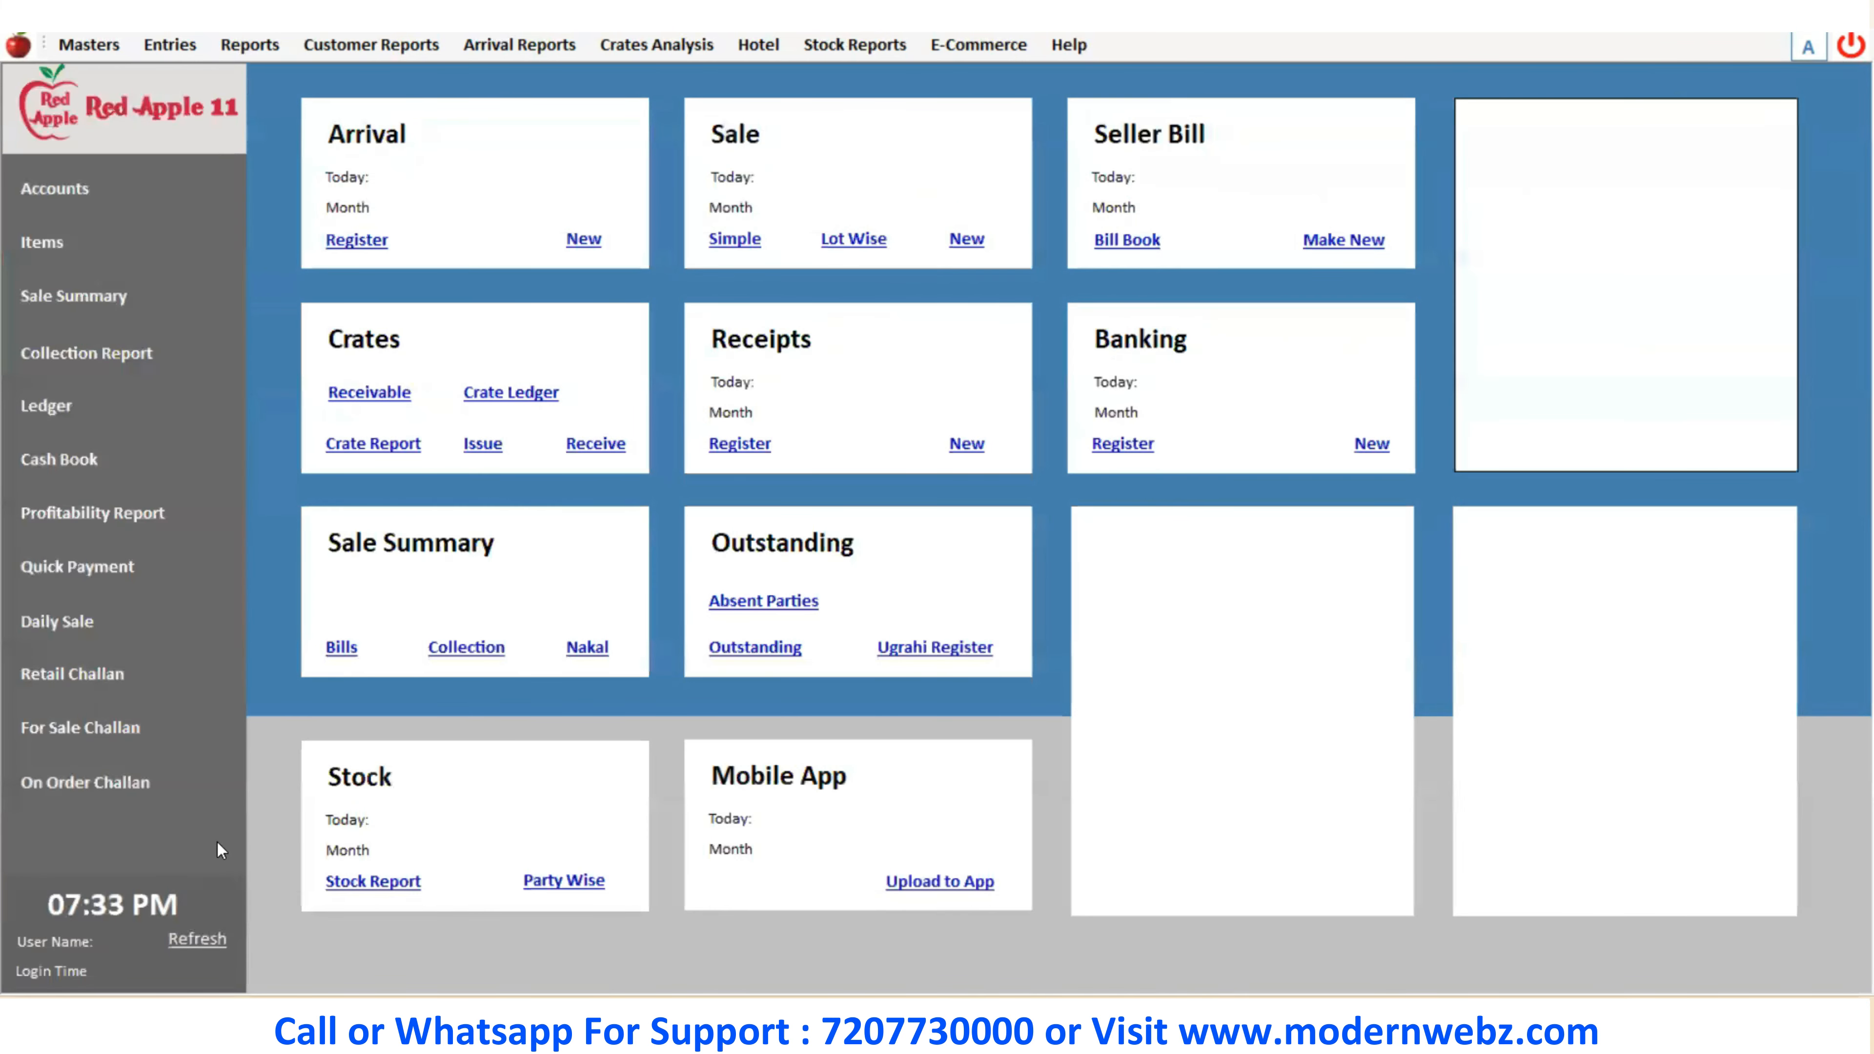
# Refresh the dashboard and review its daily cash, ugrahi and stock figures
pyautogui.click(189, 944)
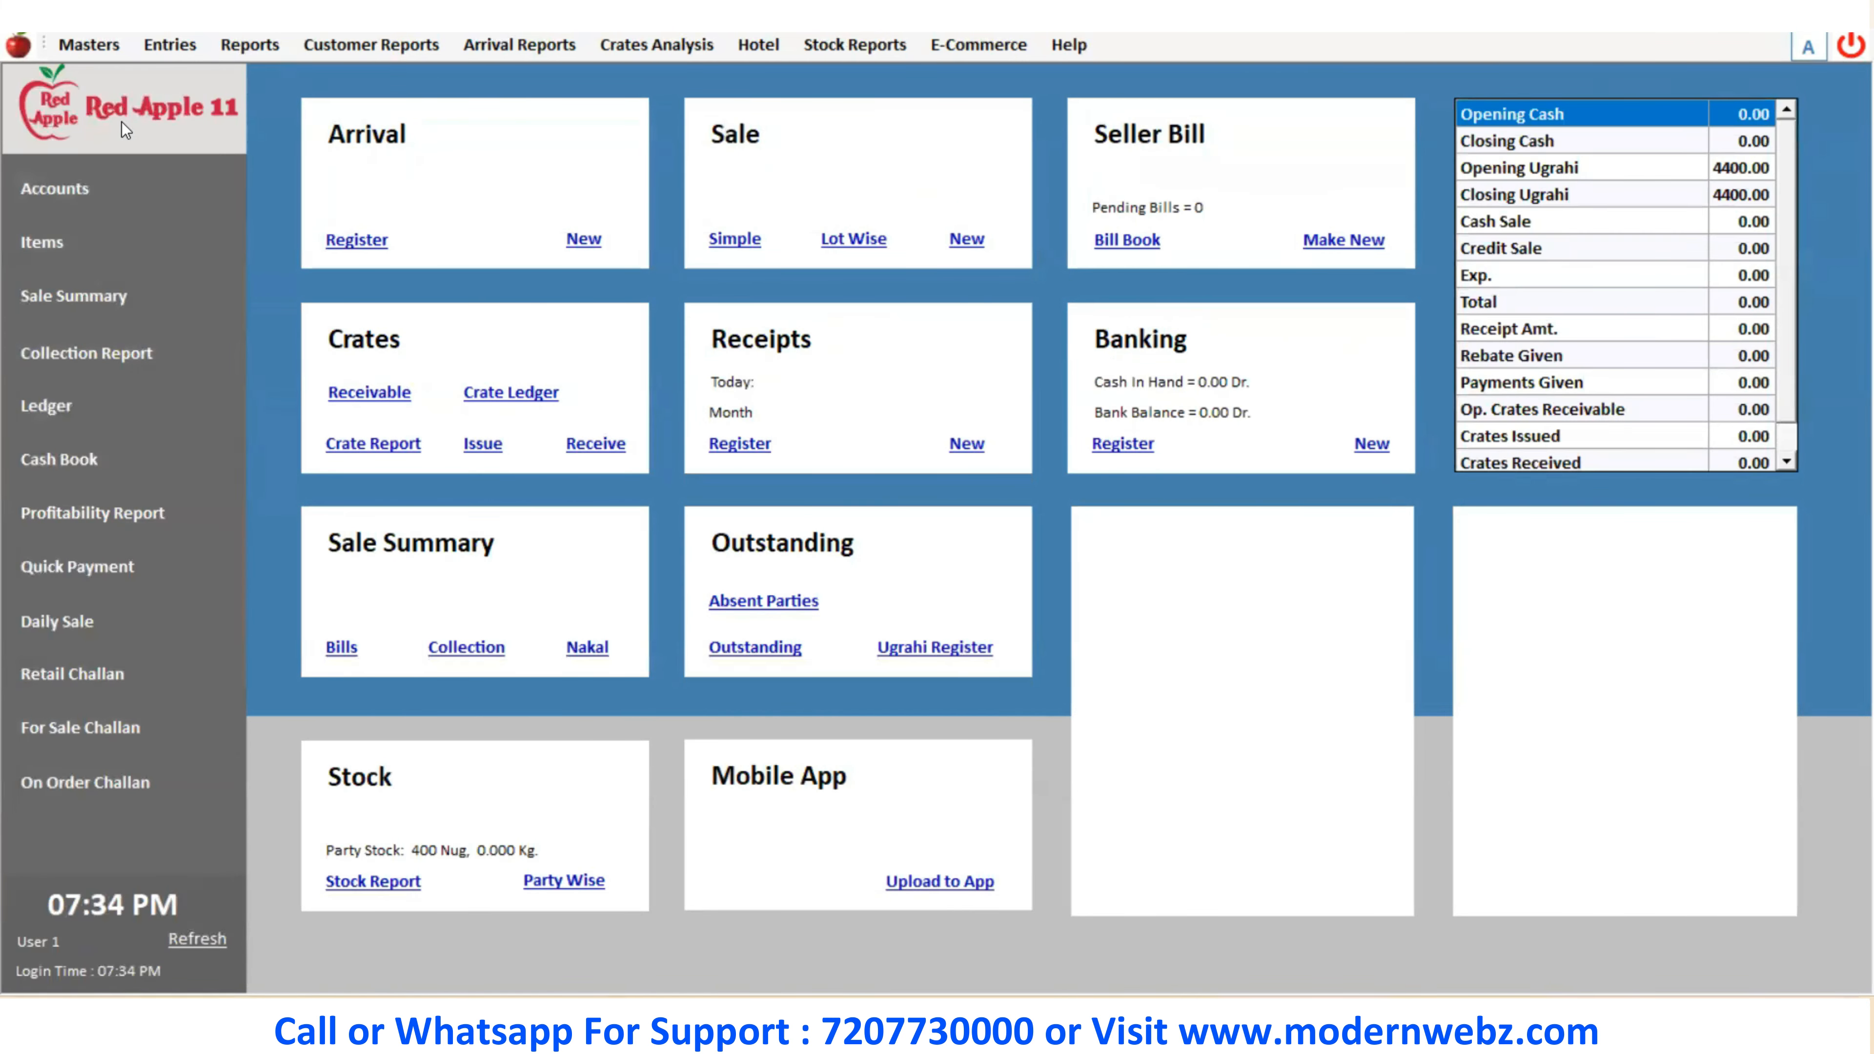
pyautogui.click(110, 56)
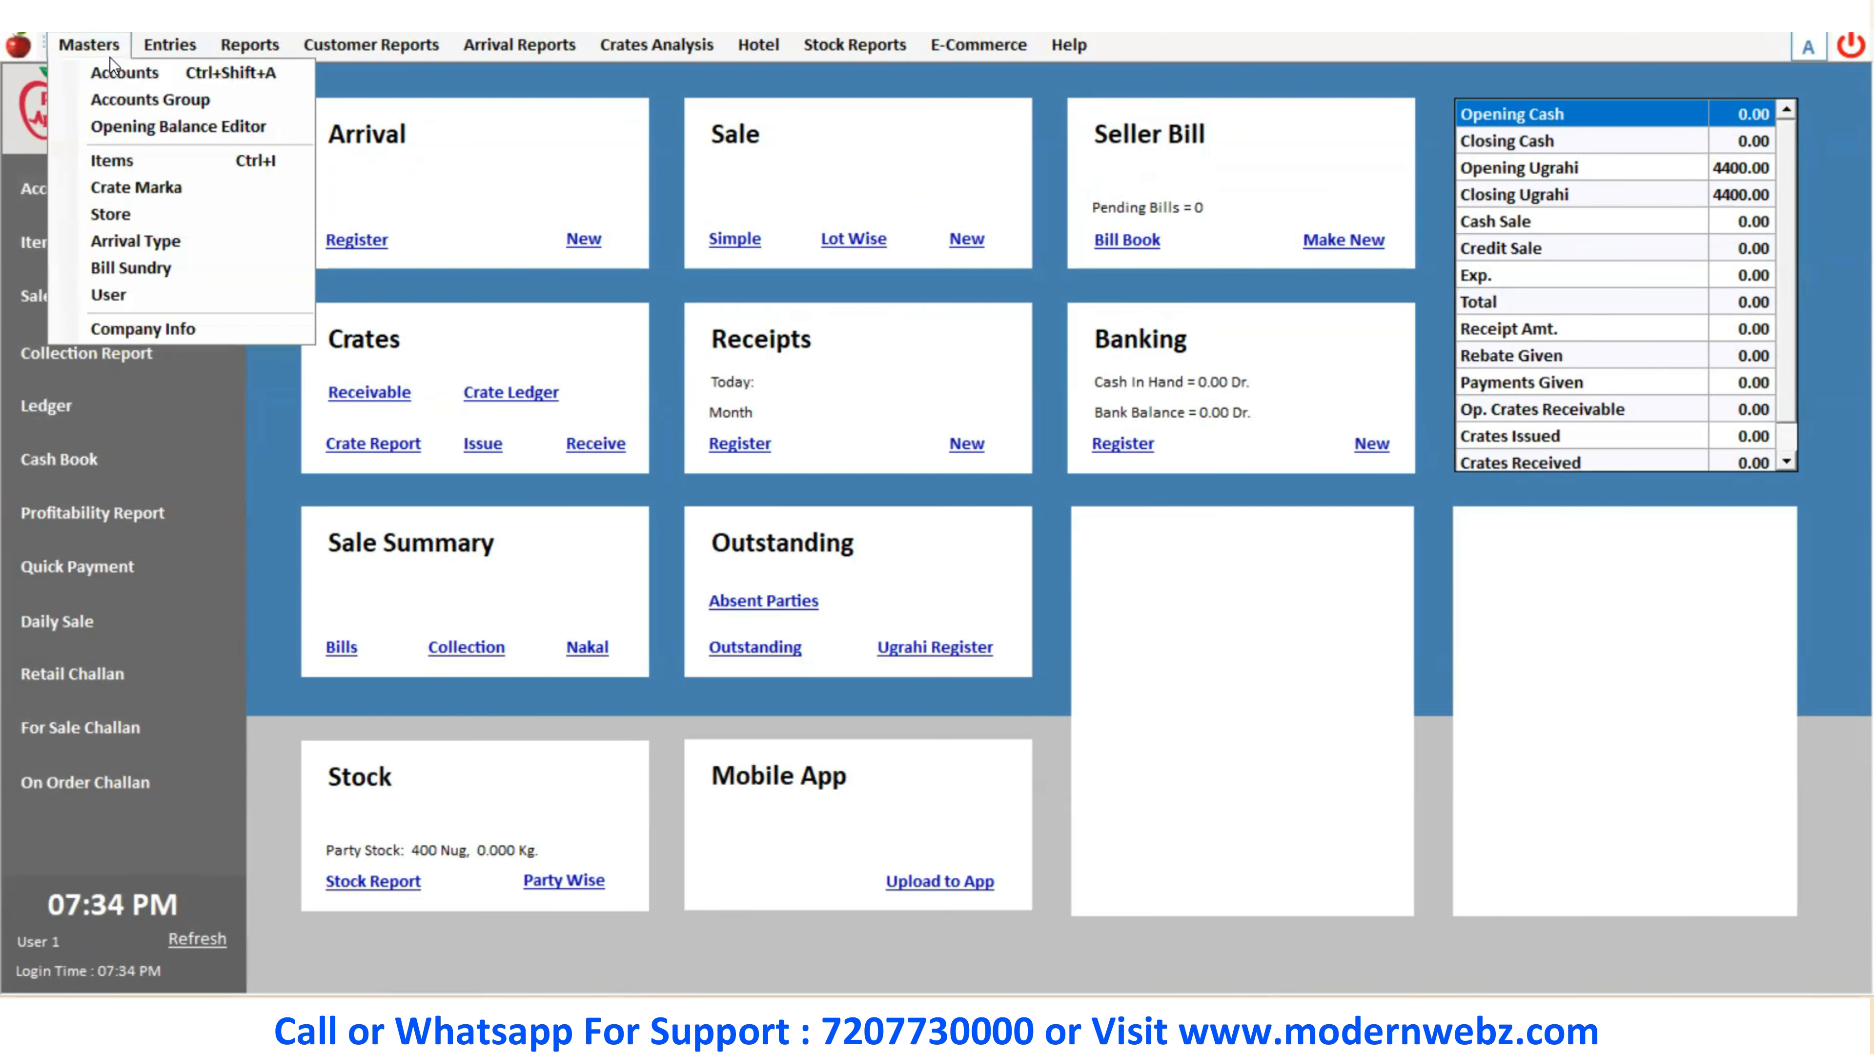
pyautogui.click(906, 122)
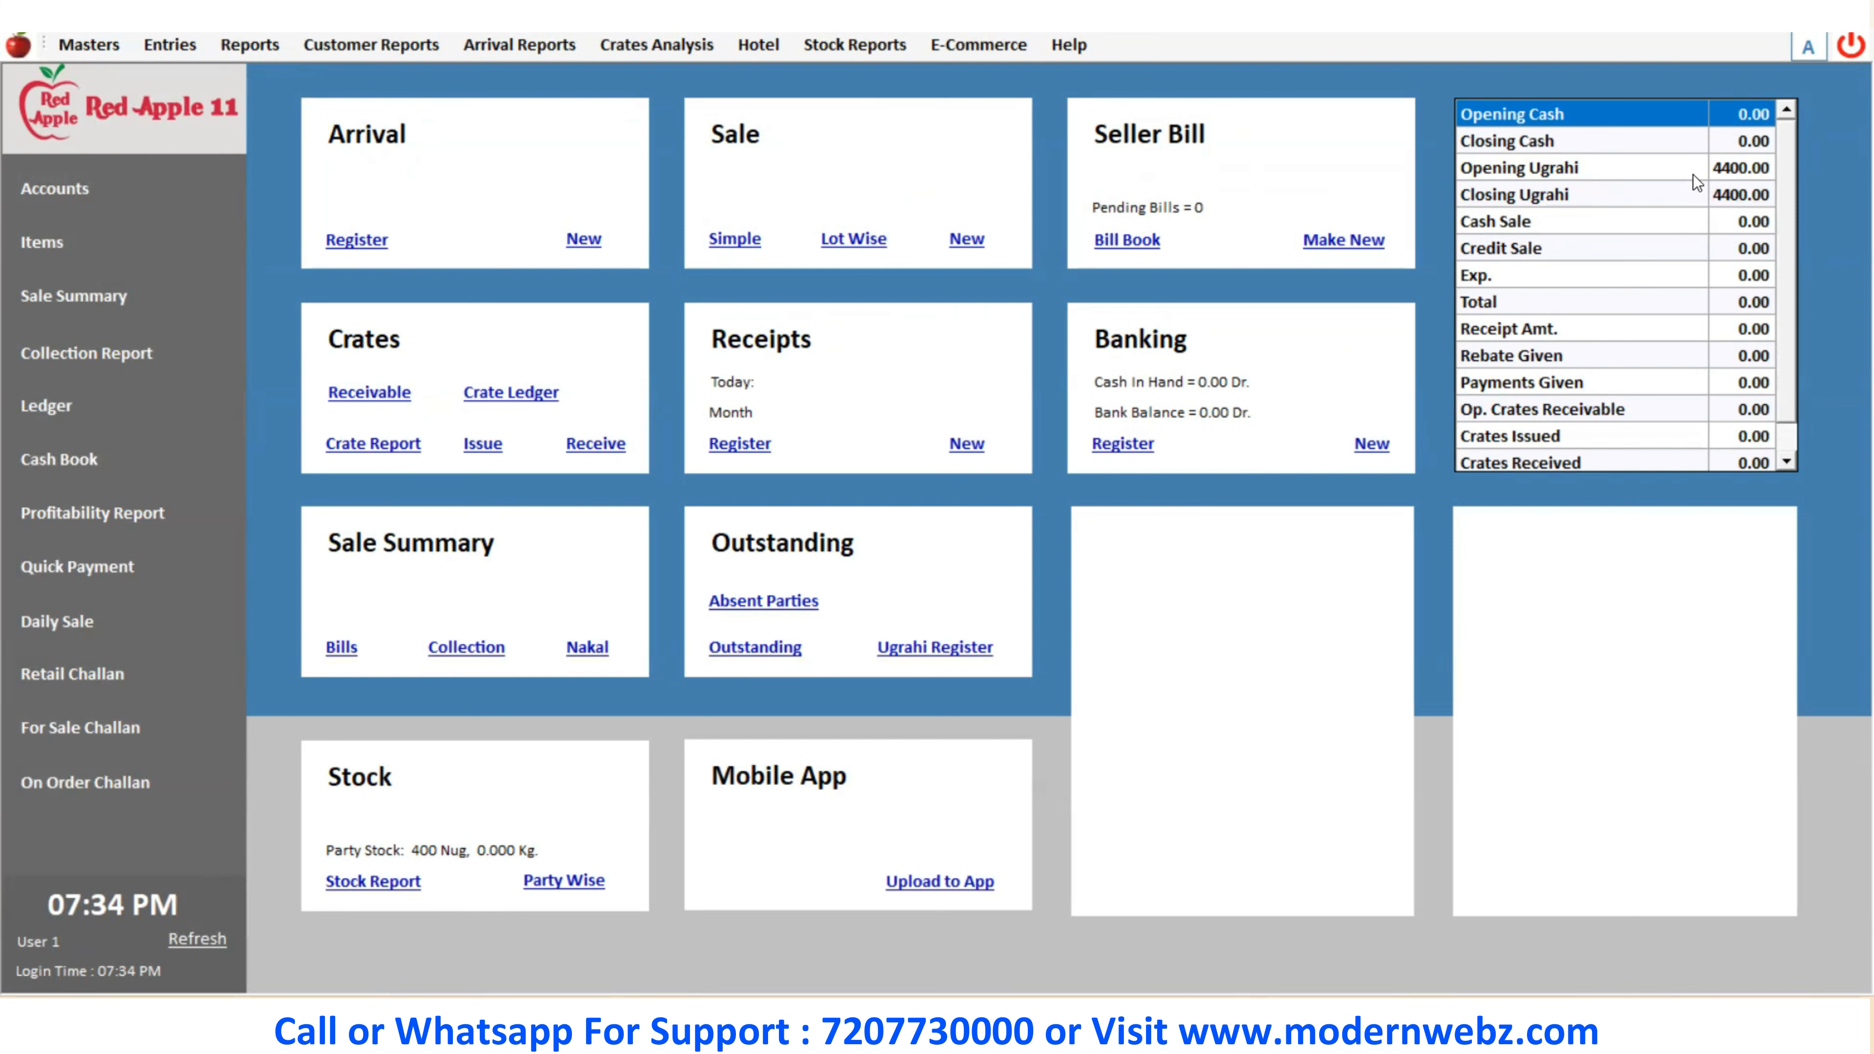
pyautogui.click(91, 45)
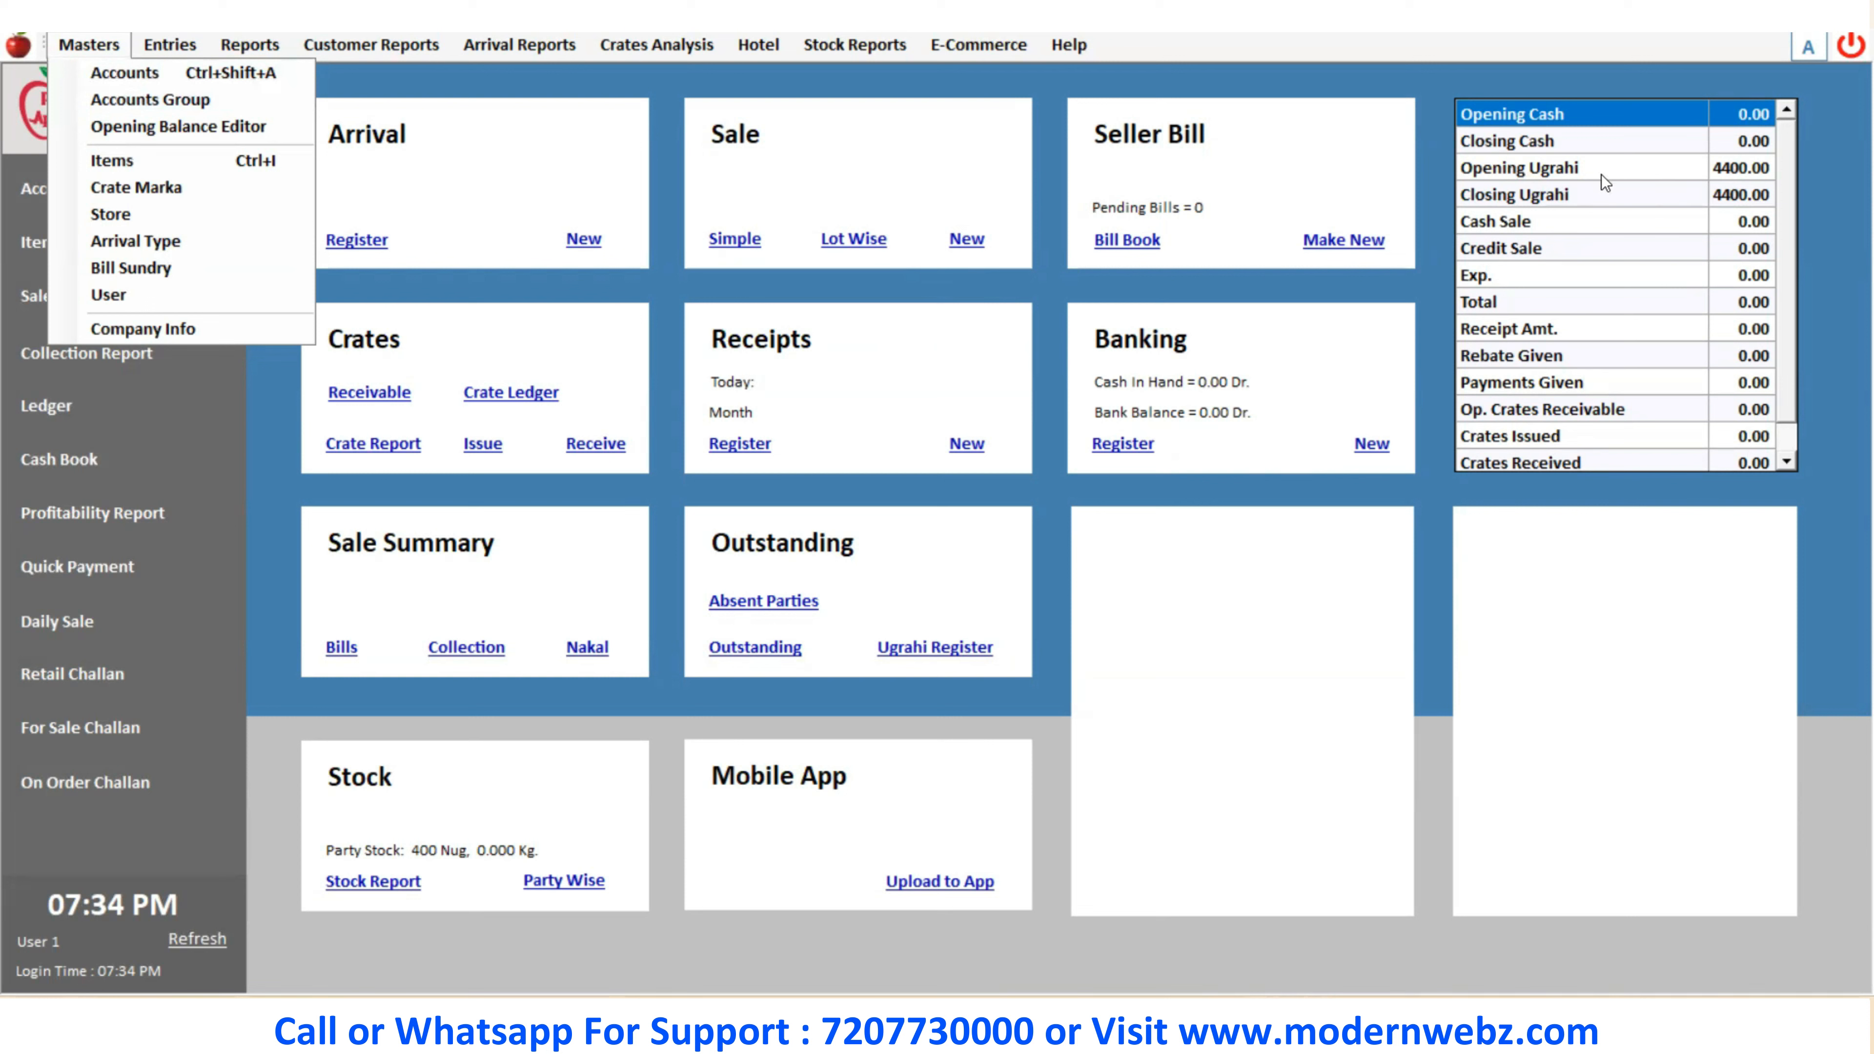
pyautogui.click(1255, 590)
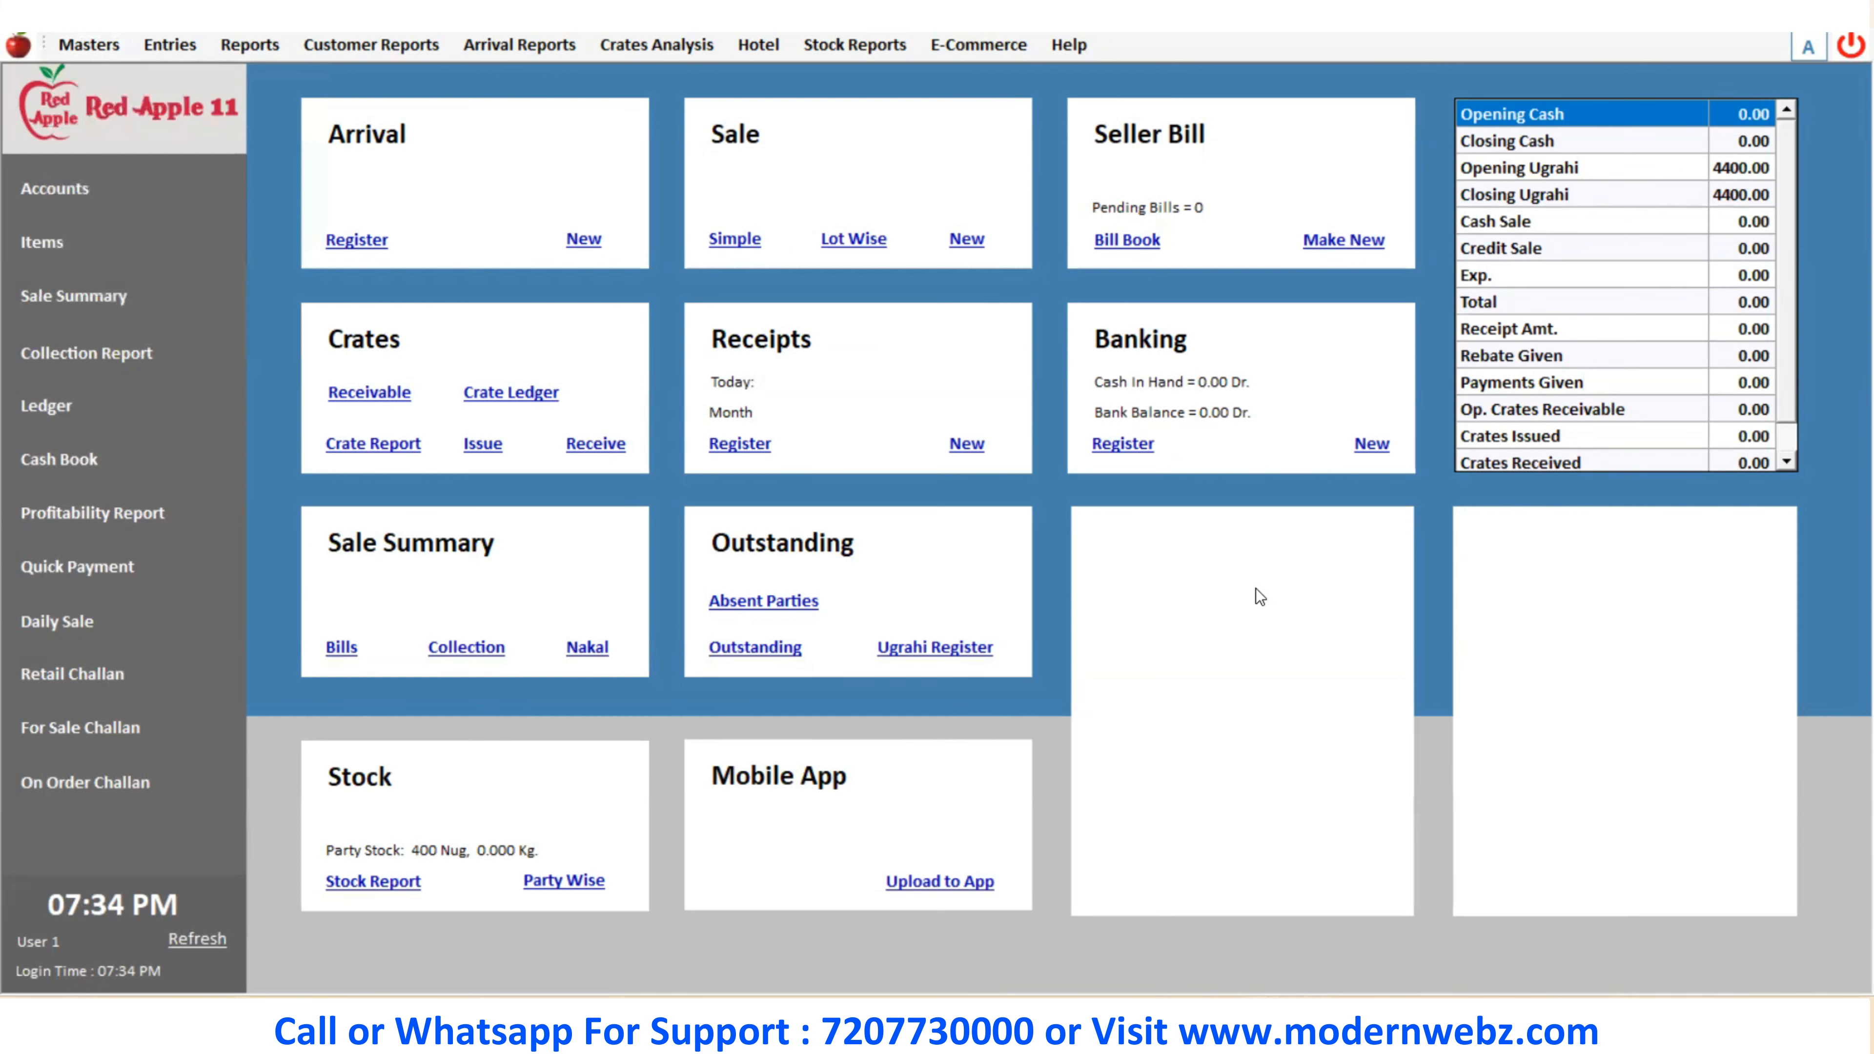
# Open the crate marka master, load the Sada crate type and update it with its existing opening balance and cost
pyautogui.click(85, 46)
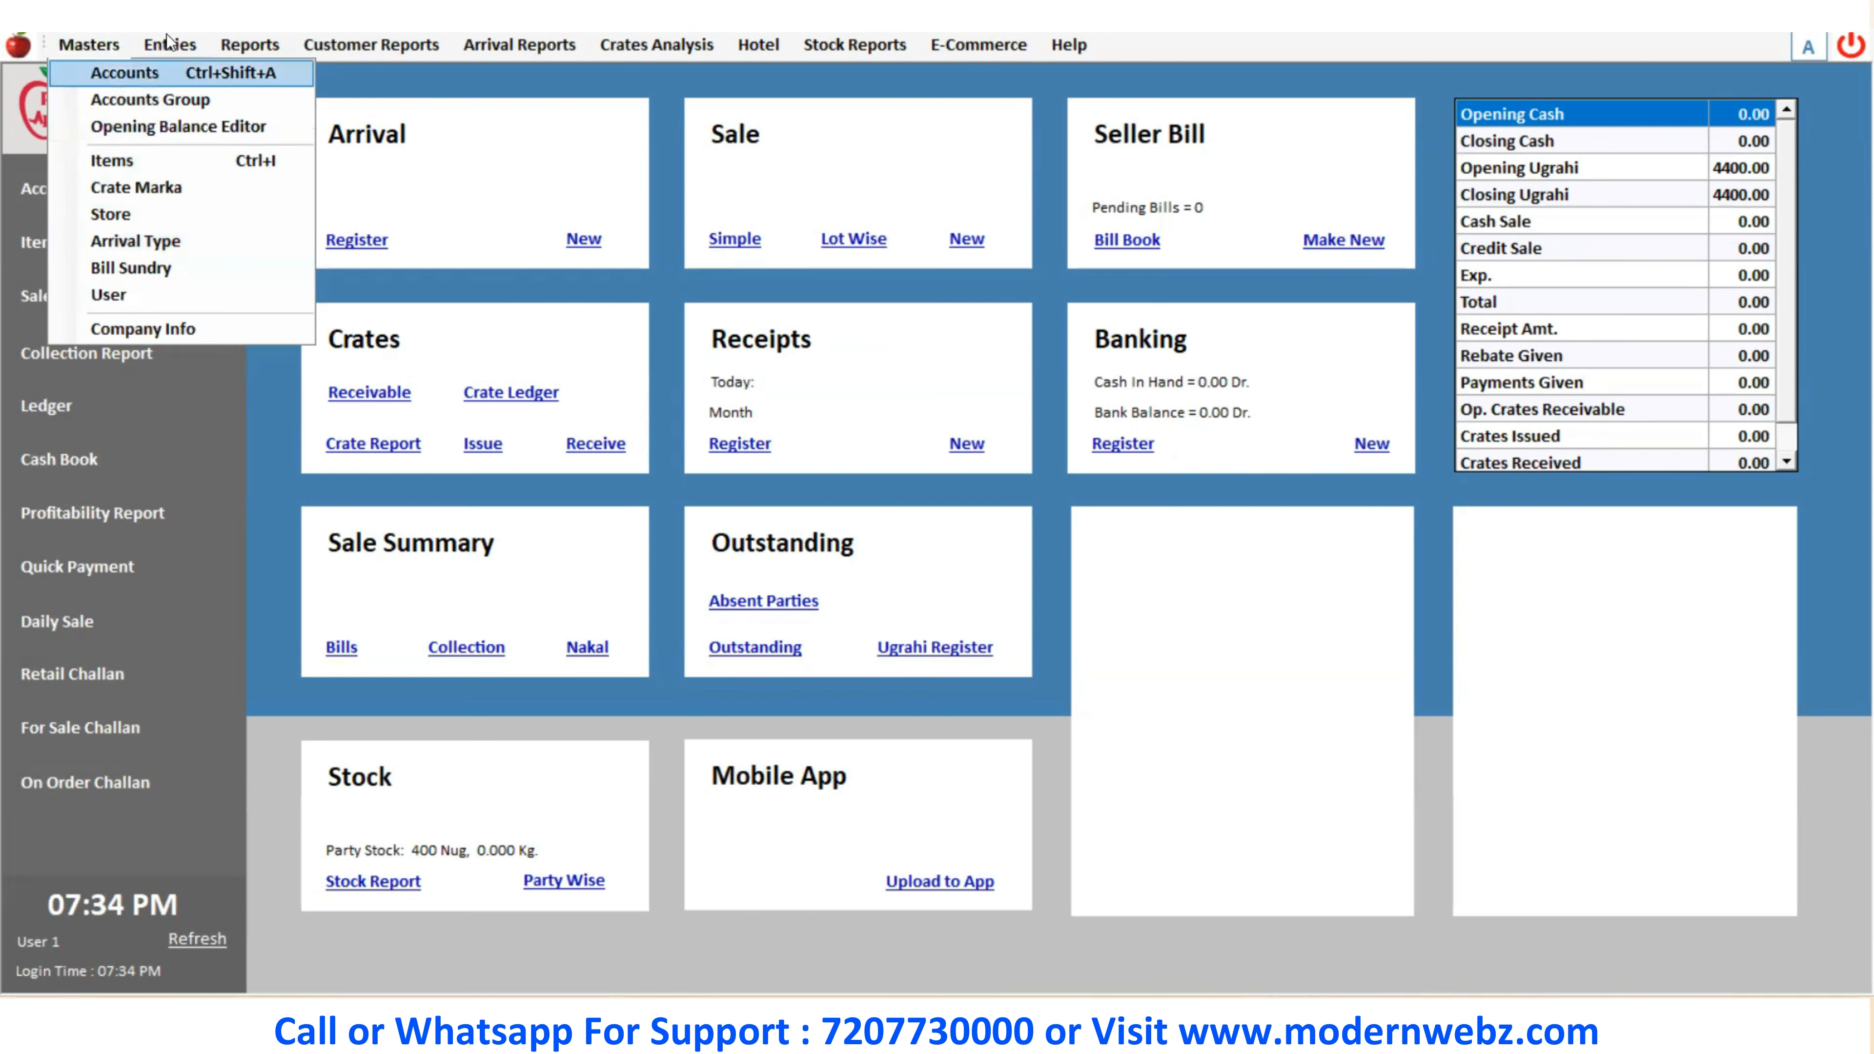
pyautogui.moveTo(164, 43)
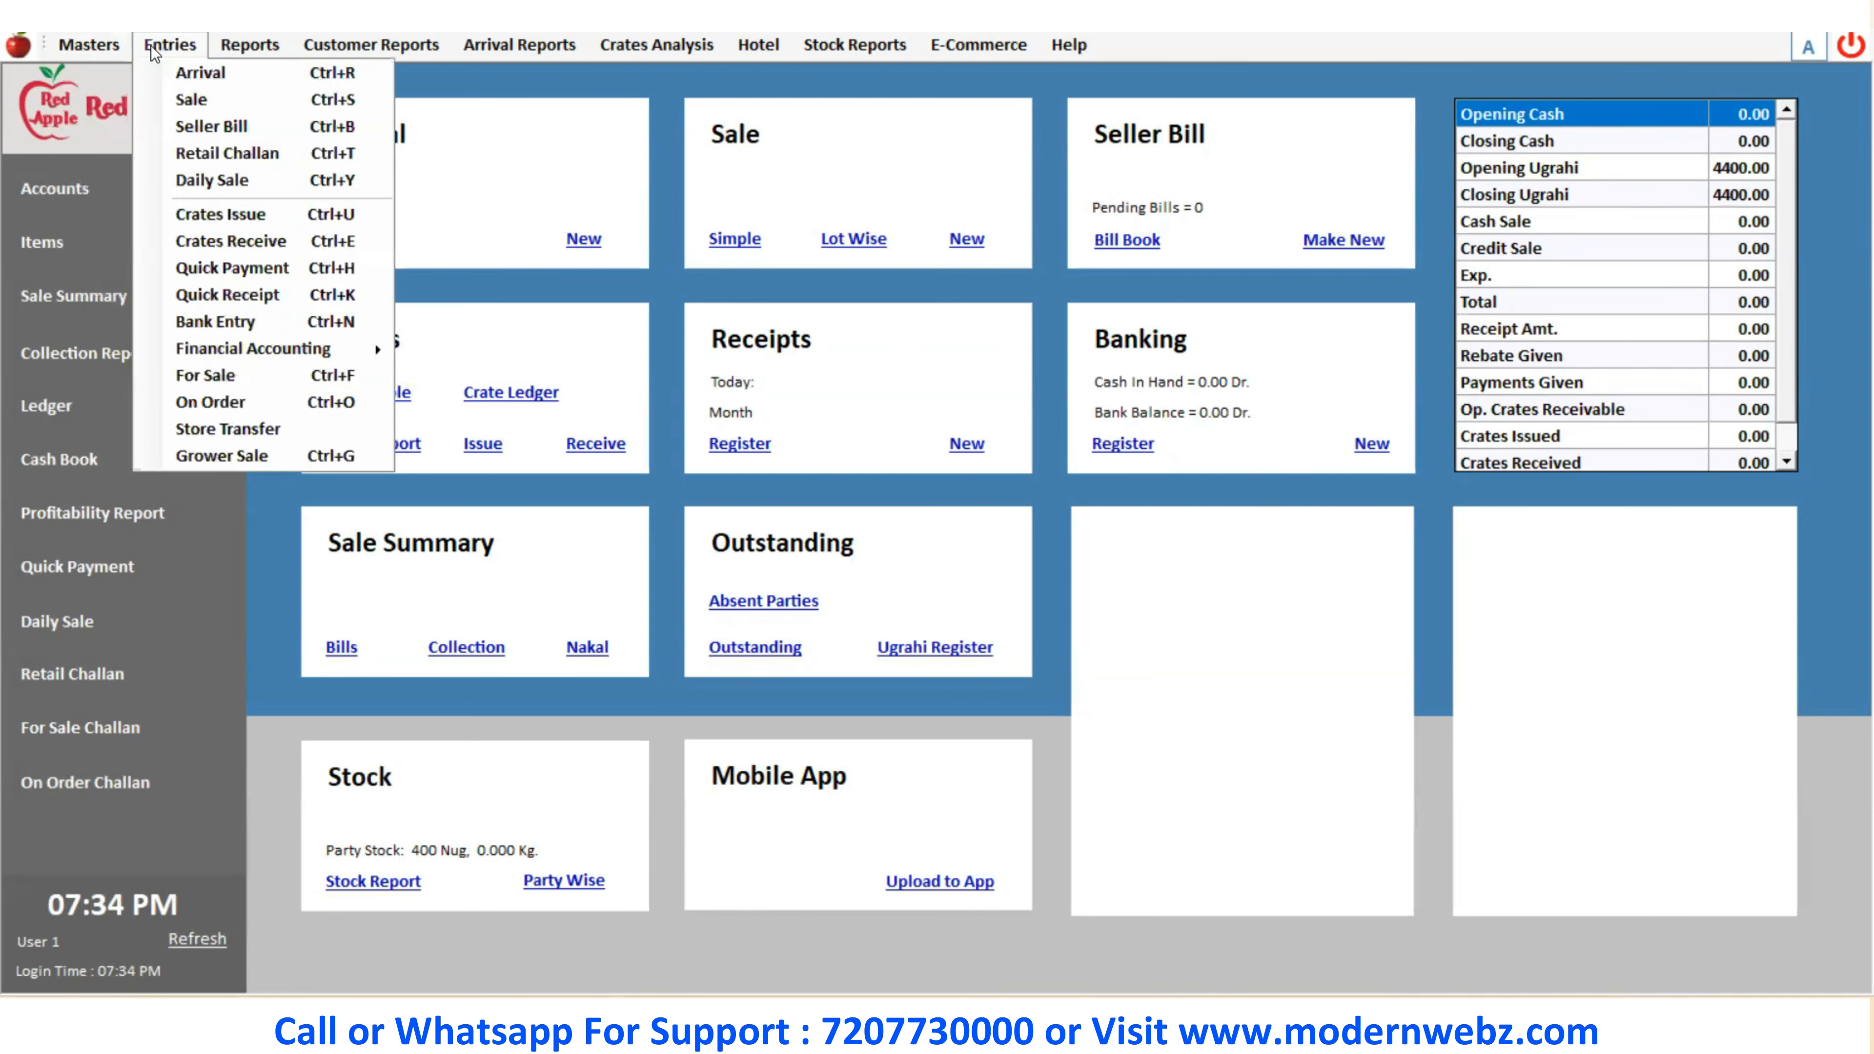
pyautogui.moveTo(97, 42)
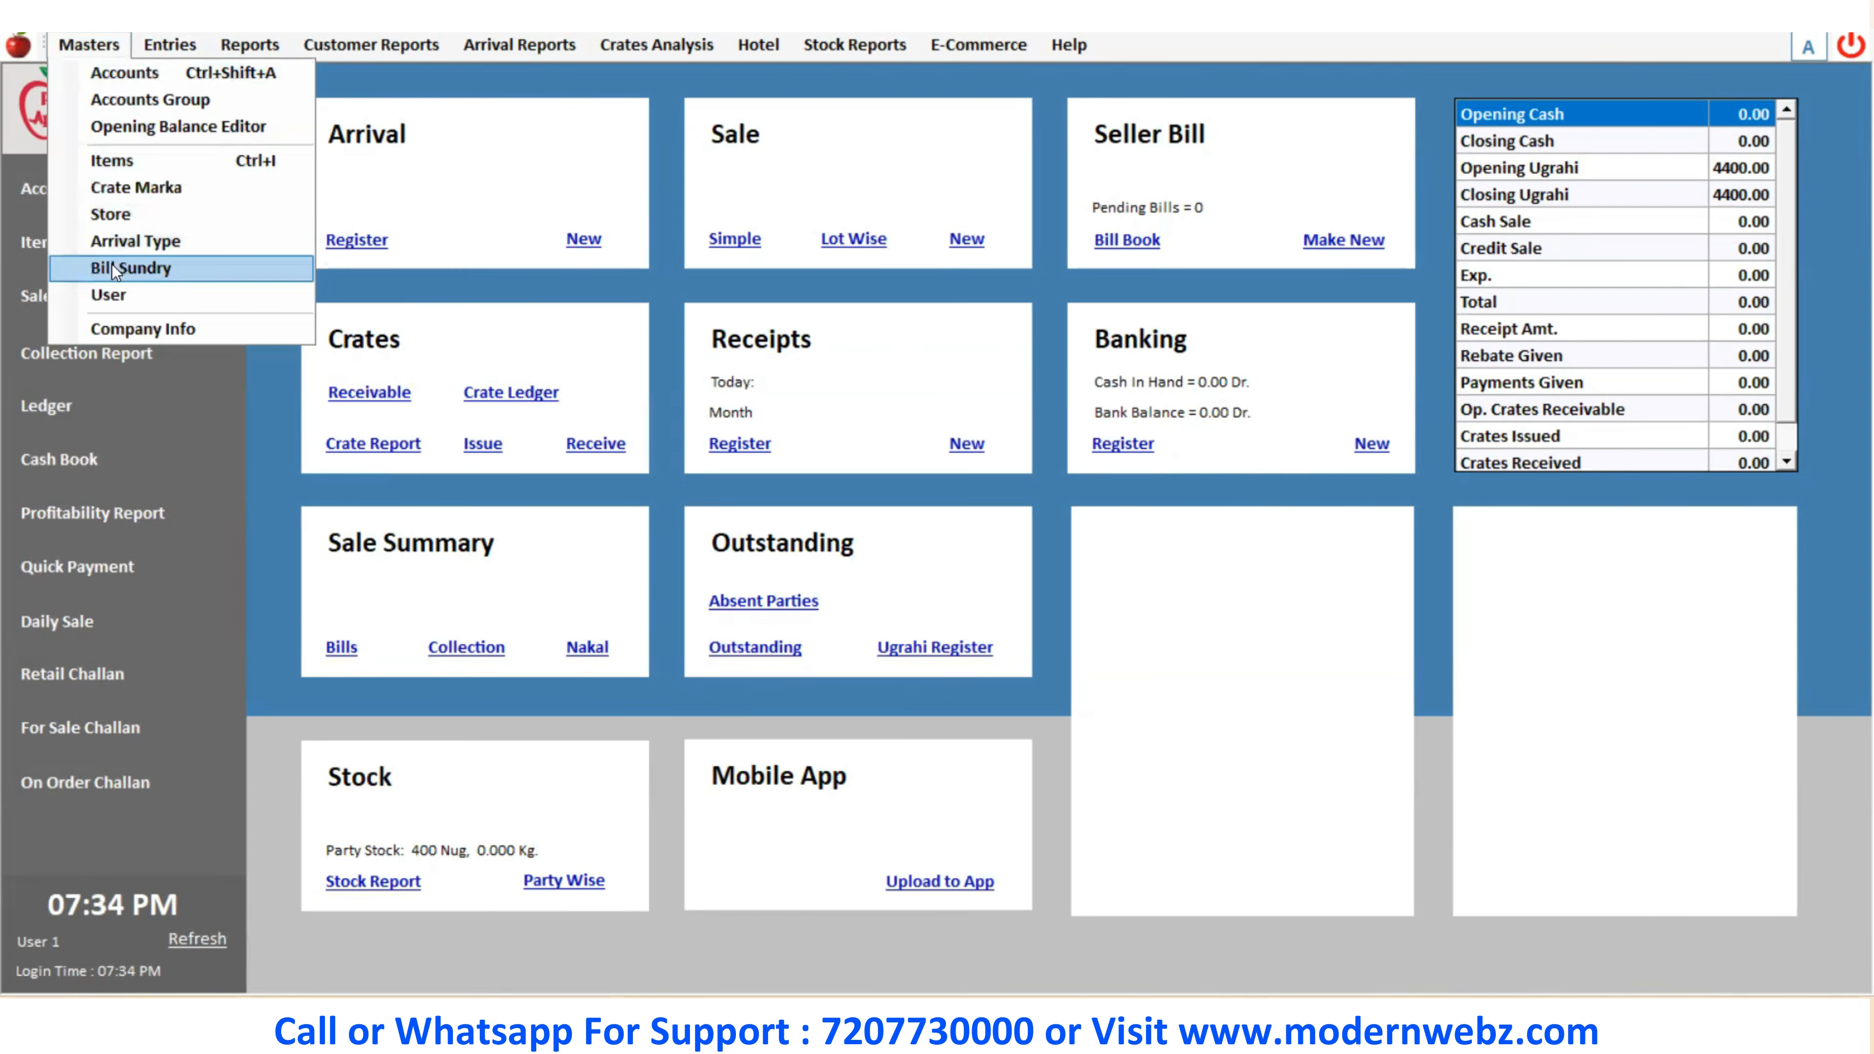
pyautogui.click(146, 187)
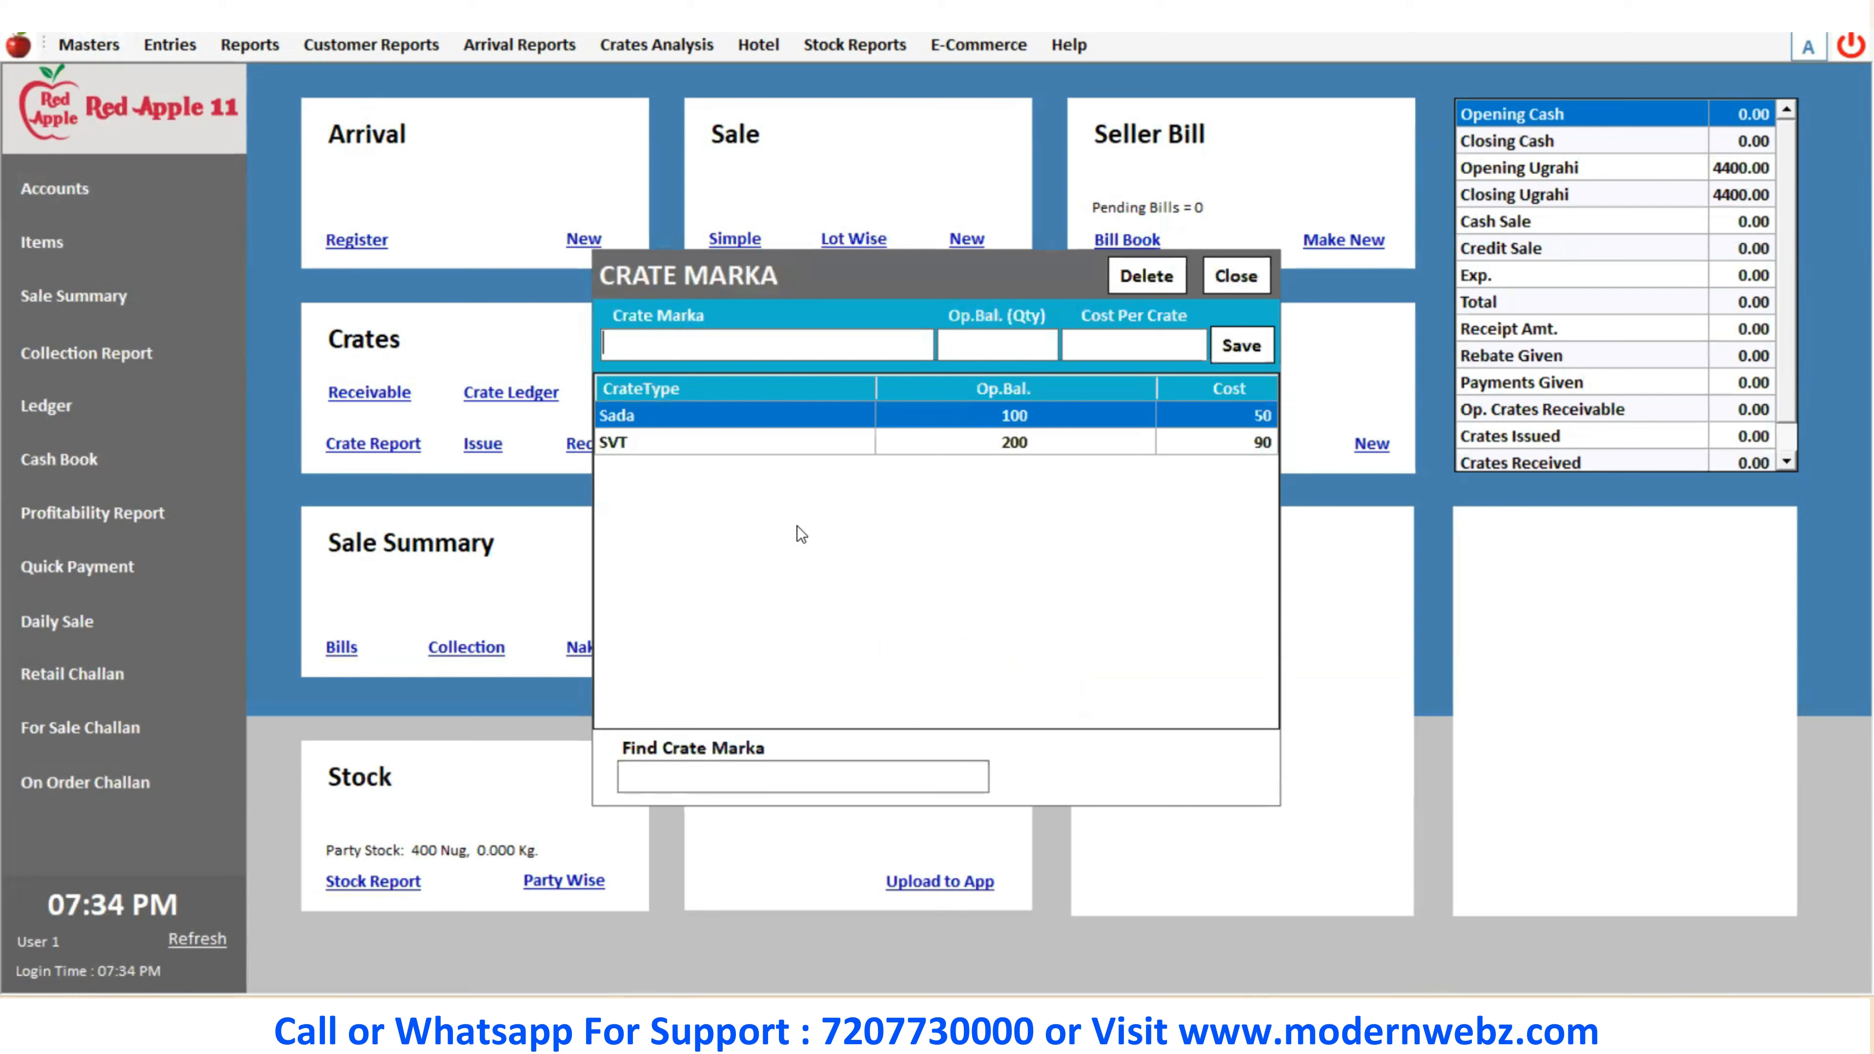
pyautogui.doubleClick(726, 415)
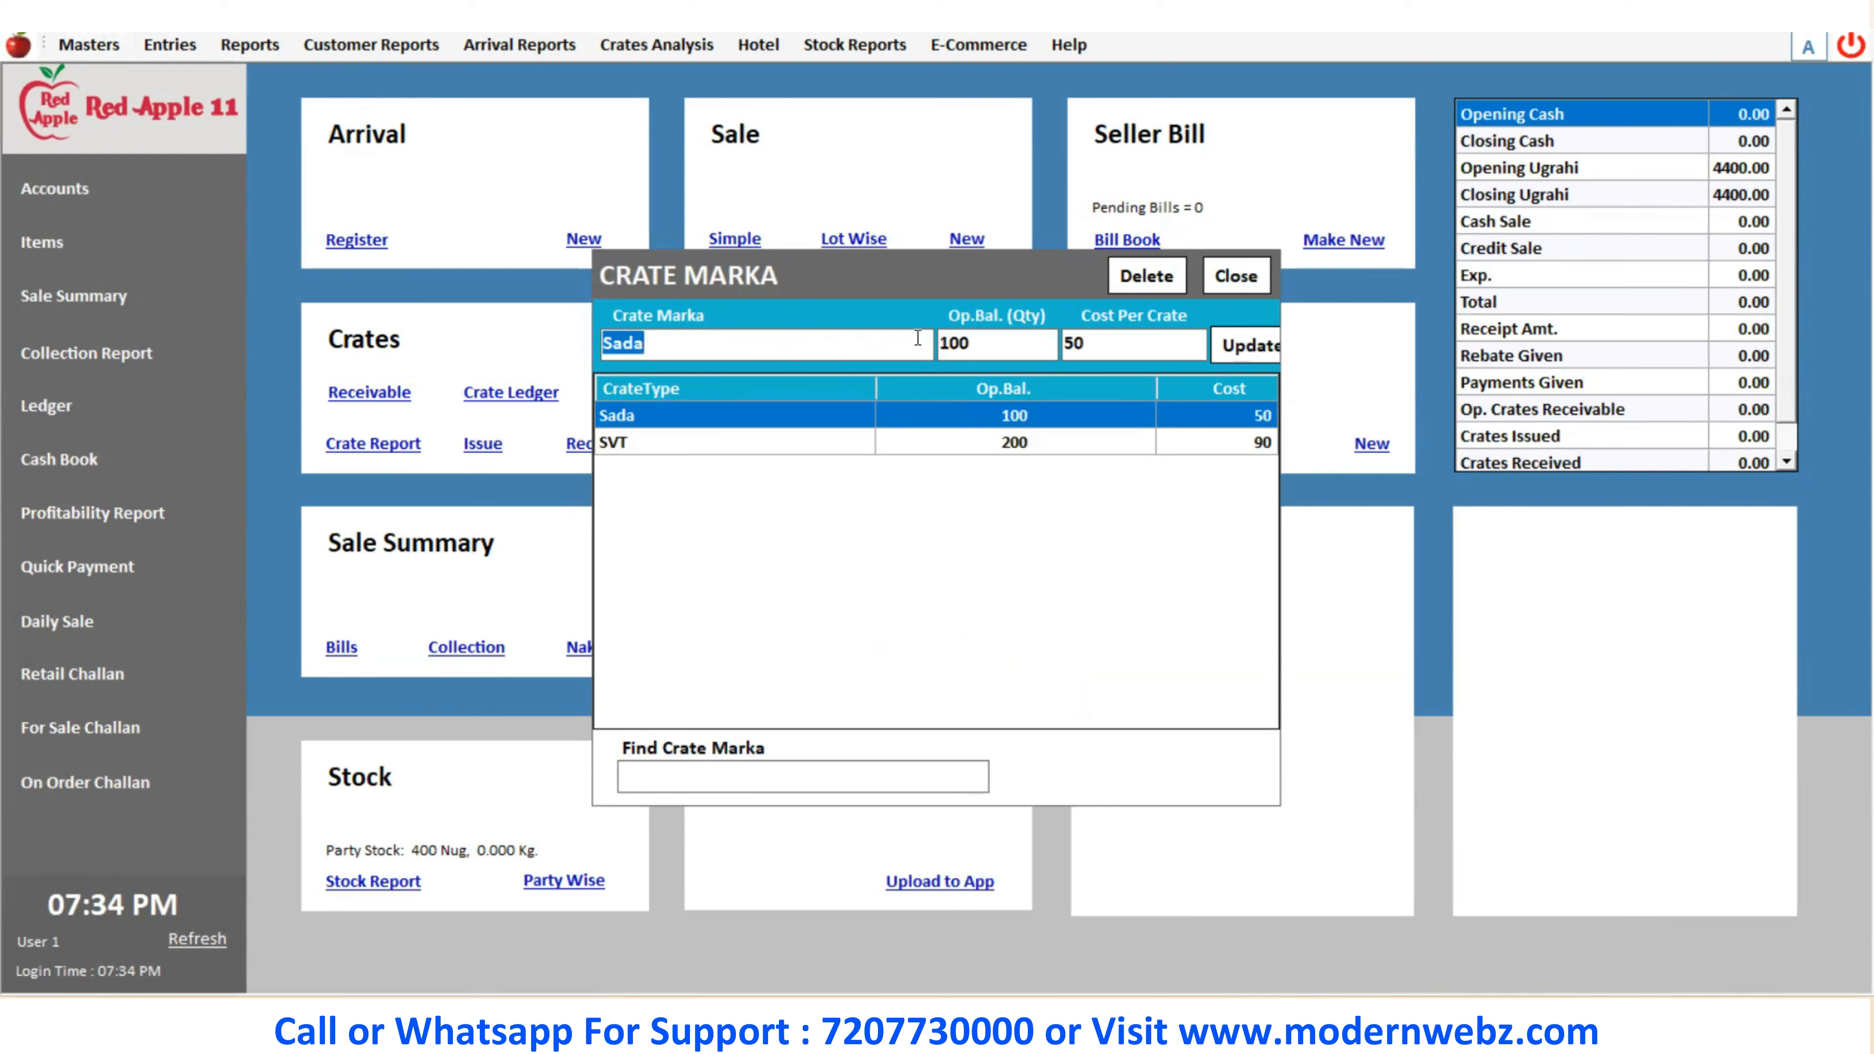
pyautogui.click(974, 350)
pyautogui.click(1232, 351)
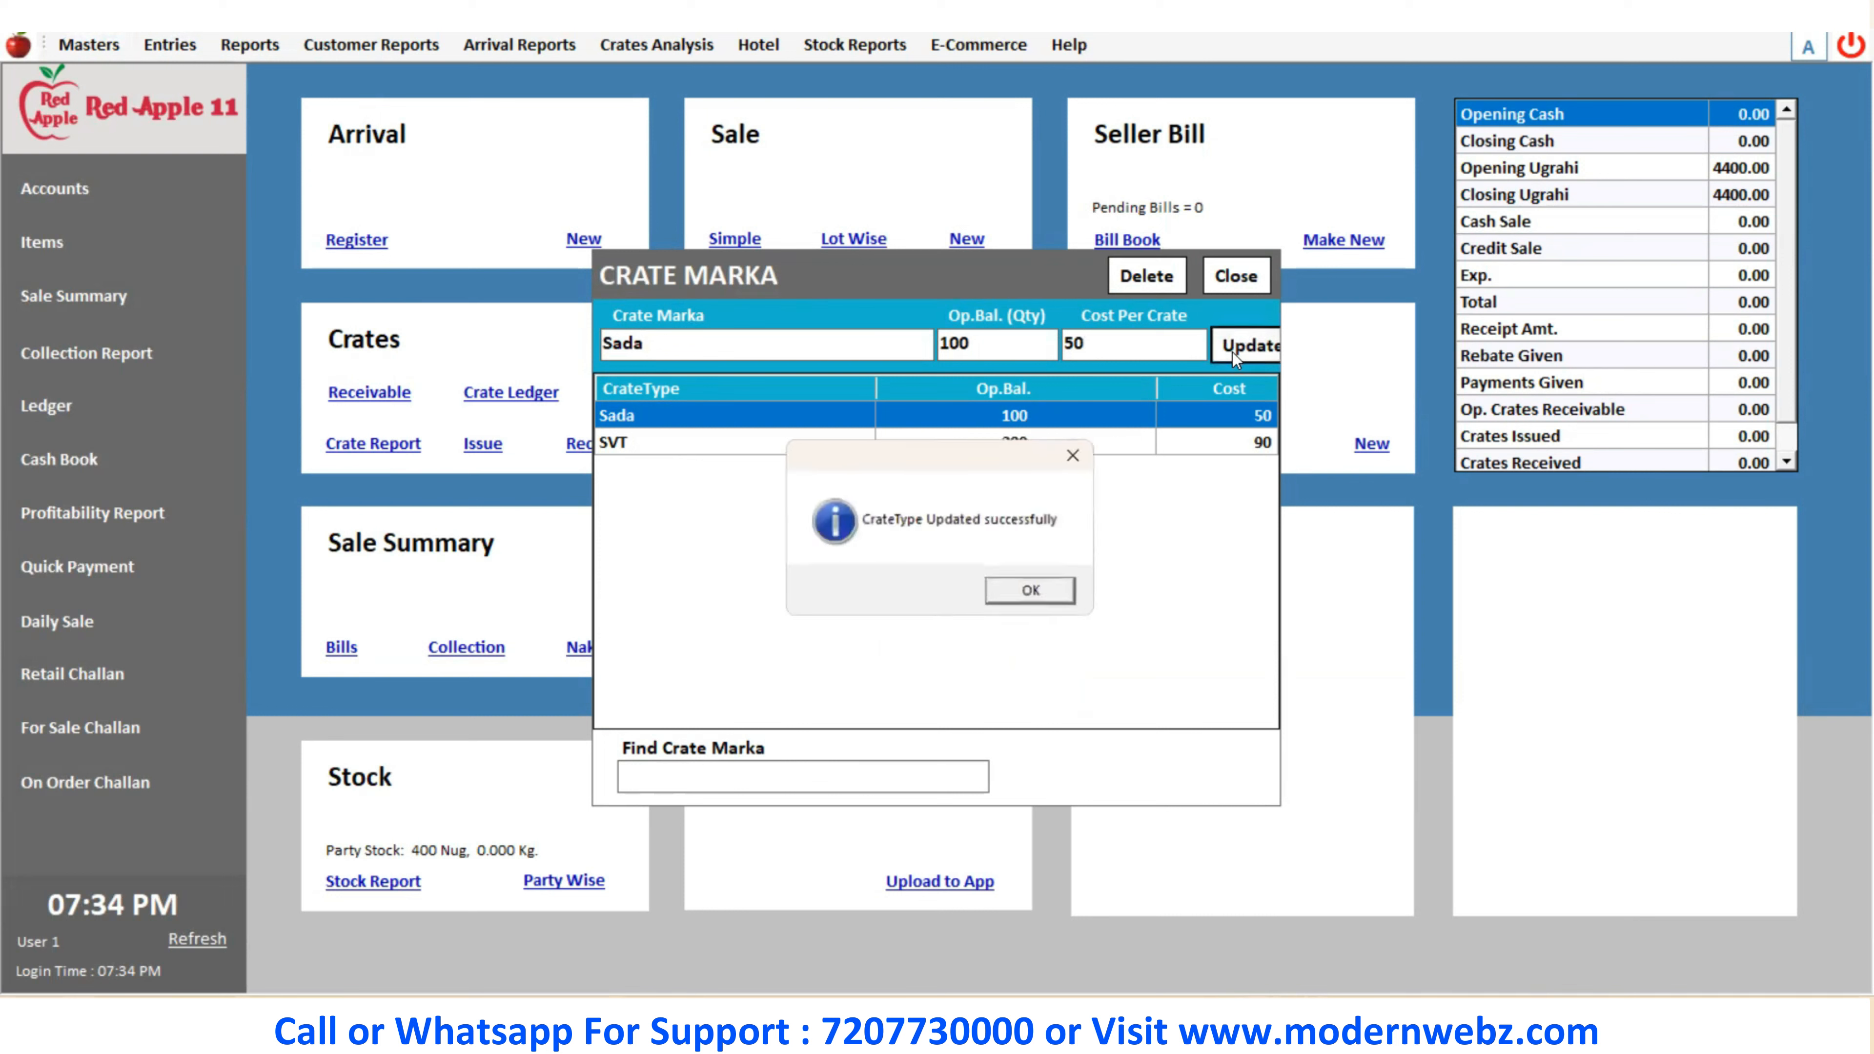
pyautogui.click(1041, 595)
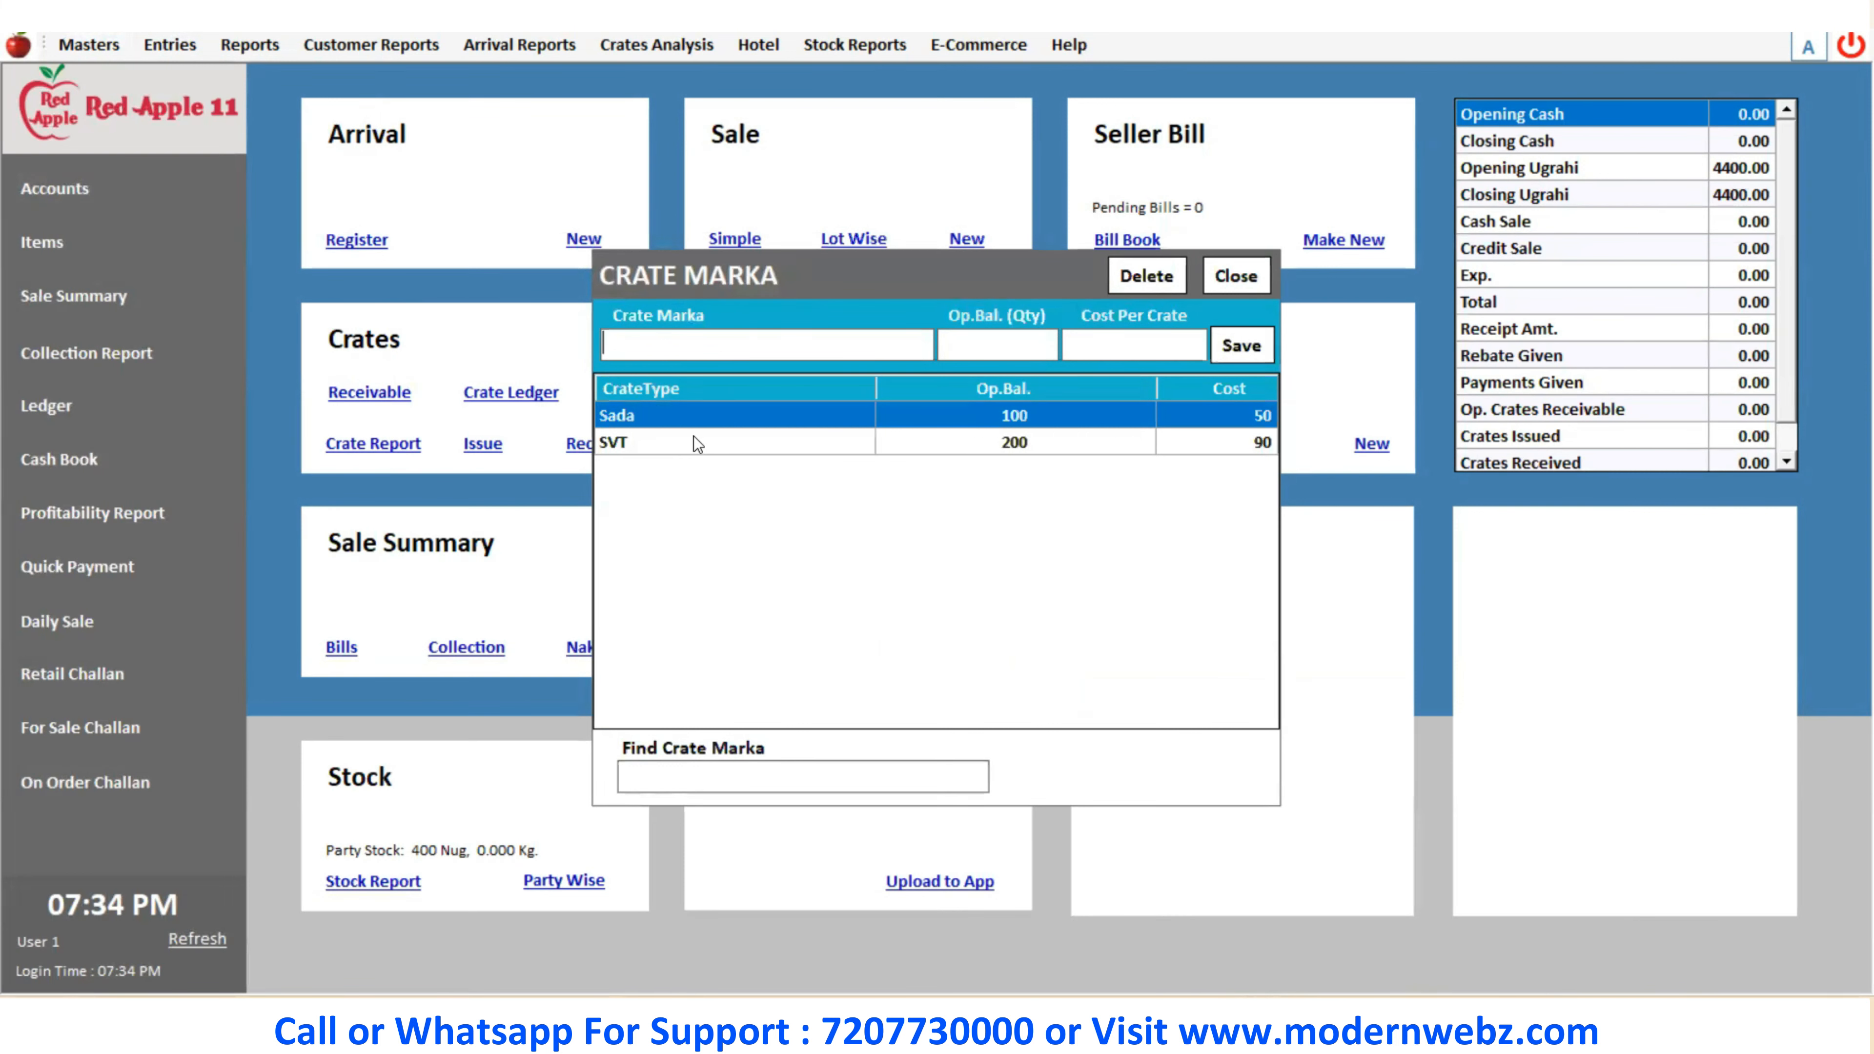
# Load the SVT crate type, update it with its existing opening balance and cost, and close the crate marka form
pyautogui.click(695, 438)
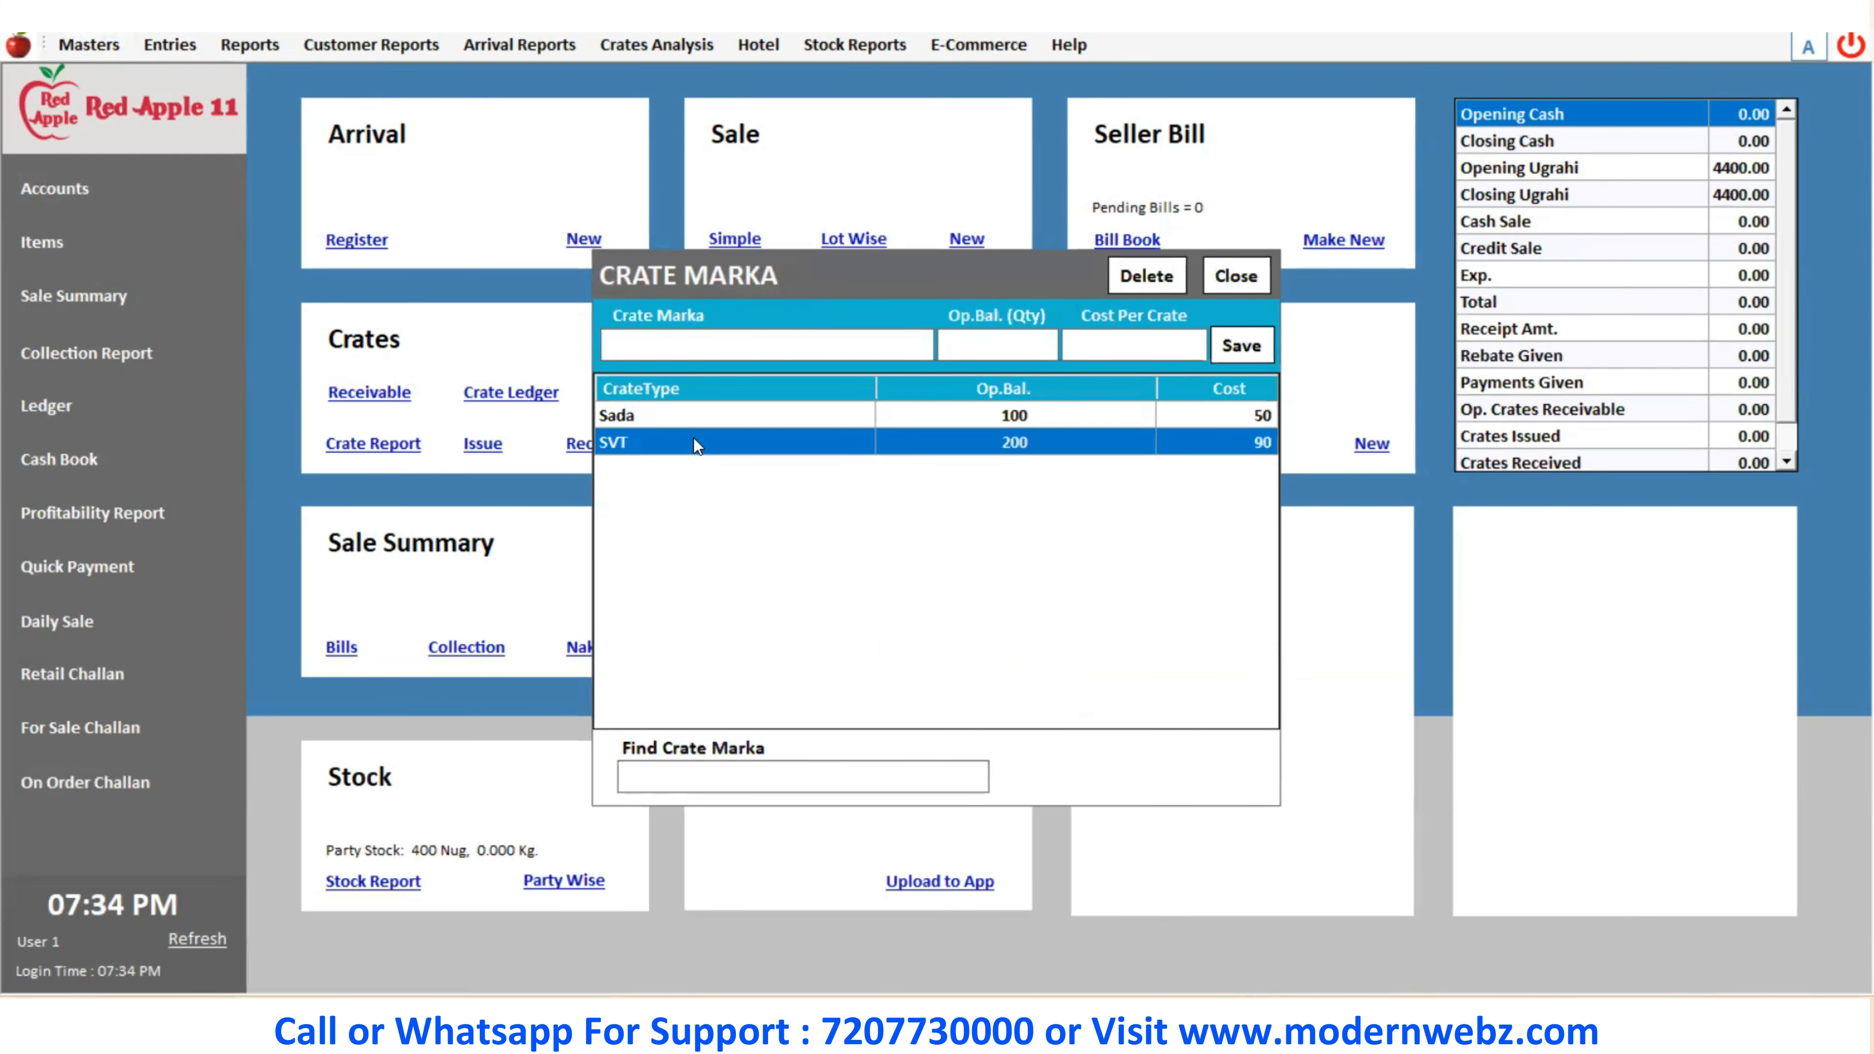
pyautogui.doubleClick(1005, 443)
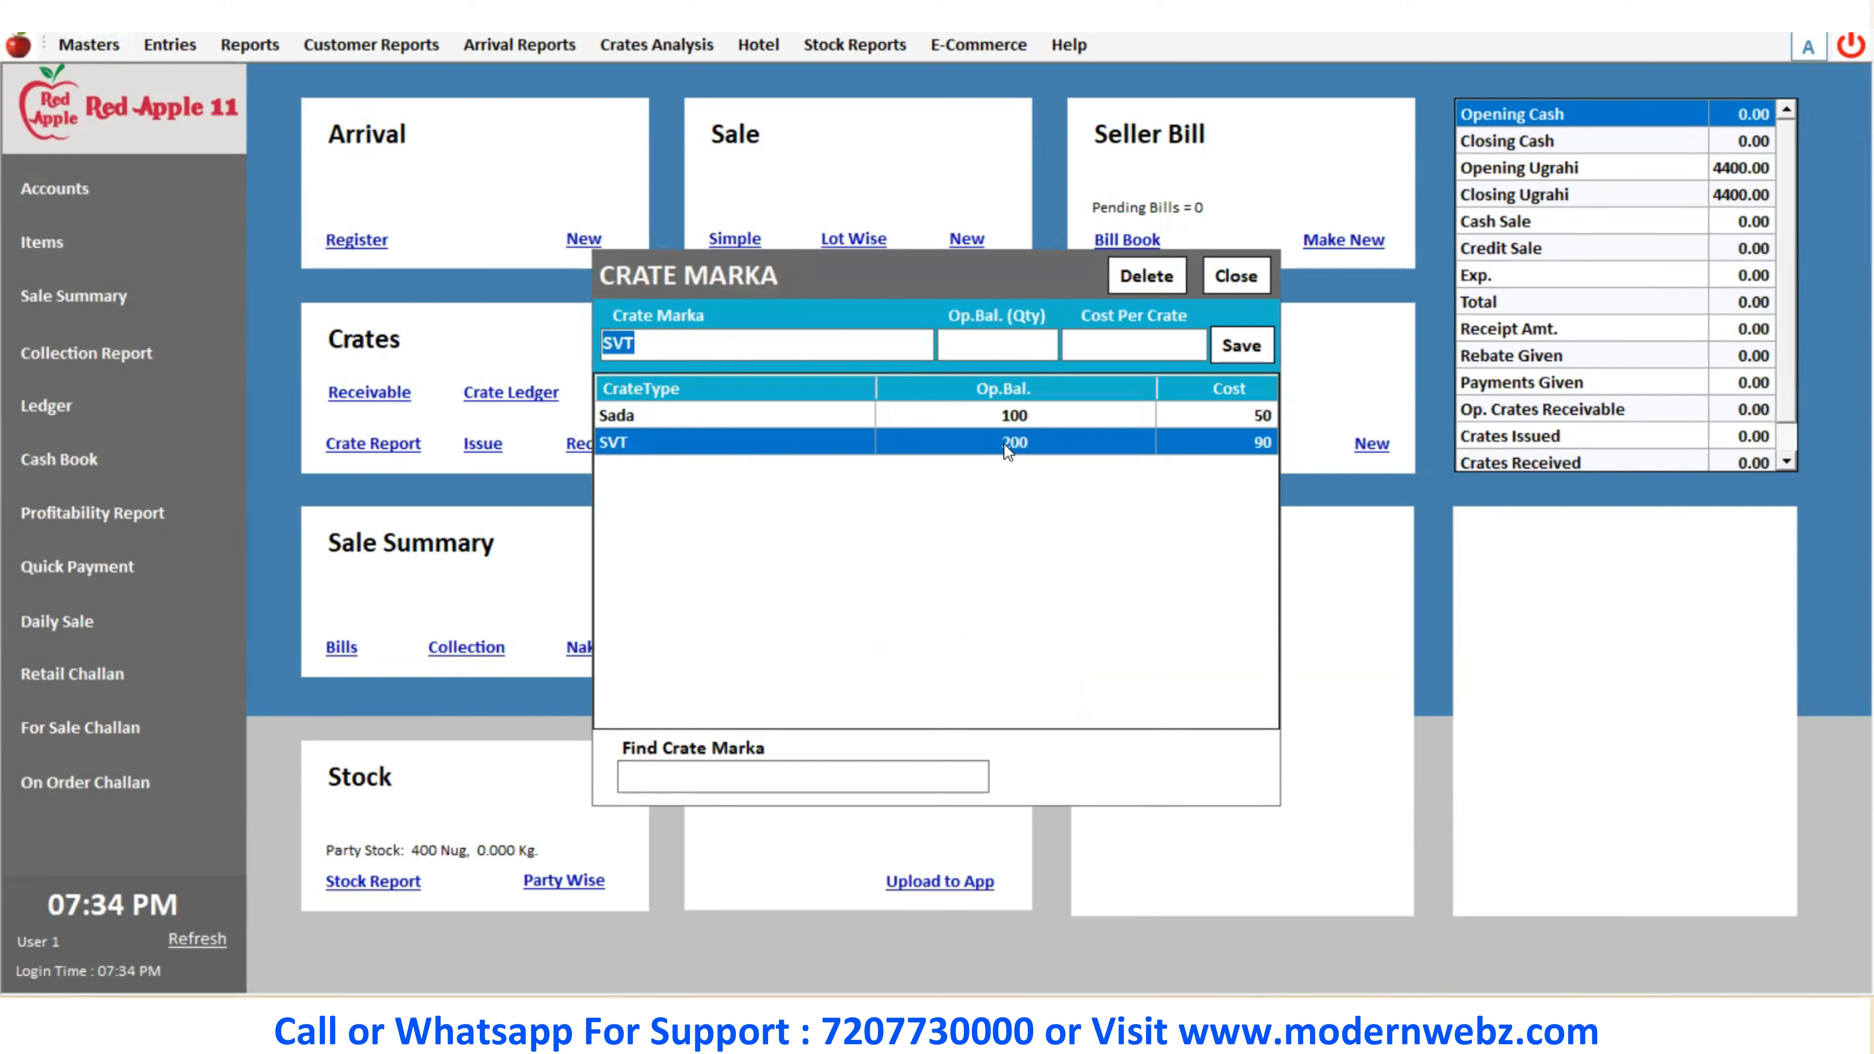
pyautogui.click(1108, 340)
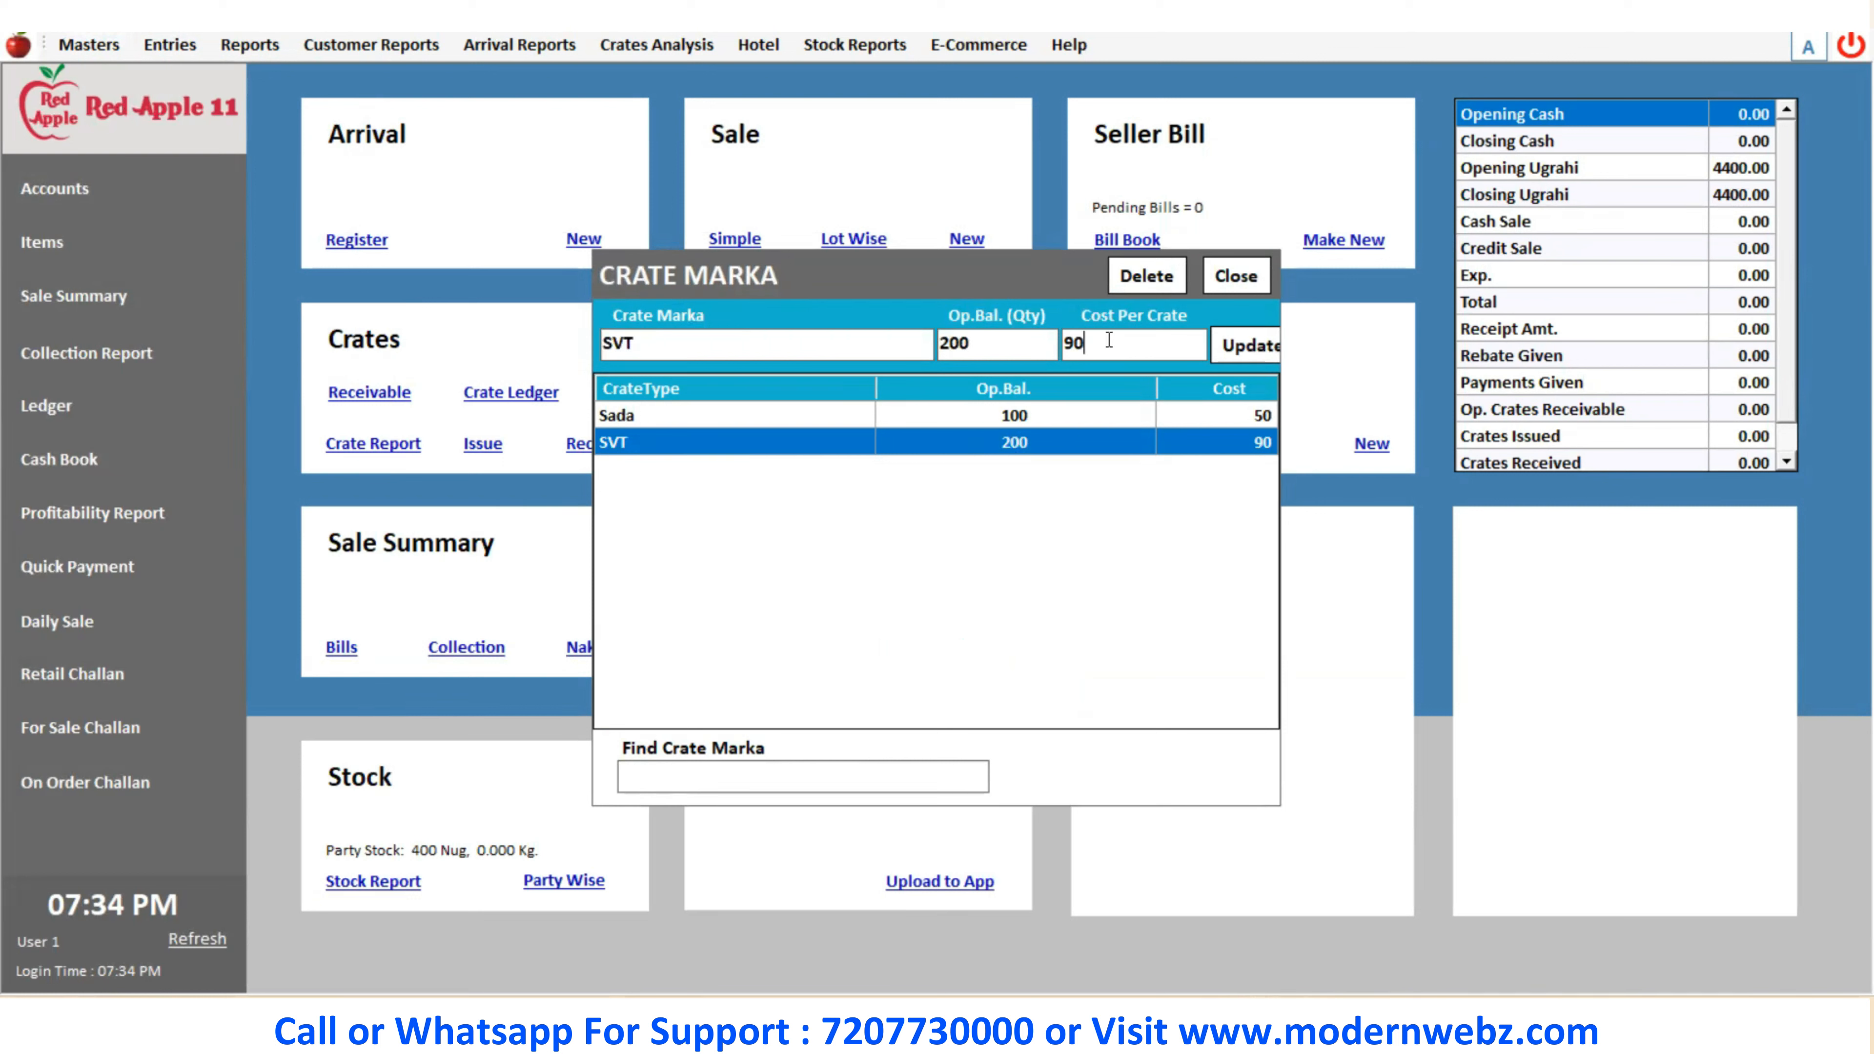
pyautogui.click(1235, 350)
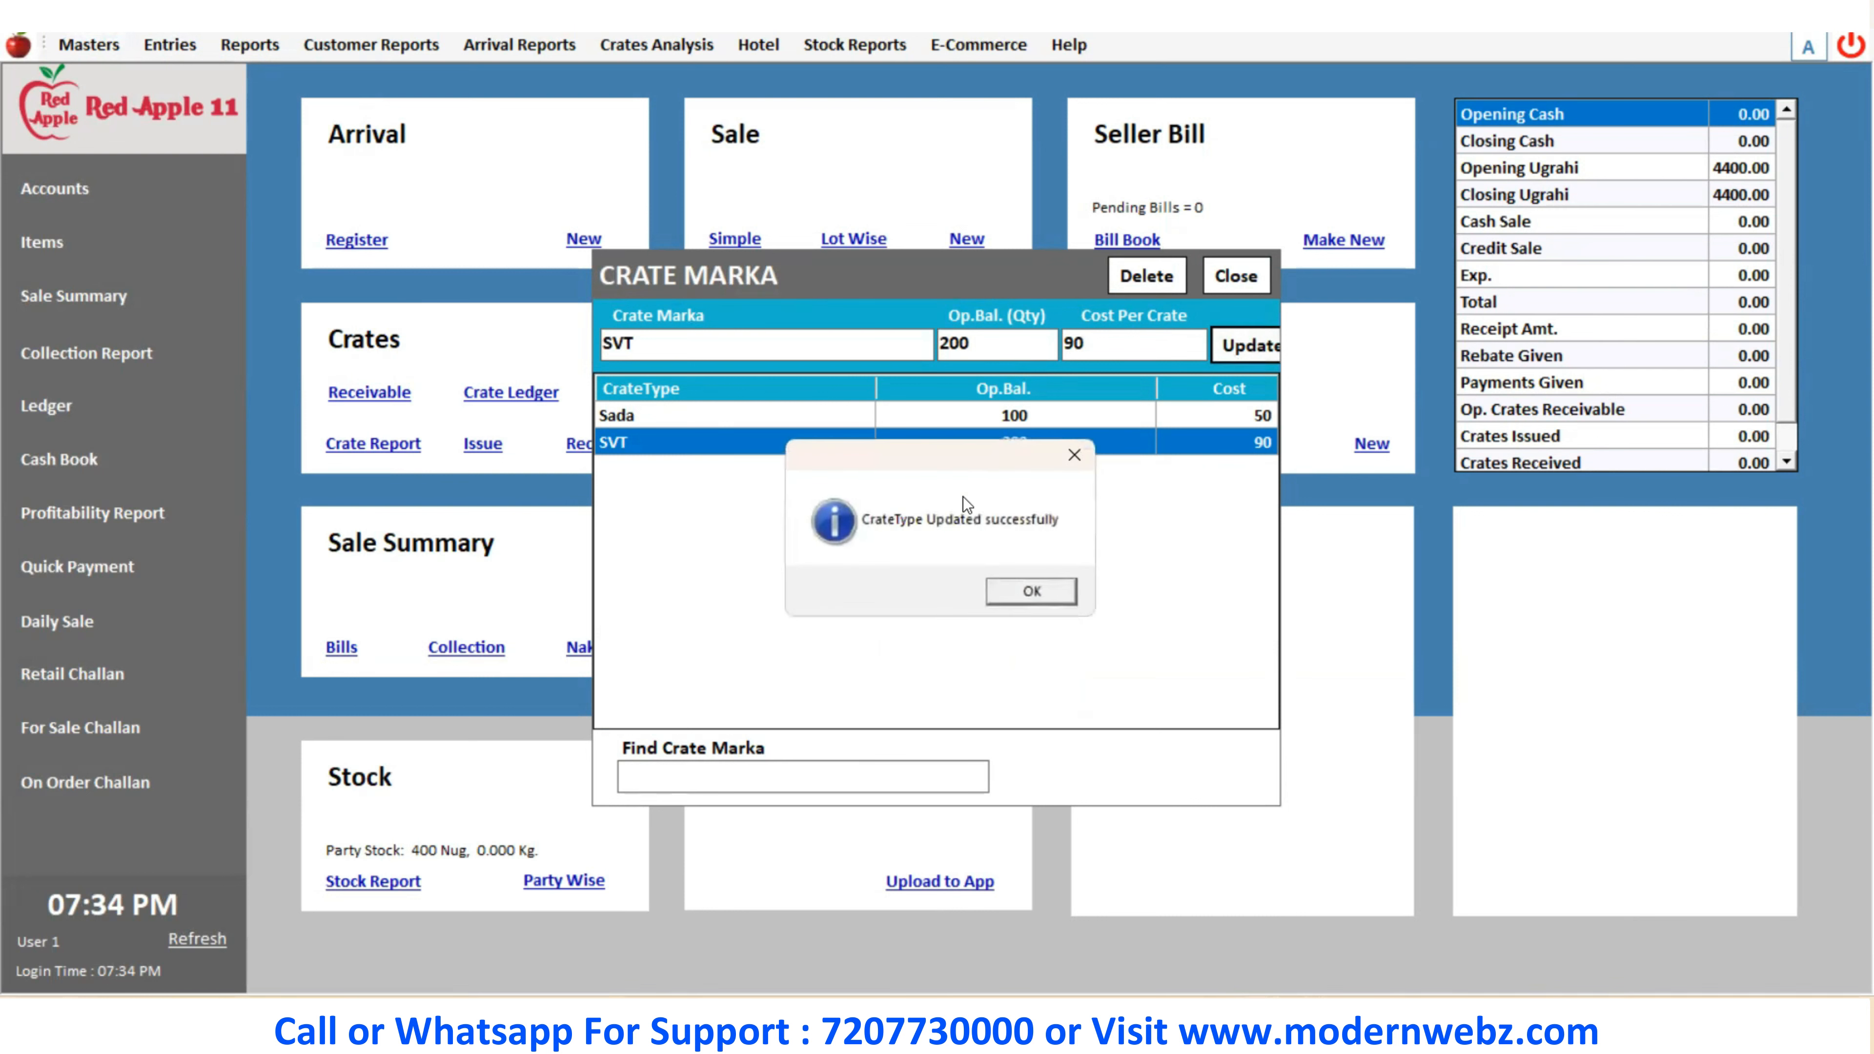
pyautogui.click(1010, 592)
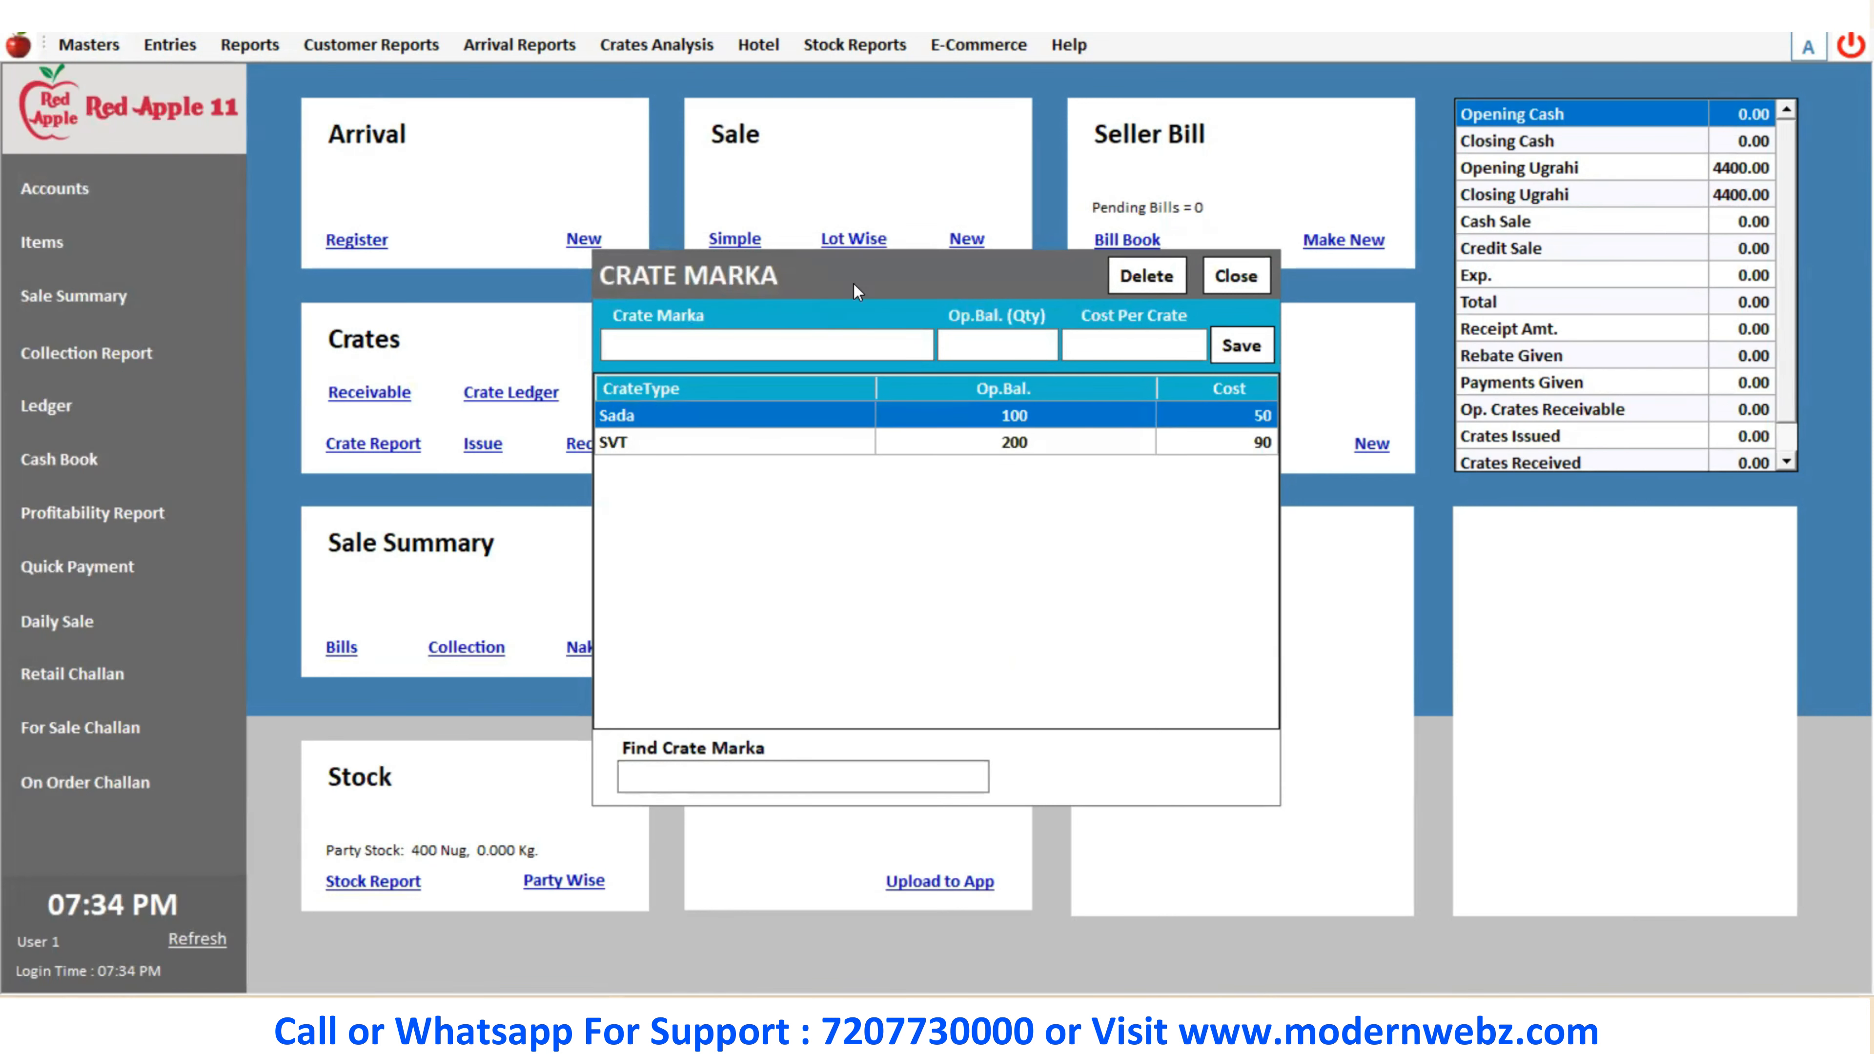
pyautogui.click(1223, 284)
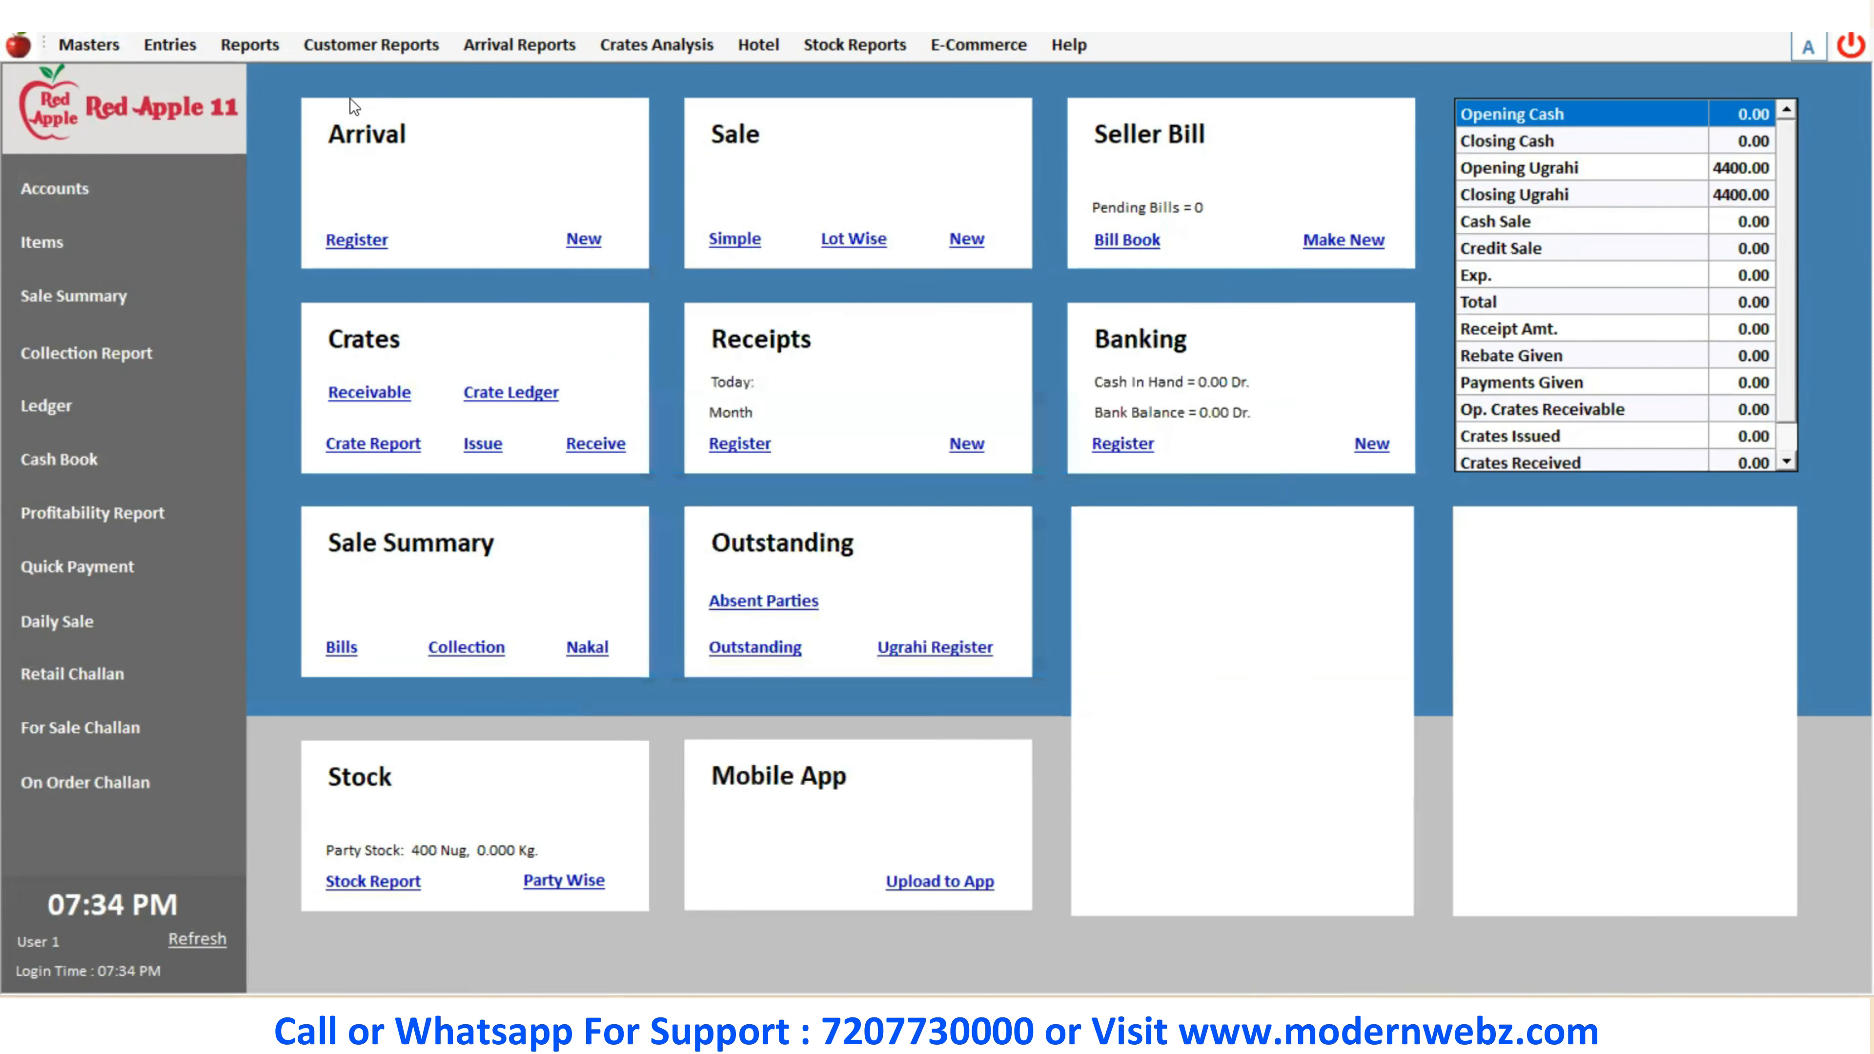
# Open the bill sundry master to review the other charges headings and their posting accounts
pyautogui.click(67, 48)
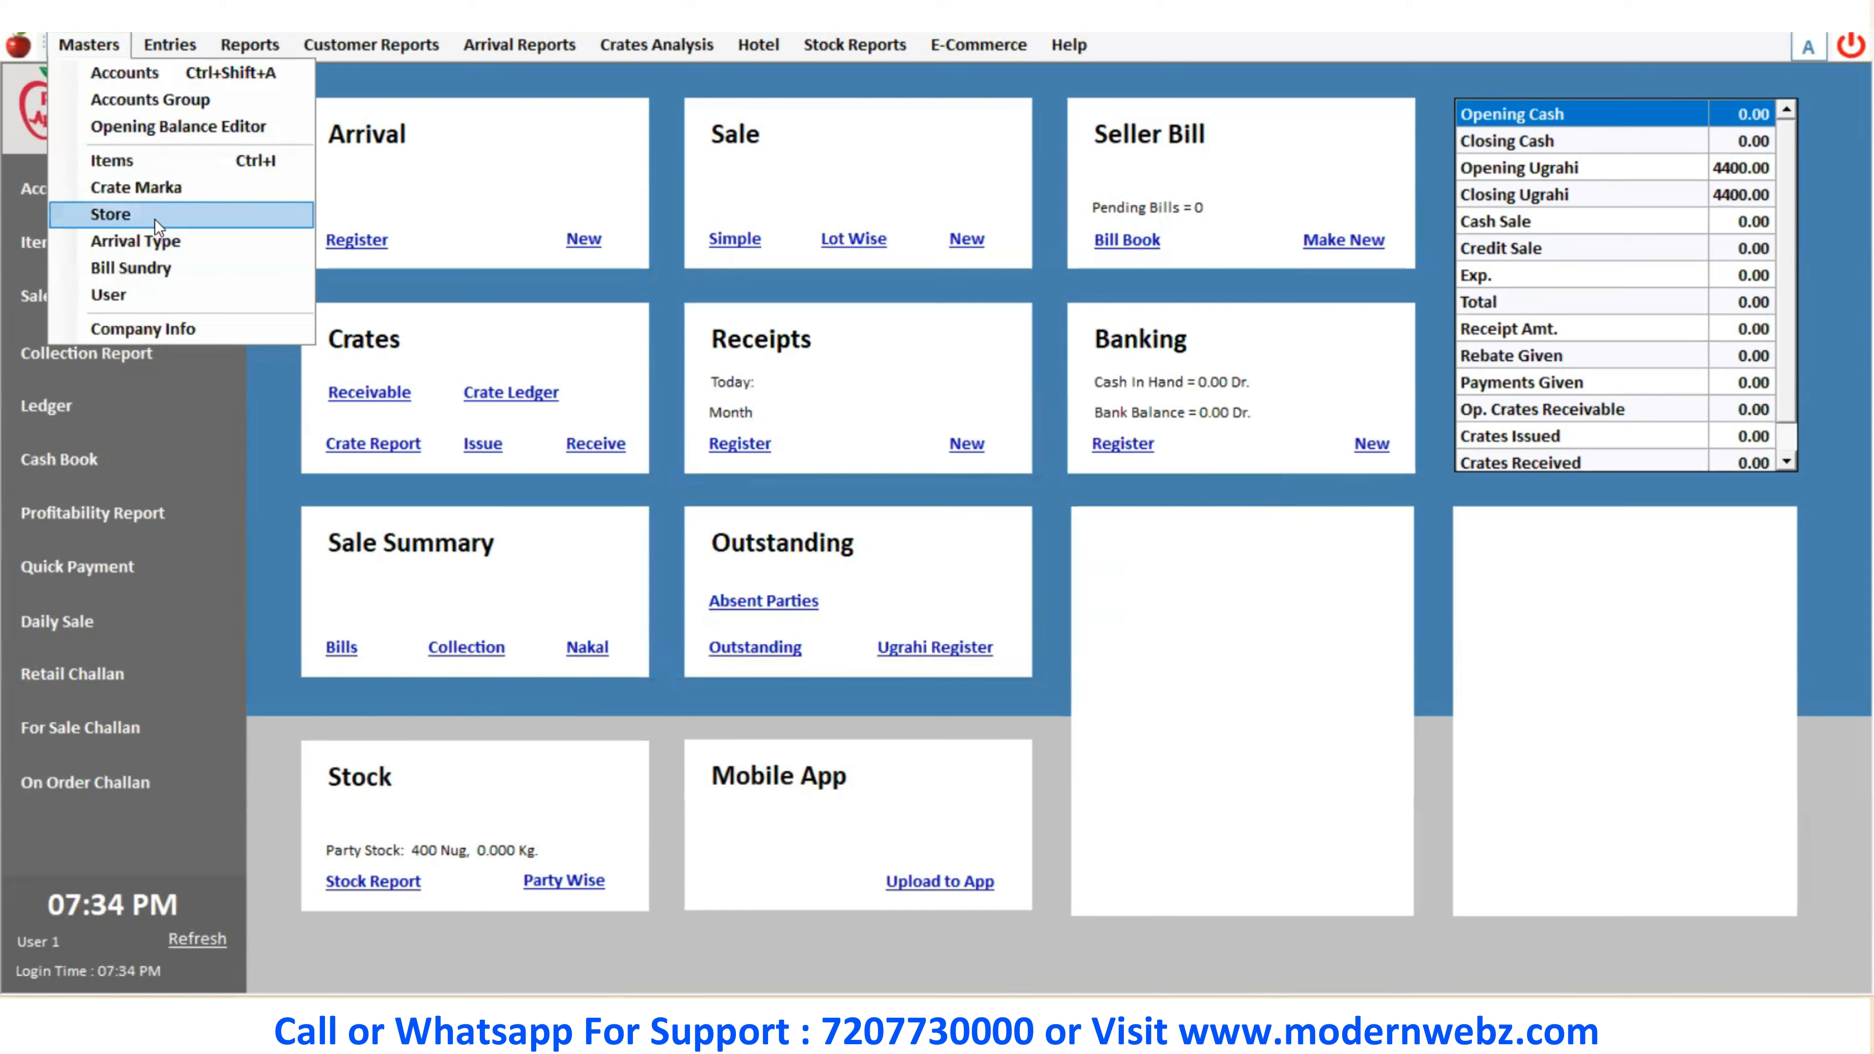
pyautogui.moveTo(169, 52)
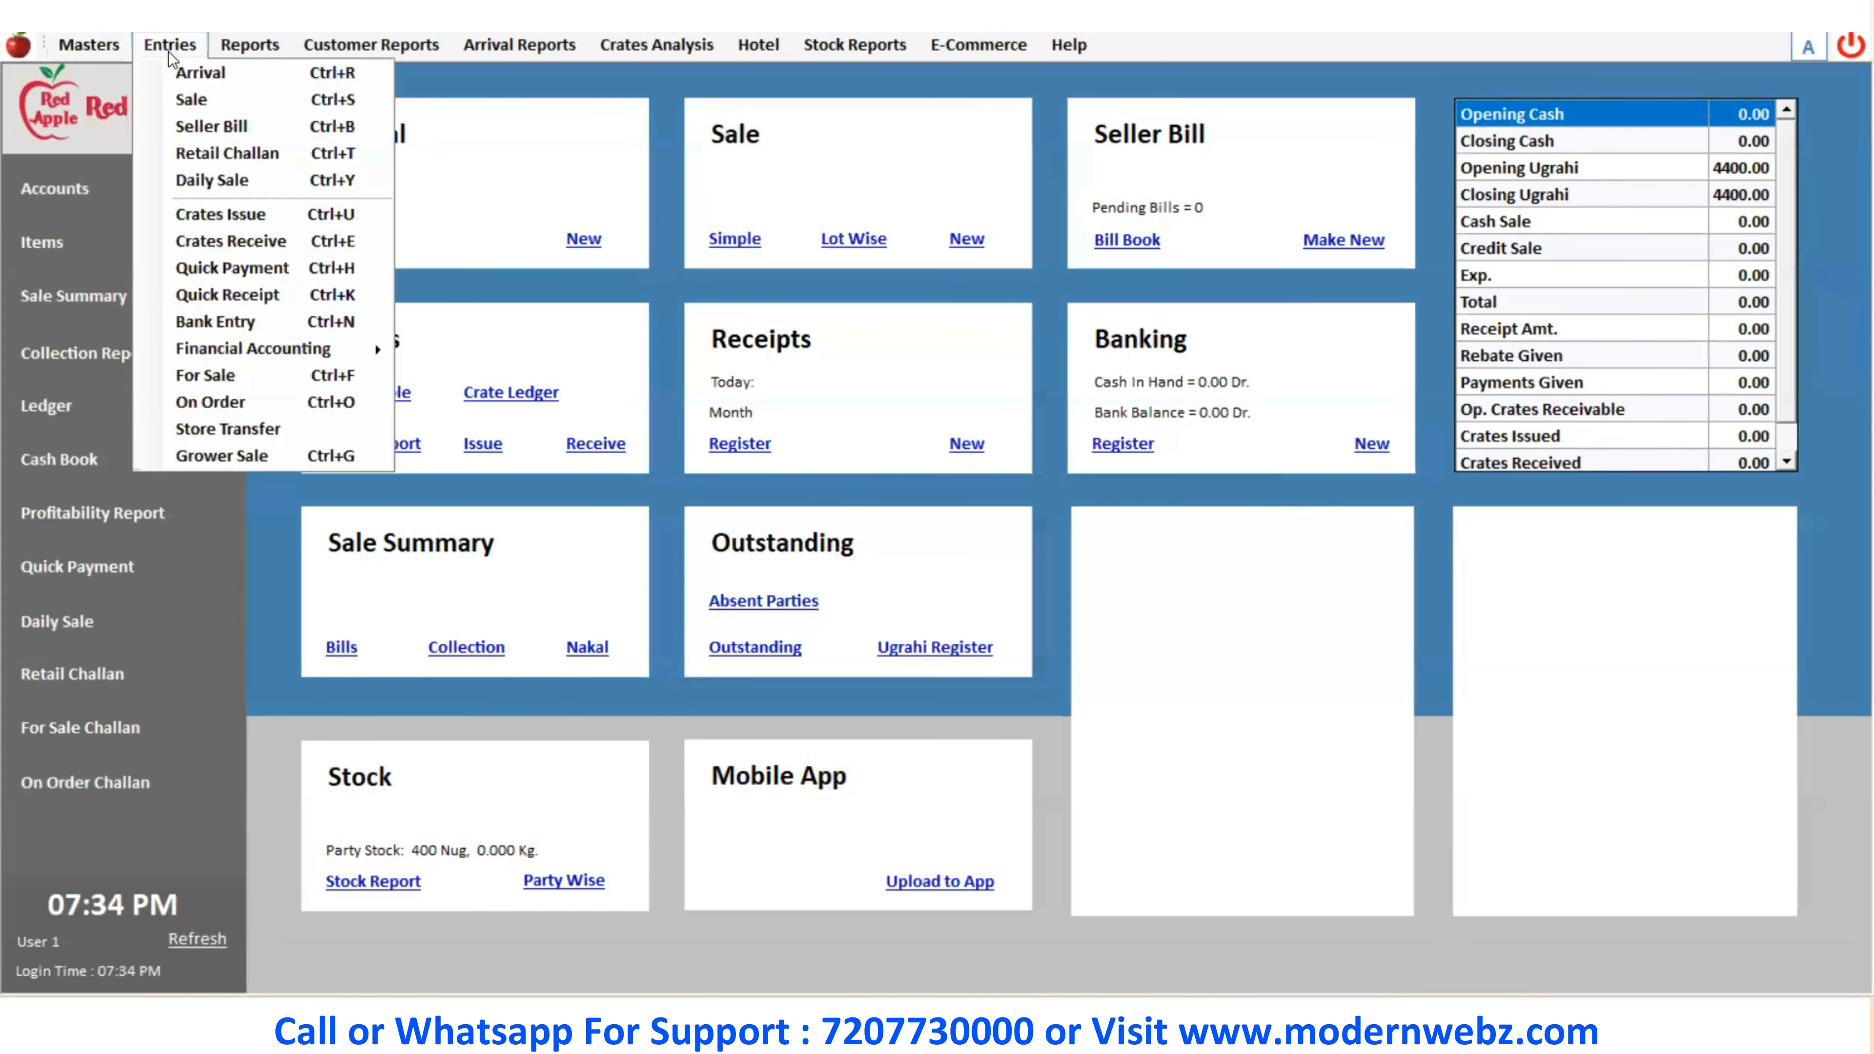
pyautogui.moveTo(67, 52)
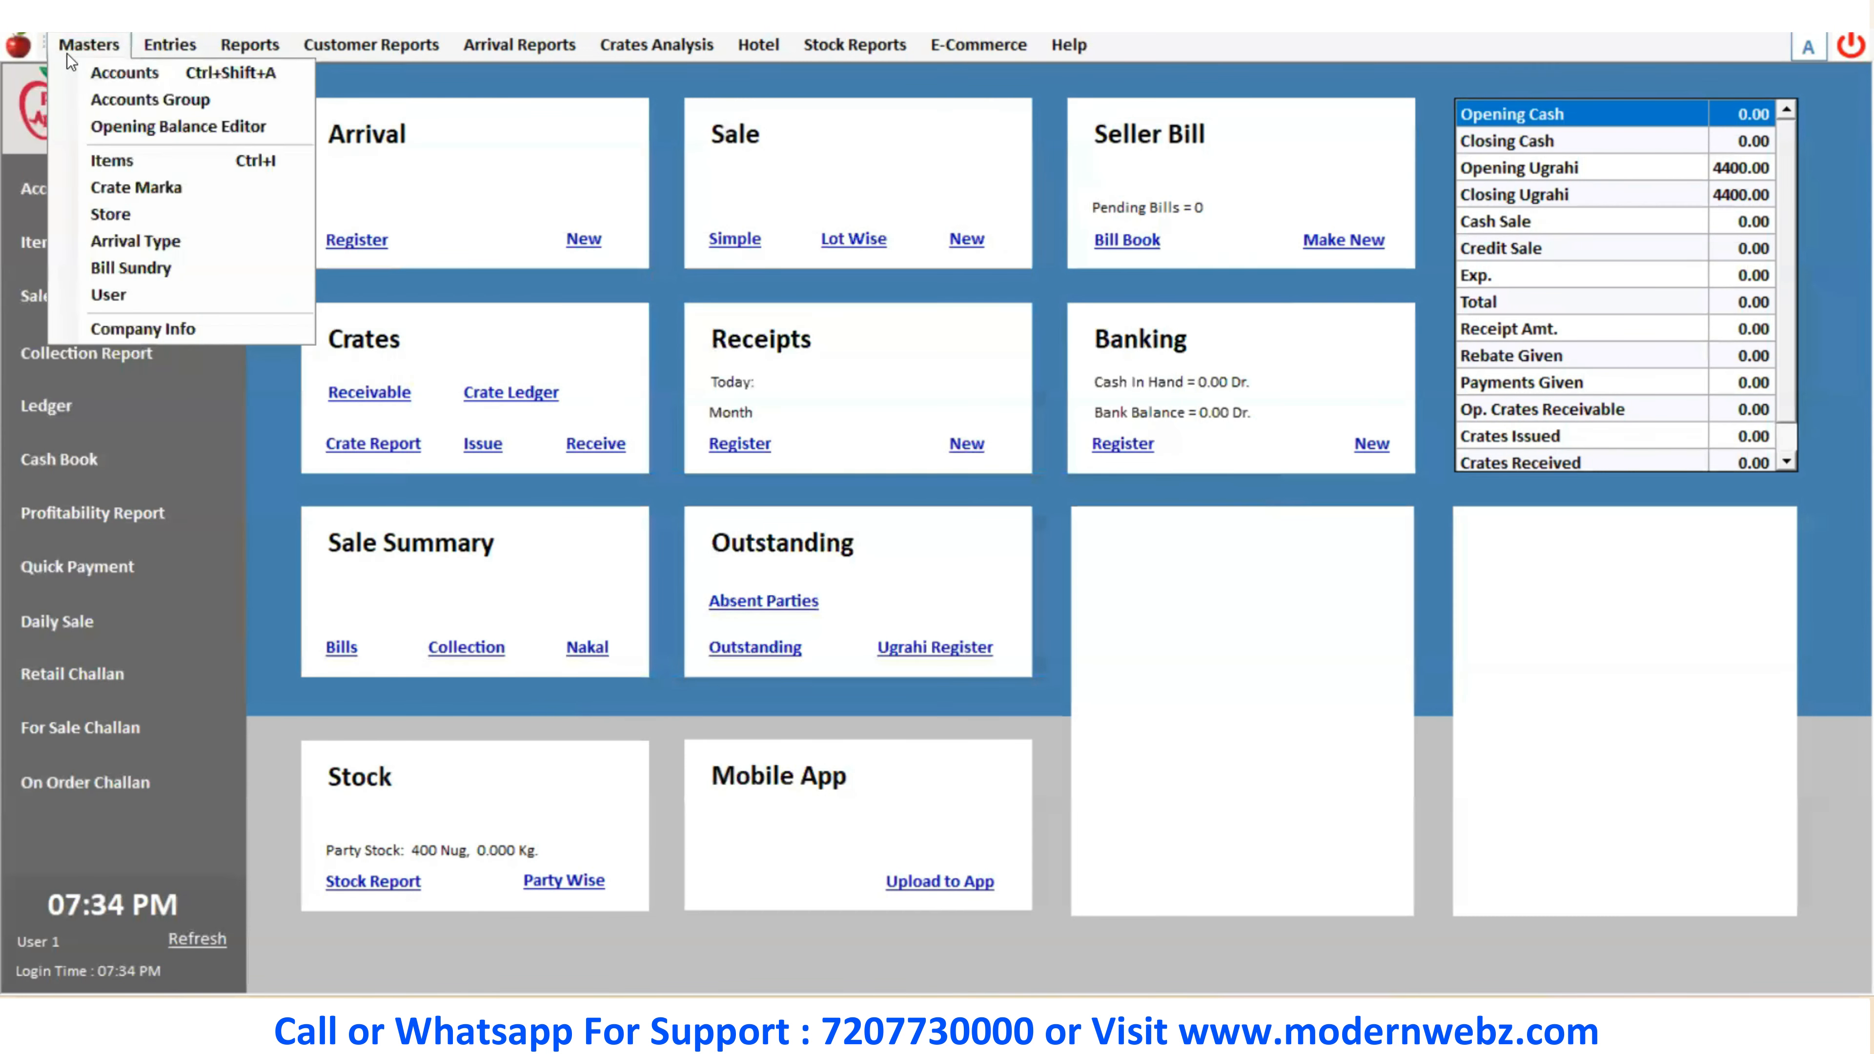
pyautogui.click(117, 269)
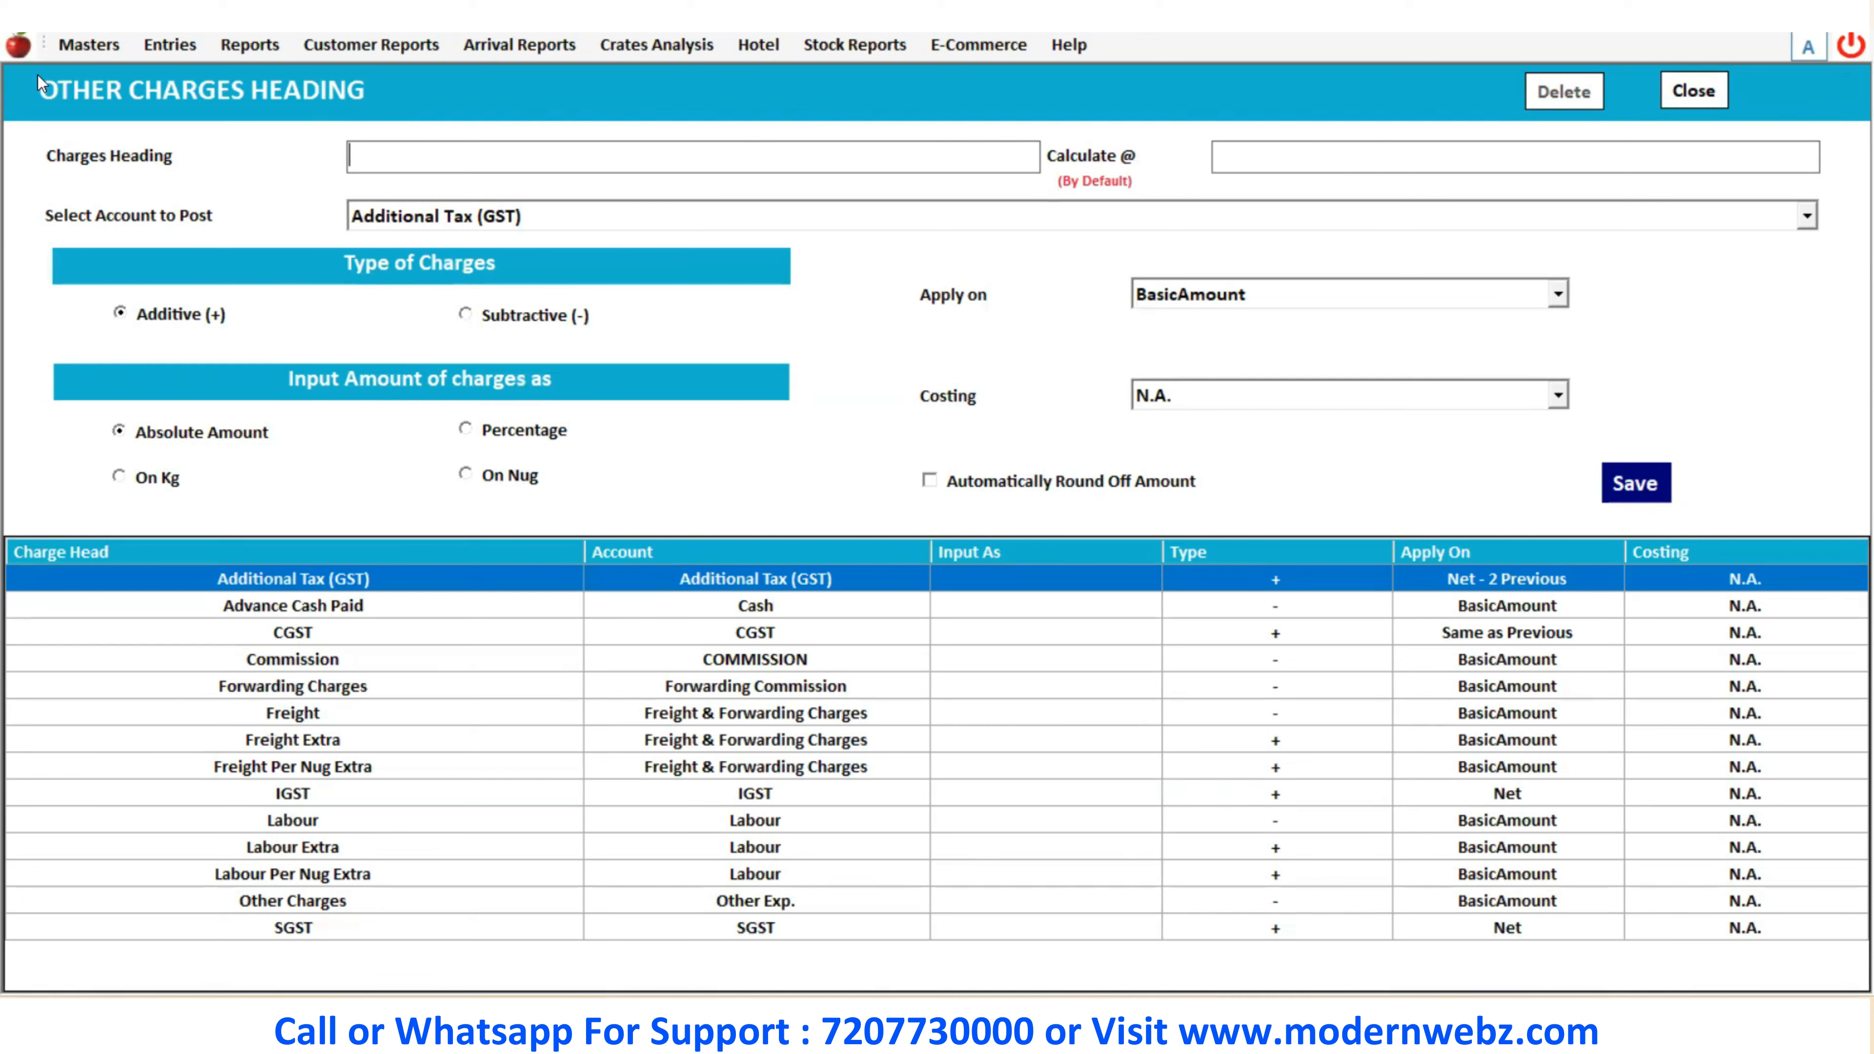
# Load the Commission charge for editing and review its heading and posting account
pyautogui.click(105, 44)
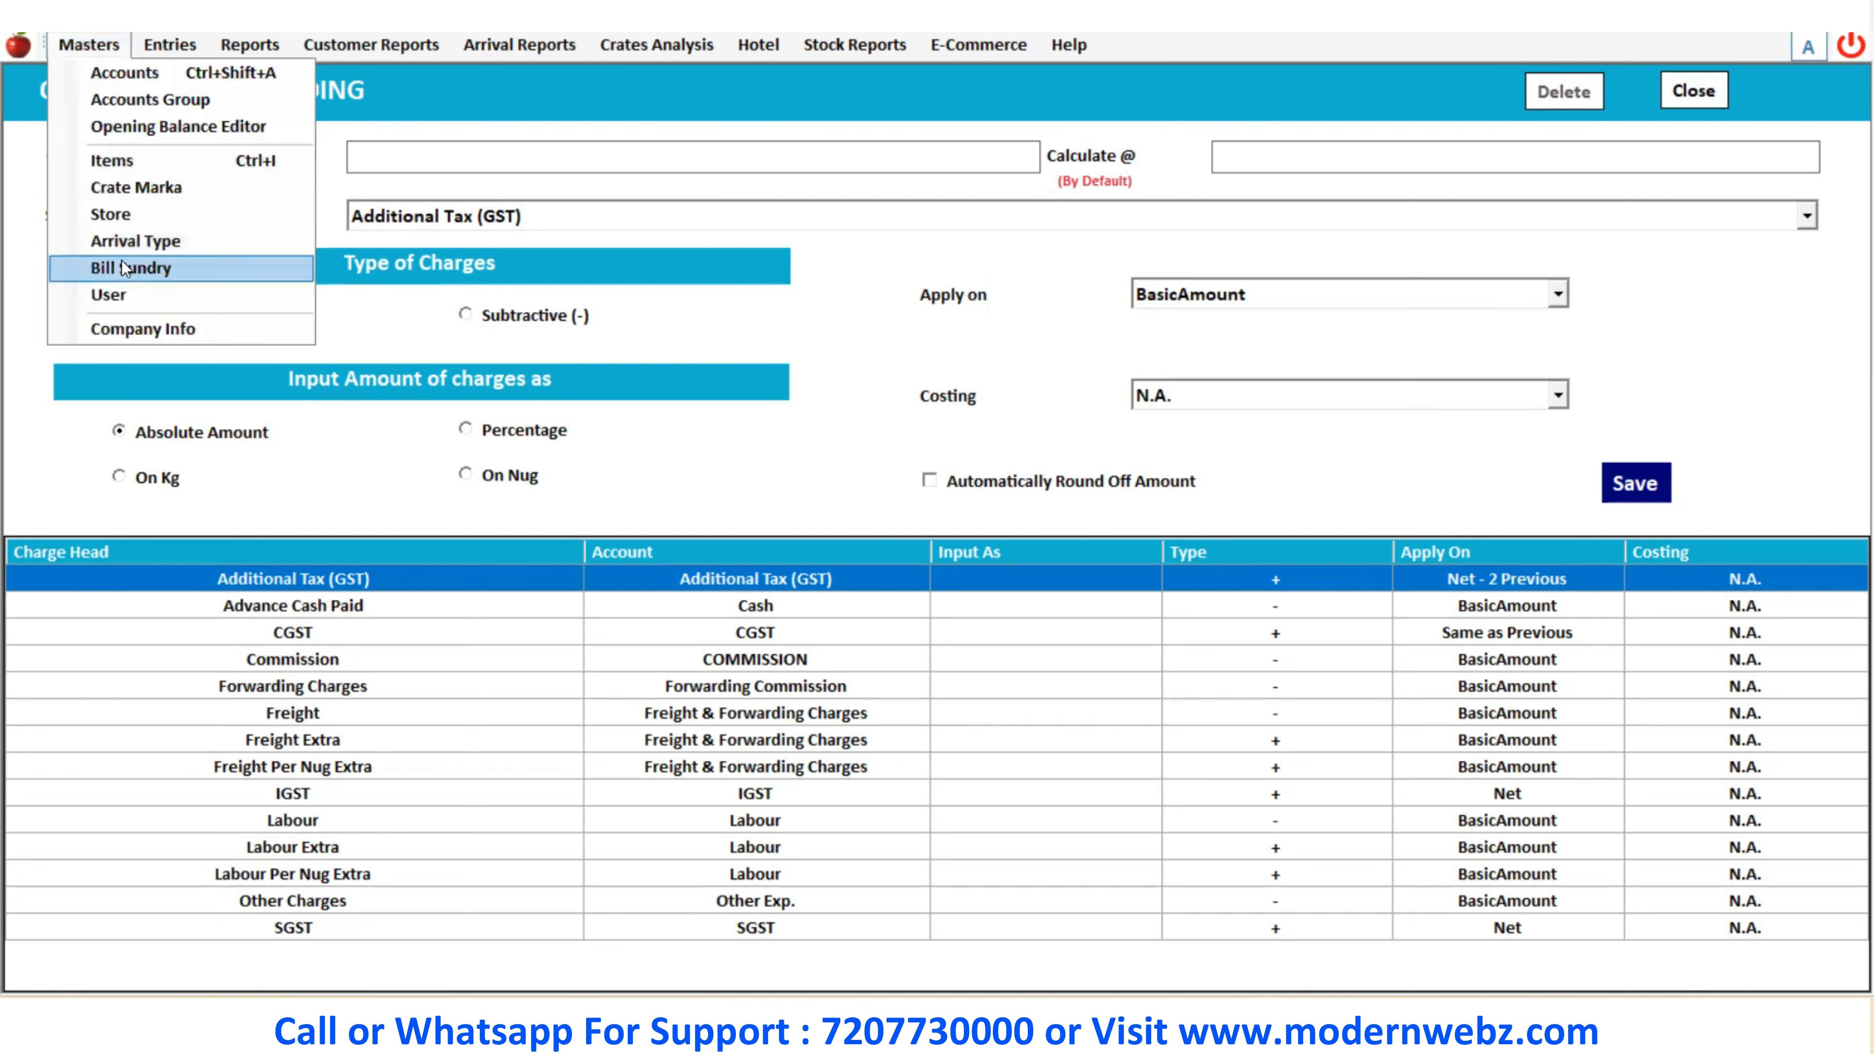
pyautogui.click(870, 298)
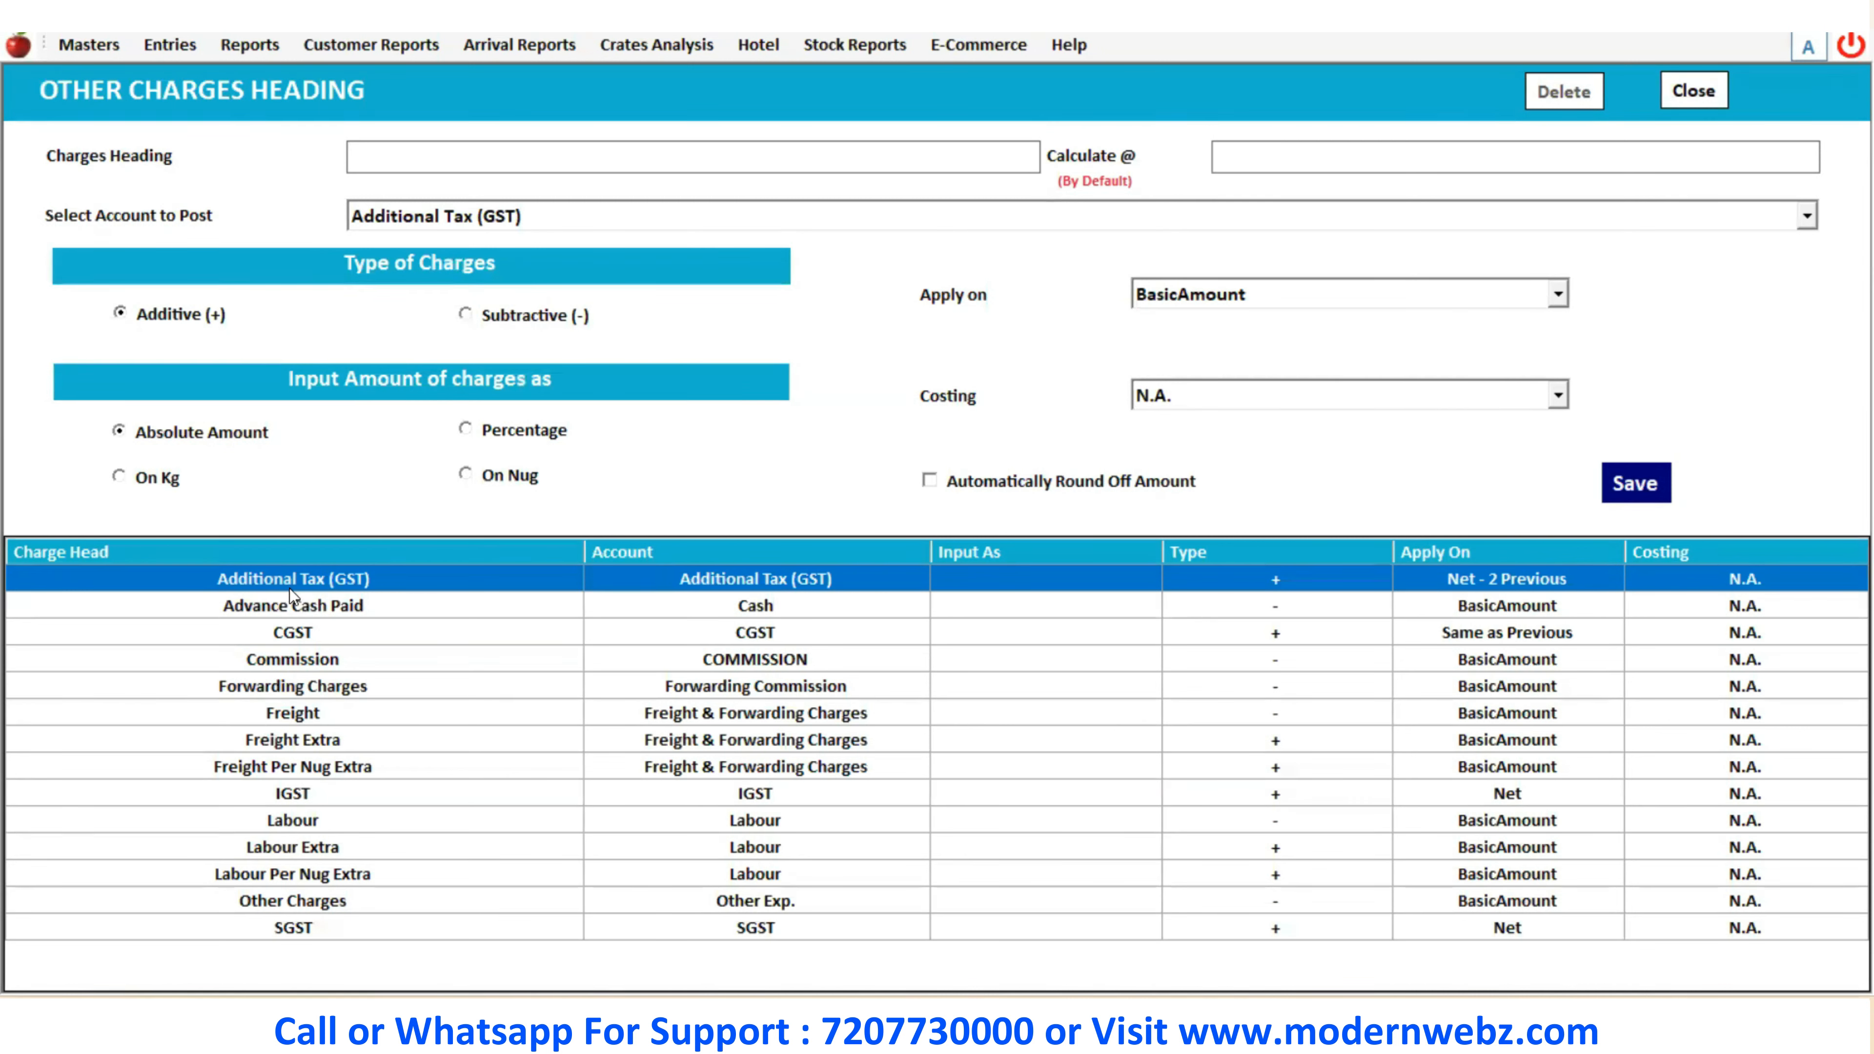
pyautogui.click(310, 659)
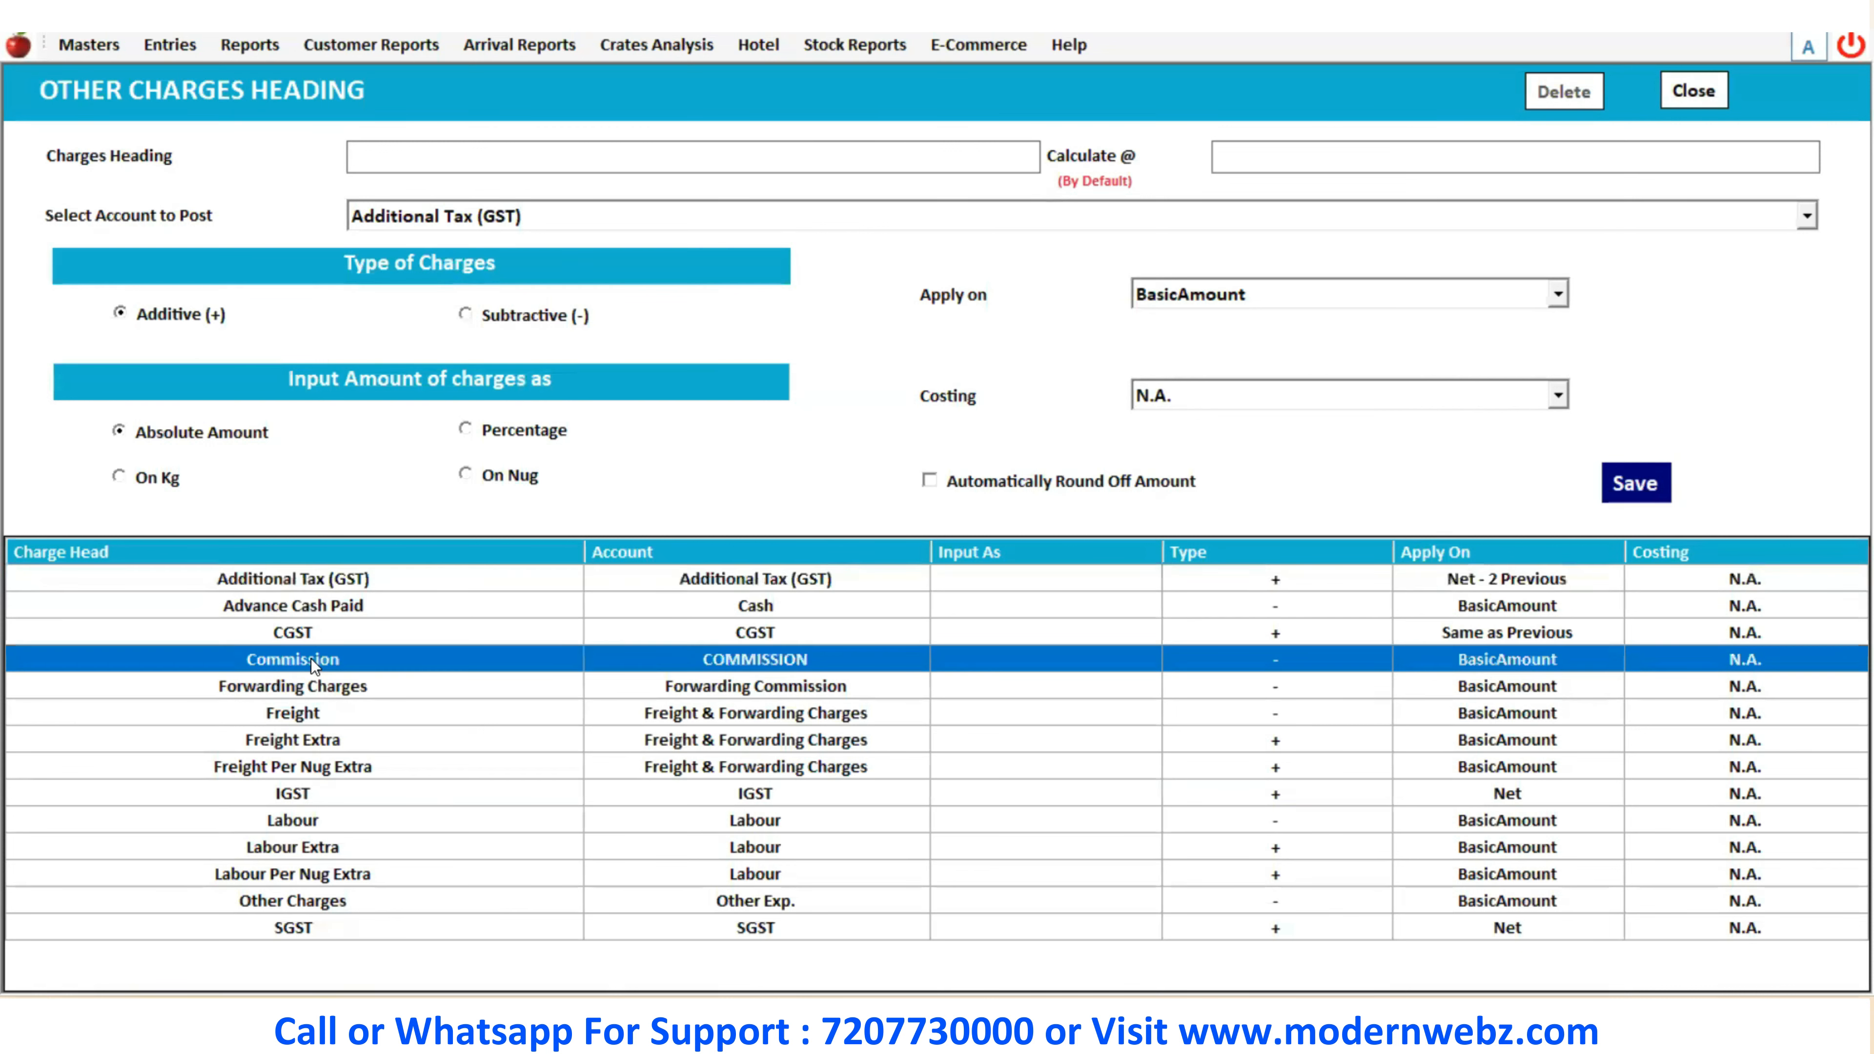
pyautogui.doubleClick(369, 662)
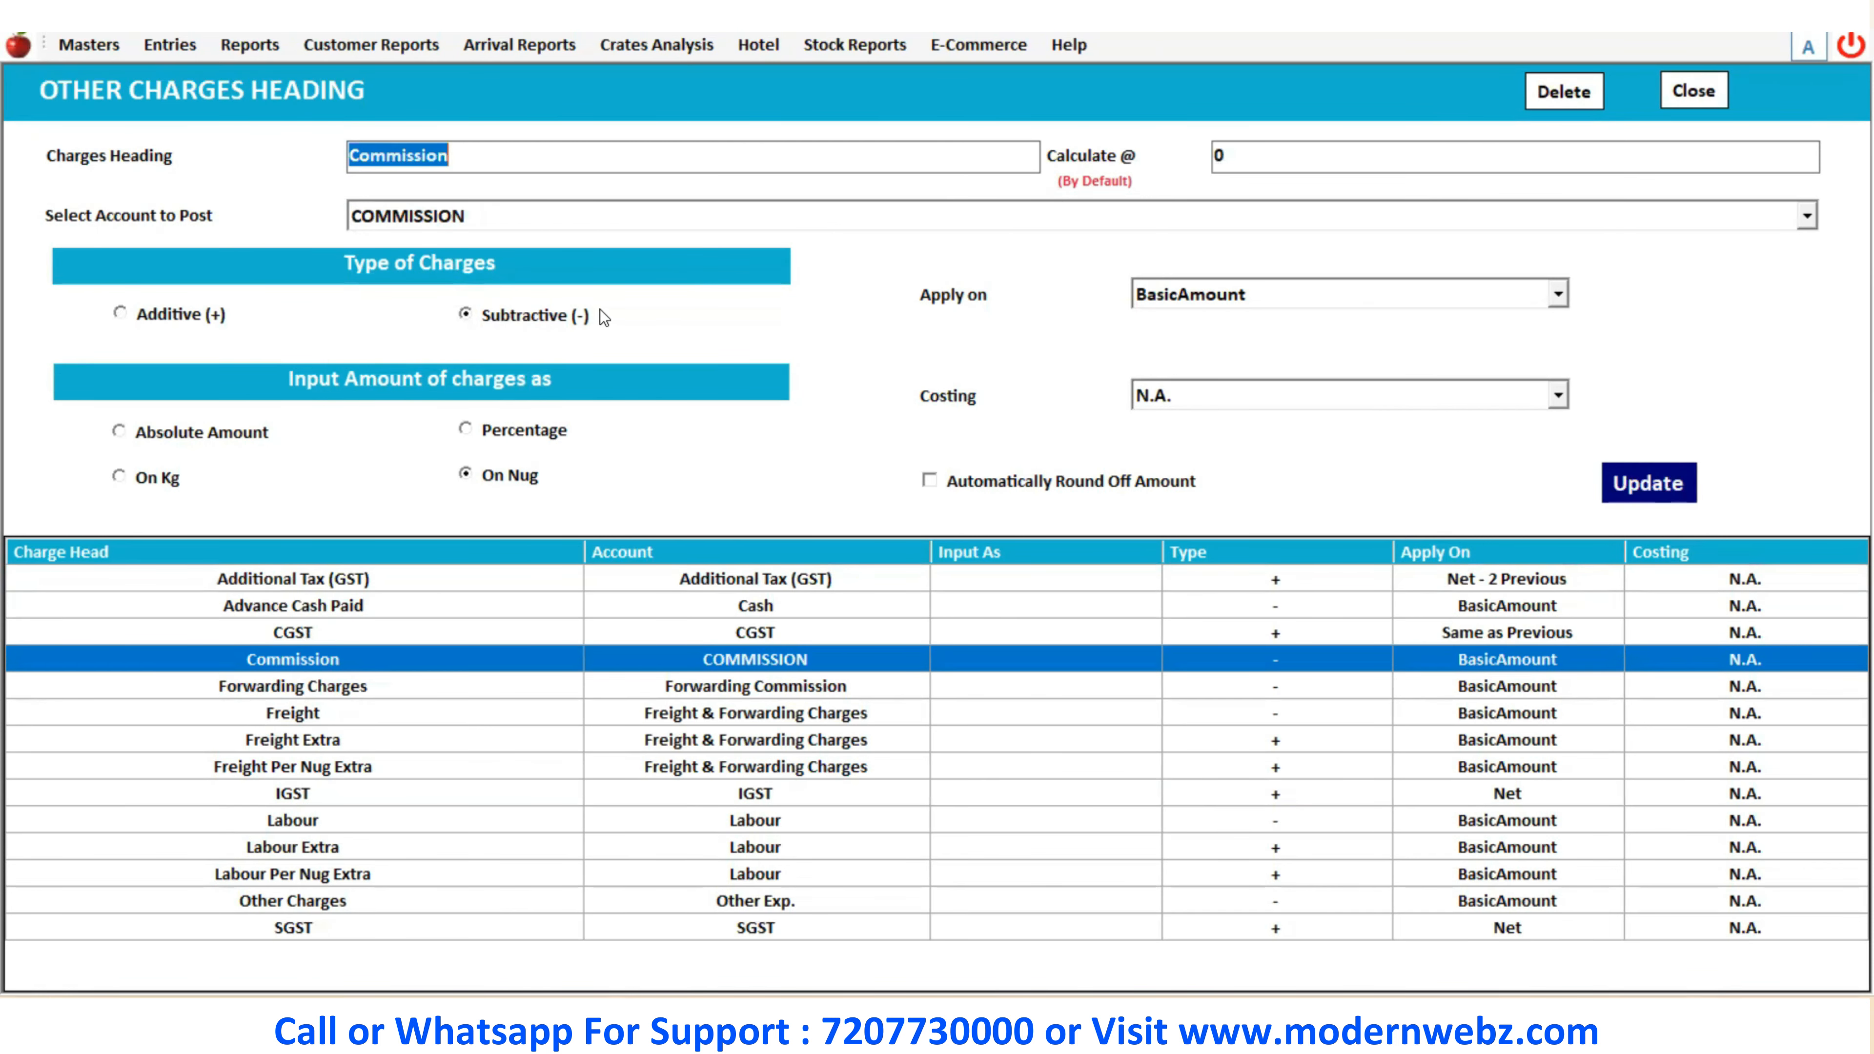
pyautogui.click(484, 172)
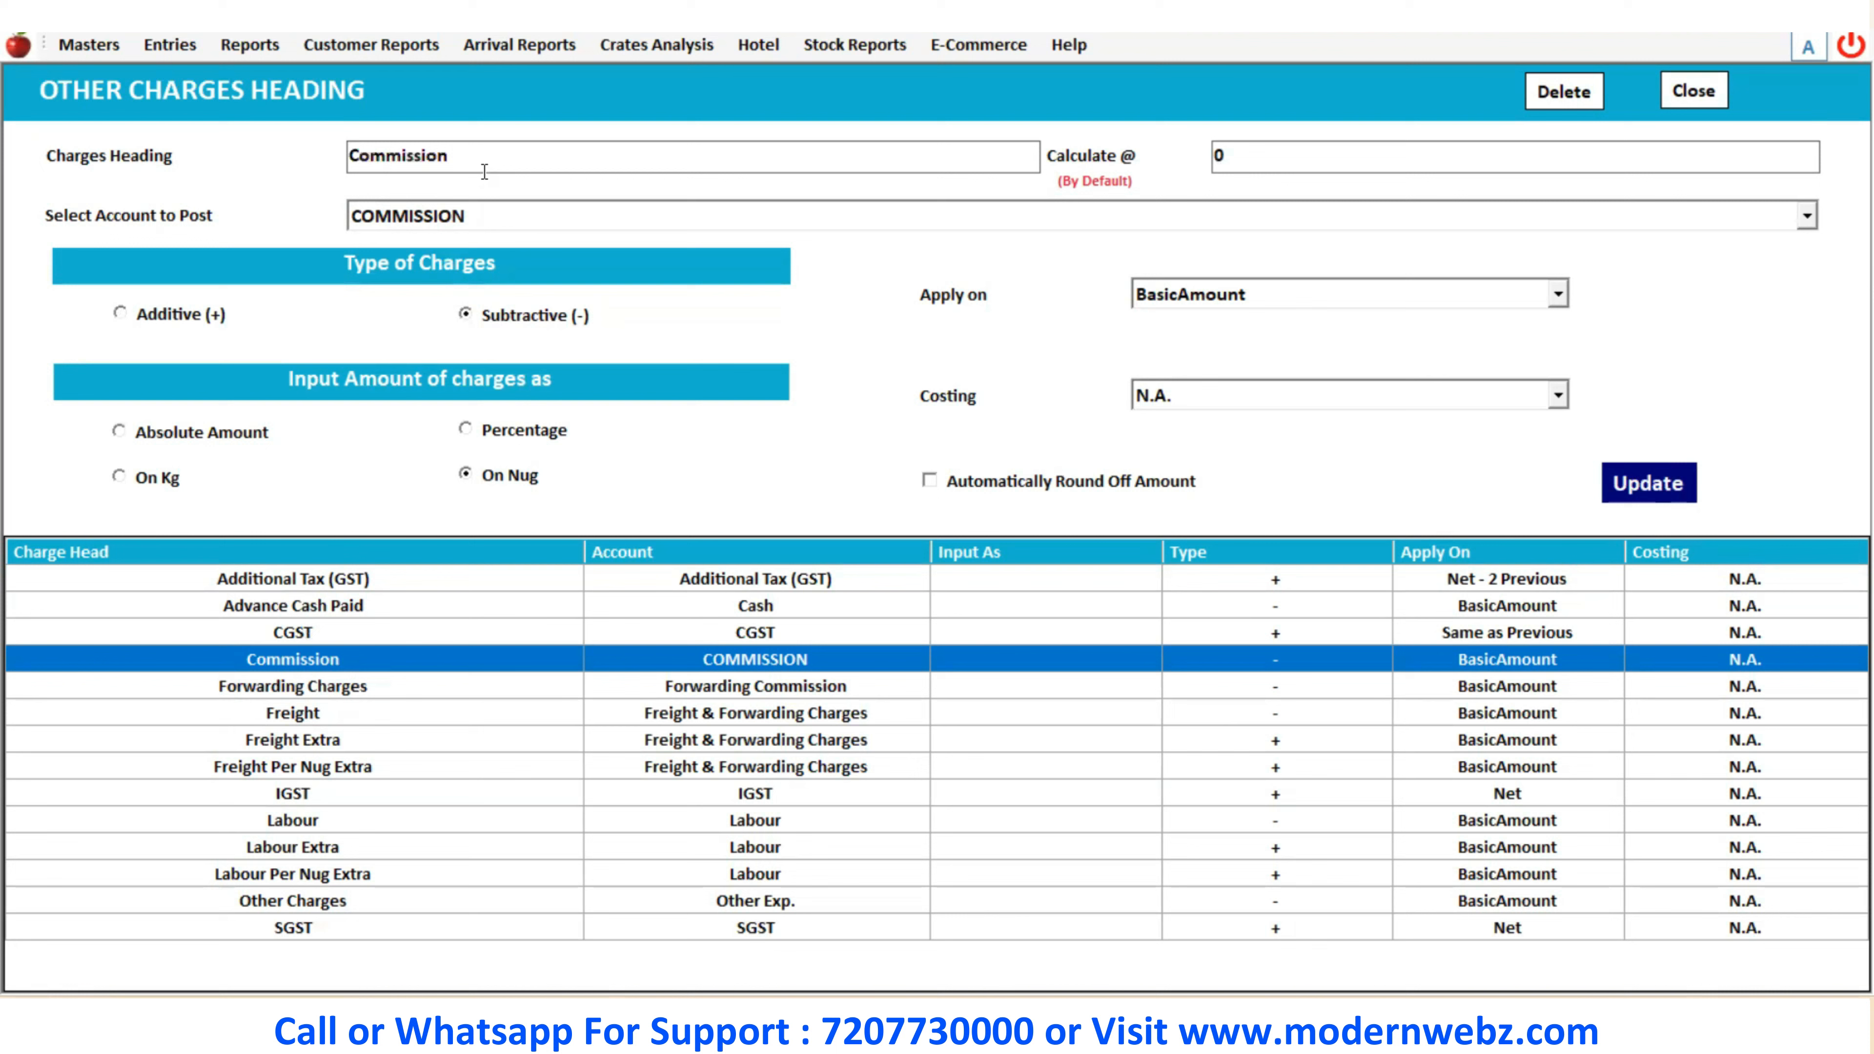
pyautogui.click(495, 222)
pyautogui.click(495, 222)
pyautogui.click(495, 221)
pyautogui.click(293, 220)
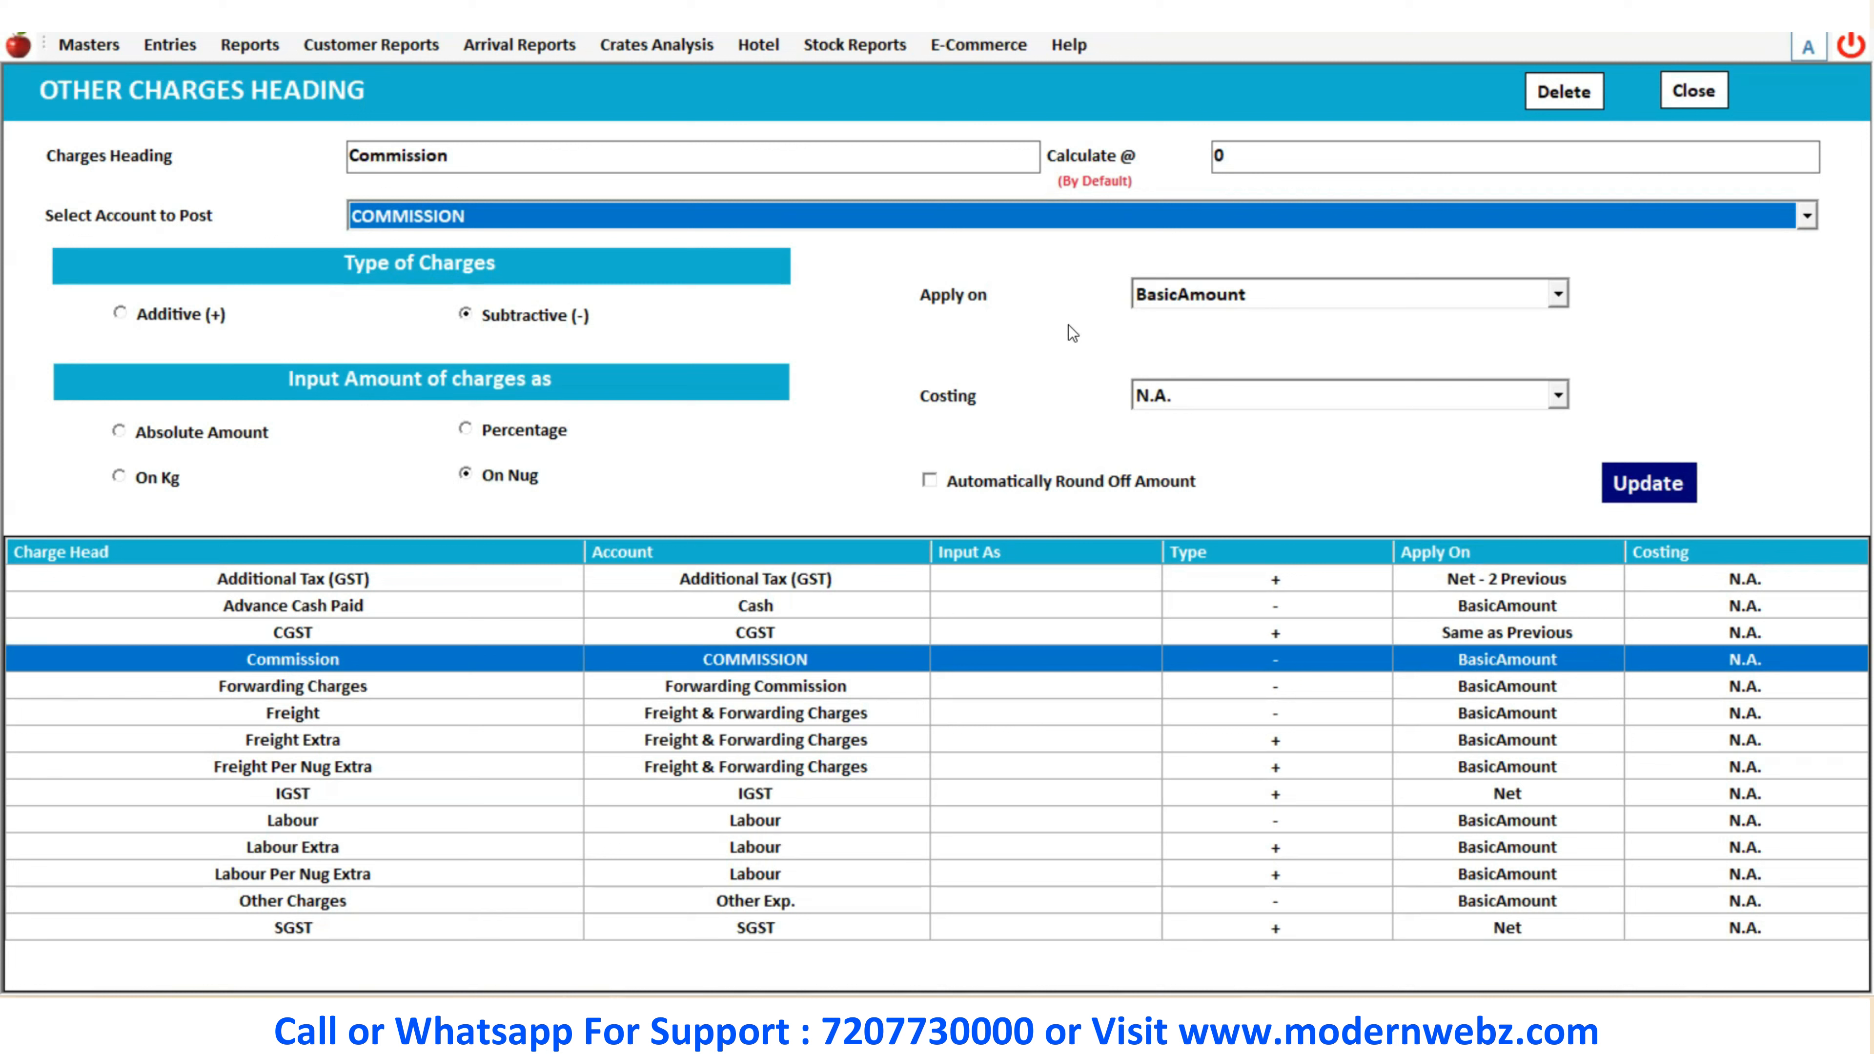
# Select BasicAmount as the amount the Commission charge applies on, update the bill sundry and close the charges form
pyautogui.click(1237, 294)
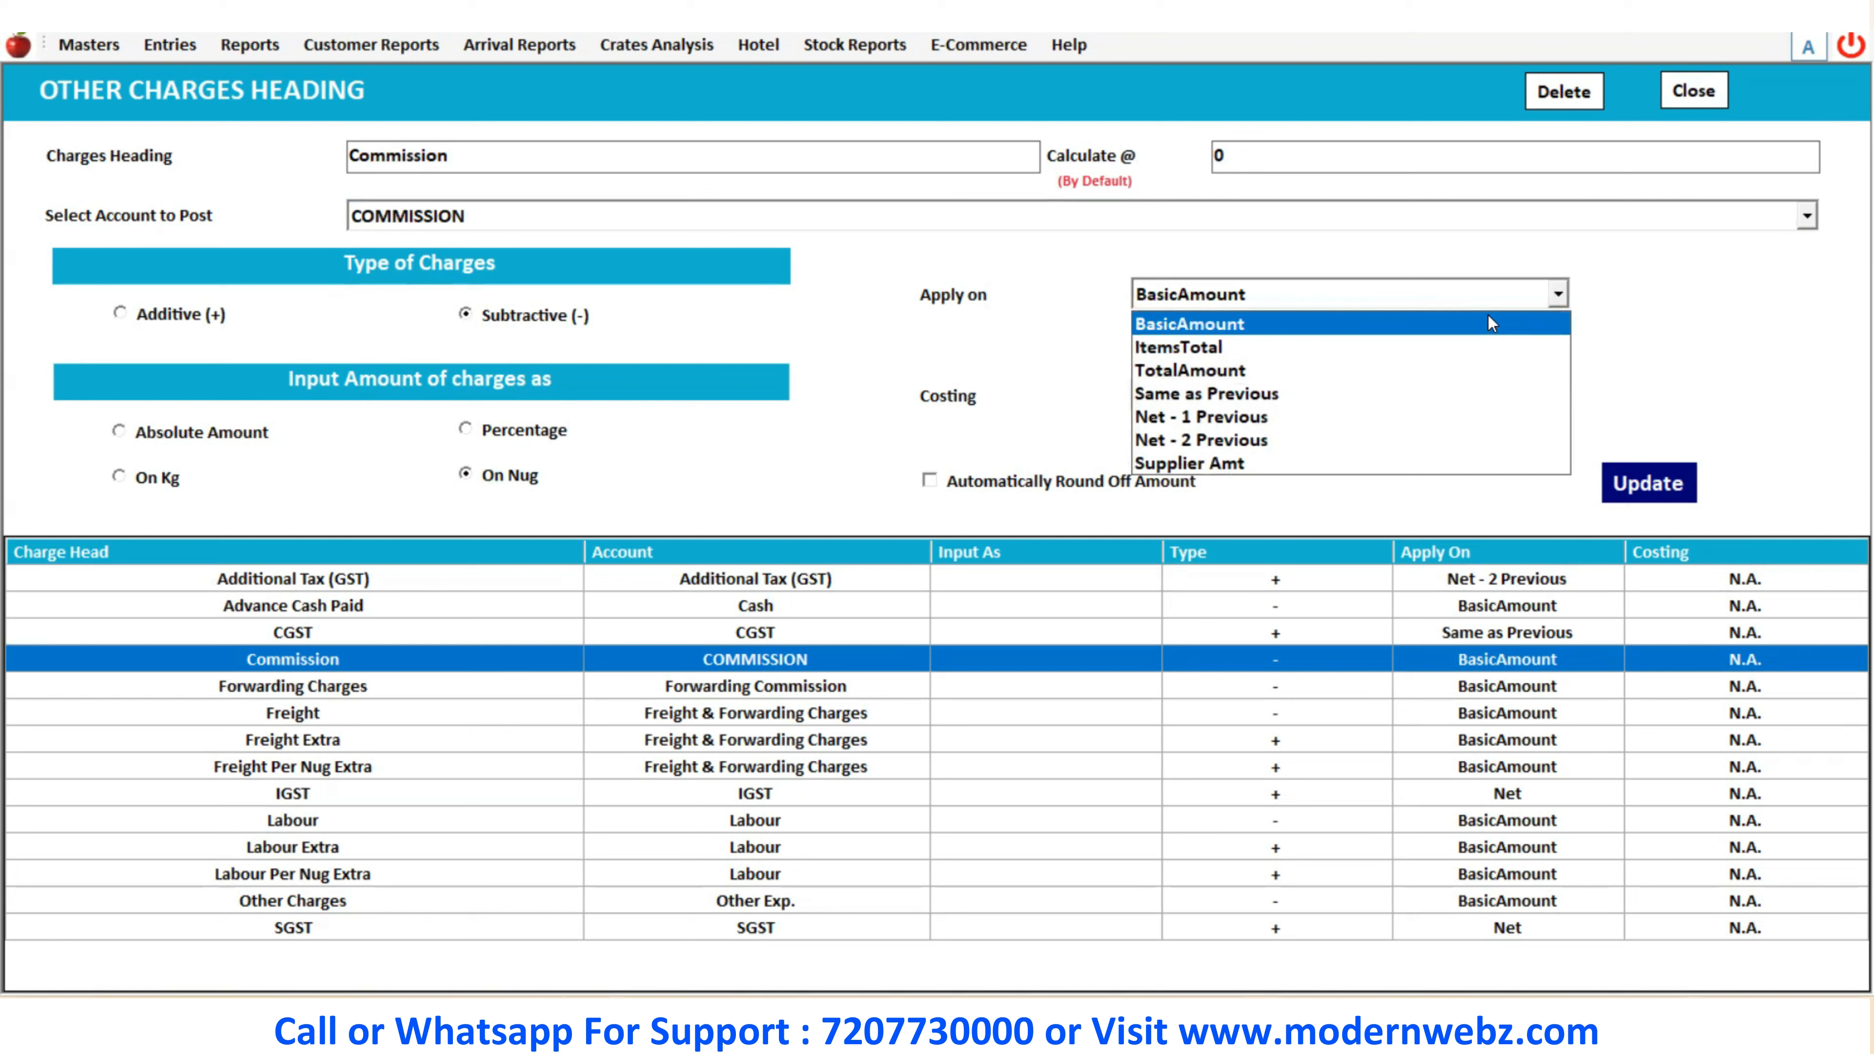
pyautogui.click(1487, 316)
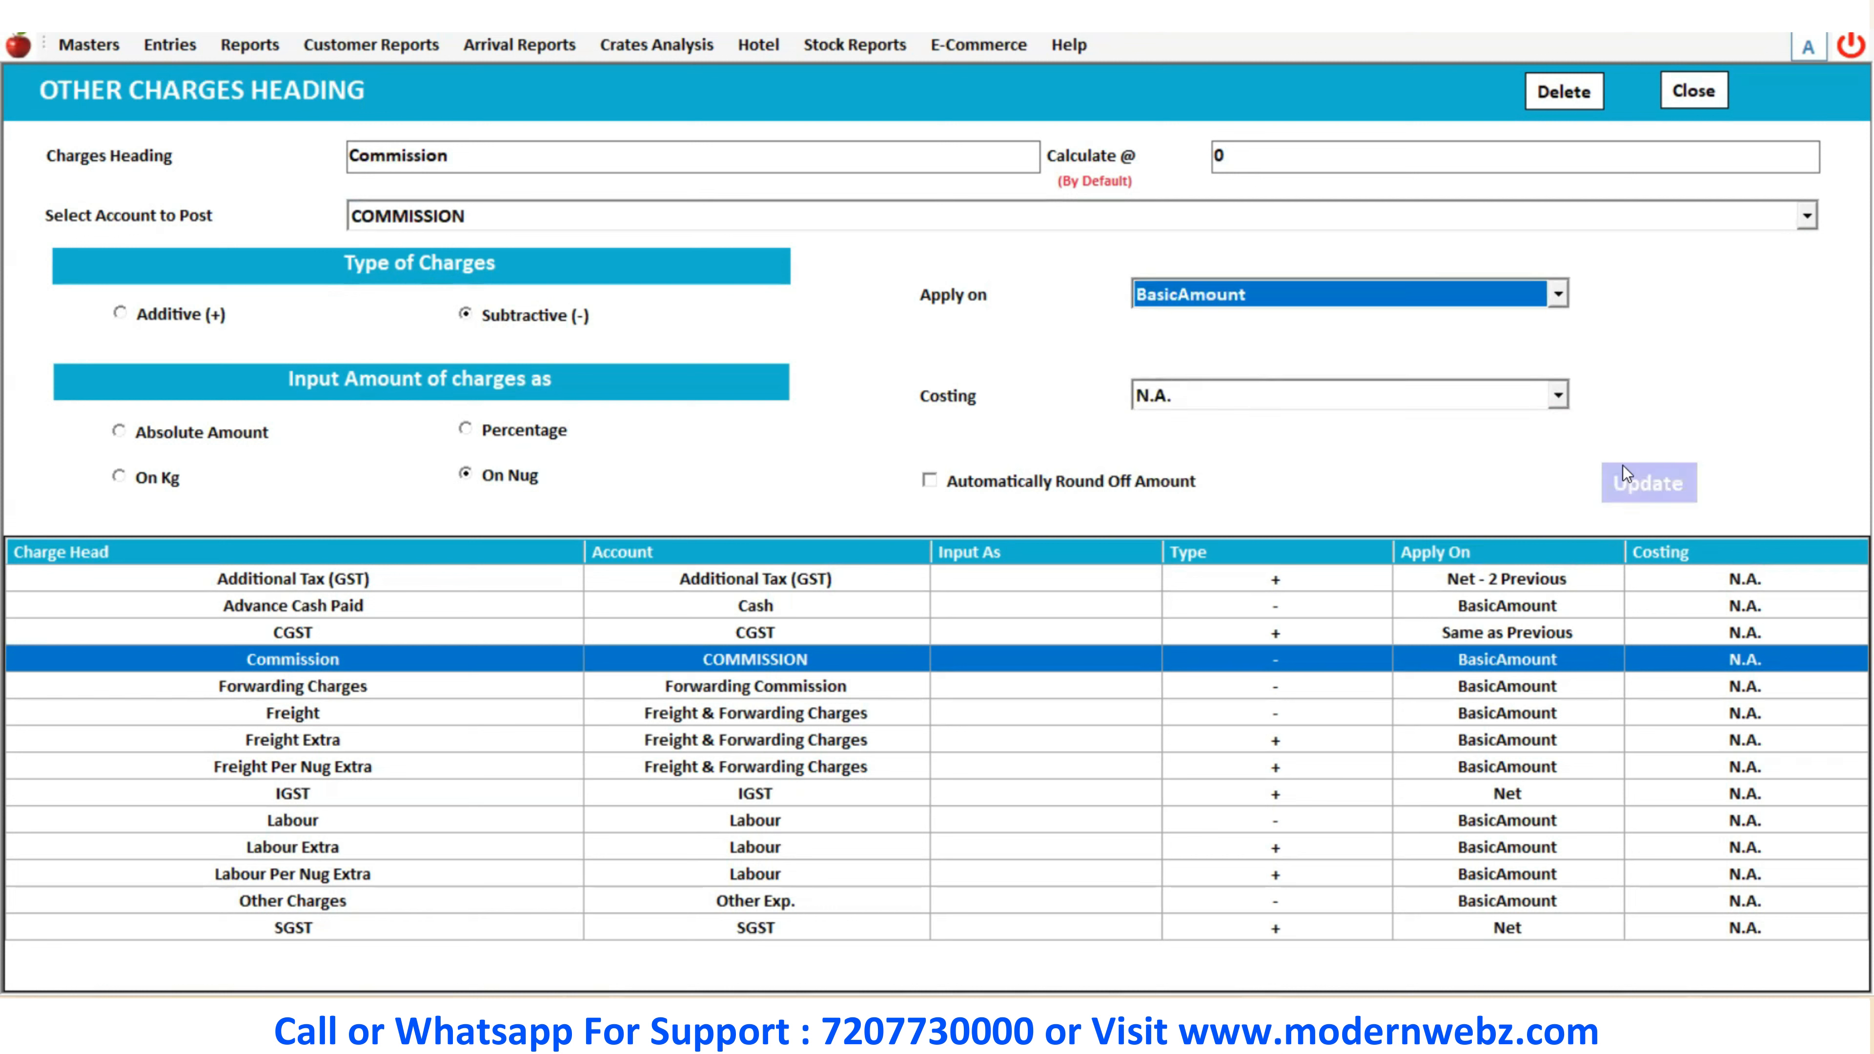
pyautogui.click(1645, 474)
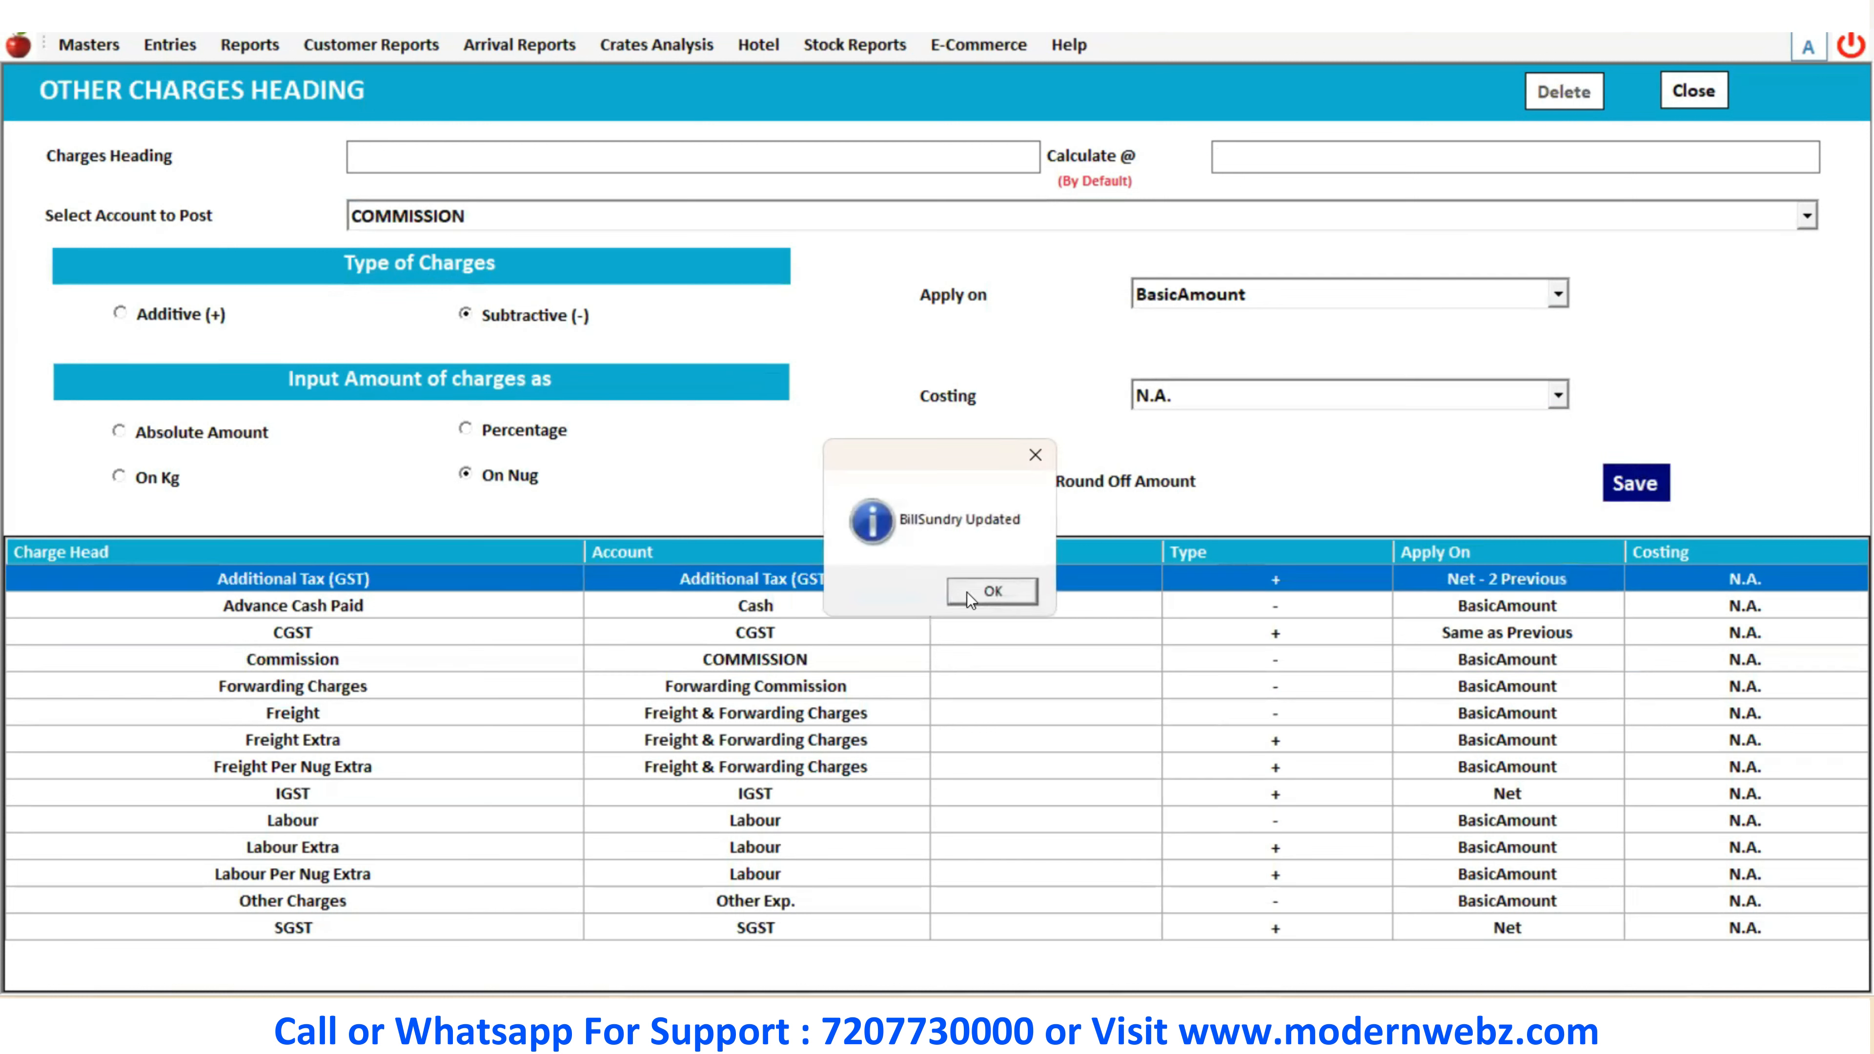
pyautogui.click(985, 595)
pyautogui.click(1685, 82)
pyautogui.click(976, 589)
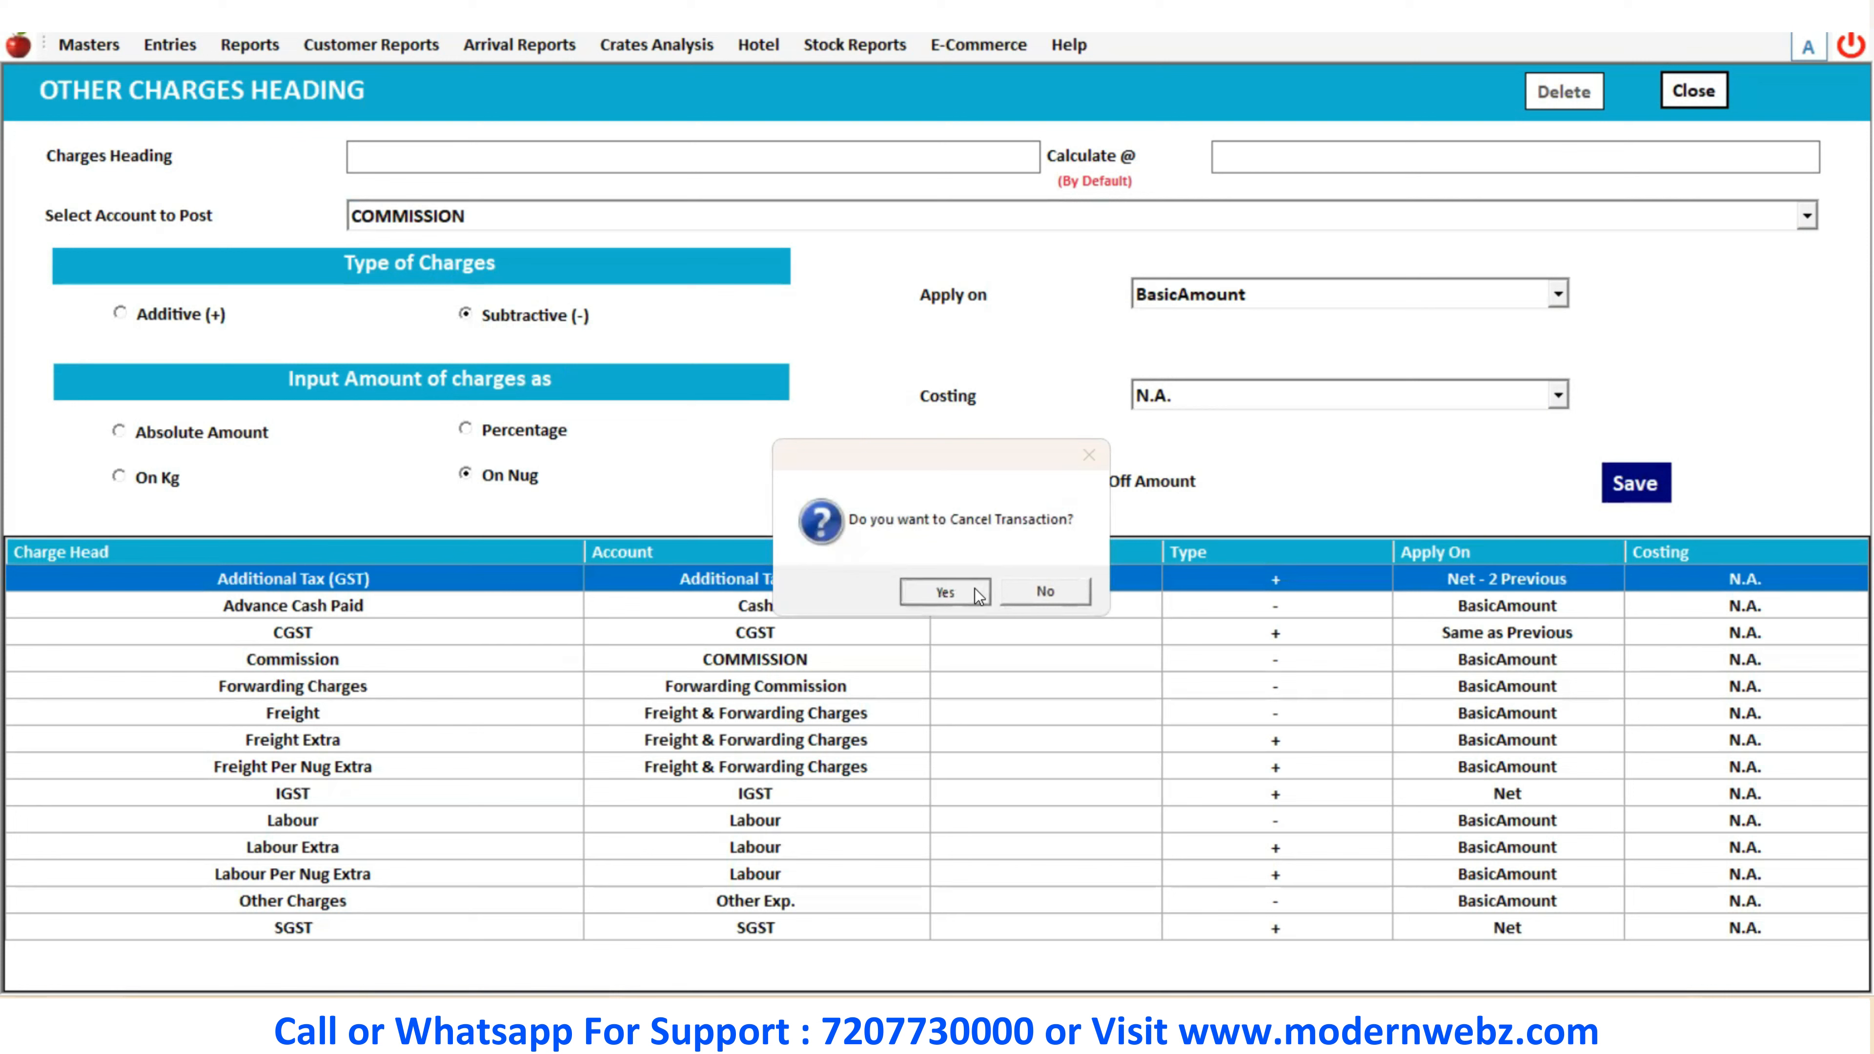
pyautogui.click(1716, 92)
pyautogui.click(111, 49)
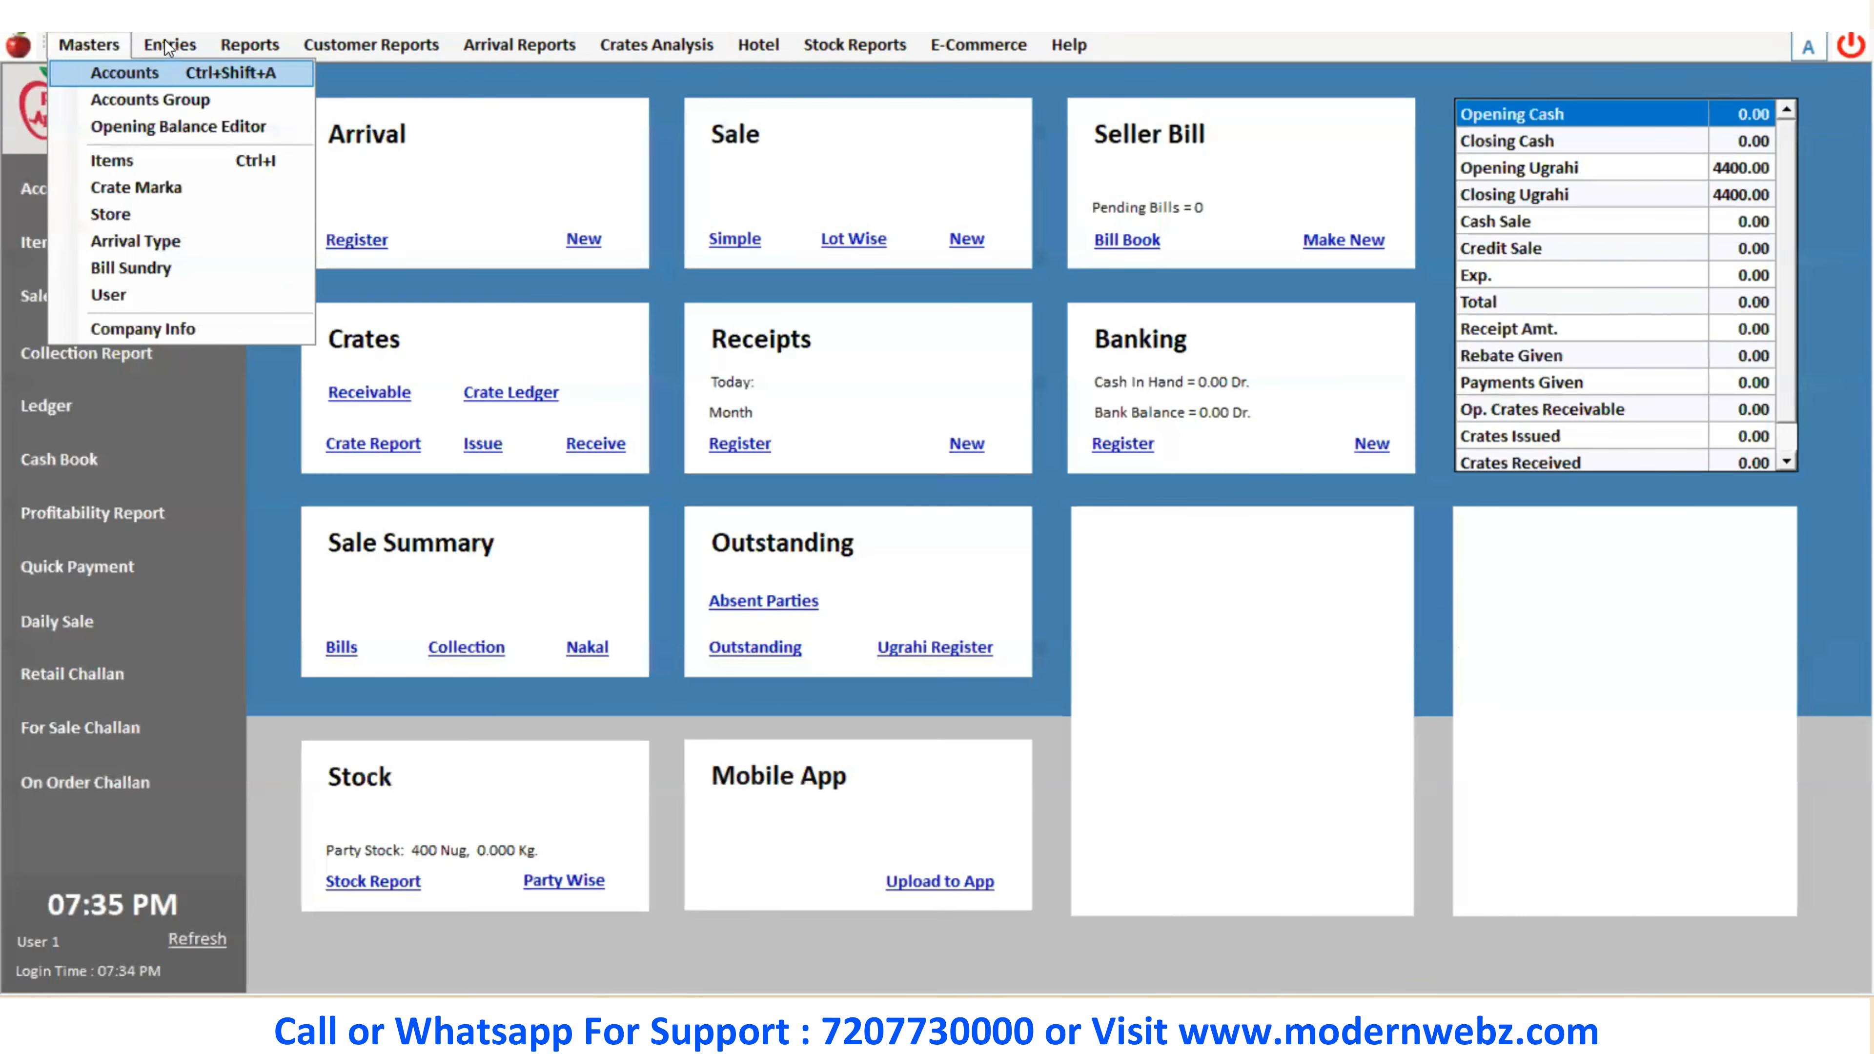
pyautogui.moveTo(170, 45)
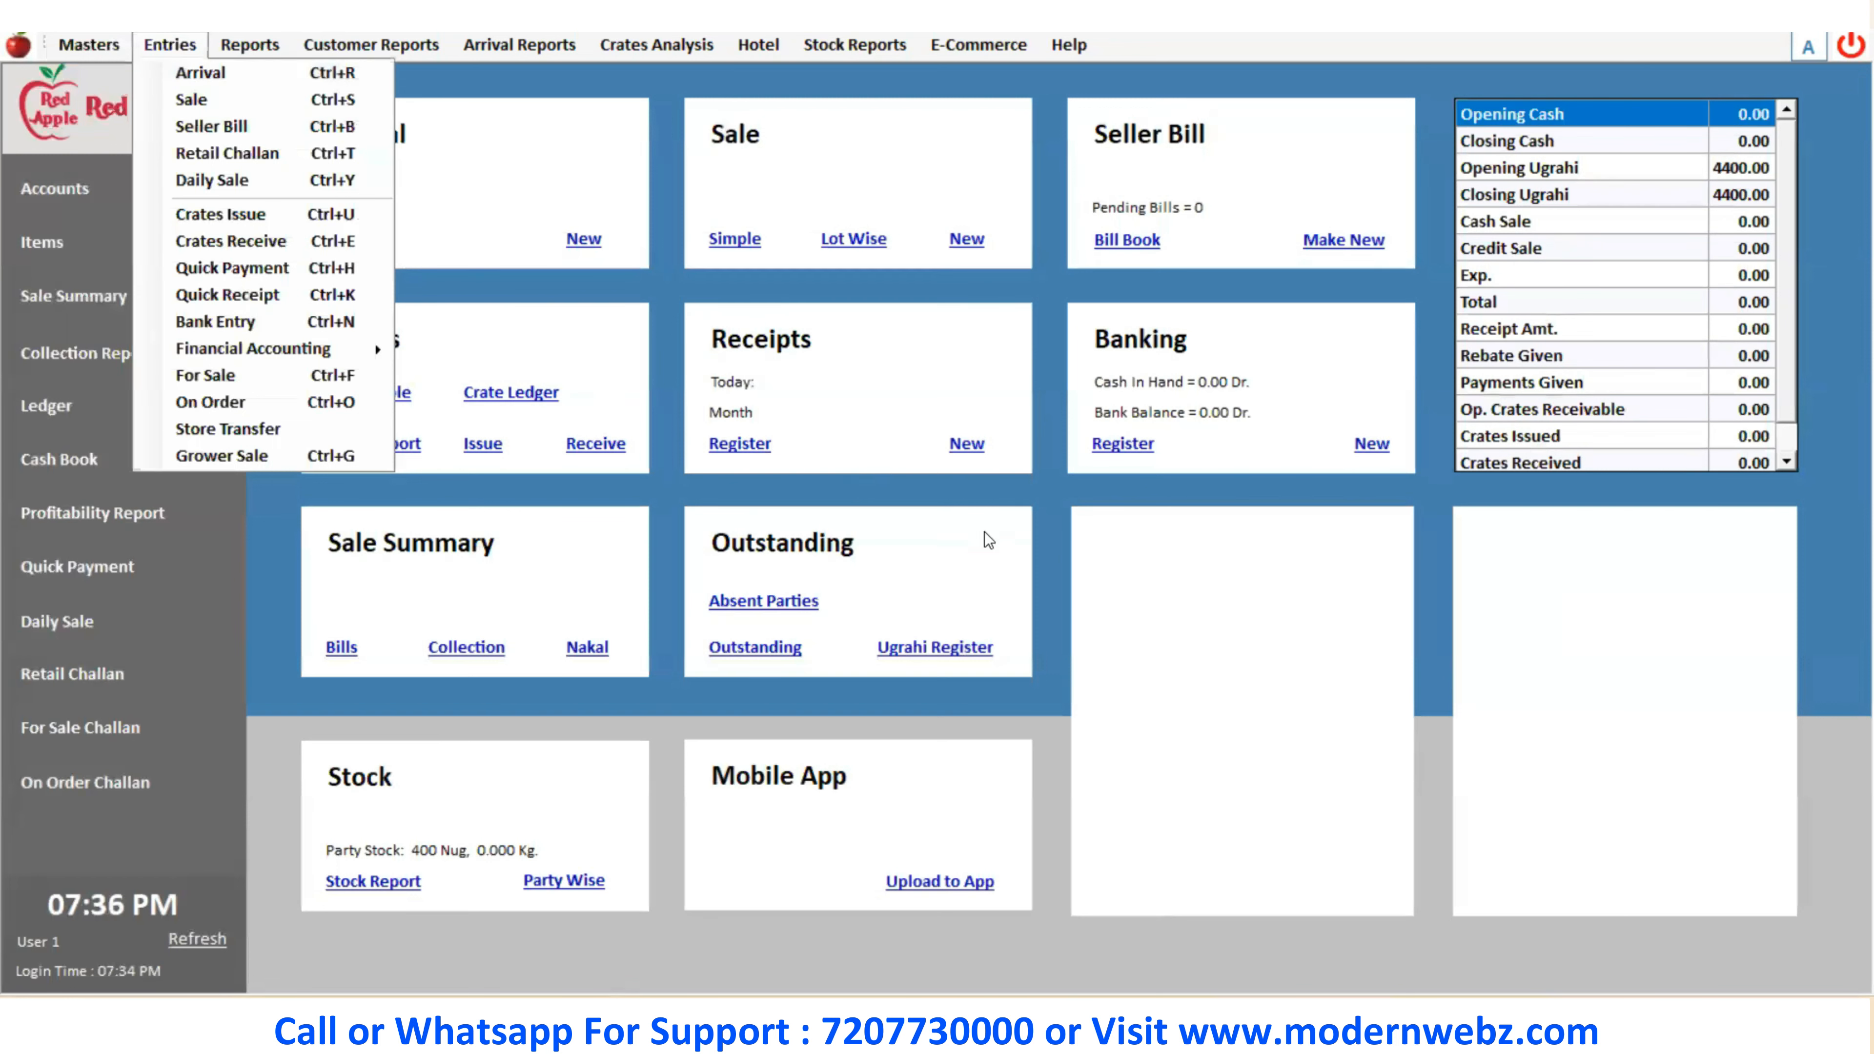
pyautogui.click(1315, 641)
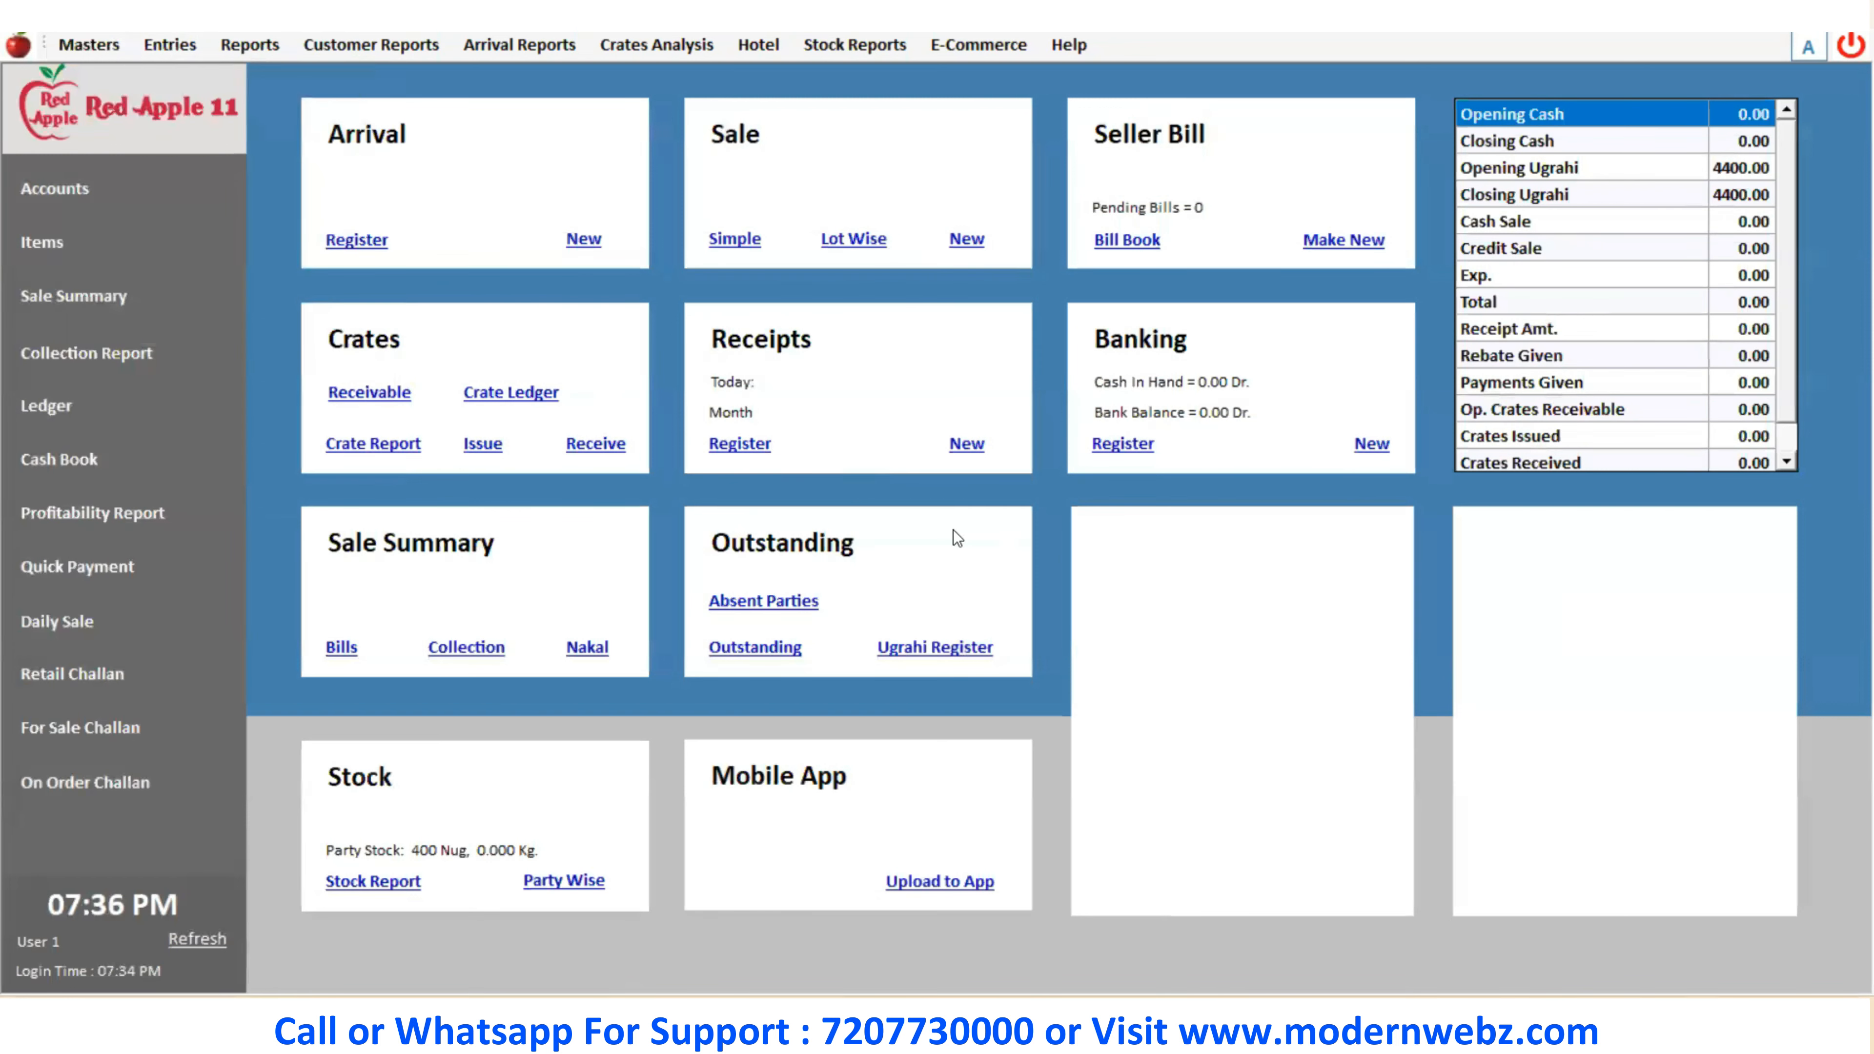
pyautogui.click(76, 44)
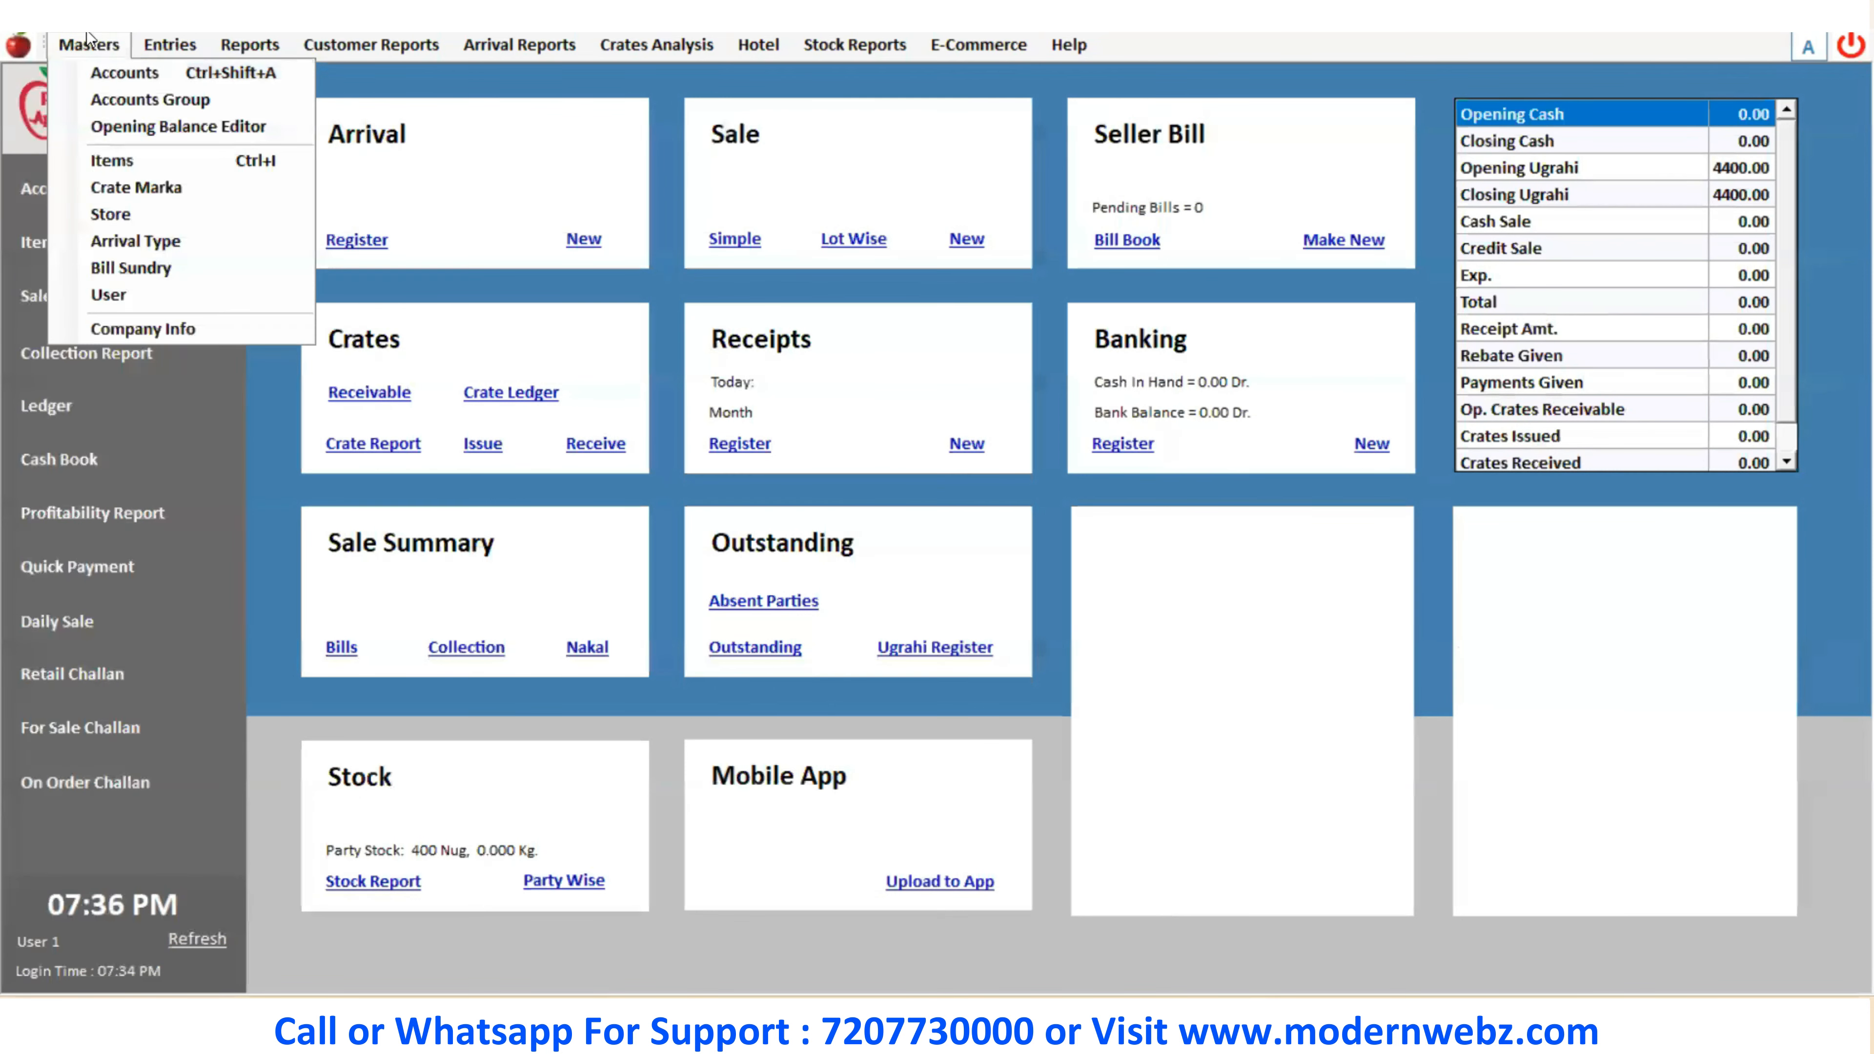
pyautogui.click(1261, 610)
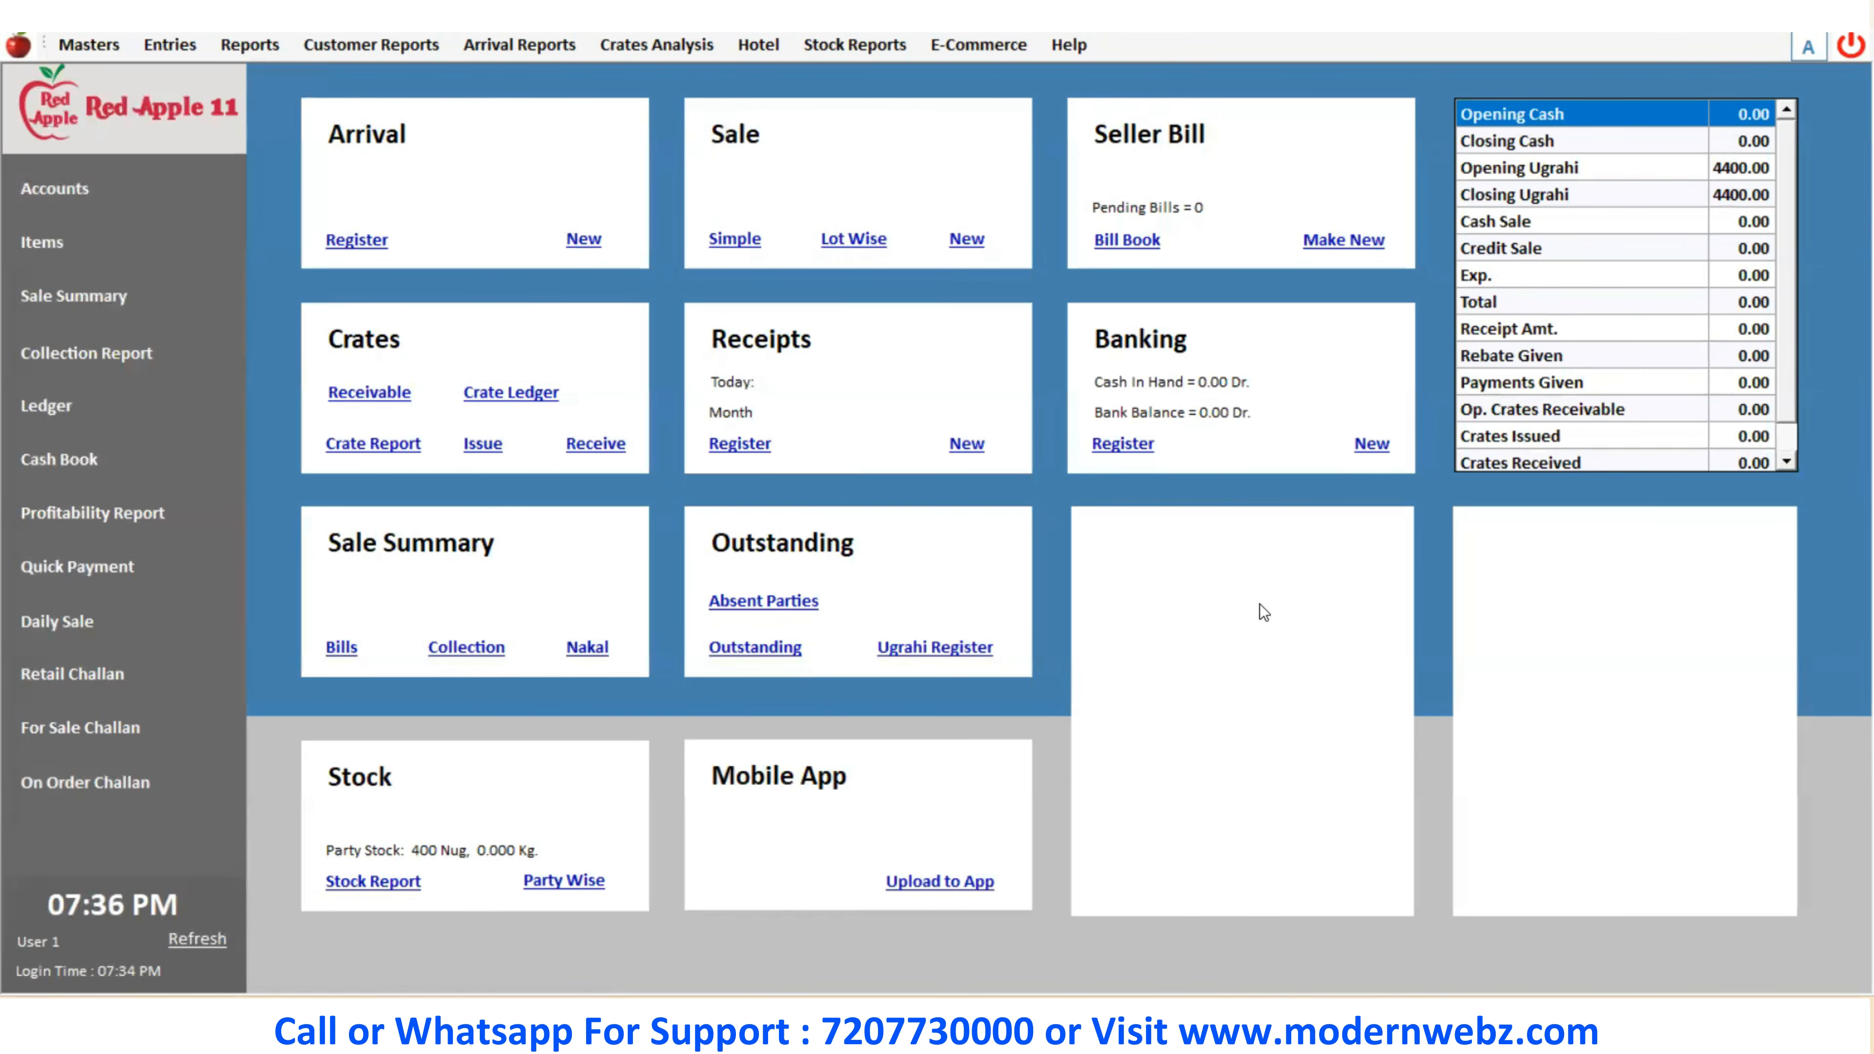